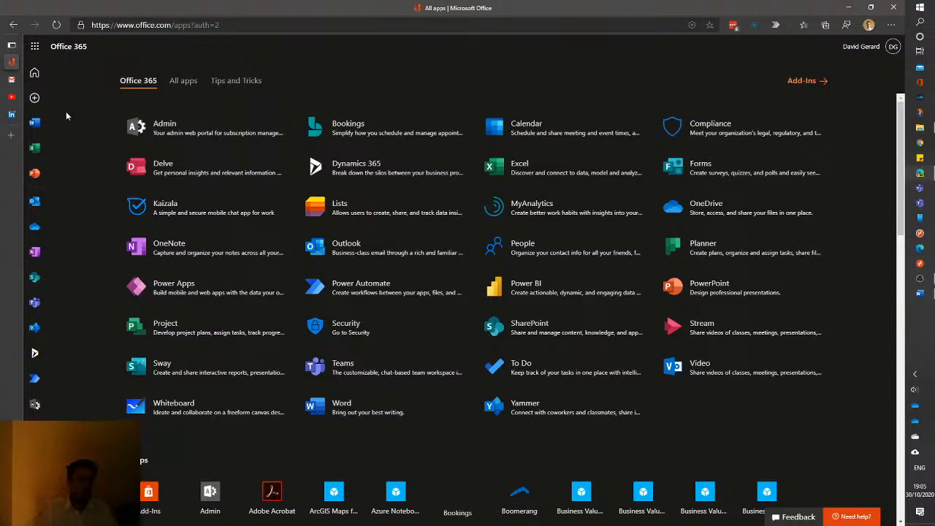
- Look over the personal LinkedIn profile page and return to the Office 365 apps page
{"action": "left_click", "coordinate": [11, 114]}
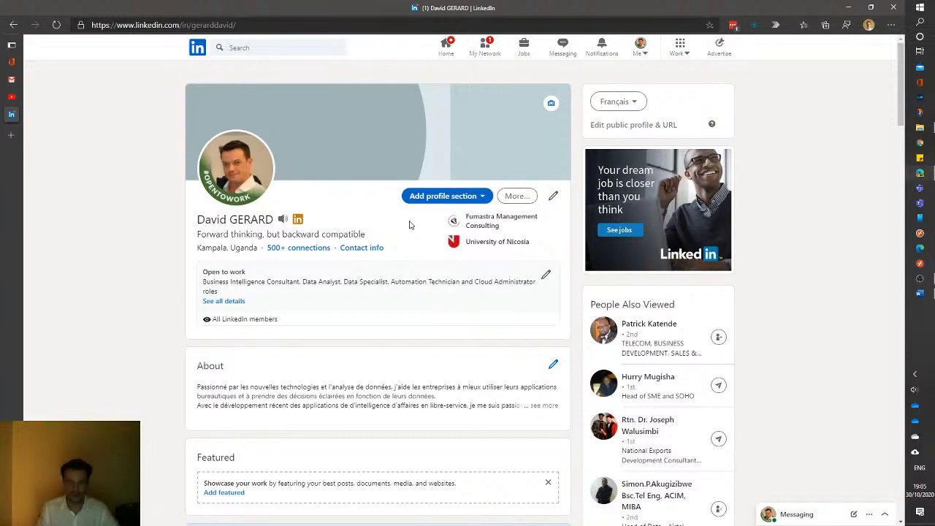
{"action": "mouse_move", "coordinate": [7, 131]}
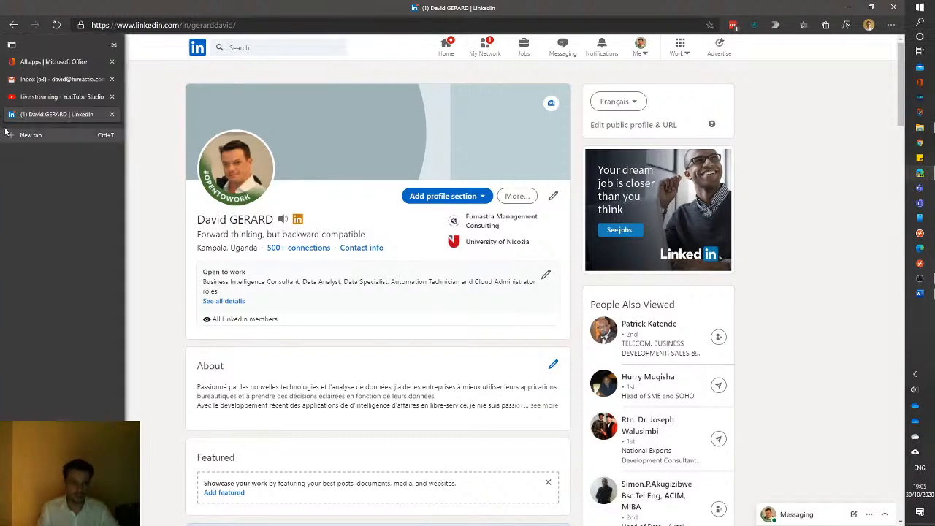
{"action": "left_click", "coordinate": [22, 62]}
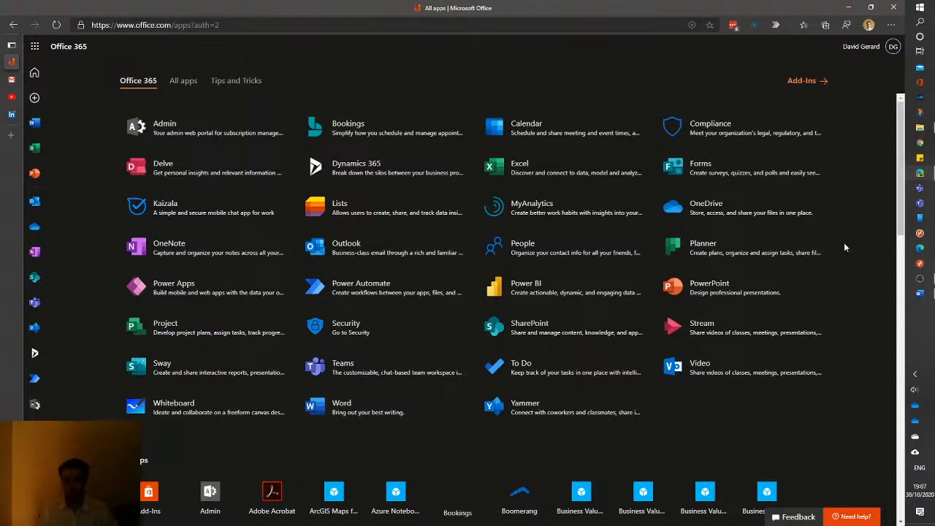
- Open meetup.com in a new browser tab
{"action": "left_click", "coordinate": [13, 139]}
{"action": "type", "text": "m"}
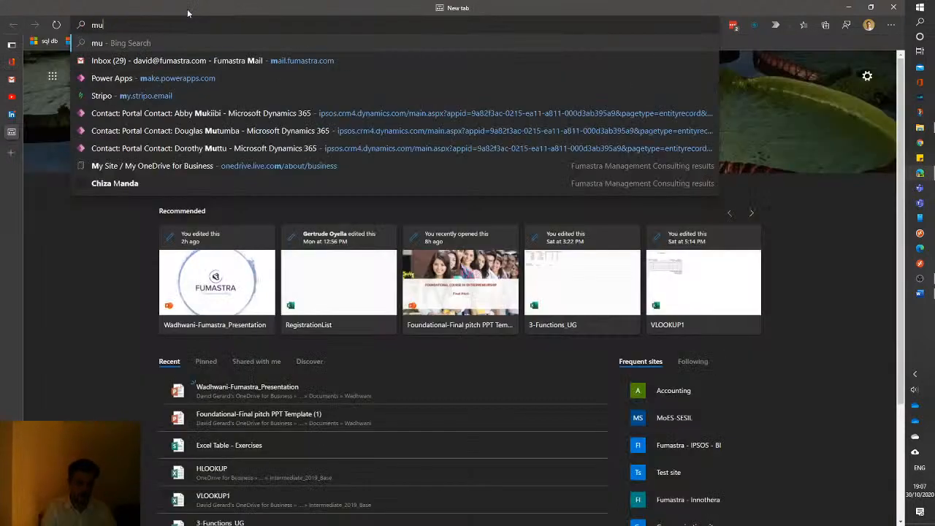
{"action": "type", "text": "eetup"}
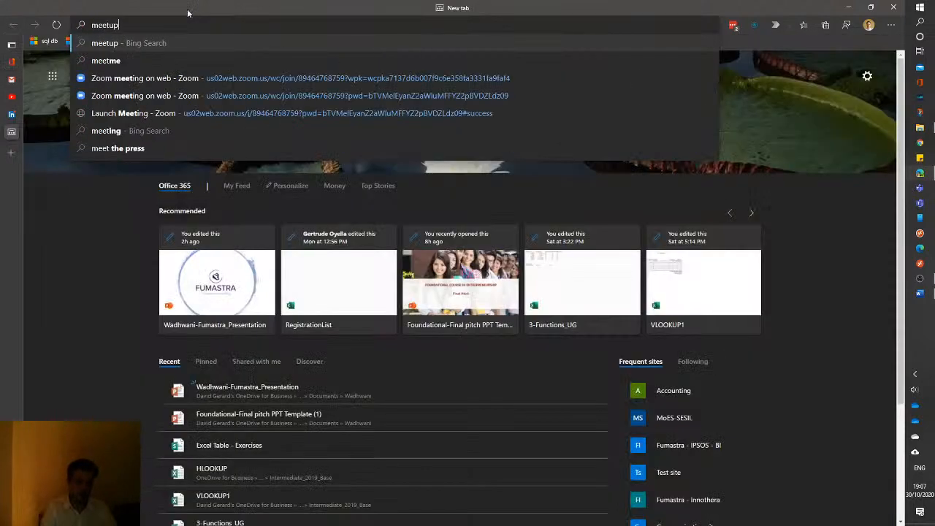
{"action": "type", "text": ".com"}
{"action": "key", "text": "Return"}
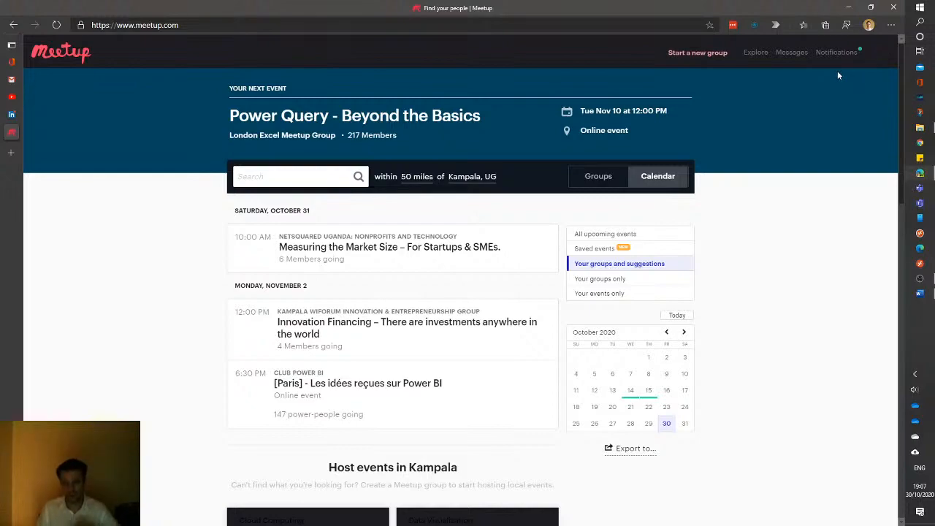
- Open the Microsoft 365 - Office productivity - Uganda Group page on Meetup and look over its past events
{"action": "left_click", "coordinate": [882, 58]}
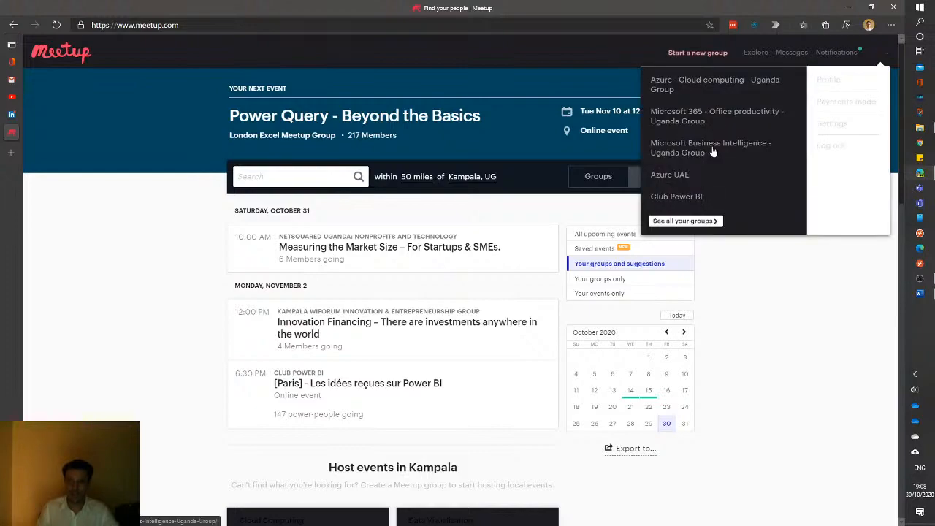
{"action": "left_click", "coordinate": [674, 120]}
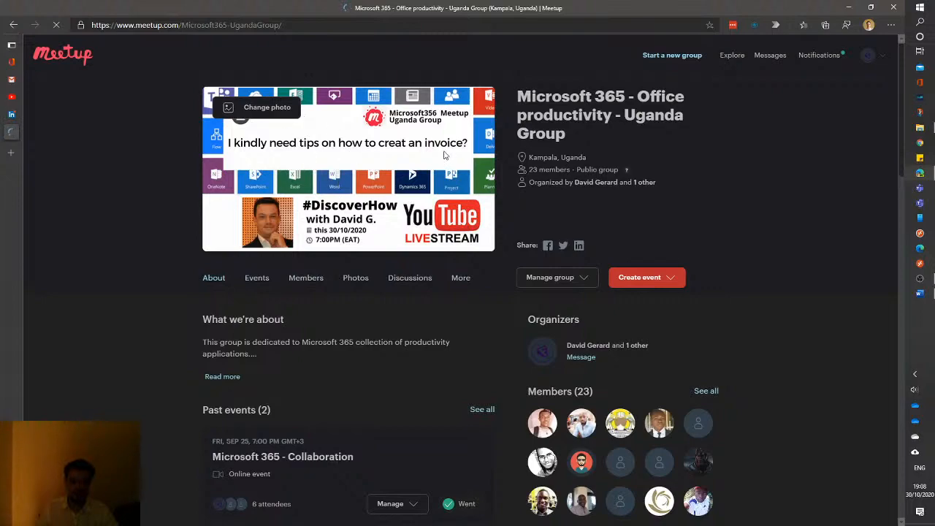
{"action": "scroll", "coordinate": [428, 300], "scroll_direction": "down", "scroll_amount": 2}
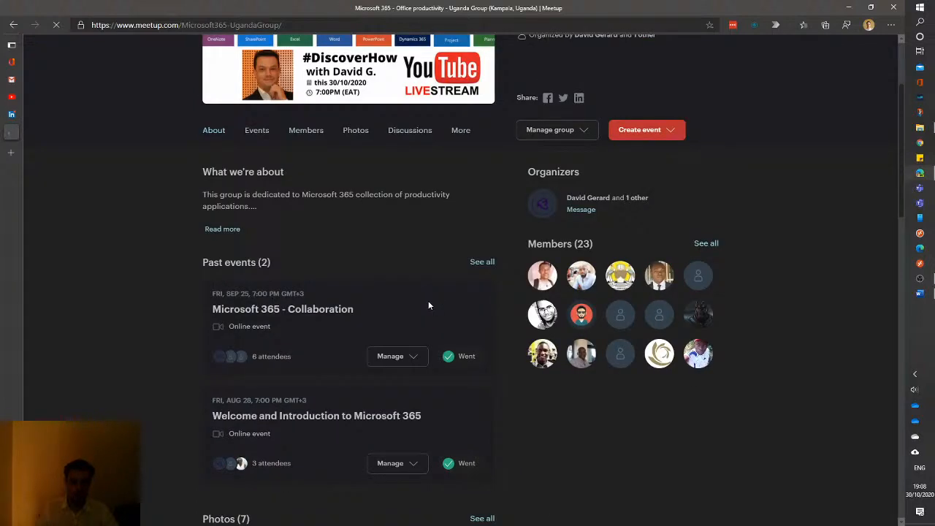
{"action": "scroll", "coordinate": [428, 300], "scroll_direction": "up", "scroll_amount": 2}
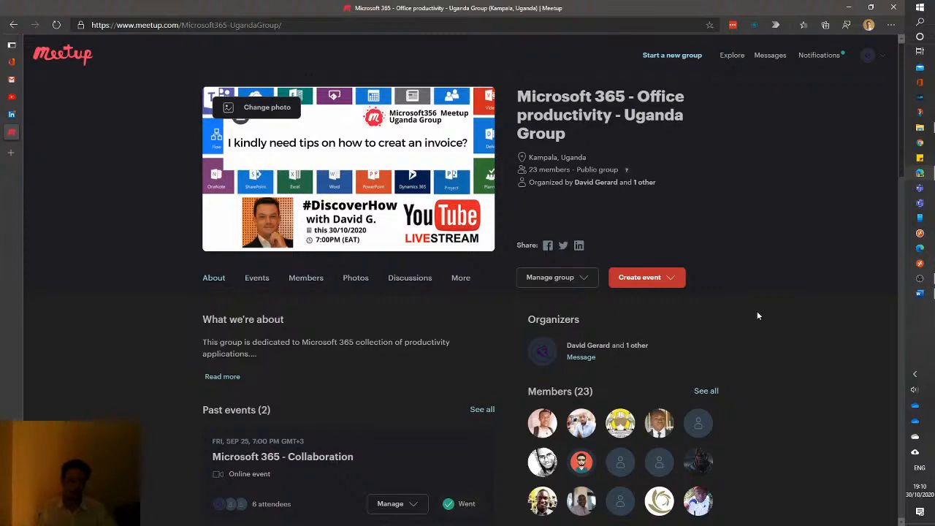
- Switch to the Demo-Invoice_UG.dotm template in Word and close the Navigation pane
{"action": "left_click", "coordinate": [926, 297]}
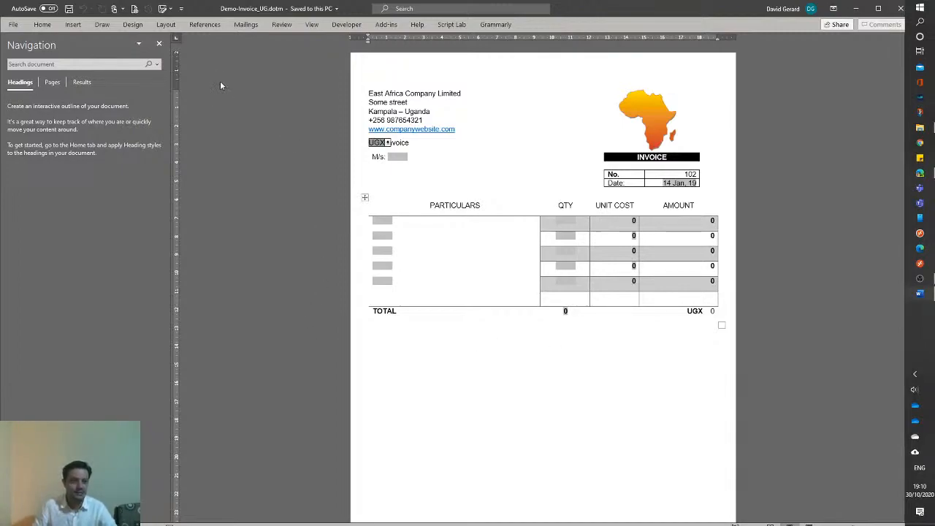
{"action": "left_click", "coordinate": [161, 44]}
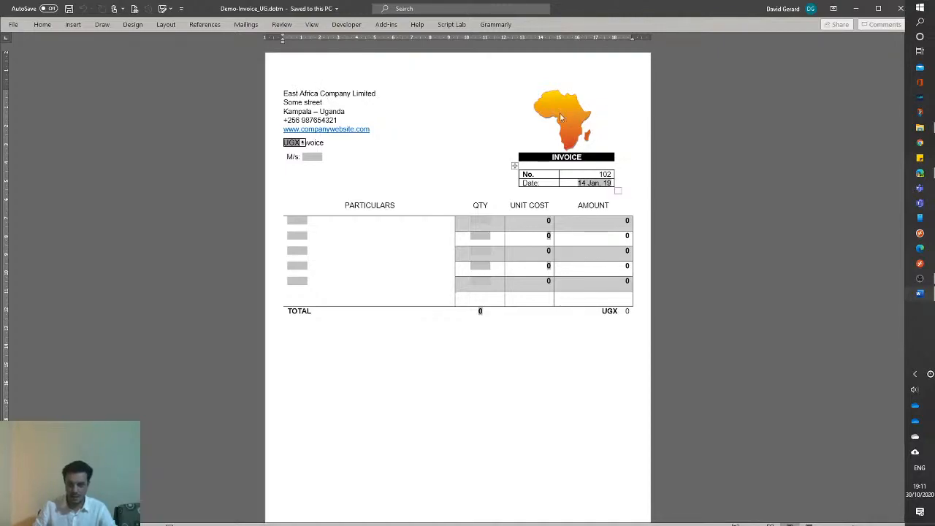
- Examine the invoice template's number and date table, the Africa logo and the M/s form field
{"action": "left_click", "coordinate": [533, 175]}
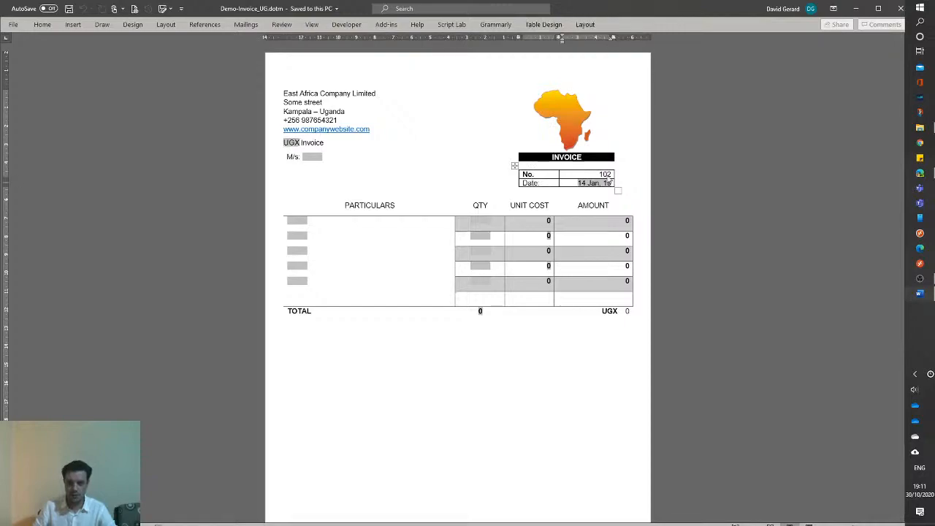
{"action": "left_click", "coordinate": [573, 119]}
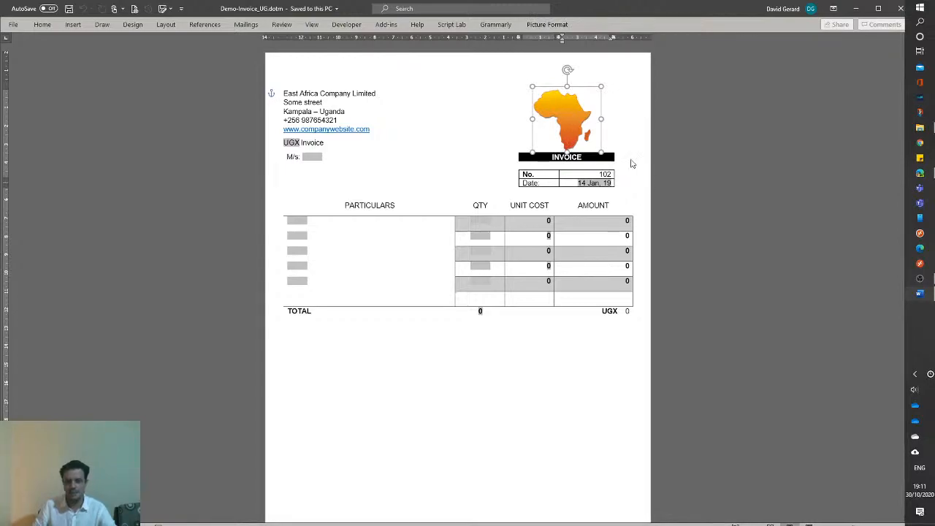
{"action": "left_click", "coordinate": [624, 157]}
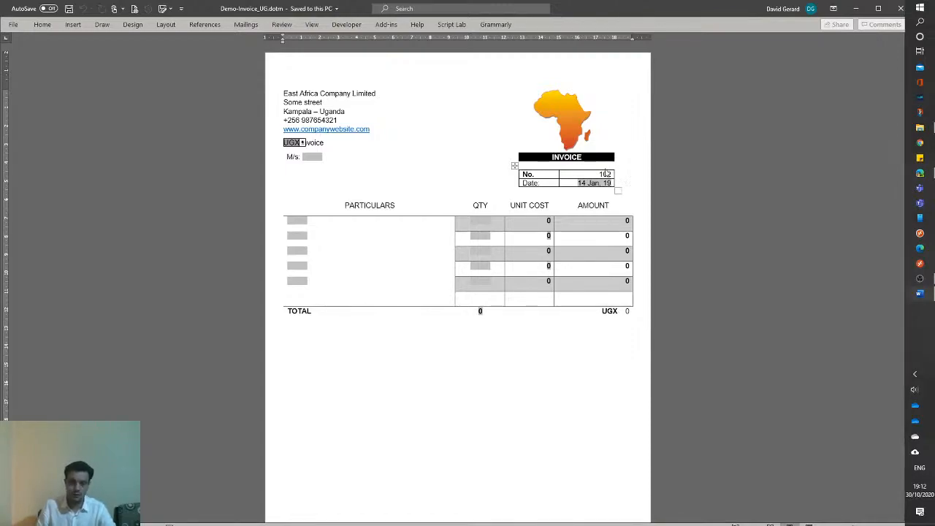
{"action": "left_click", "coordinate": [605, 180]}
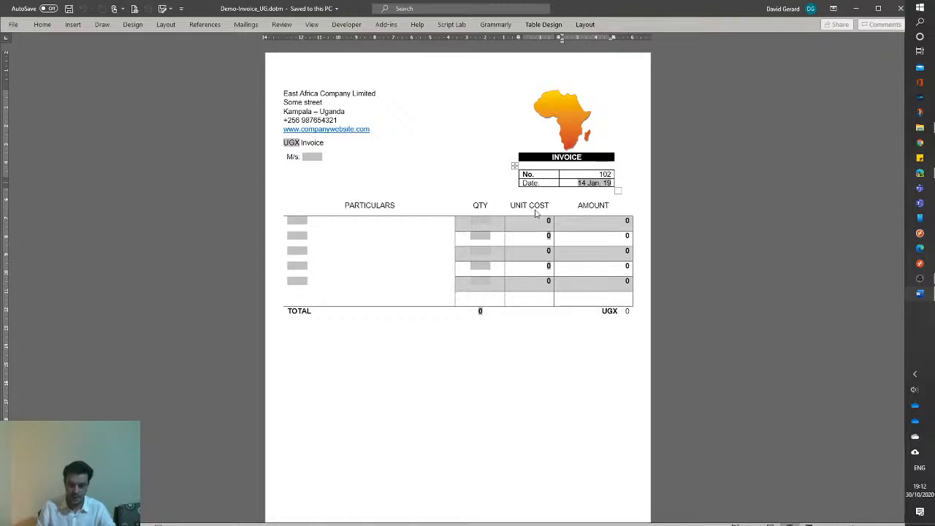
{"action": "left_click", "coordinate": [311, 158]}
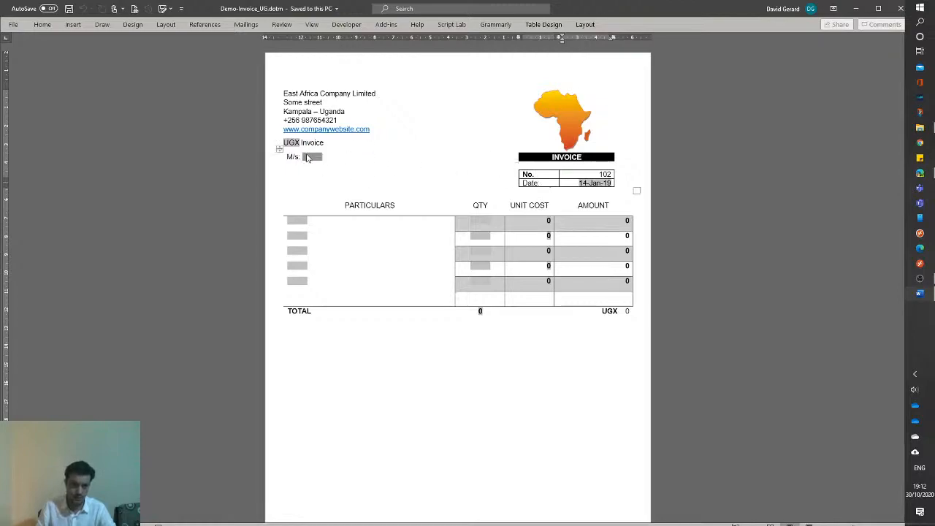
{"action": "left_click", "coordinate": [311, 161]}
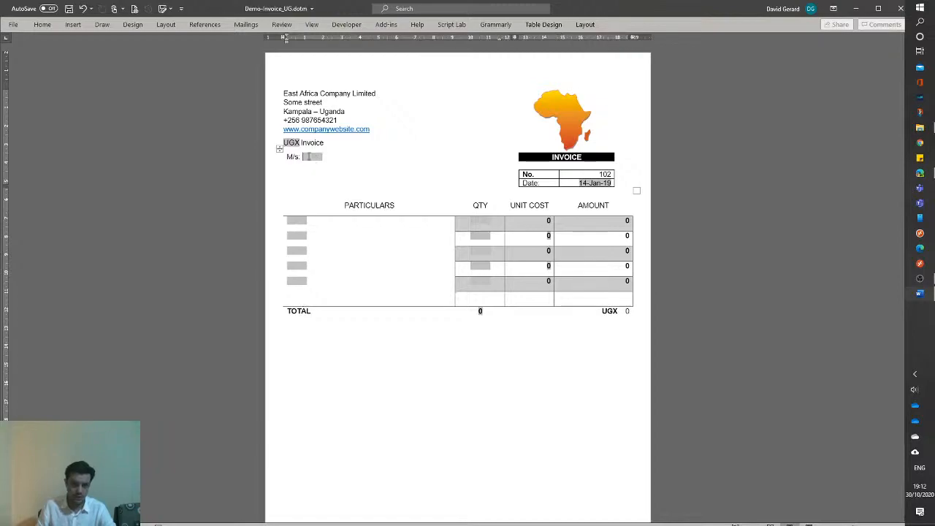
{"action": "left_click", "coordinate": [310, 157]}
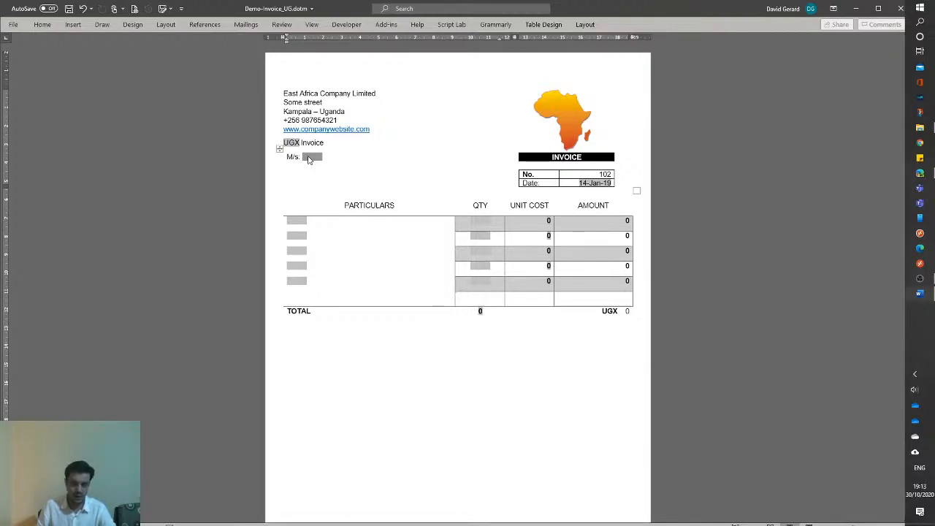
- Check the currency options in the invoice's currency field and select UGX
{"action": "left_click", "coordinate": [291, 144]}
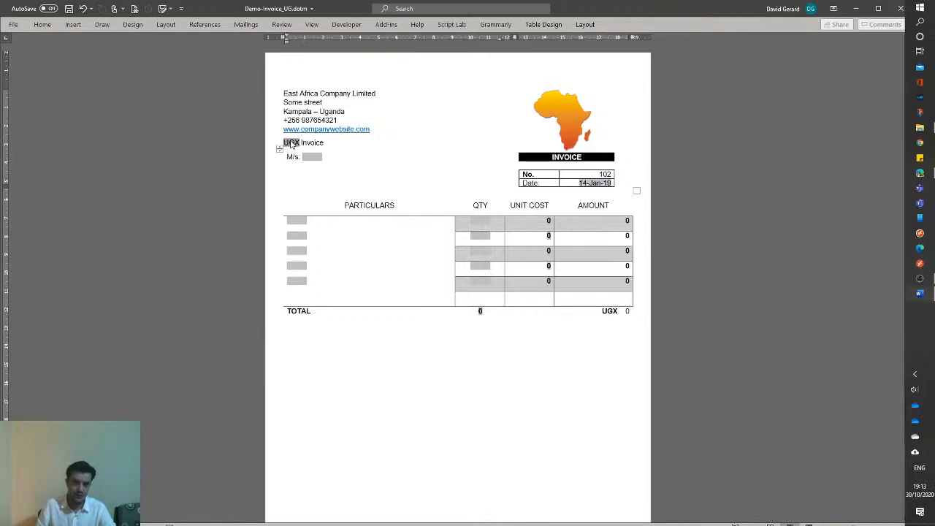
{"action": "left_click", "coordinate": [291, 143]}
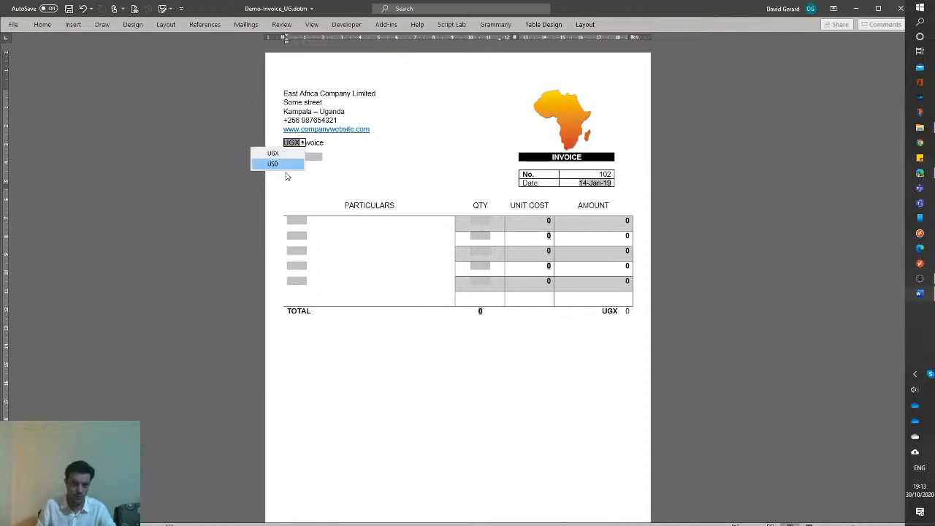
{"action": "left_click", "coordinate": [284, 156]}
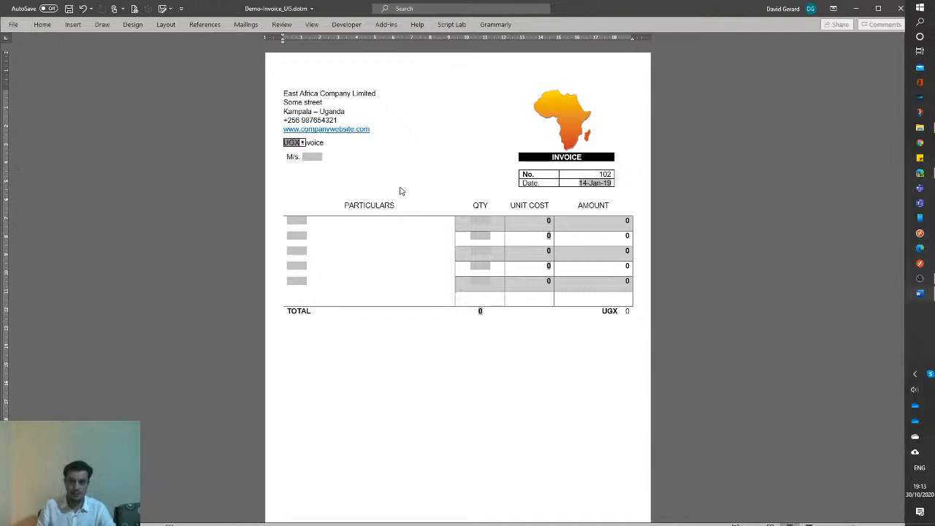
{"action": "left_click", "coordinate": [302, 144]}
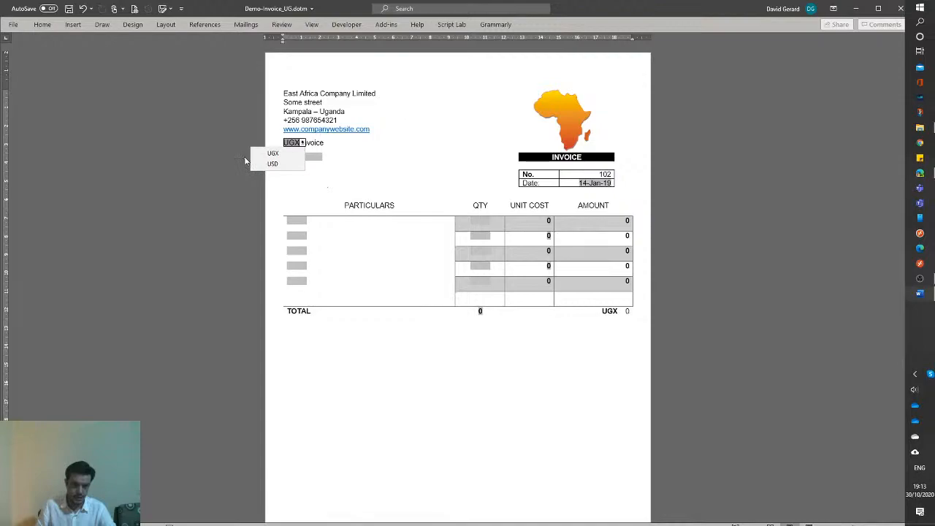
{"action": "left_click", "coordinate": [283, 154]}
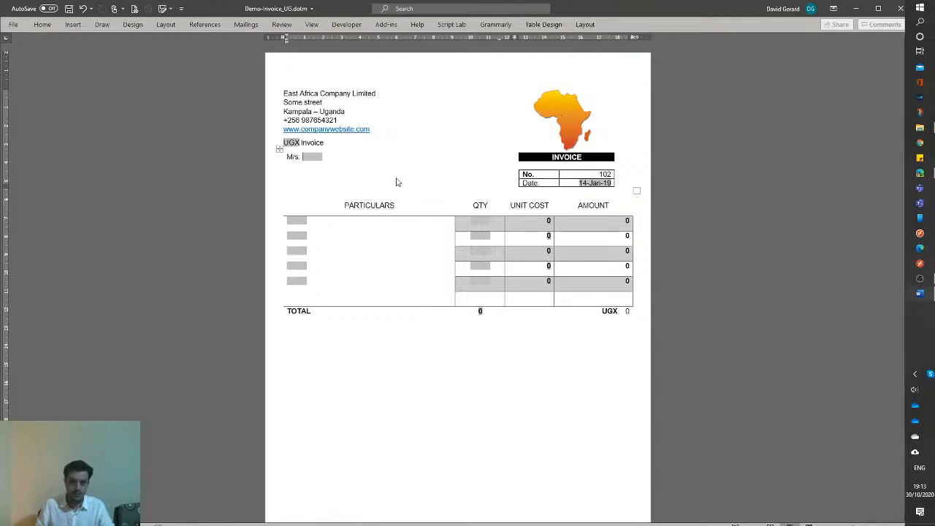
- Fill in the M/s field with "Company name" and leave the field
{"action": "left_click", "coordinate": [311, 157]}
{"action": "type", "text": "Company n"}
{"action": "type", "text": "ema"}
{"action": "key", "text": "BackSpace"}
{"action": "key", "text": "BackSpace"}
{"action": "key", "text": "BackSpace"}
{"action": "type", "text": "ame"}
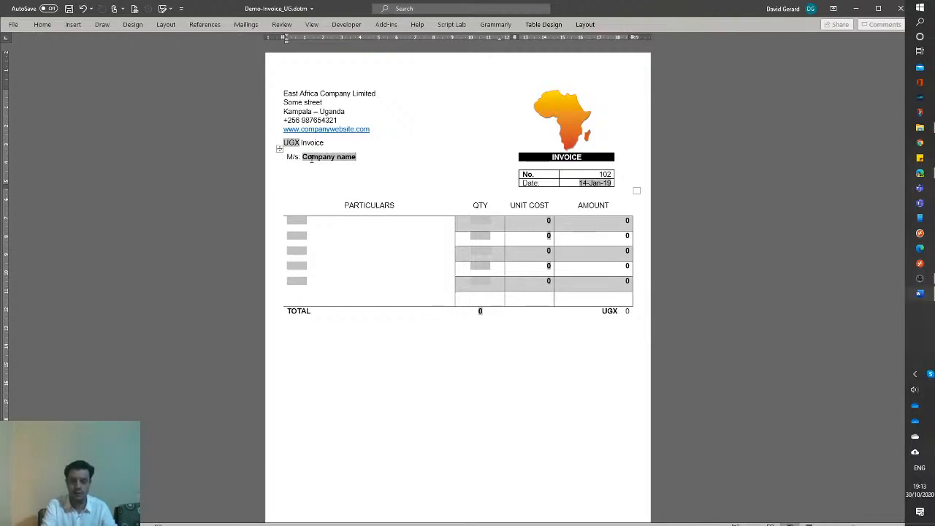
{"action": "key", "text": "Tab"}
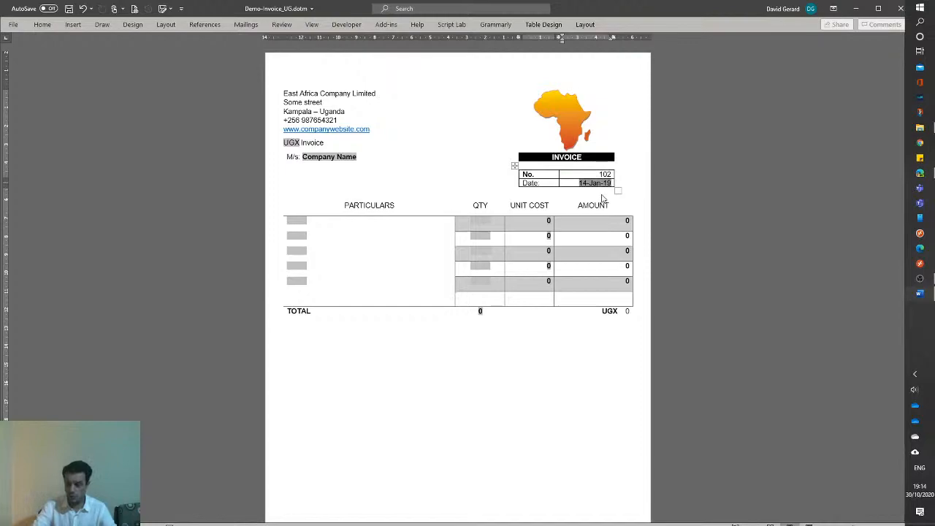
- Set the invoice date to 30/10/20 and leave the date field
{"action": "type", "text": "30/"}
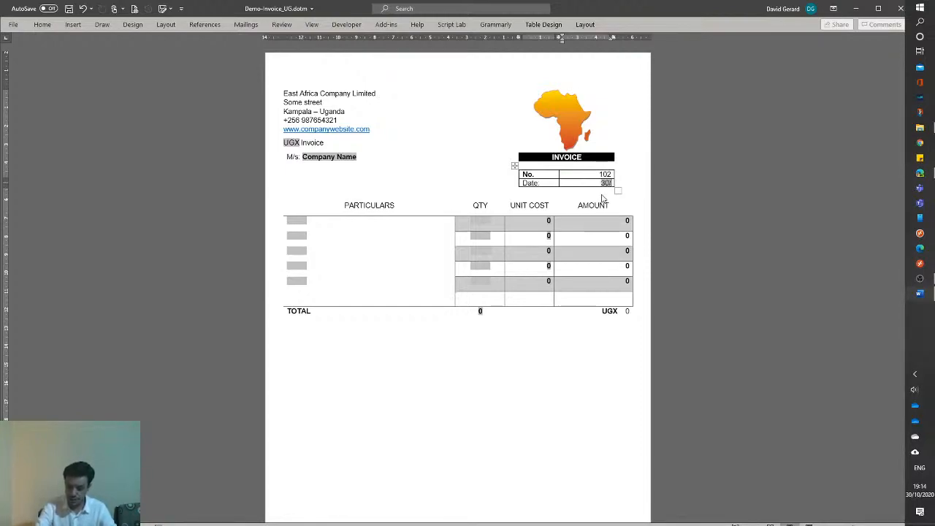
{"action": "type", "text": "10/20"}
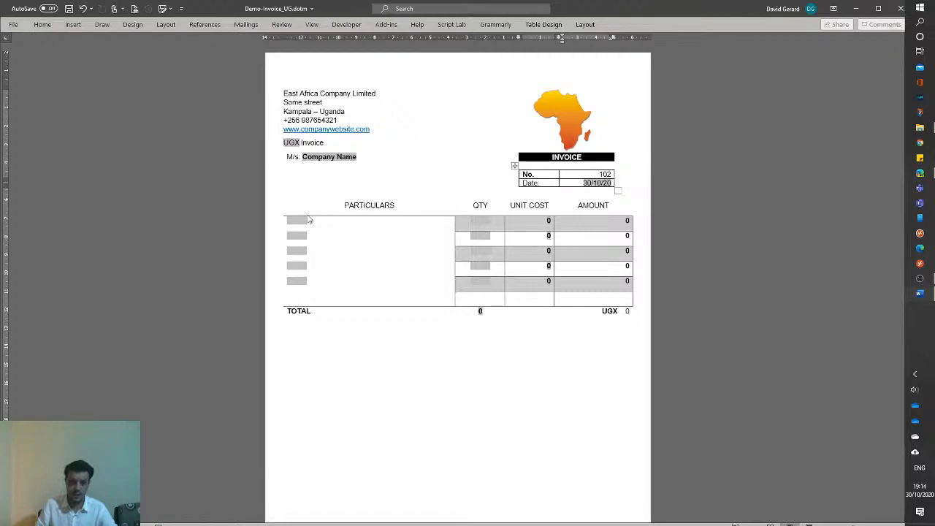
{"action": "left_click", "coordinate": [673, 193]}
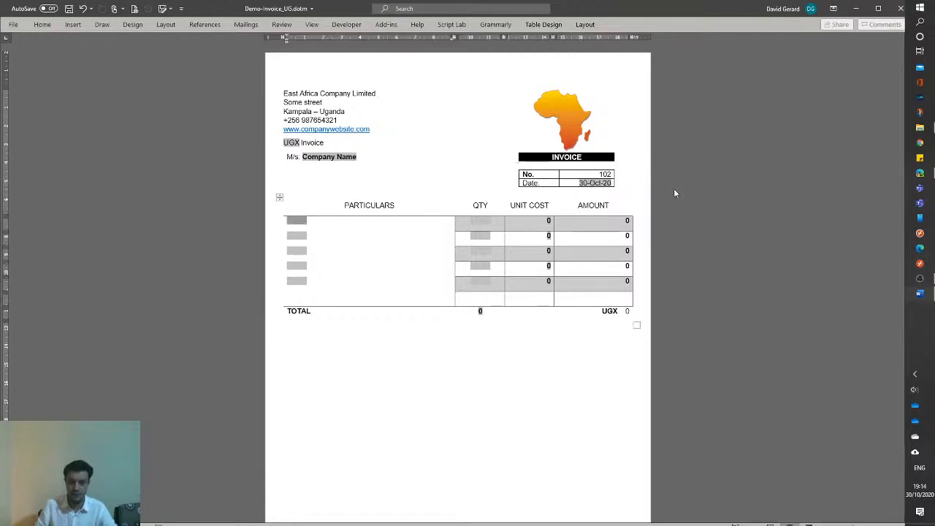
- Try to enter 30th/10th/20 as the invoice date and dismiss the resulting message
{"action": "left_click", "coordinate": [590, 183]}
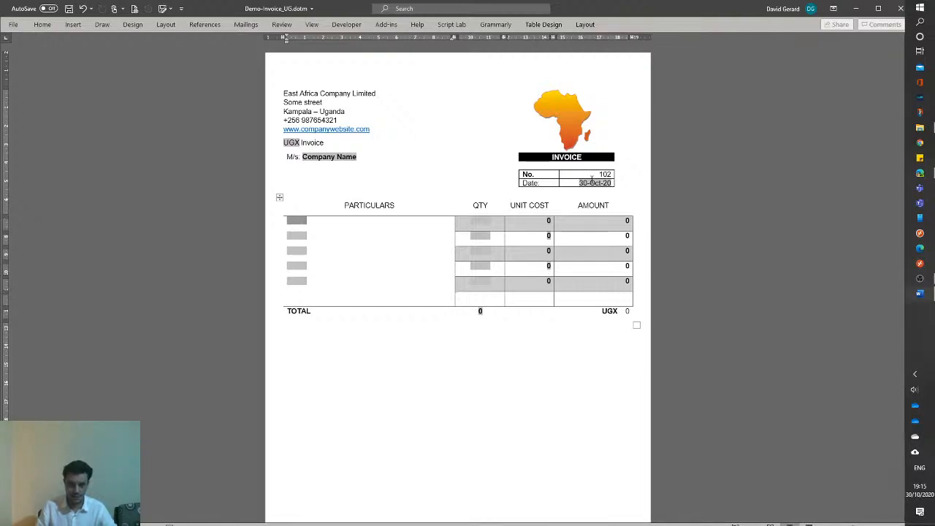
{"action": "left_click", "coordinate": [591, 183]}
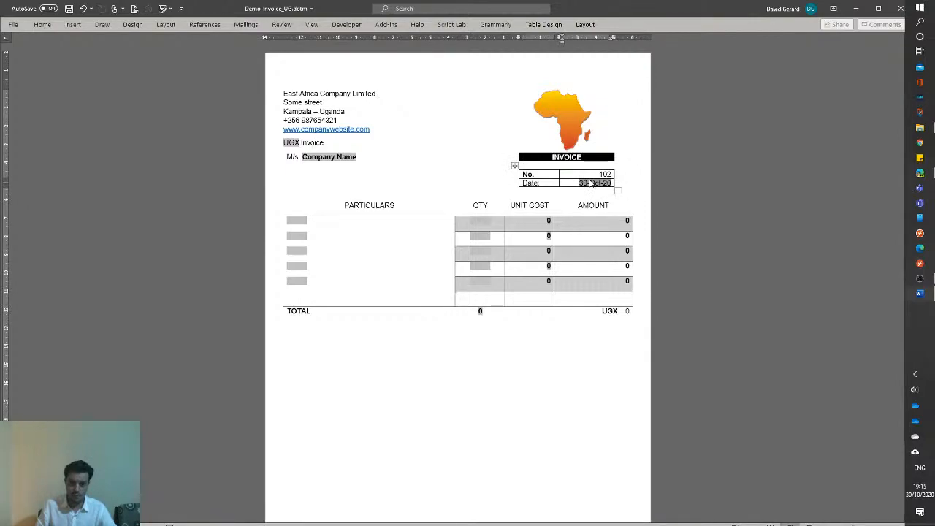
{"action": "type", "text": "30"}
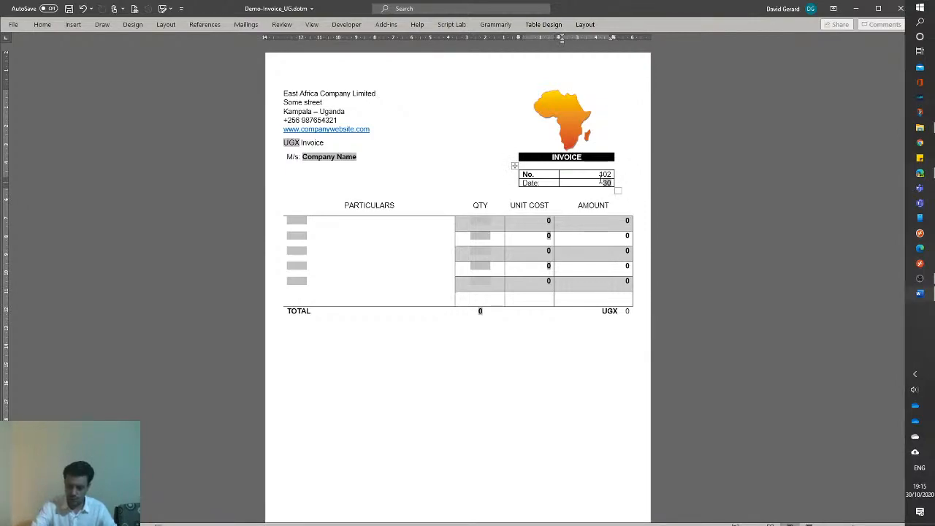
{"action": "type", "text": "th"}
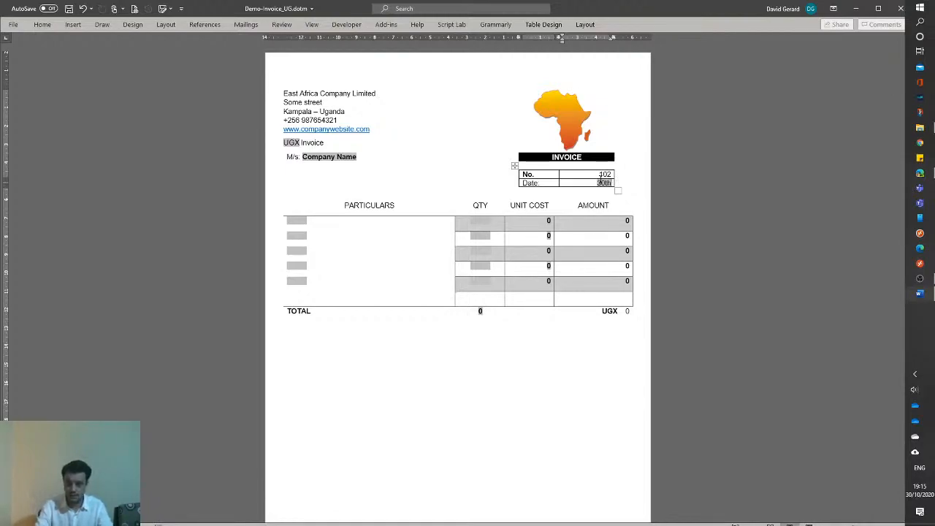
{"action": "type", "text": "/10/"}
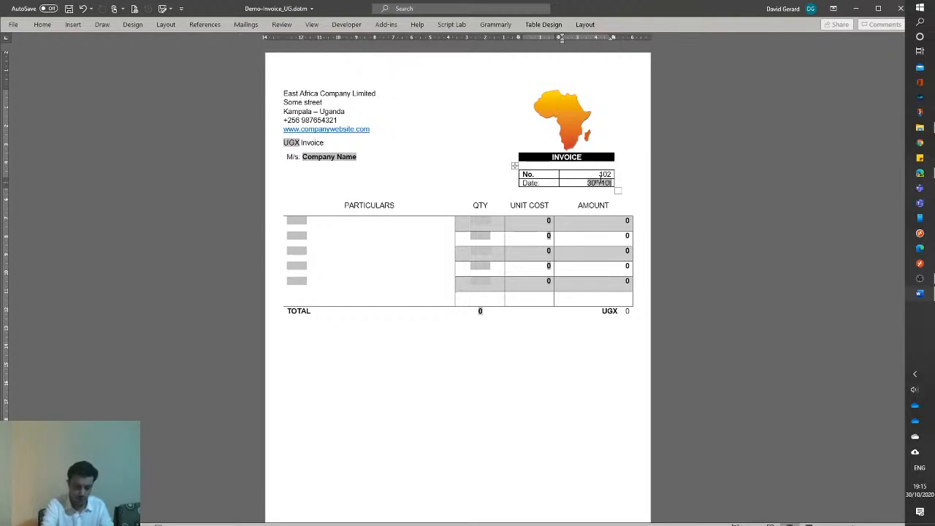
{"action": "type", "text": "20"}
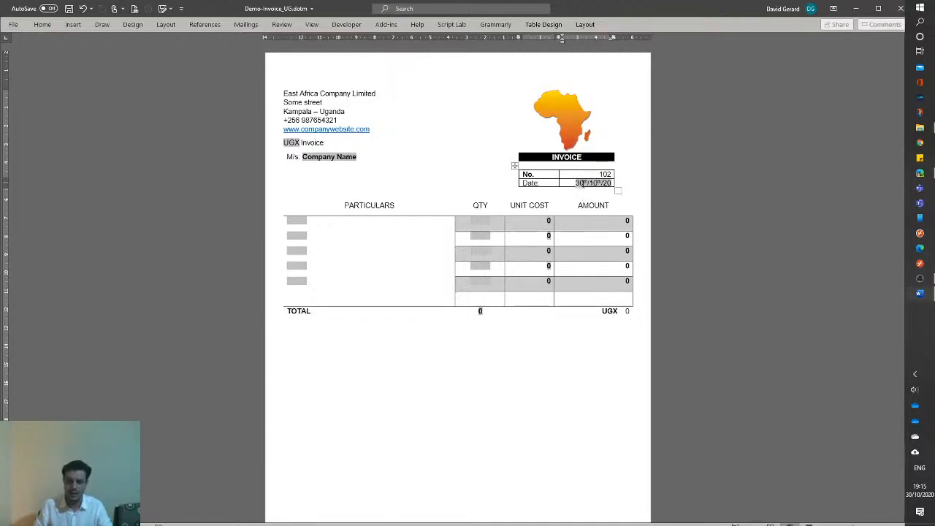
{"action": "left_click", "coordinate": [619, 200]}
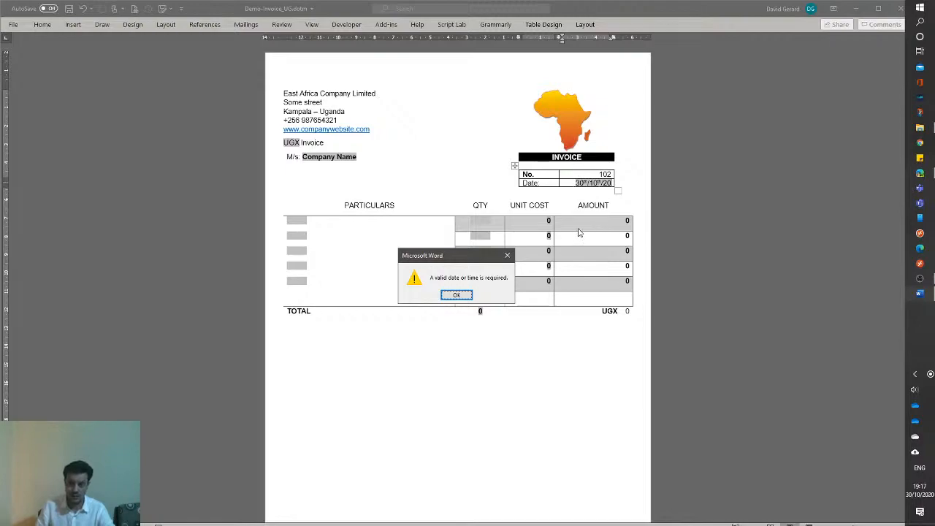
{"action": "left_click", "coordinate": [458, 295]}
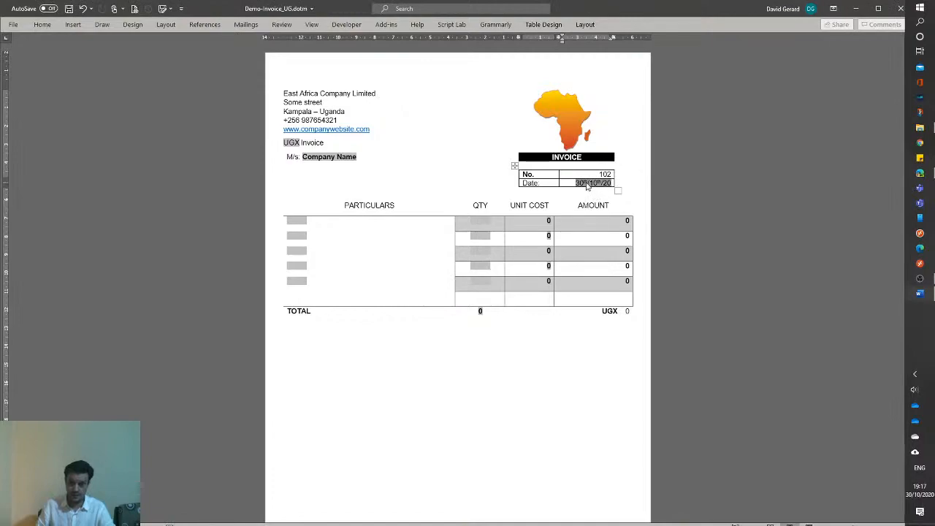
- Remove the ordinal suffixes so the invoice date reads 30/10/20, and leave the date field
{"action": "key", "text": "BackSpace"}
{"action": "key", "text": "BackSpace"}
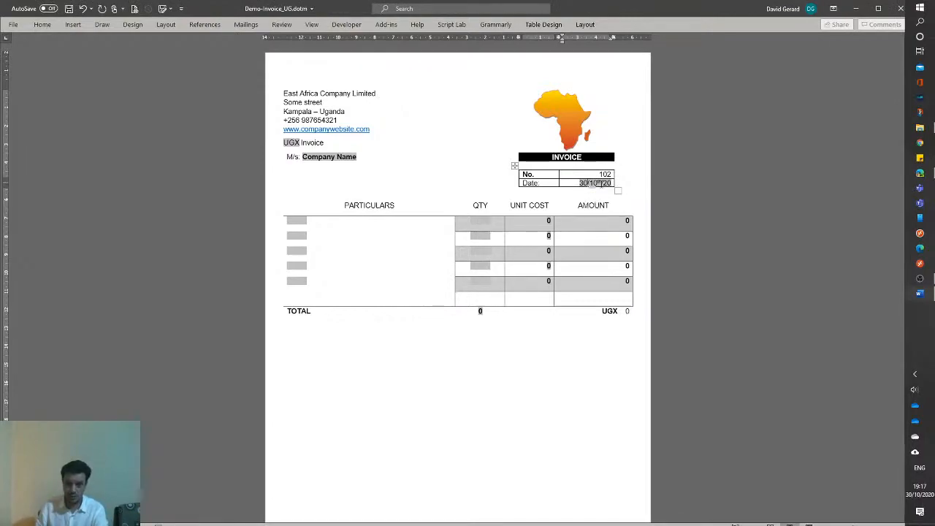
{"action": "left_click", "coordinate": [594, 183]}
{"action": "key", "text": "BackSpace"}
{"action": "key", "text": "BackSpace"}
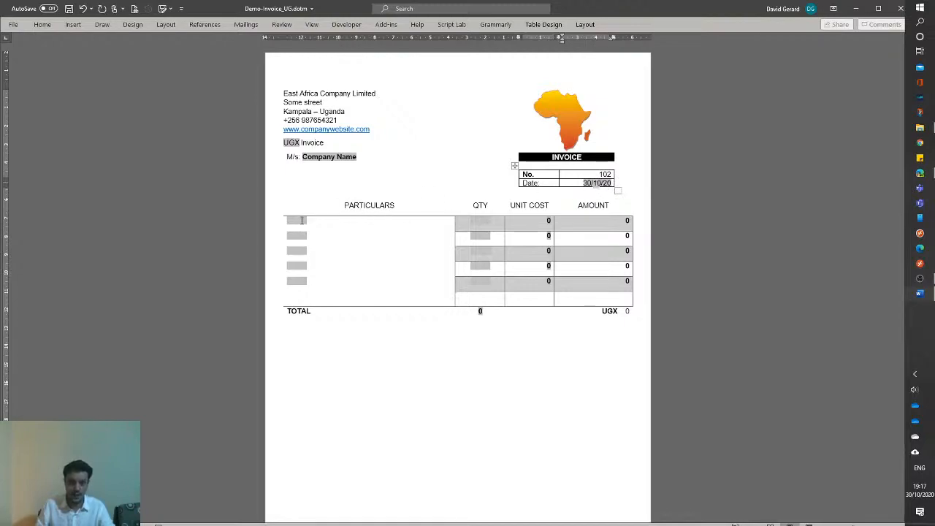
{"action": "left_click", "coordinate": [357, 211]}
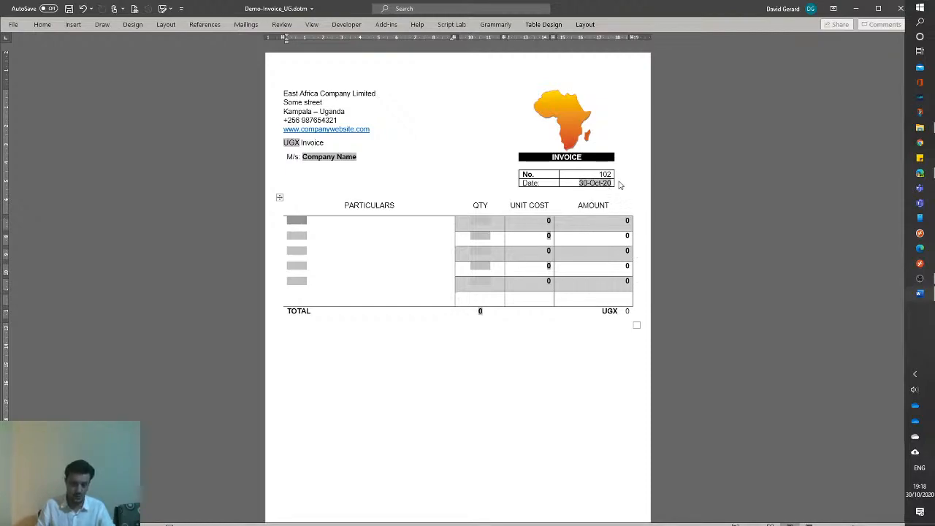
- Fill in the first item row with Product 1, quantity 20 and unit cost 25,000
{"action": "left_click", "coordinate": [307, 225]}
{"action": "type", "text": "Produ"}
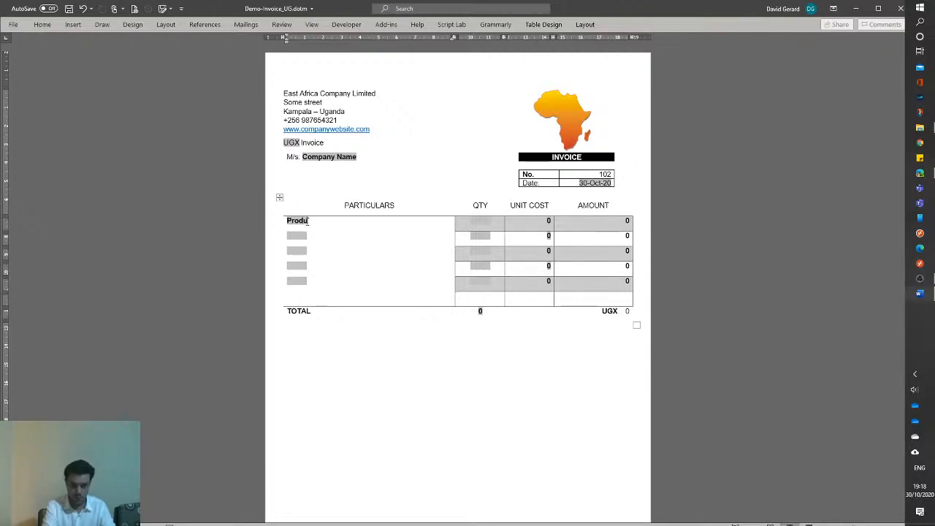
{"action": "type", "text": "ct 1"}
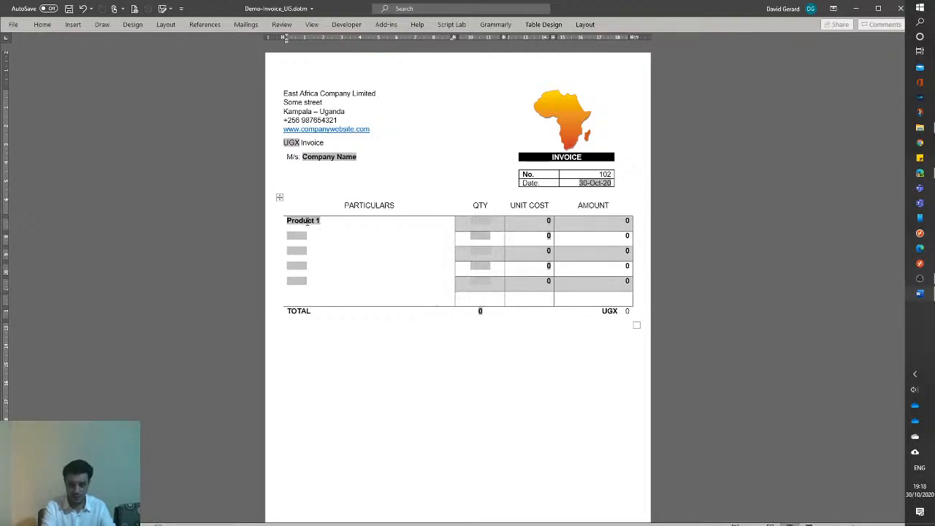
{"action": "key", "text": "Tab"}
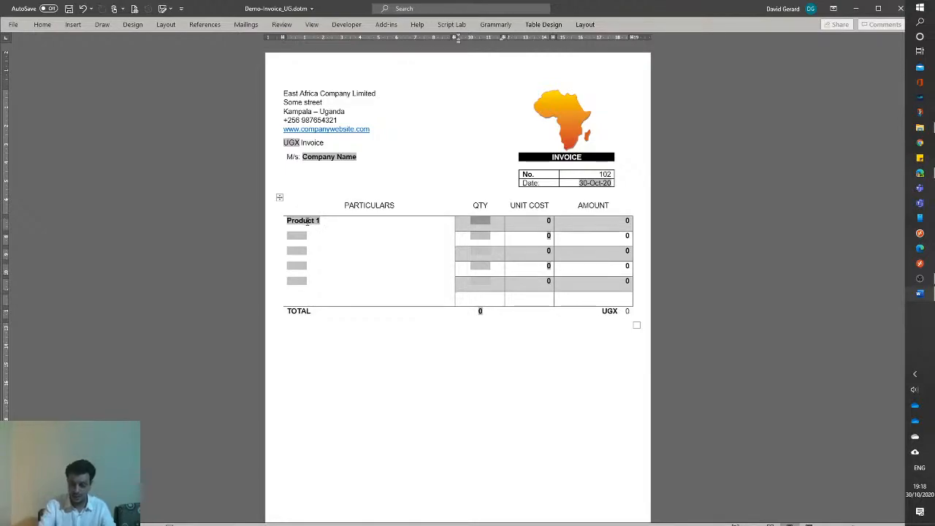
{"action": "type", "text": "20"}
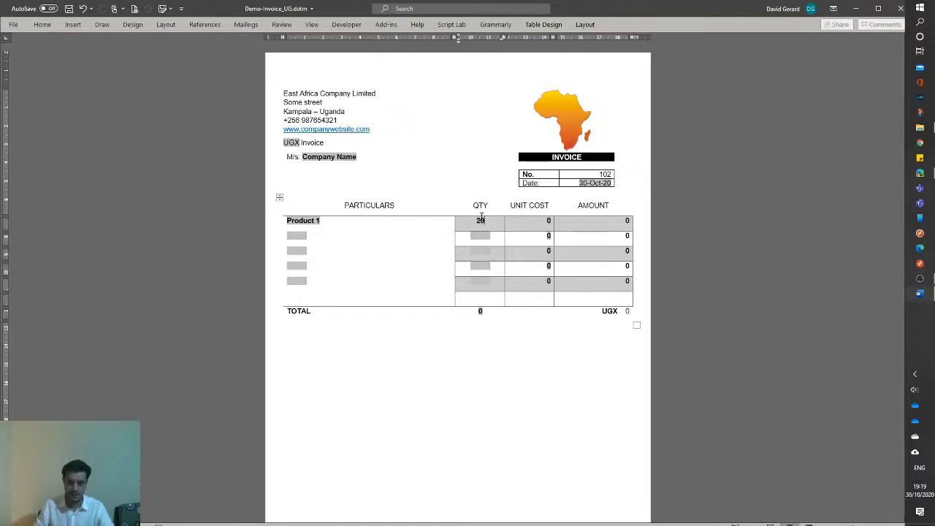
{"action": "left_click", "coordinate": [479, 312]}
{"action": "key", "text": "F9"}
{"action": "left_click", "coordinate": [480, 315]}
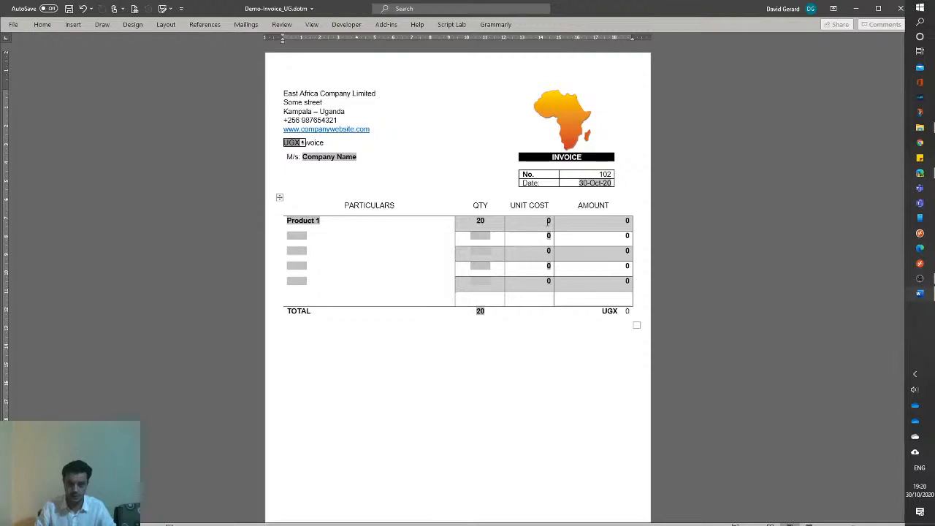
{"action": "left_click", "coordinate": [548, 221]}
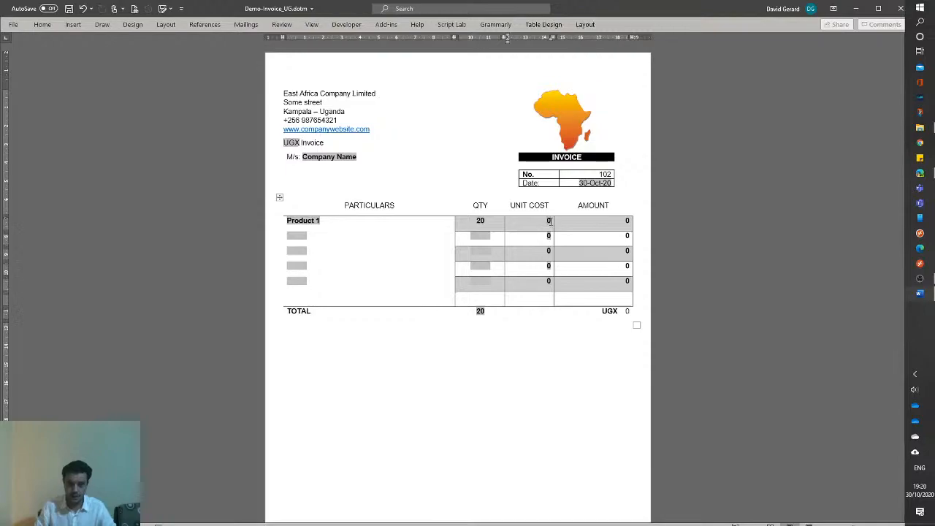
{"action": "type", "text": "250000"}
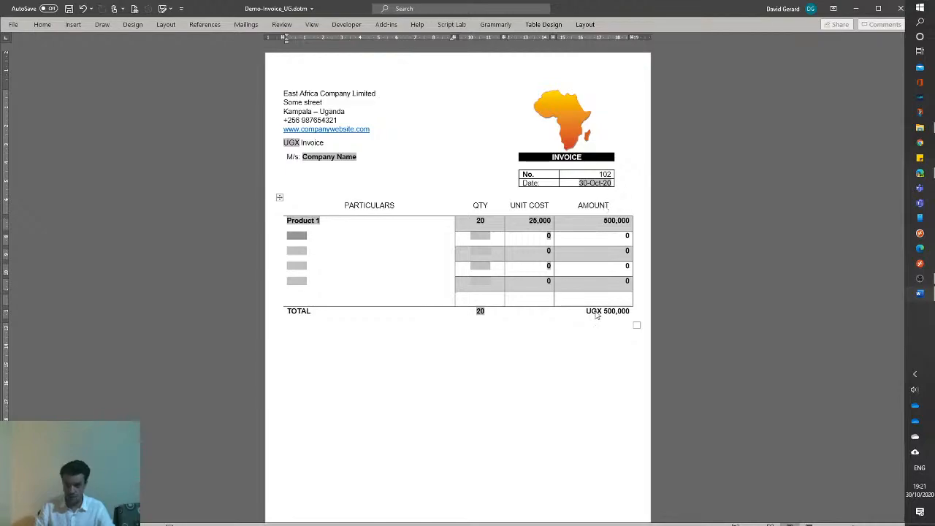
- Fill in the second item row with Product 2, quantity 40 and unit cost 420000
{"action": "left_click", "coordinate": [303, 235]}
{"action": "type", "text": "Produc"}
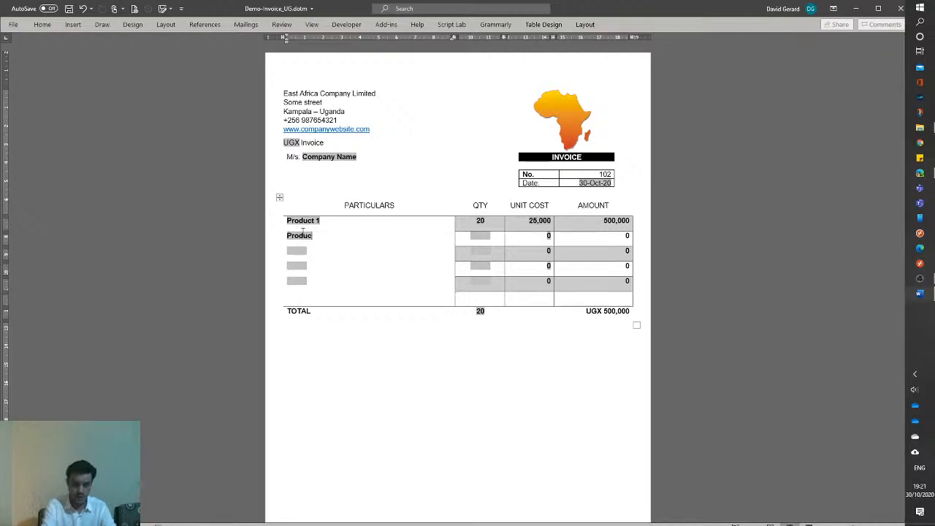
{"action": "type", "text": "t 2"}
{"action": "key", "text": "Tab"}
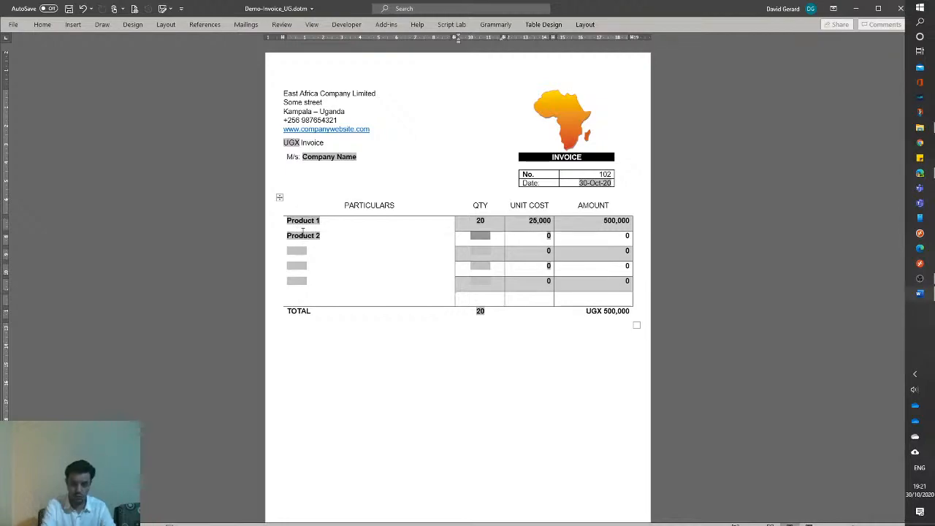
{"action": "type", "text": "40"}
{"action": "key", "text": "Tab"}
{"action": "type", "text": "420000"}
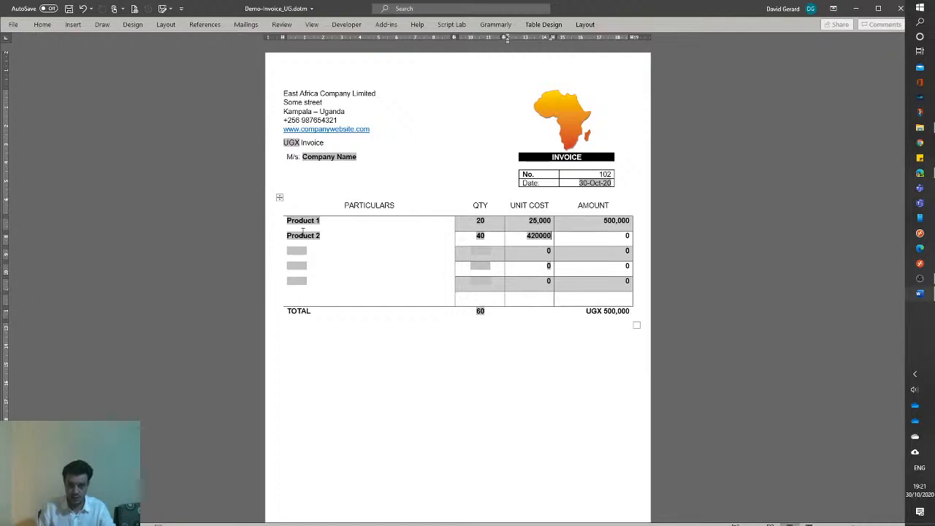
{"action": "key", "text": "Tab"}
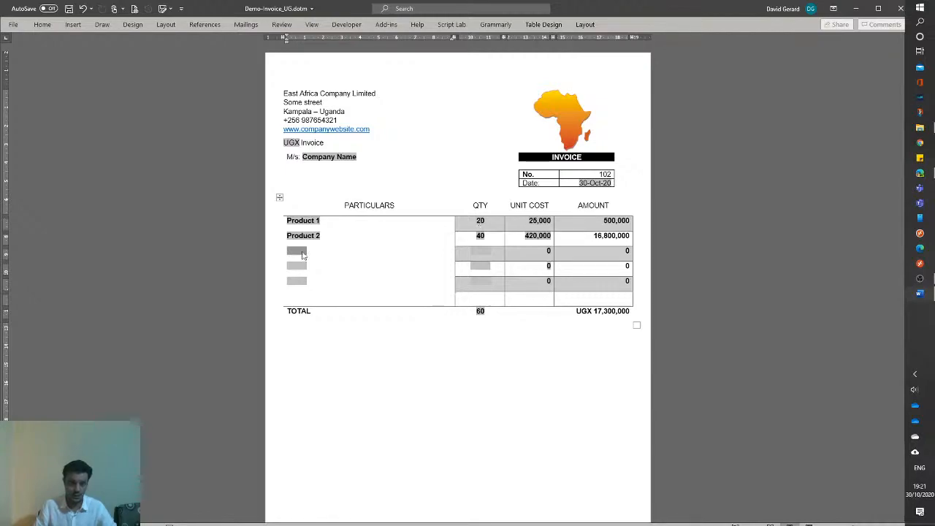
- Fill in the third item row with Product 3, quantity 15 and unit cost 650000
{"action": "type", "text": "Product 3"}
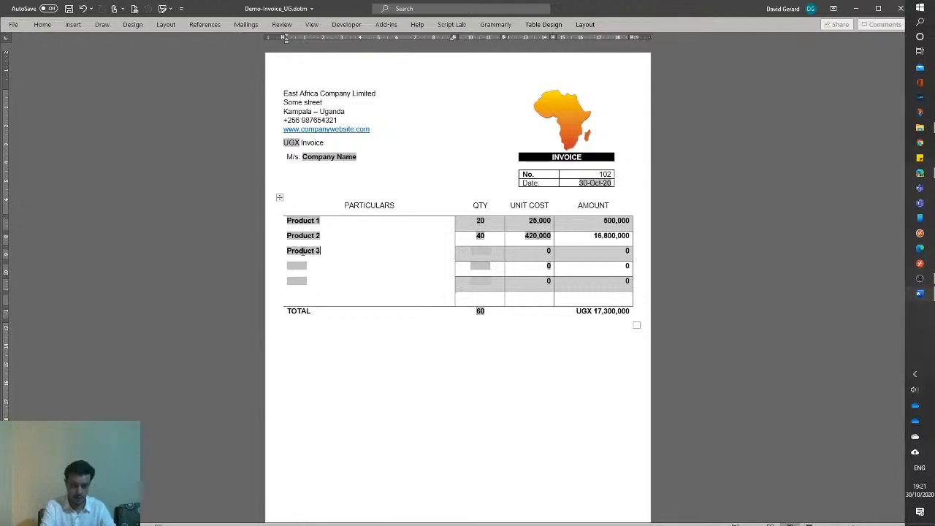
{"action": "key", "text": "Tab"}
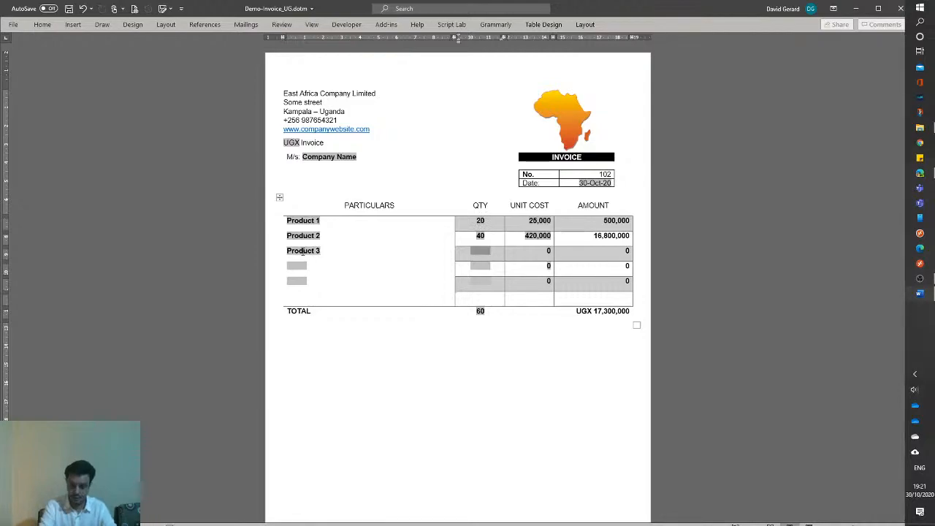
{"action": "type", "text": "15"}
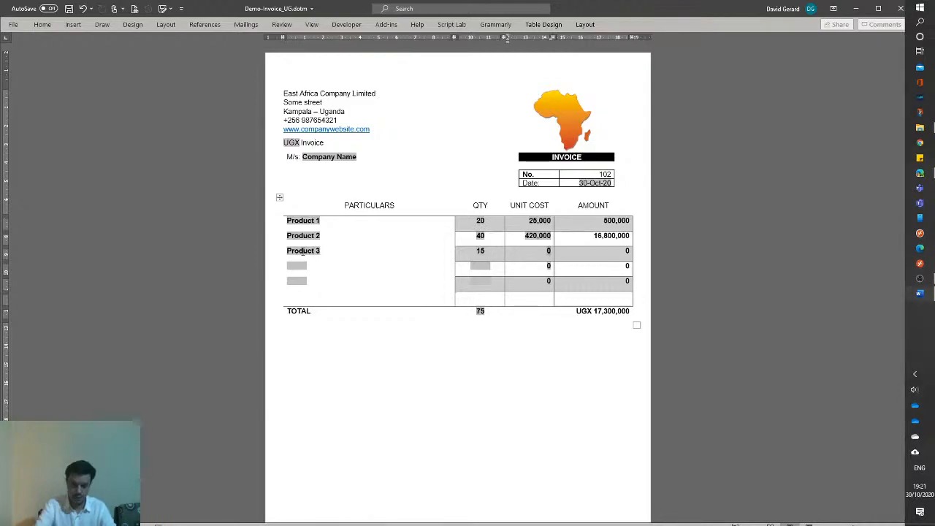
{"action": "type", "text": "650000"}
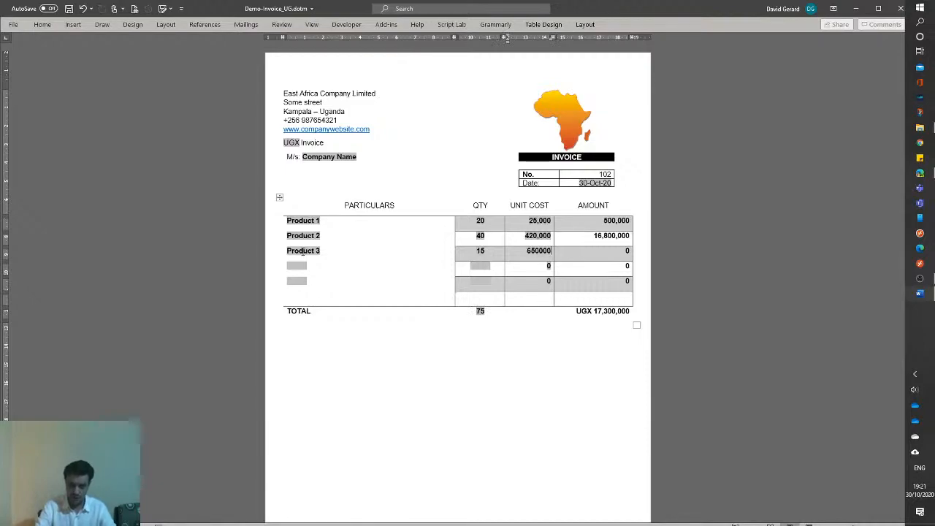
{"action": "key", "text": "Tab"}
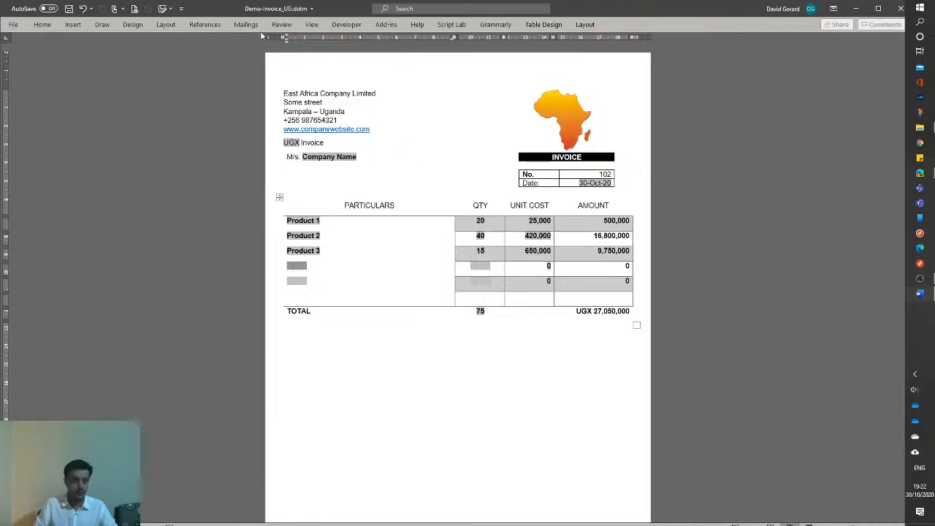
- Open the Restrict Editing settings and stop the form protection of the invoice
{"action": "left_click", "coordinate": [348, 24]}
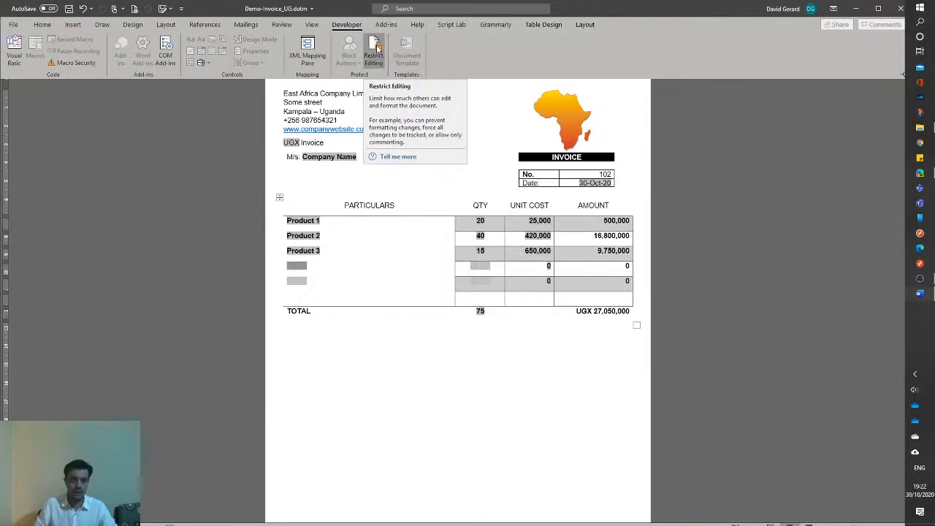
{"action": "left_click", "coordinate": [436, 160]}
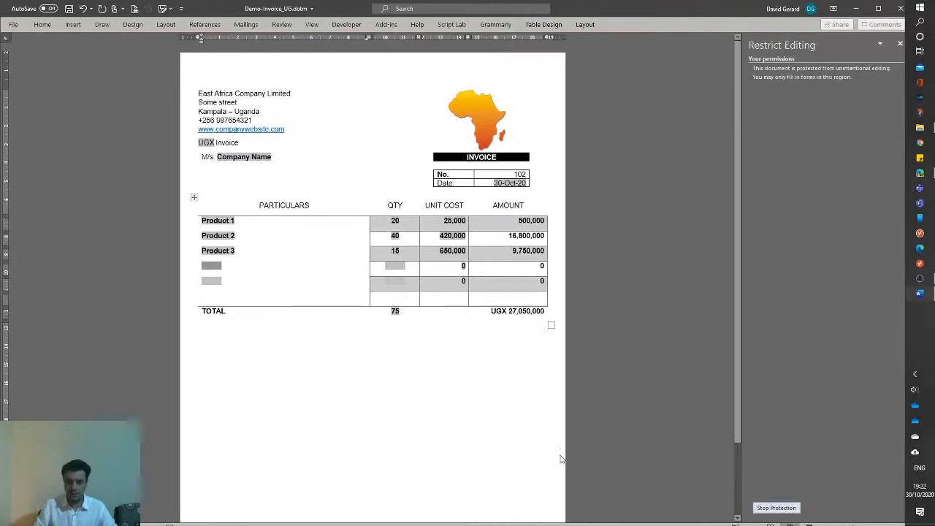
{"action": "left_click", "coordinate": [253, 95]}
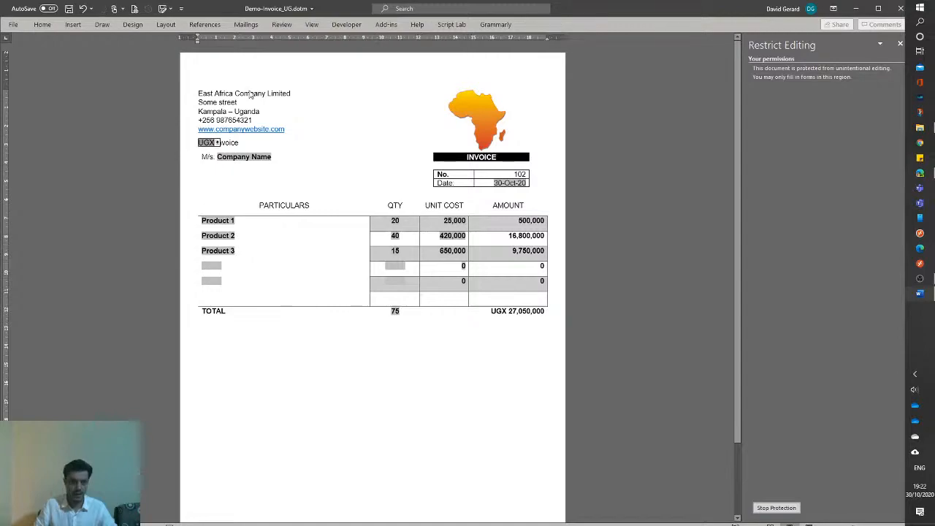
{"action": "left_click", "coordinate": [776, 508]}
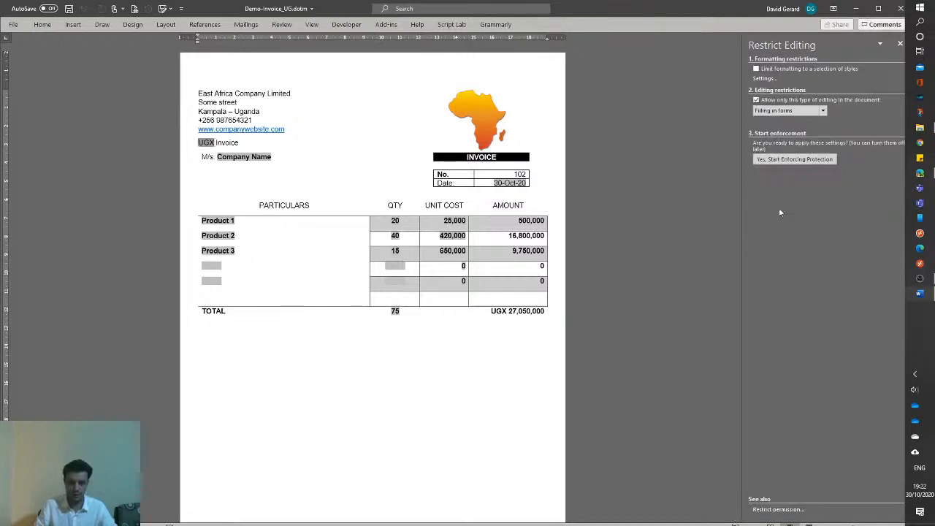
- Try selecting text in the company address and M/s line, and display the field codes throughout the invoice
{"action": "left_click_drag", "start_coordinate": [276, 95], "coordinate": [279, 94]}
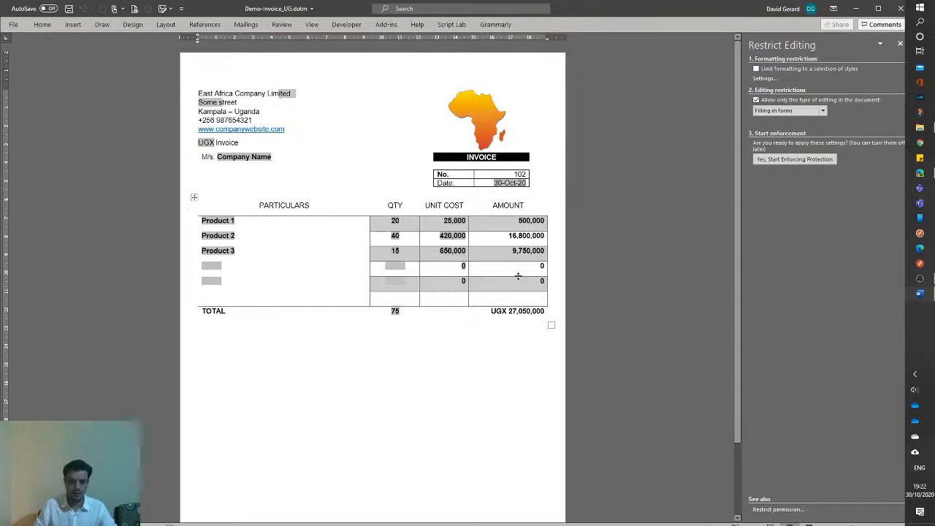
{"action": "left_click", "coordinate": [234, 160]}
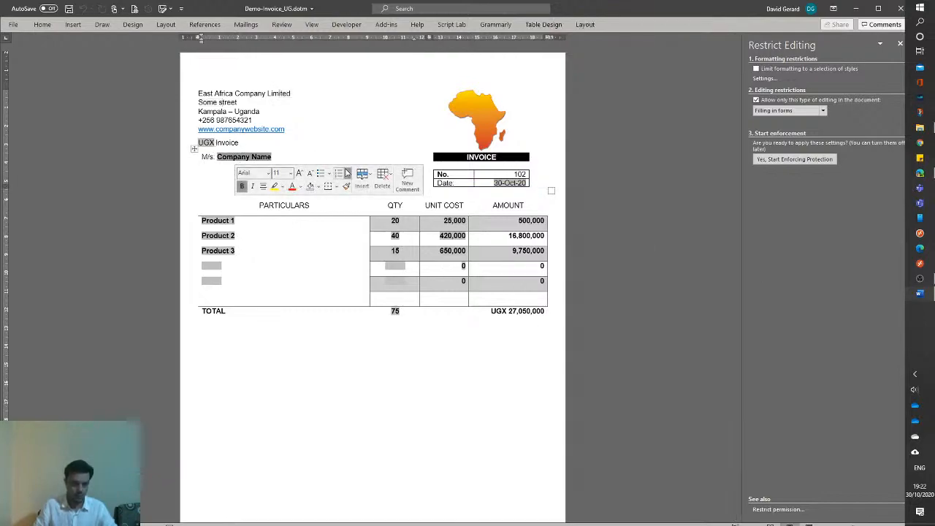
{"action": "left_click", "coordinate": [333, 128]}
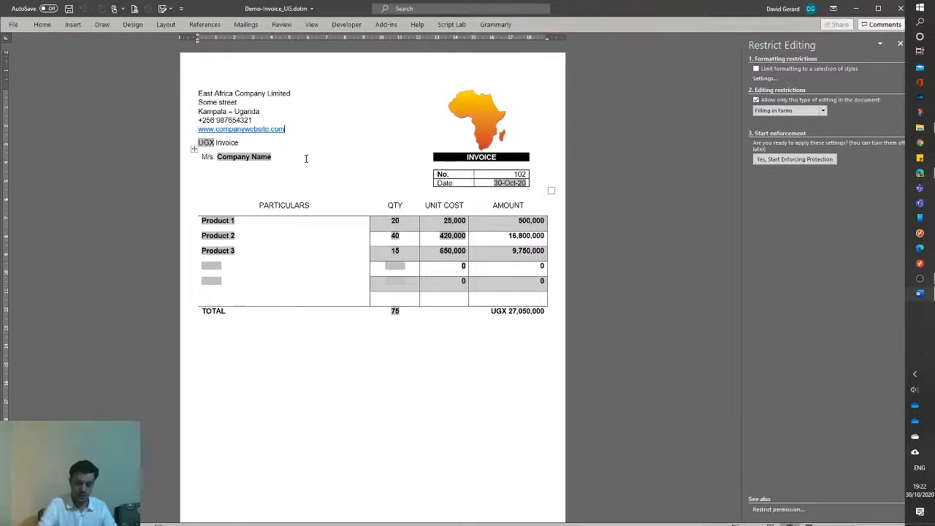
{"action": "key", "text": "alt+F11"}
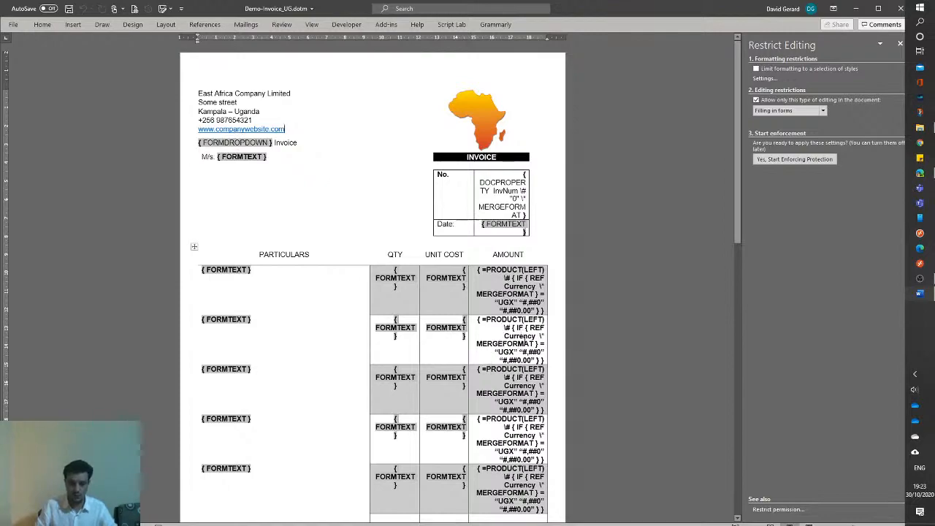
- Review the field codes on both invoice pages and select the drop-down field before "Invoice" and the M/s text field
{"action": "scroll", "coordinate": [517, 393], "scroll_direction": "down", "scroll_amount": 10}
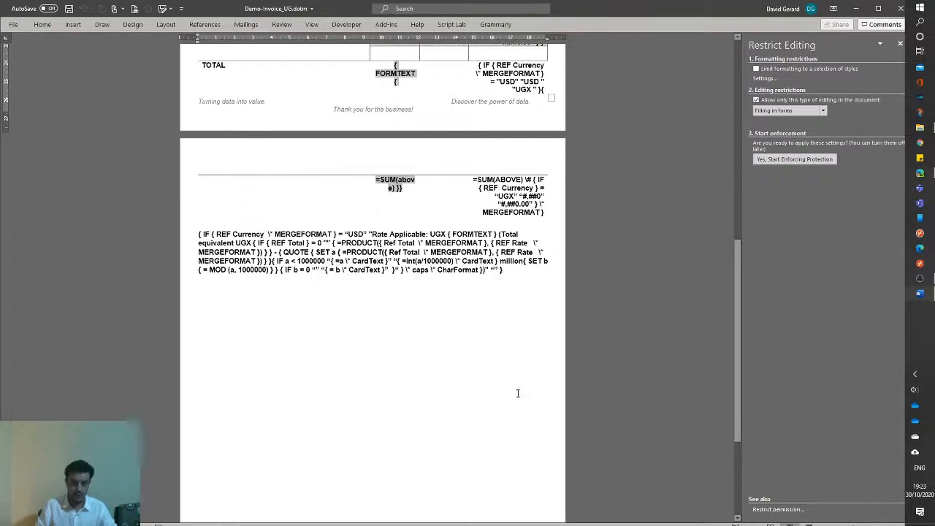
{"action": "scroll", "coordinate": [517, 393], "scroll_direction": "up", "scroll_amount": 5}
{"action": "scroll", "coordinate": [517, 393], "scroll_direction": "up", "scroll_amount": 15}
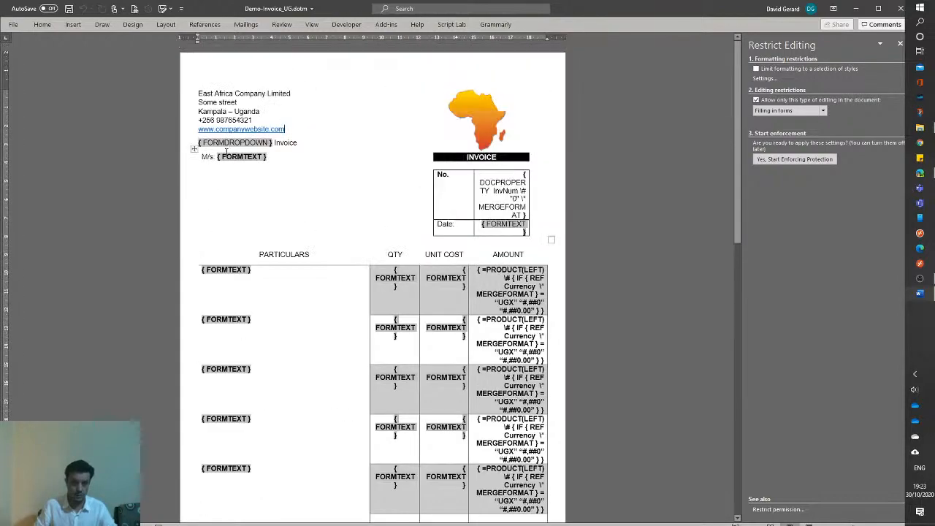
{"action": "left_click", "coordinate": [262, 143]}
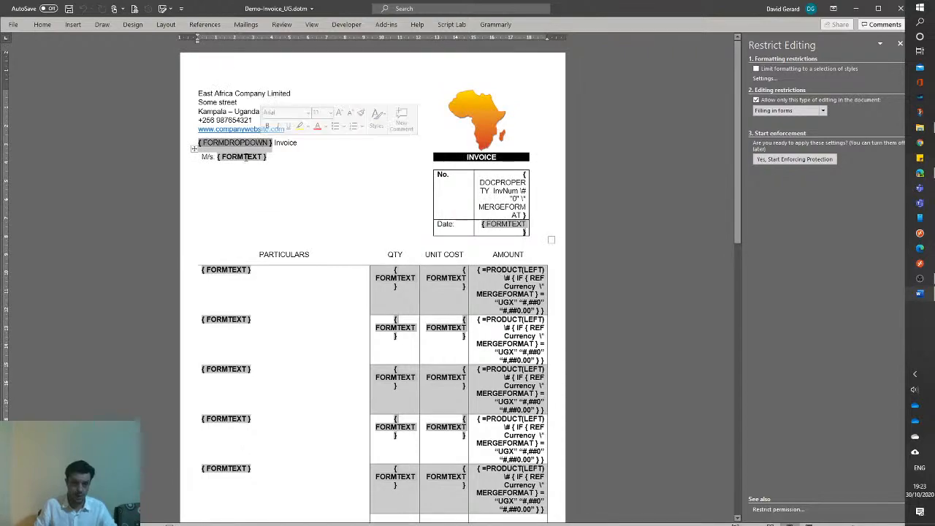
{"action": "left_click", "coordinate": [241, 156]}
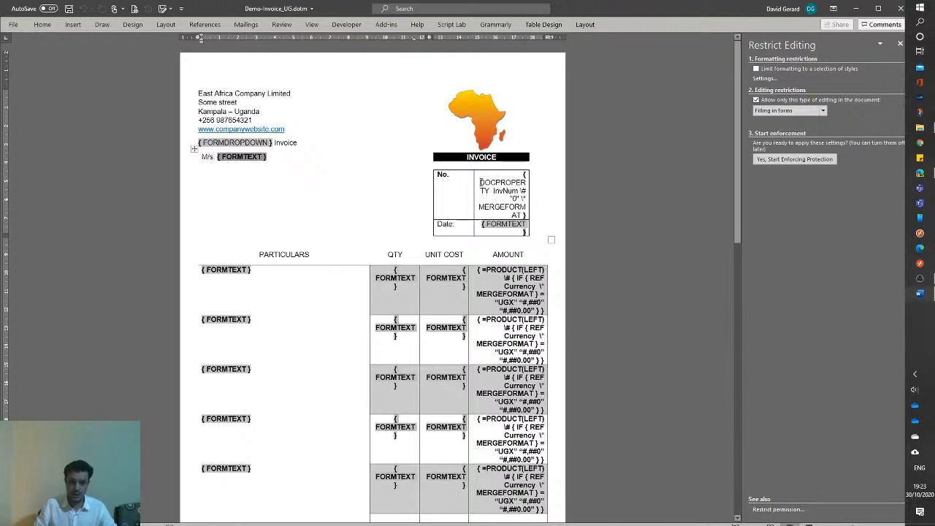
- Highlight the DOCPROPERTY keyword and the InvNum property name in the invoice number field code
{"action": "left_click", "coordinate": [498, 181]}
{"action": "mouse_move", "coordinate": [499, 182]}
{"action": "left_mouse_down"}
{"action": "mouse_move", "coordinate": [524, 183]}
{"action": "mouse_move", "coordinate": [491, 192]}
{"action": "left_mouse_up"}
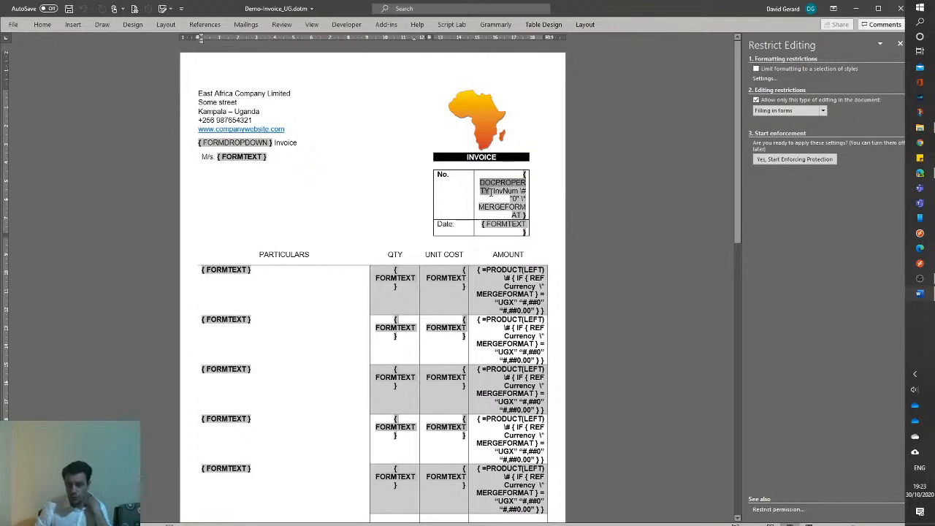
{"action": "left_click_drag", "start_coordinate": [490, 192], "coordinate": [518, 192]}
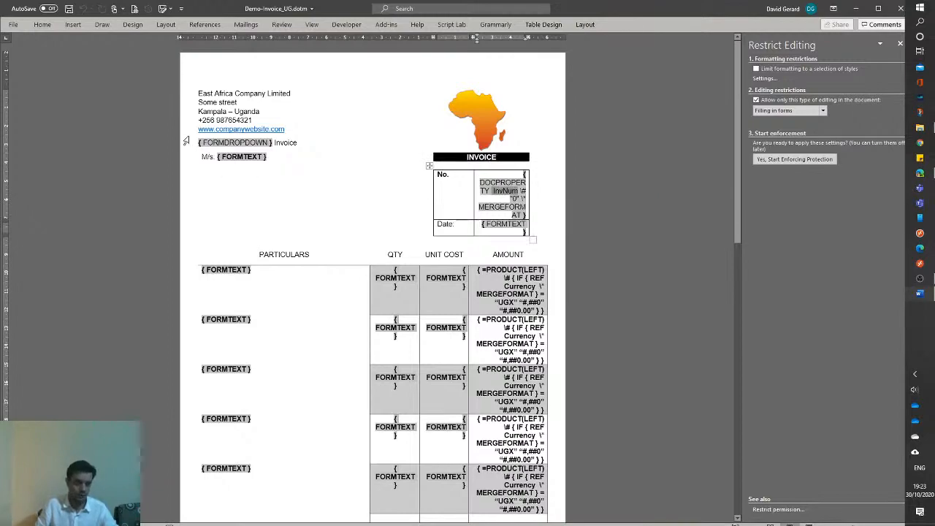
{"action": "left_click", "coordinate": [13, 26]}
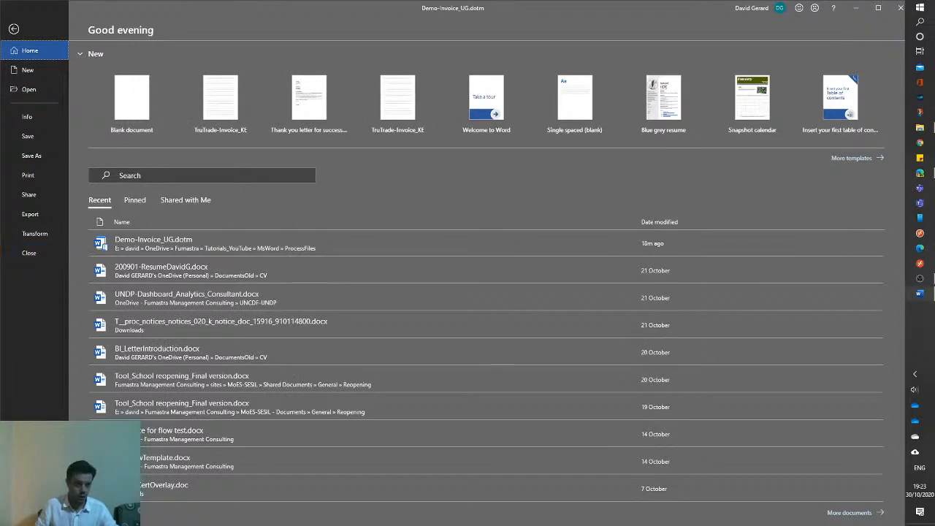
{"action": "left_click", "coordinate": [32, 510]}
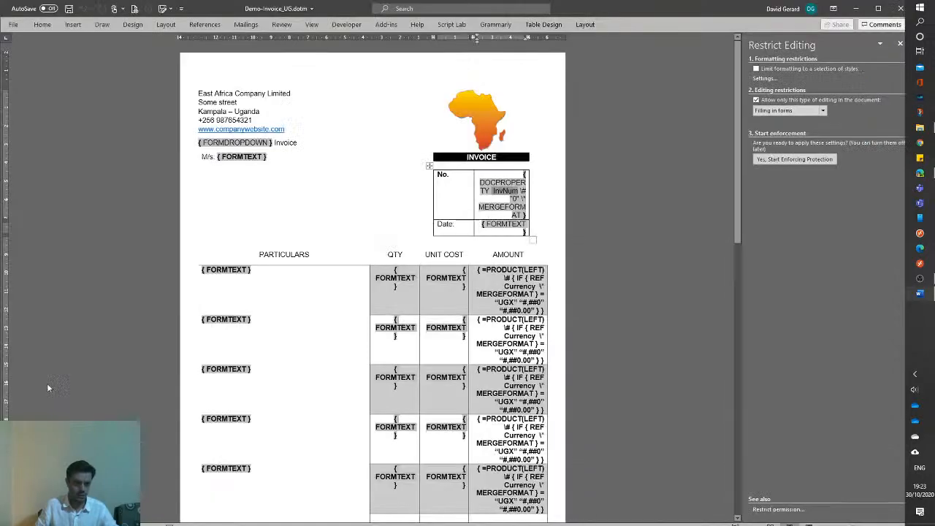
{"action": "key", "text": "Escape"}
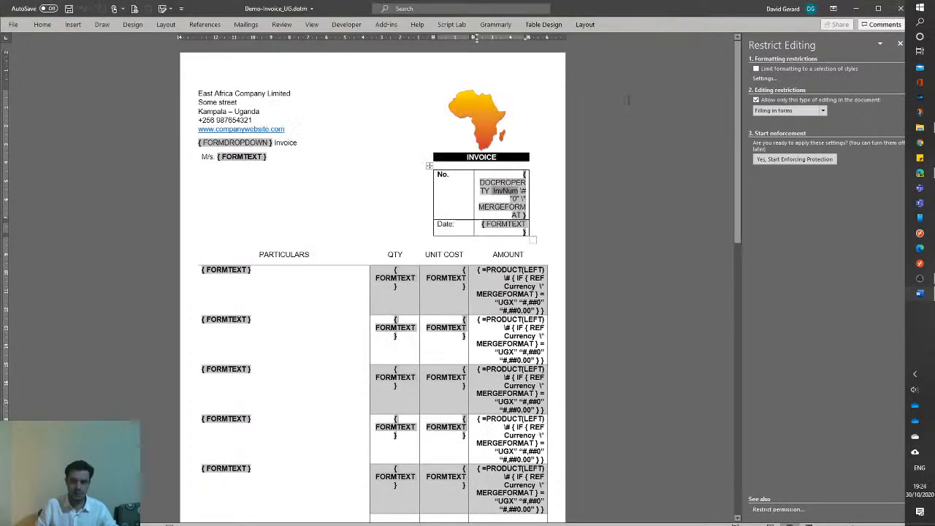
- Examine the InvNum entry among the custom advanced properties of the document, and return to the invoice
{"action": "left_click", "coordinate": [10, 24]}
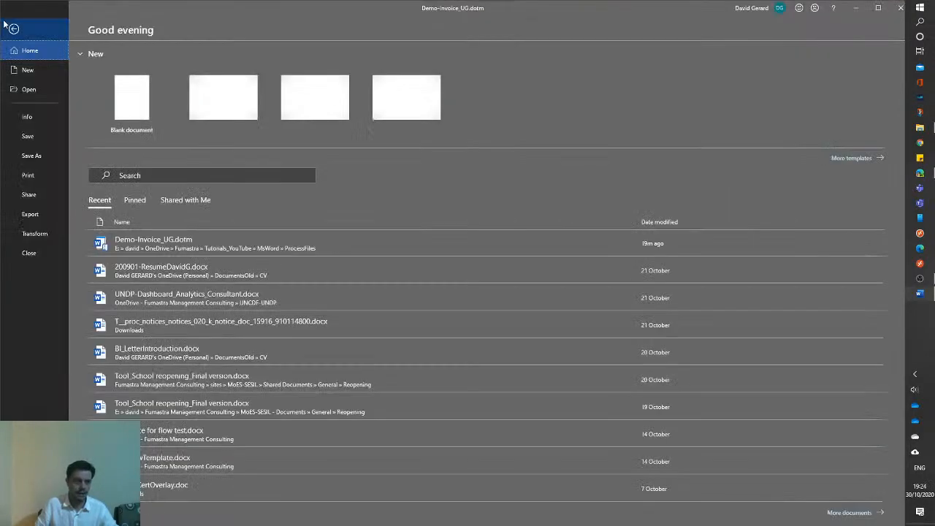
{"action": "left_click", "coordinate": [27, 116]}
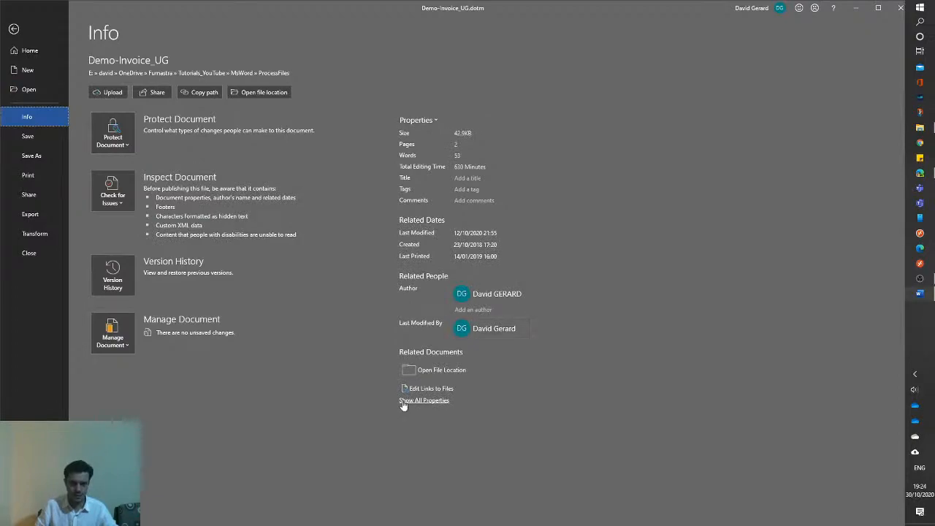
{"action": "left_click", "coordinate": [435, 121]}
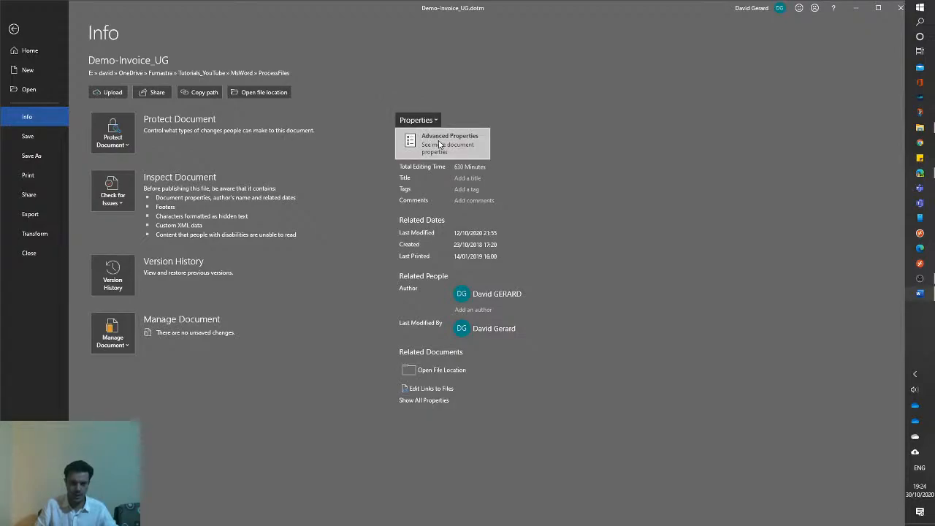
{"action": "left_click", "coordinate": [439, 144]}
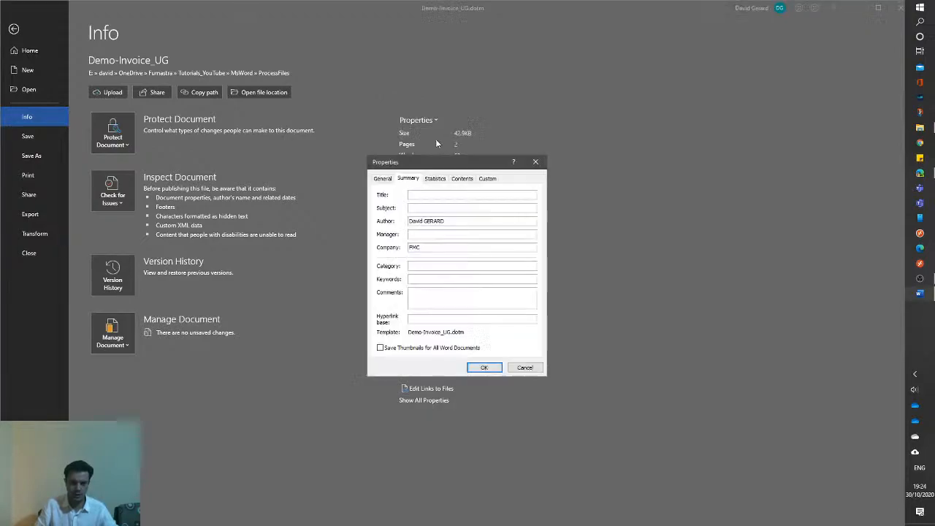
{"action": "left_click", "coordinate": [487, 179]}
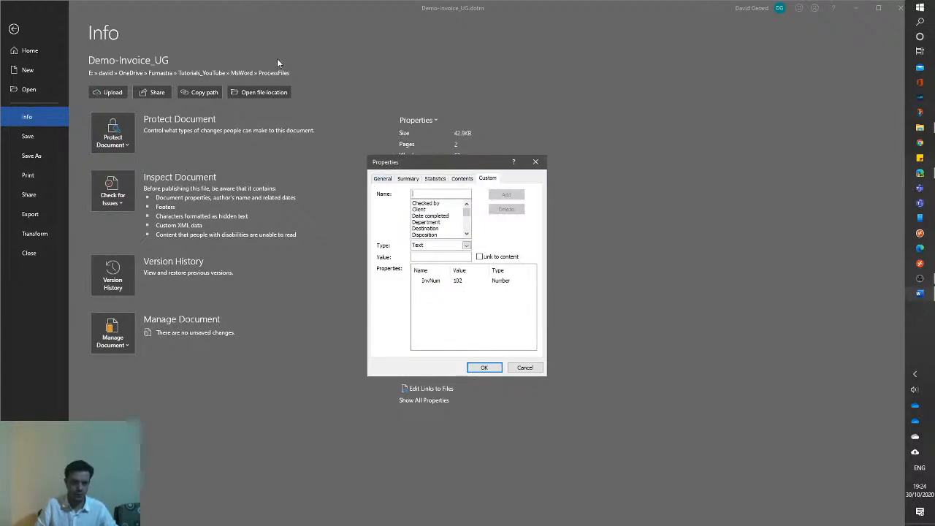
{"action": "left_click", "coordinate": [431, 281]}
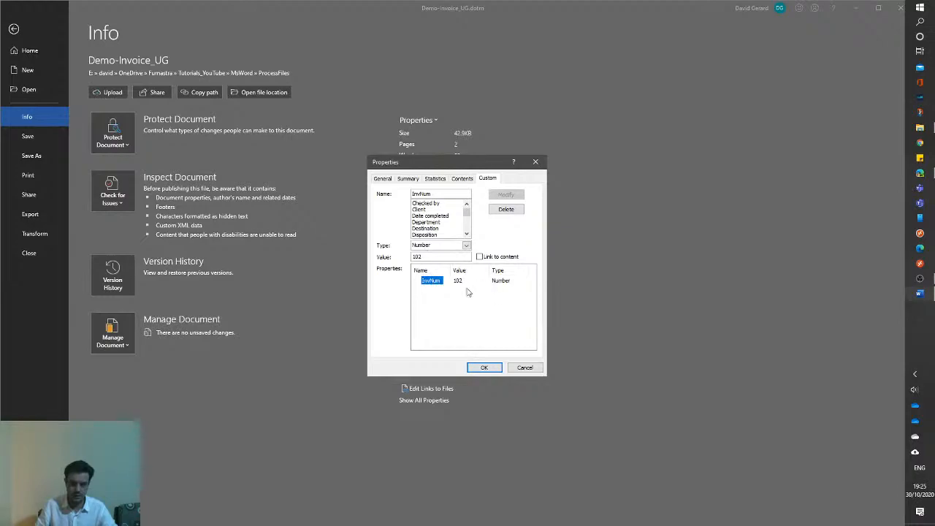
{"action": "key", "text": "Return"}
{"action": "key", "text": "Escape"}
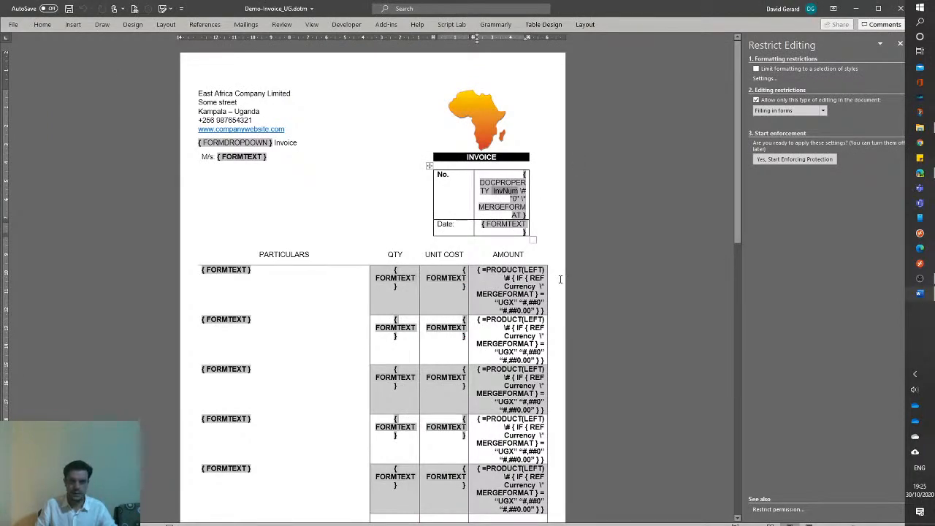
- Select in turn the M/s, invoice number and date fields and the first row's Particulars, Qty and Unit Cost fields
{"action": "left_click", "coordinate": [228, 157]}
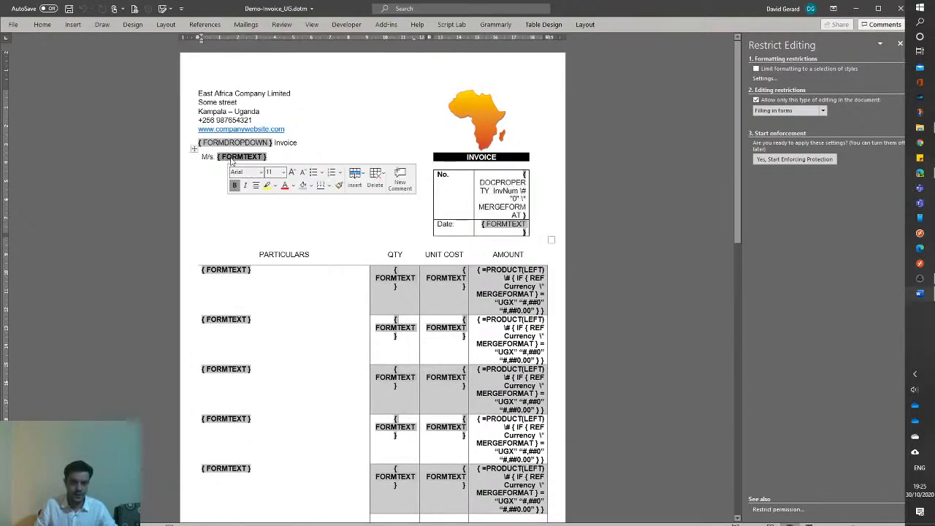
{"action": "left_click", "coordinate": [523, 176]}
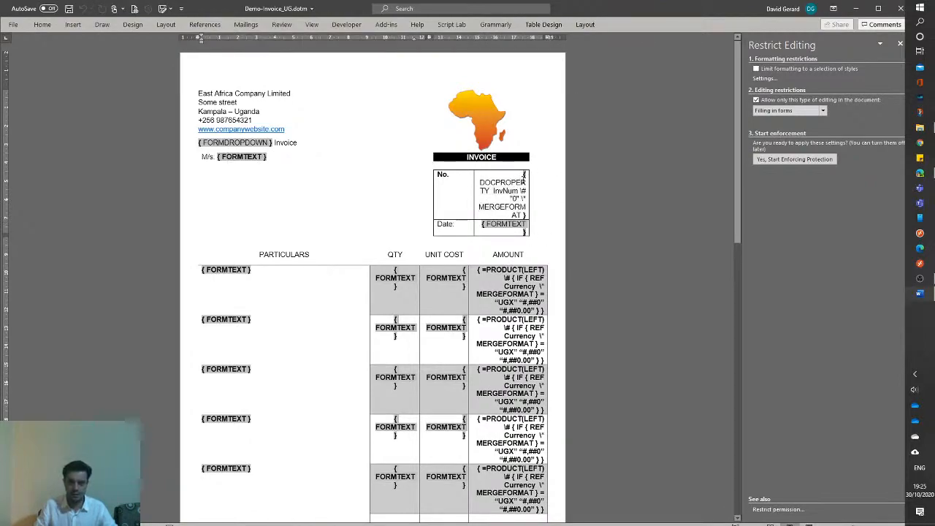
{"action": "left_click", "coordinate": [498, 200]}
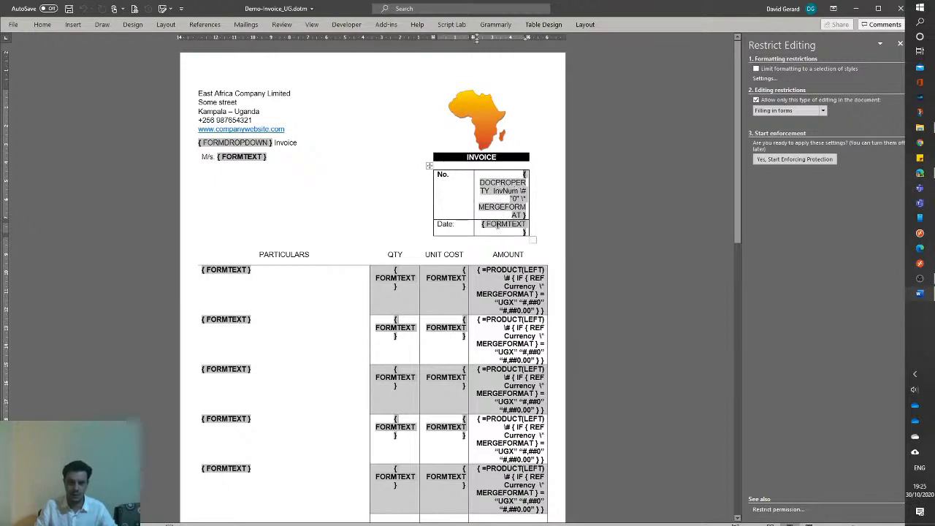
{"action": "left_click", "coordinate": [498, 225]}
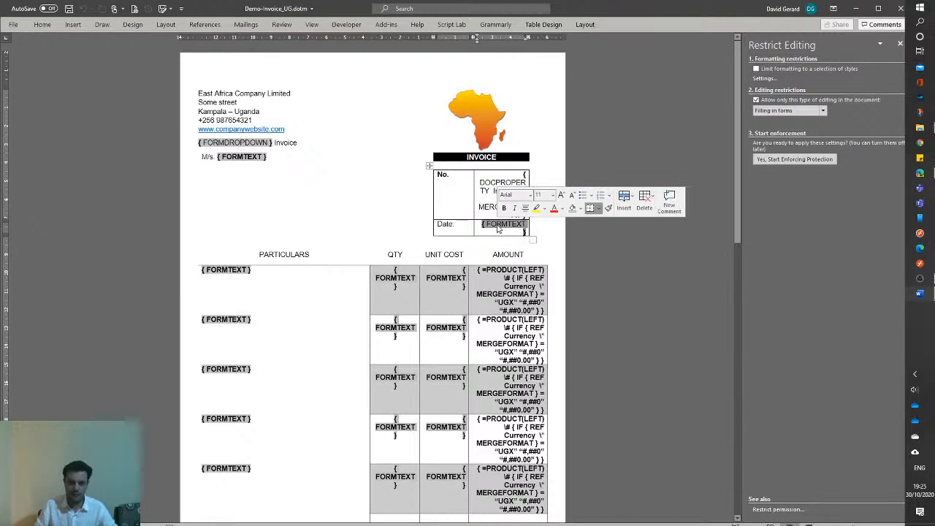
{"action": "left_click", "coordinate": [241, 241]}
{"action": "left_click", "coordinate": [230, 270]}
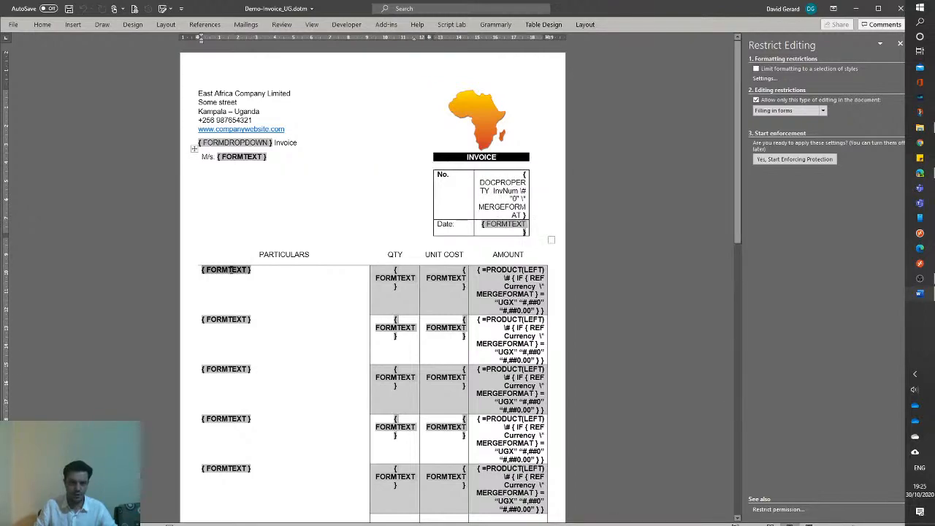
{"action": "left_click", "coordinate": [403, 271]}
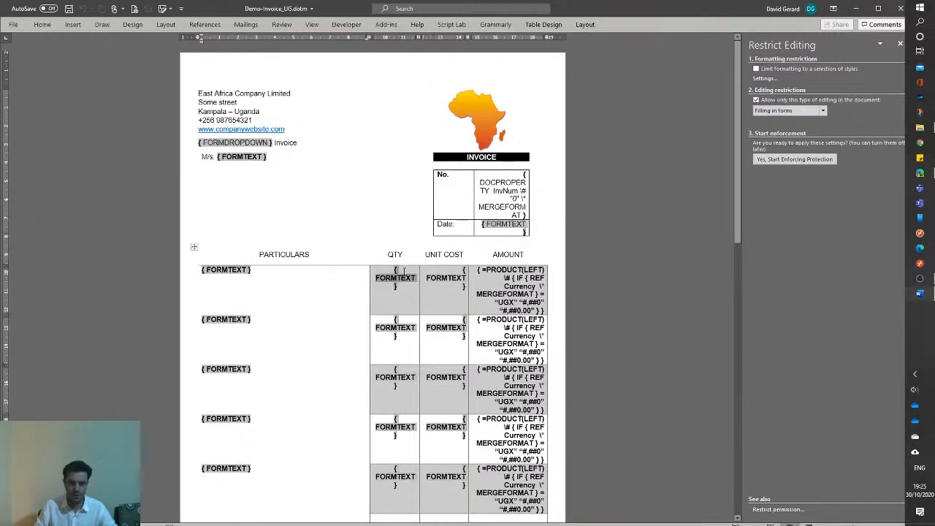
{"action": "left_click", "coordinate": [438, 279]}
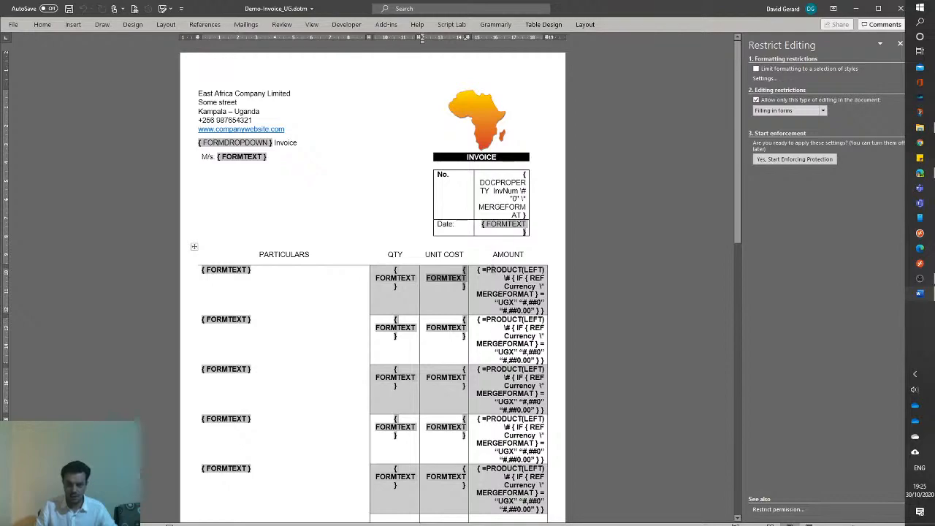
- Highlight the PRODUCT function and its LEFT argument in the first item row's Amount formula
{"action": "left_click_drag", "start_coordinate": [483, 270], "coordinate": [525, 270]}
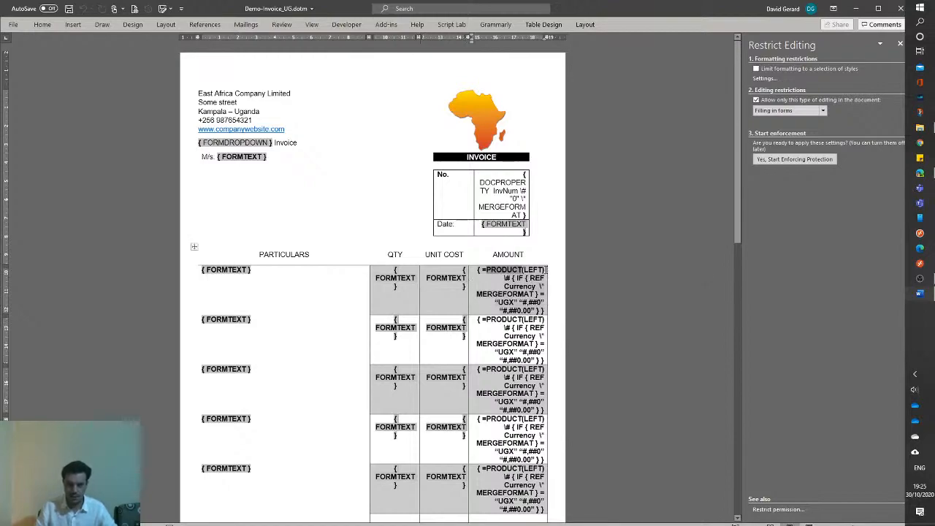
{"action": "left_click_drag", "start_coordinate": [522, 270], "coordinate": [542, 270]}
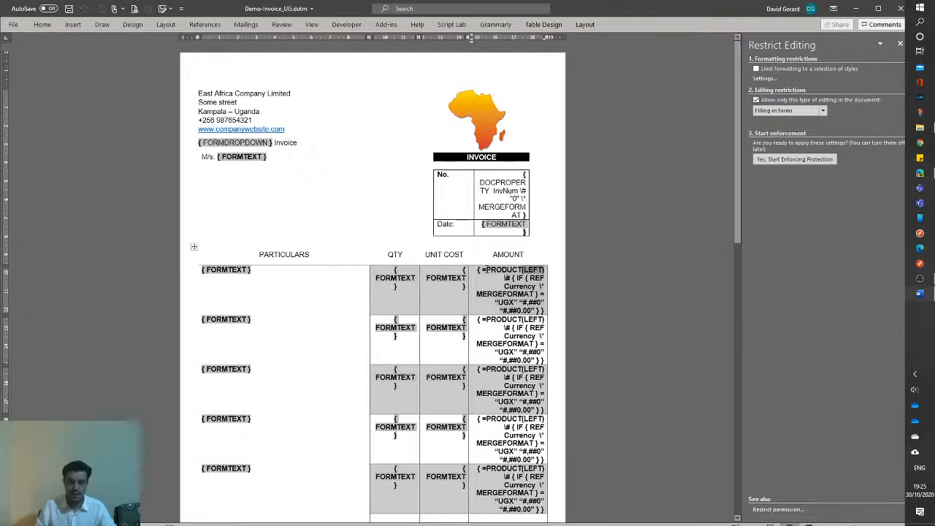
{"action": "left_click_drag", "start_coordinate": [523, 269], "coordinate": [542, 272]}
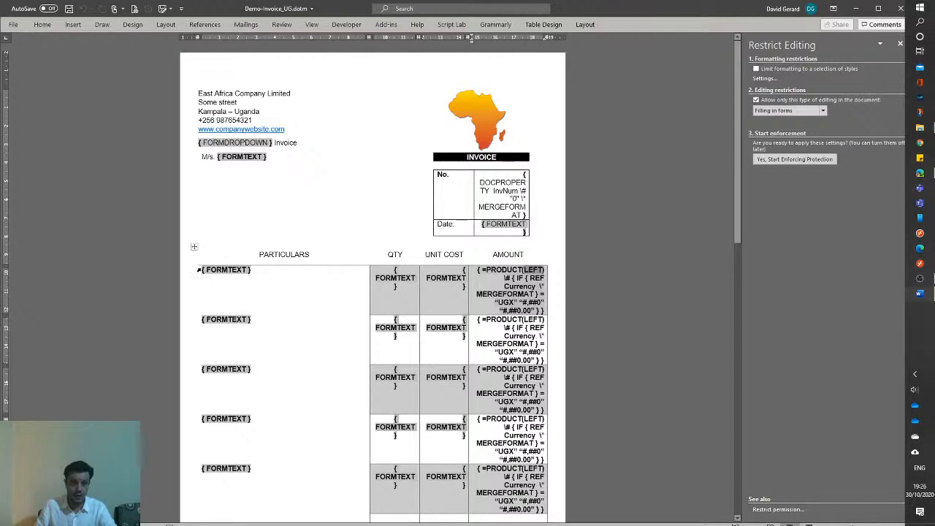
- Highlight the Particulars, Qty and Unit Cost cells of the first item row, together and separately
{"action": "left_click_drag", "start_coordinate": [226, 267], "coordinate": [460, 281]}
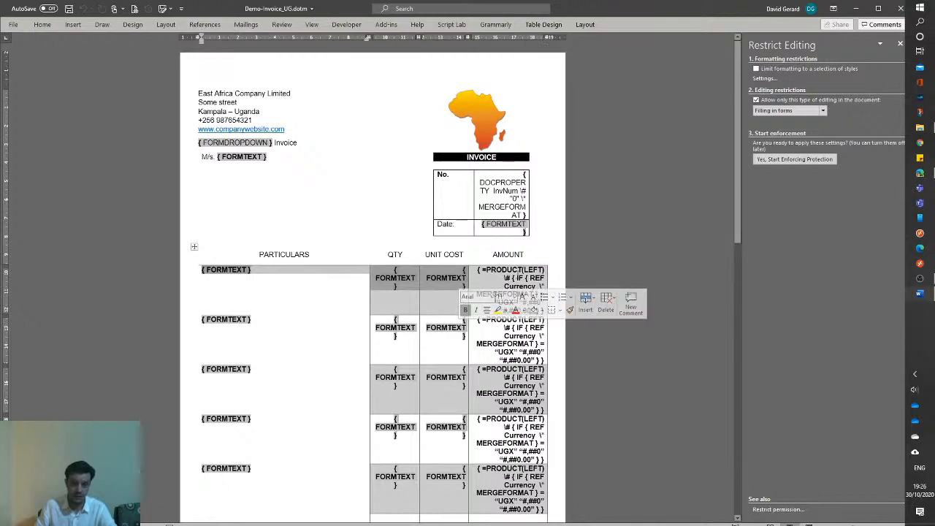
{"action": "left_click", "coordinate": [228, 270]}
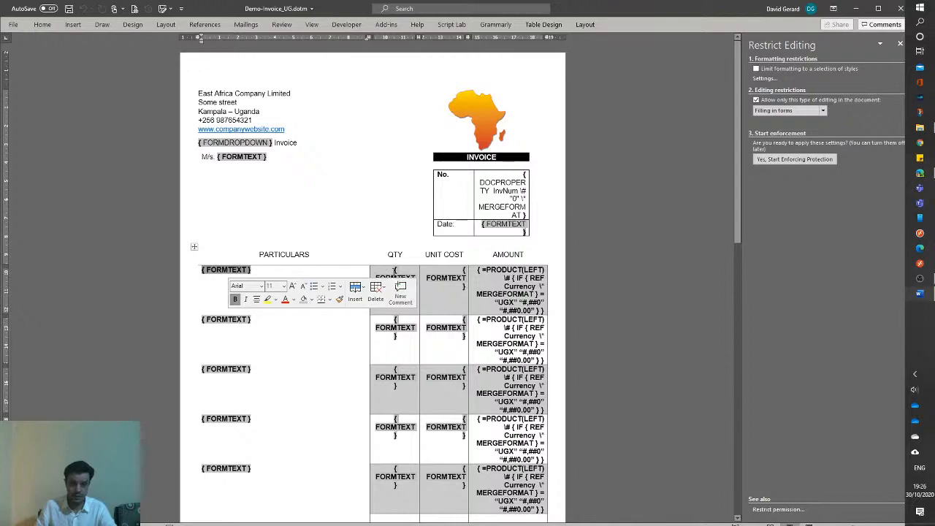
{"action": "left_click_drag", "start_coordinate": [395, 270], "coordinate": [459, 278]}
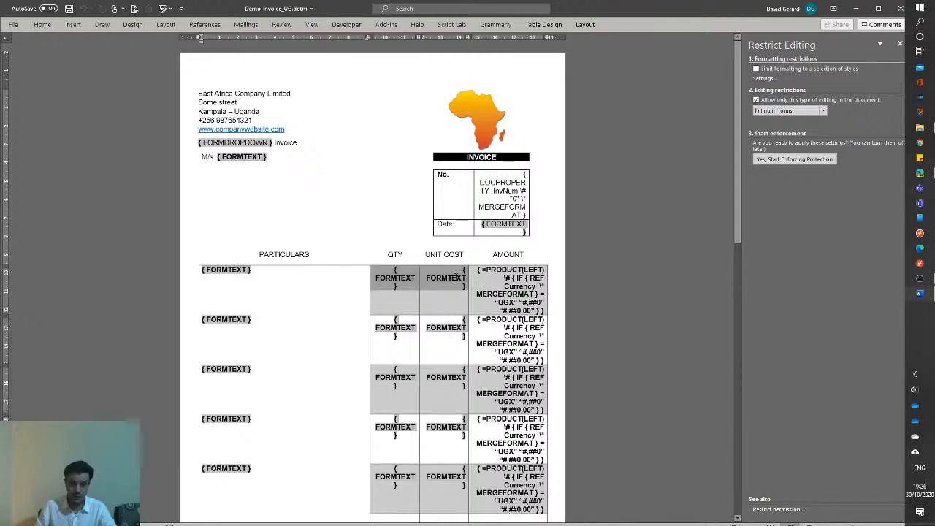
{"action": "left_click", "coordinate": [230, 270]}
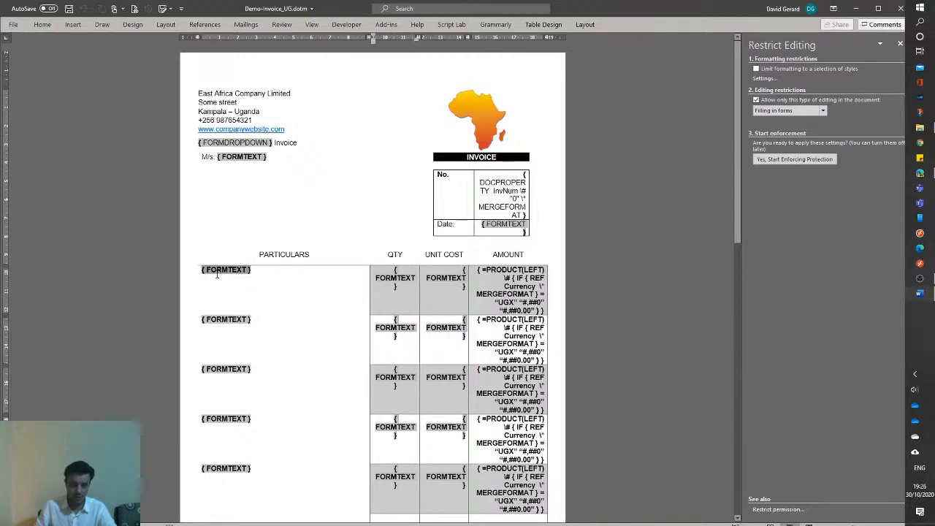
{"action": "left_click_drag", "start_coordinate": [224, 279], "coordinate": [444, 287]}
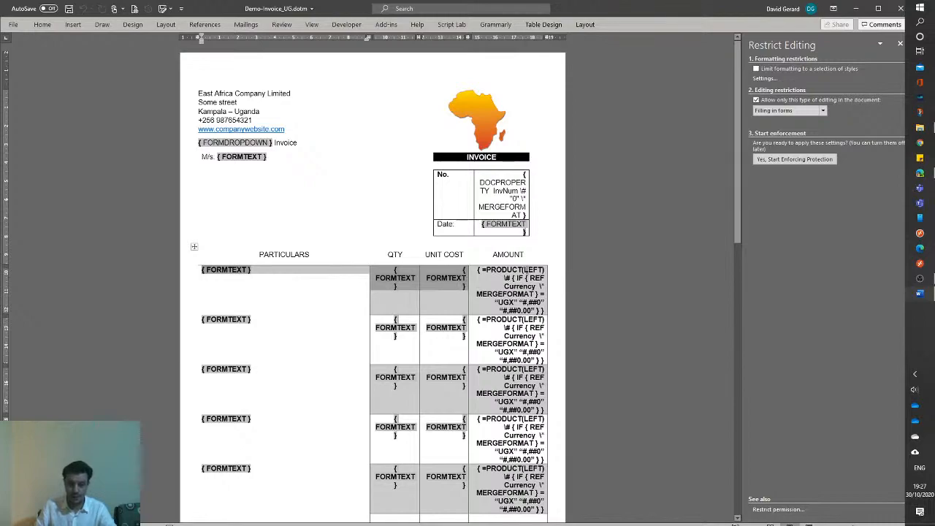
- Select the nested IF currency field in the first row's Amount formula and highlight its "#,##0.00" number format
{"action": "left_click", "coordinate": [530, 281]}
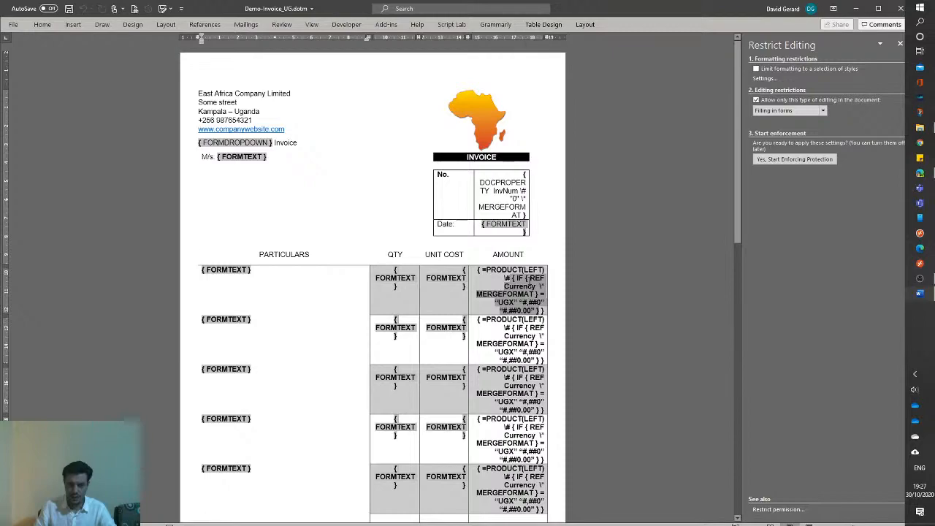
{"action": "left_click", "coordinate": [519, 279]}
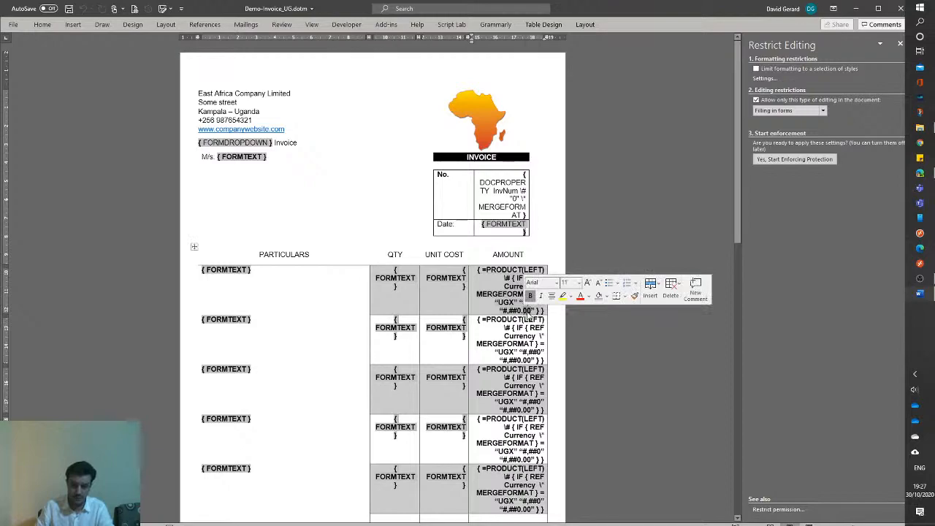
{"action": "left_click", "coordinate": [531, 311]}
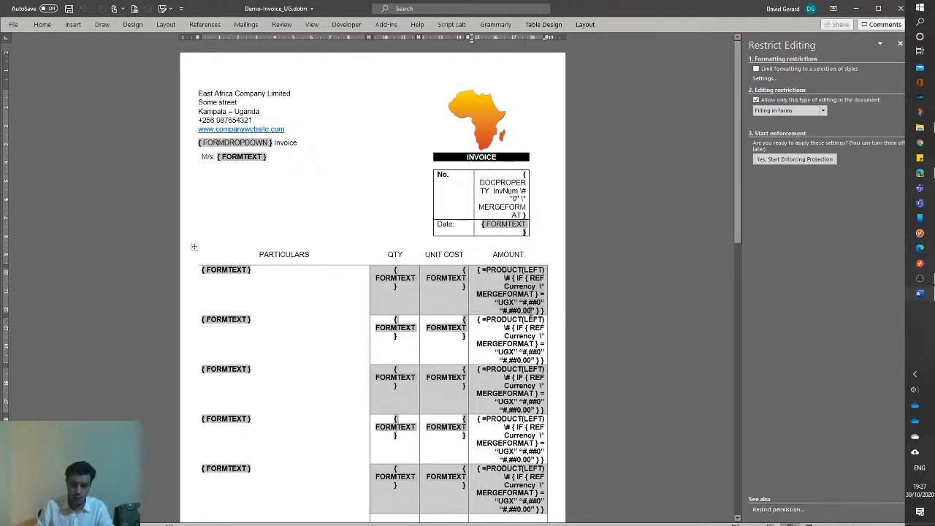
{"action": "left_click", "coordinate": [522, 310]}
{"action": "left_click_drag", "start_coordinate": [535, 310], "coordinate": [498, 310]}
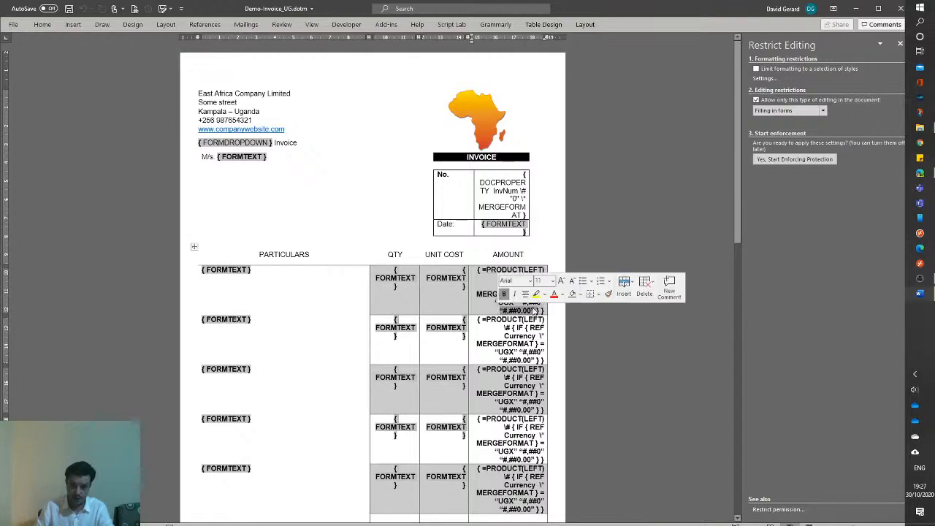
- Highlight the "#,##0" number format and the PRODUCT(LEFT) function in the first item row's Amount formula
{"action": "left_click_drag", "start_coordinate": [544, 302], "coordinate": [520, 301]}
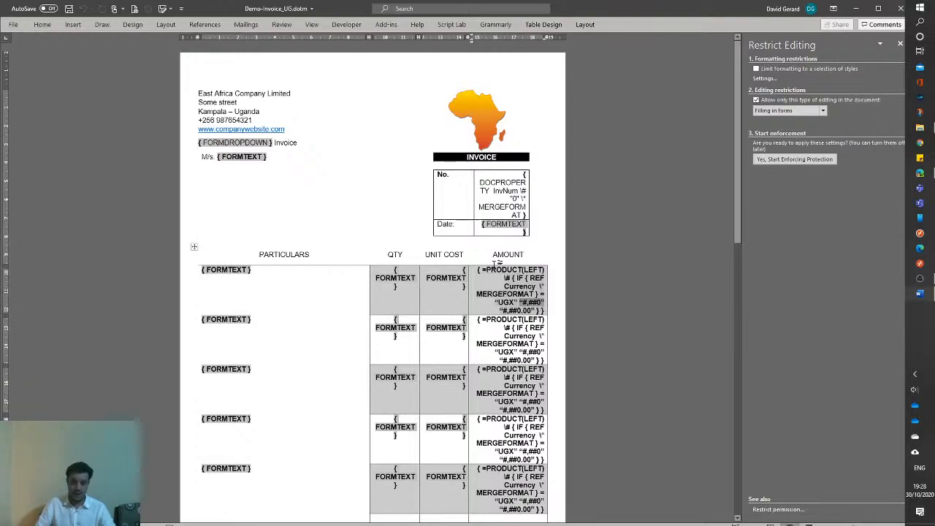
{"action": "left_click_drag", "start_coordinate": [485, 269], "coordinate": [540, 269]}
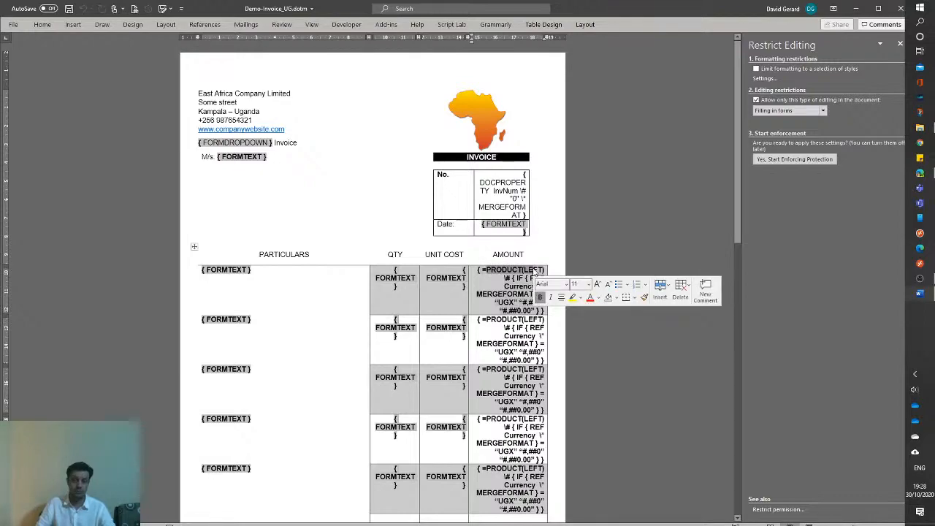
{"action": "left_click", "coordinate": [496, 269]}
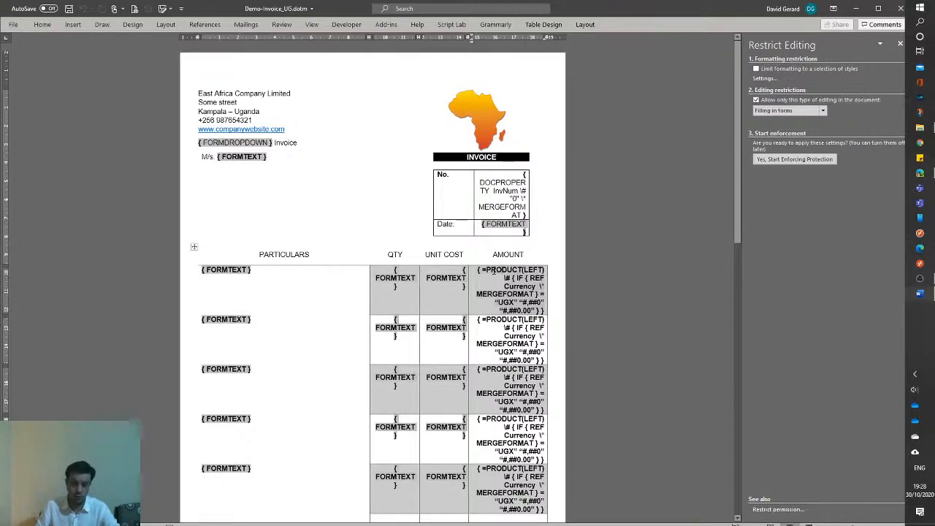
- Highlight the SUM function in the Amount formula of the TOTAL row
{"action": "scroll", "coordinate": [494, 270], "scroll_direction": "down", "scroll_amount": 4}
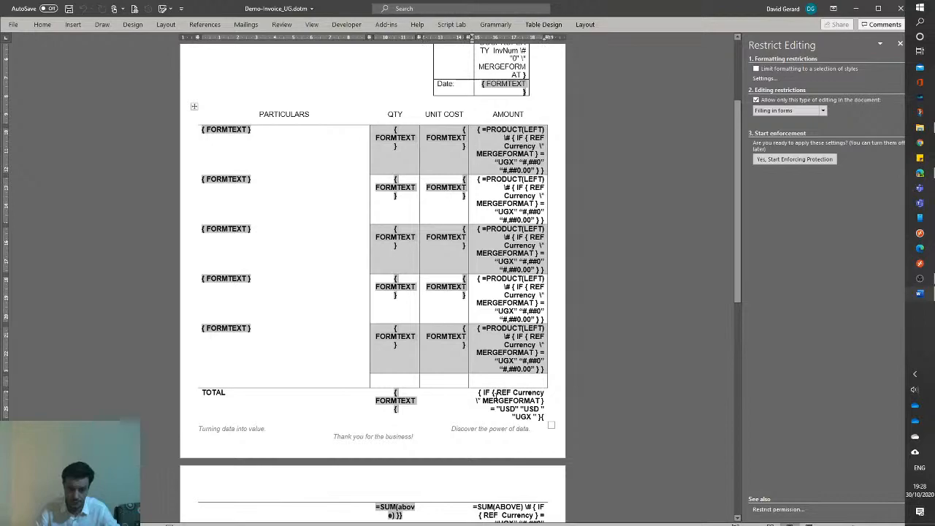
{"action": "scroll", "coordinate": [497, 401], "scroll_direction": "down", "scroll_amount": 1}
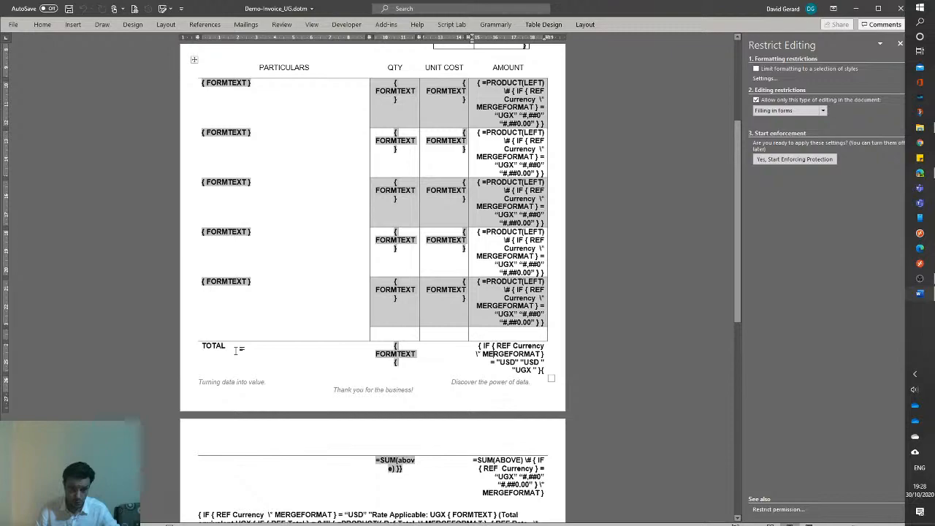
{"action": "scroll", "coordinate": [236, 350], "scroll_direction": "down", "scroll_amount": 1}
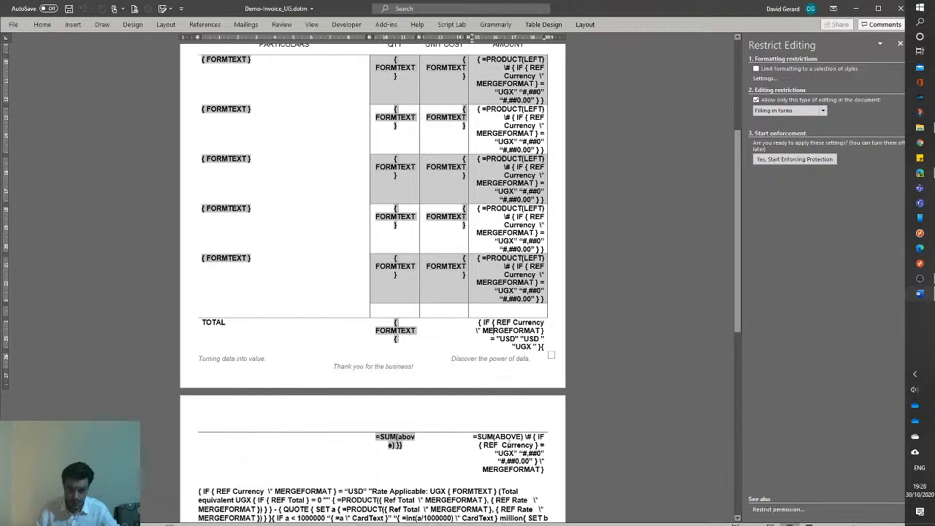
{"action": "left_click", "coordinate": [485, 435]}
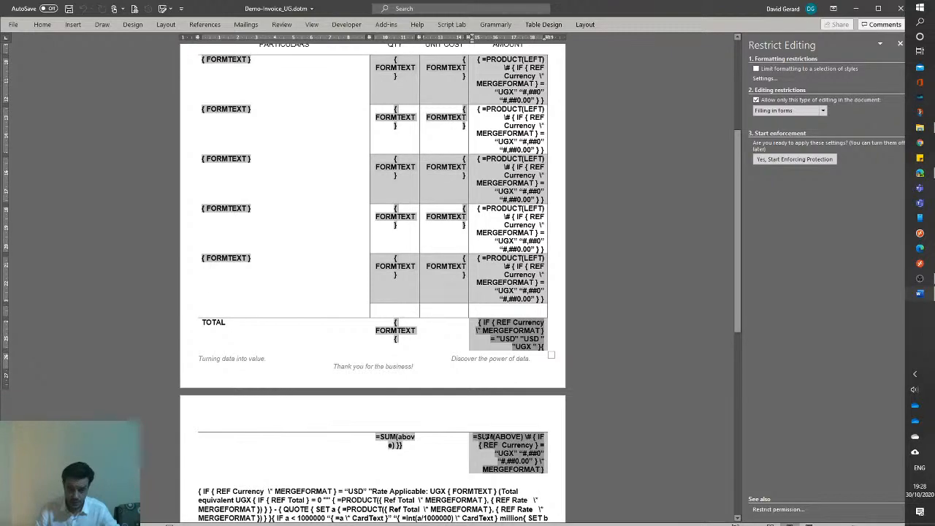
{"action": "double_click", "coordinate": [487, 436]}
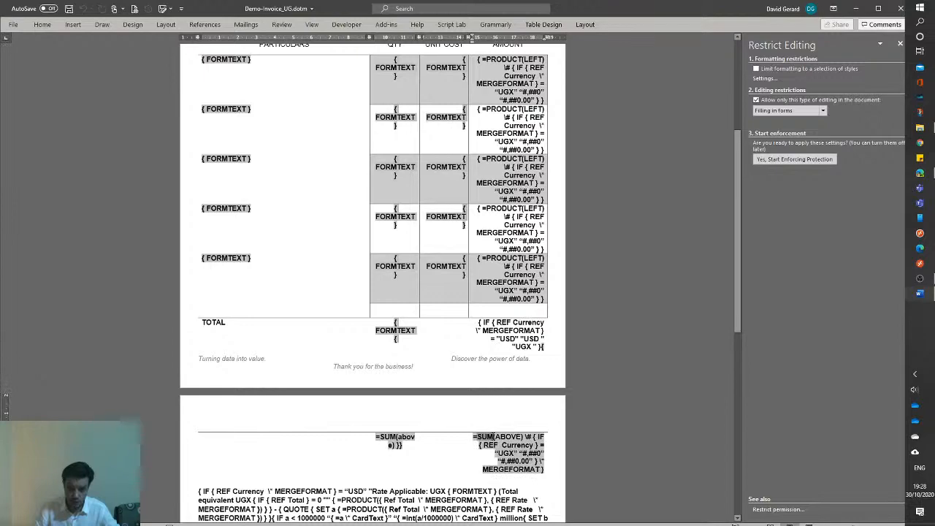
- Select the TOTAL row's Qty form field together with its SUM(above) formula
{"action": "left_click", "coordinate": [396, 436]}
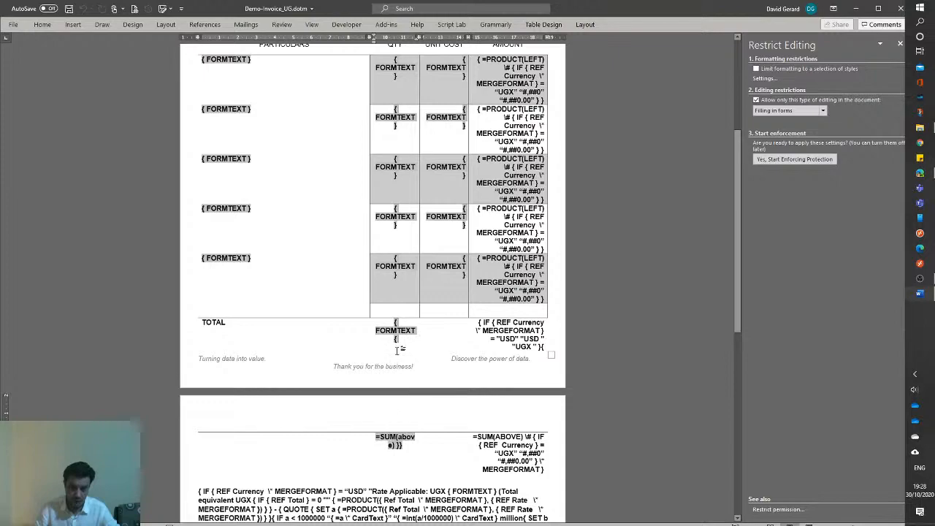
{"action": "scroll", "coordinate": [396, 351], "scroll_direction": "up", "scroll_amount": 1}
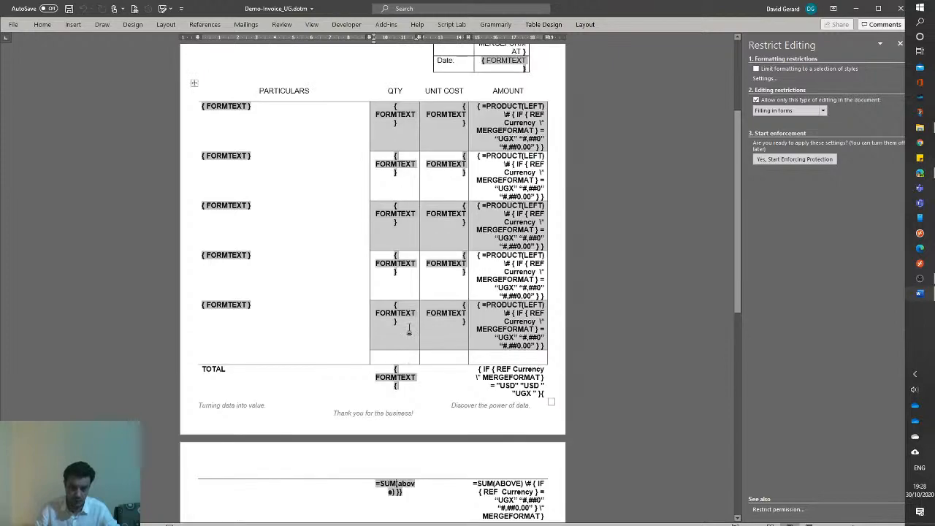
{"action": "scroll", "coordinate": [396, 450], "scroll_direction": "down", "scroll_amount": 1}
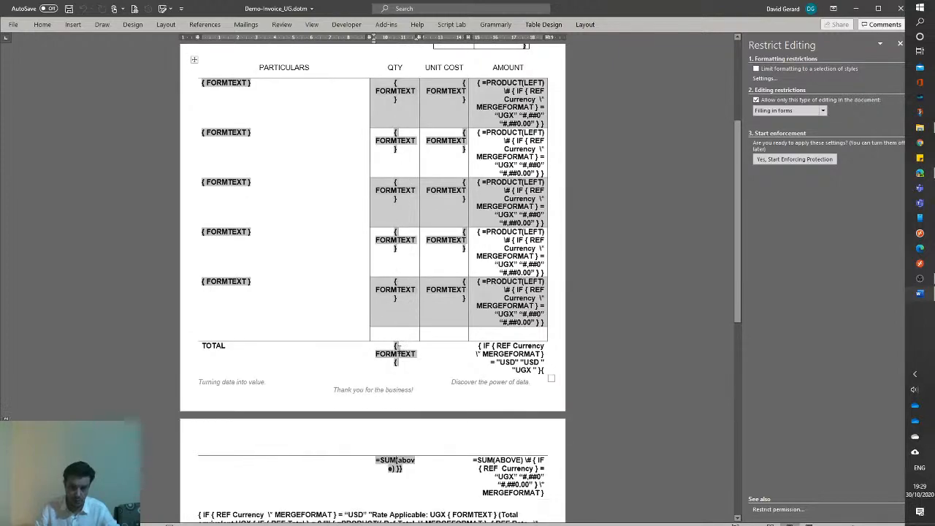
{"action": "left_click", "coordinate": [401, 356]}
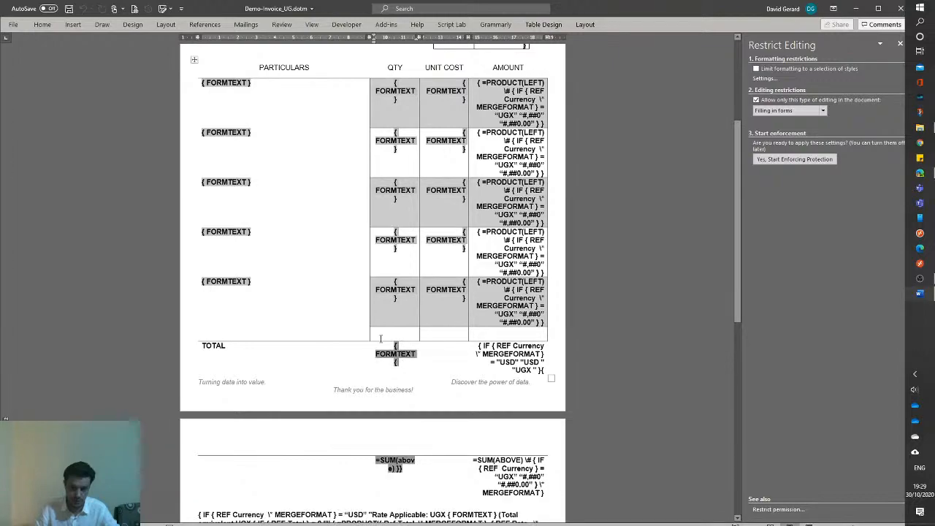
{"action": "left_click", "coordinate": [400, 470]}
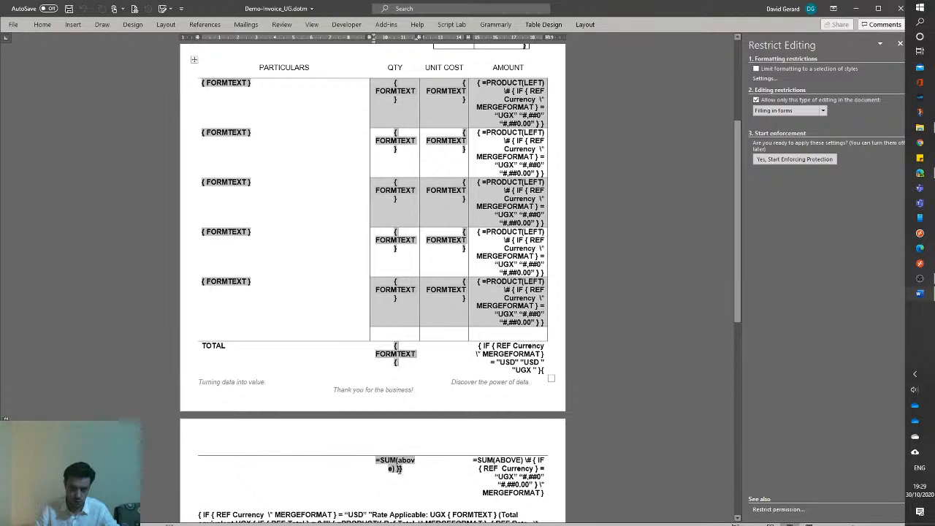
{"action": "left_click_drag", "start_coordinate": [400, 470], "coordinate": [395, 469]}
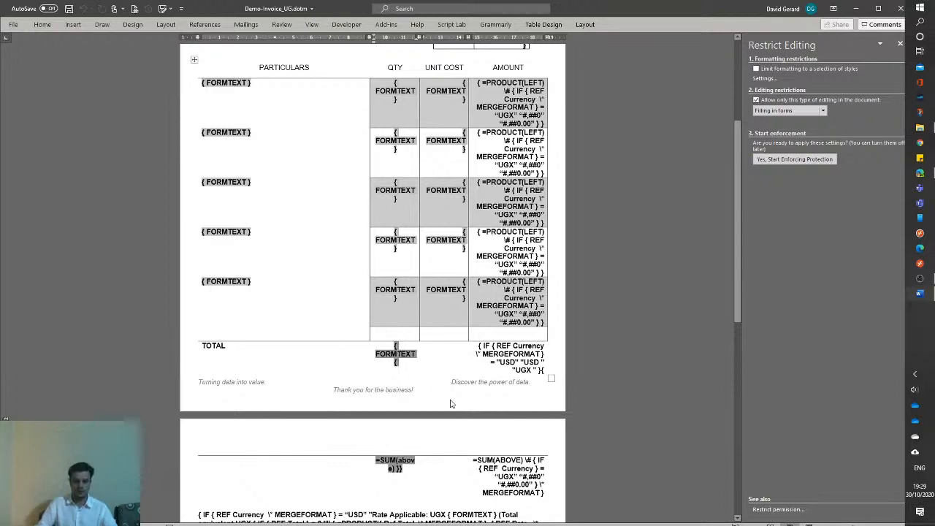
- Select the TOTAL row's Amount field and highlight the "USD " result and REF Currency part of its IF field
{"action": "left_click", "coordinate": [508, 351]}
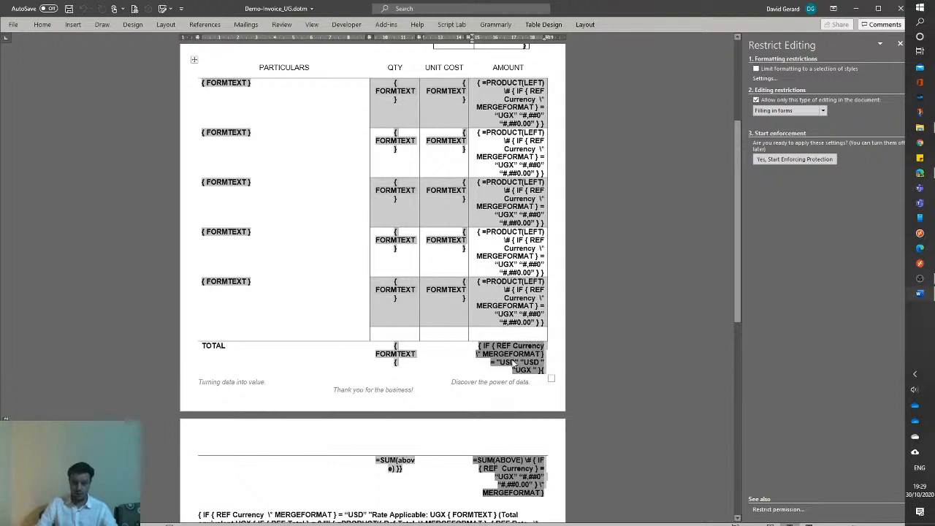
{"action": "left_click", "coordinate": [505, 362]}
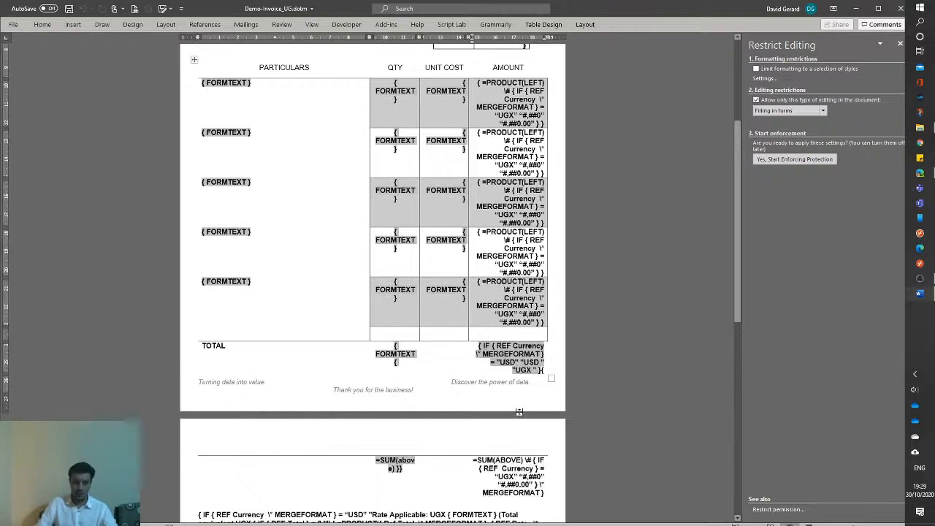
{"action": "scroll", "coordinate": [519, 412], "scroll_direction": "up", "scroll_amount": 3}
{"action": "scroll", "coordinate": [518, 411], "scroll_direction": "down", "scroll_amount": 2}
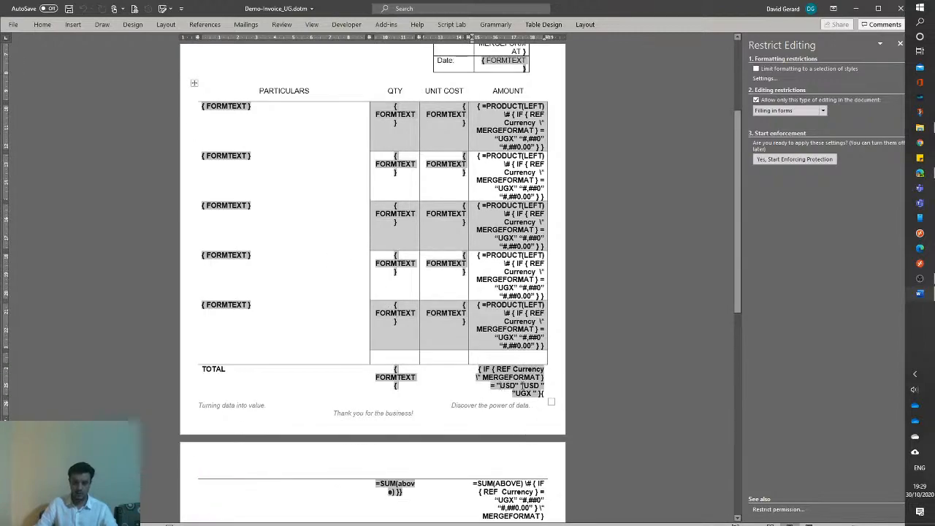
{"action": "left_click_drag", "start_coordinate": [522, 385], "coordinate": [540, 388]}
{"action": "left_click", "coordinate": [515, 393]}
{"action": "left_click_drag", "start_coordinate": [514, 374], "coordinate": [541, 377]}
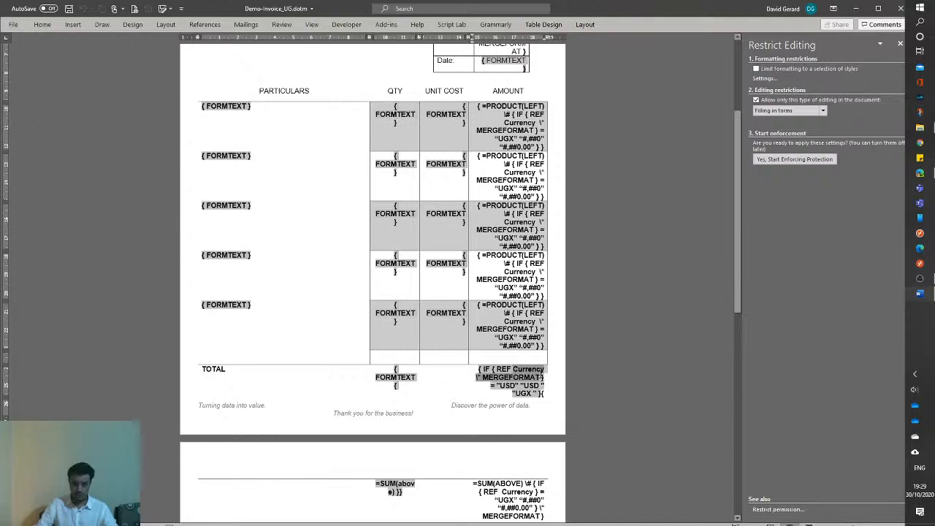
- Review the currency drop-down form field's options, including its list items and bookmark name, and close them
{"action": "scroll", "coordinate": [229, 114], "scroll_direction": "up", "scroll_amount": 3}
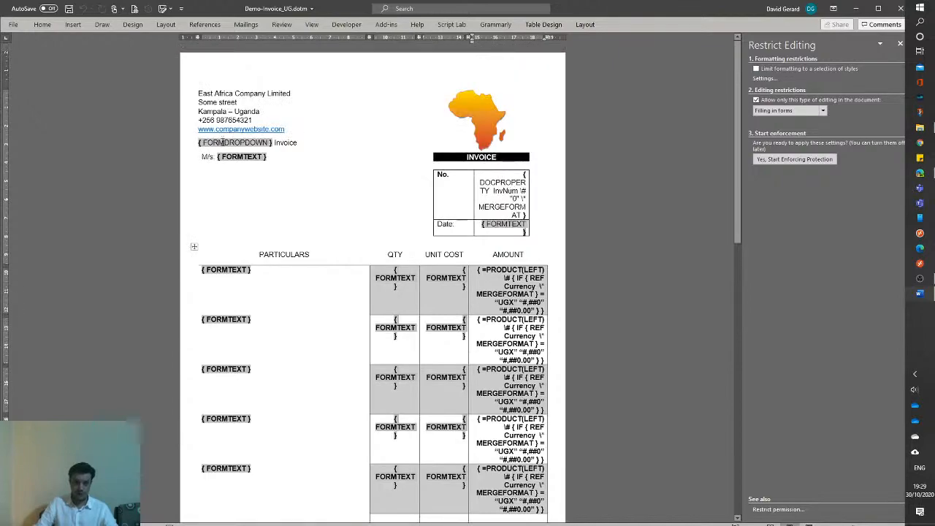
{"action": "right_click", "coordinate": [222, 142]}
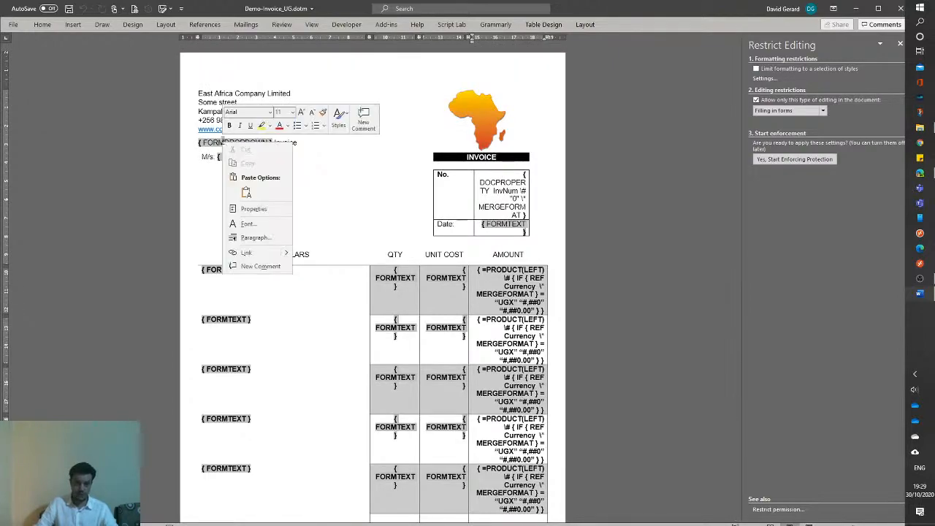
{"action": "left_click", "coordinate": [255, 209]}
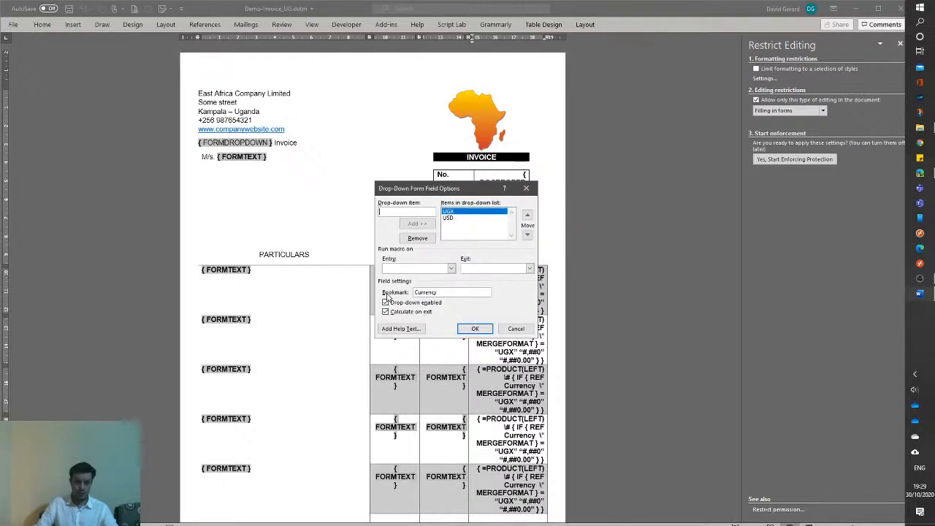
{"action": "left_click", "coordinate": [474, 328]}
- Highlight the REF keyword, the whole "USD" comparison and the "USD " result in the TOTAL amount's IF field
{"action": "scroll", "coordinate": [482, 307], "scroll_direction": "down", "scroll_amount": 6}
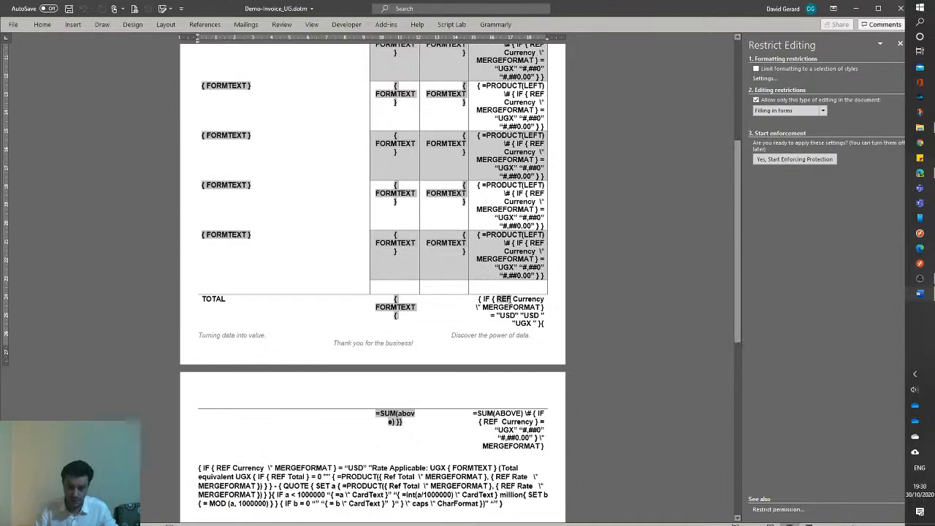
{"action": "right_click", "coordinate": [503, 299]}
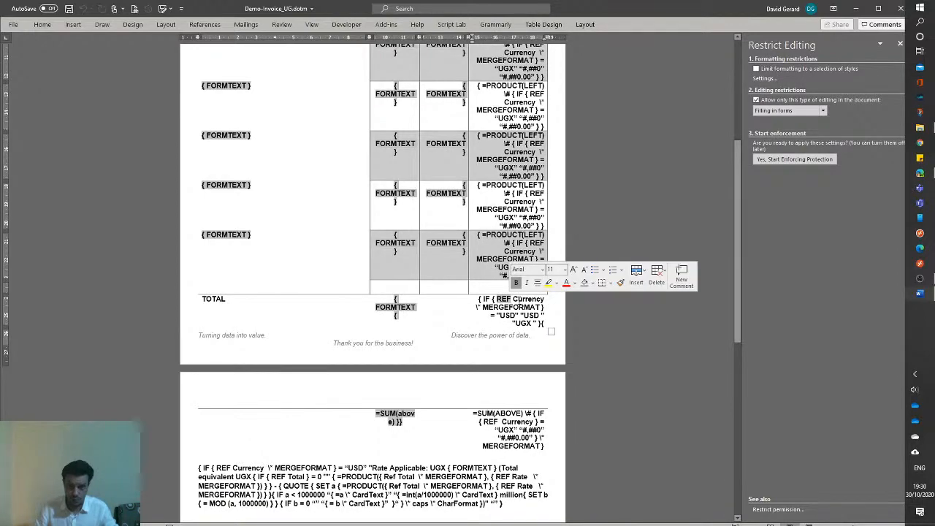
{"action": "mouse_move", "coordinate": [513, 299]}
{"action": "left_mouse_down"}
{"action": "mouse_move", "coordinate": [544, 301]}
{"action": "mouse_move", "coordinate": [500, 314]}
{"action": "mouse_move", "coordinate": [517, 315]}
{"action": "left_mouse_up"}
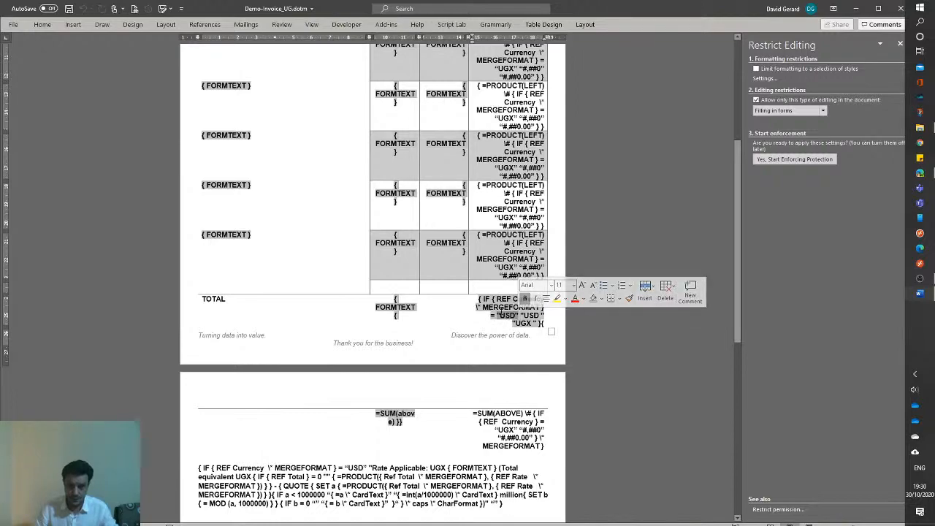
{"action": "left_click", "coordinate": [492, 299]}
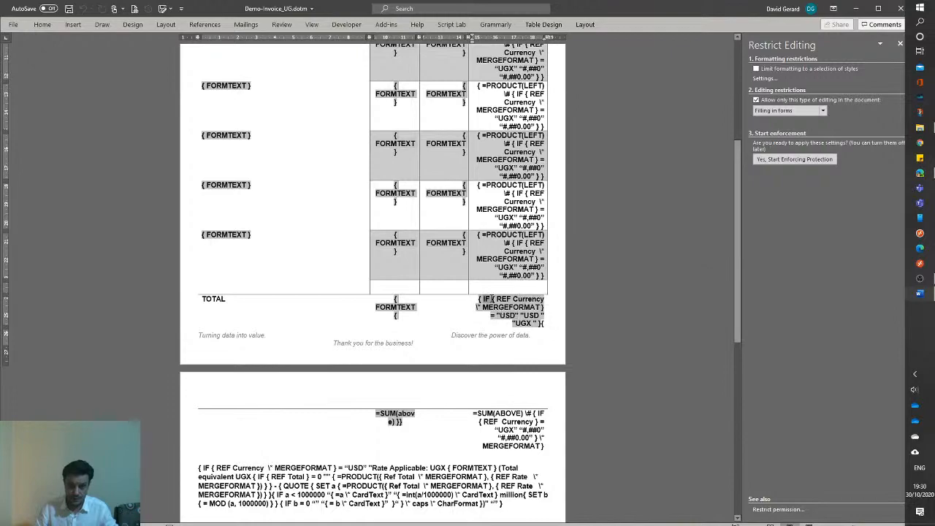
{"action": "left_click_drag", "start_coordinate": [492, 299], "coordinate": [519, 315]}
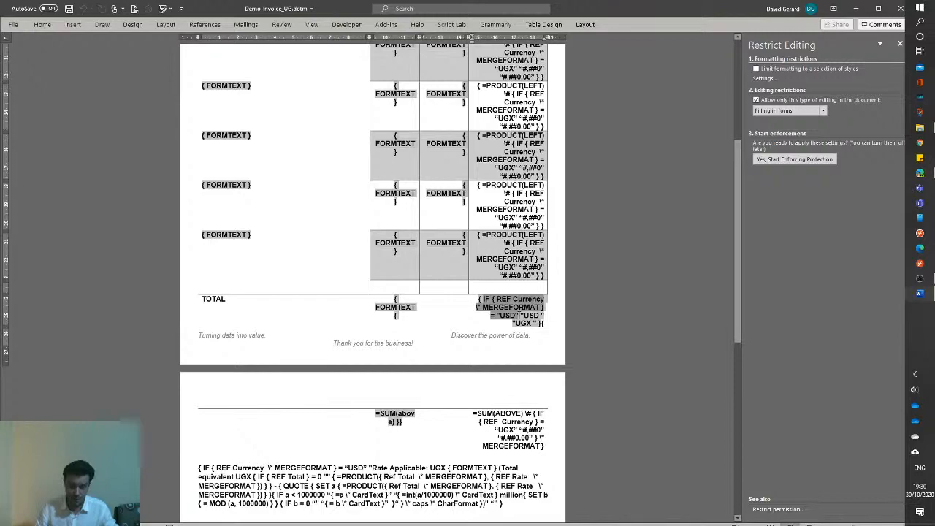
{"action": "mouse_move", "coordinate": [519, 315]}
{"action": "left_mouse_down"}
{"action": "mouse_move", "coordinate": [544, 316]}
{"action": "mouse_move", "coordinate": [535, 324]}
{"action": "left_mouse_up"}
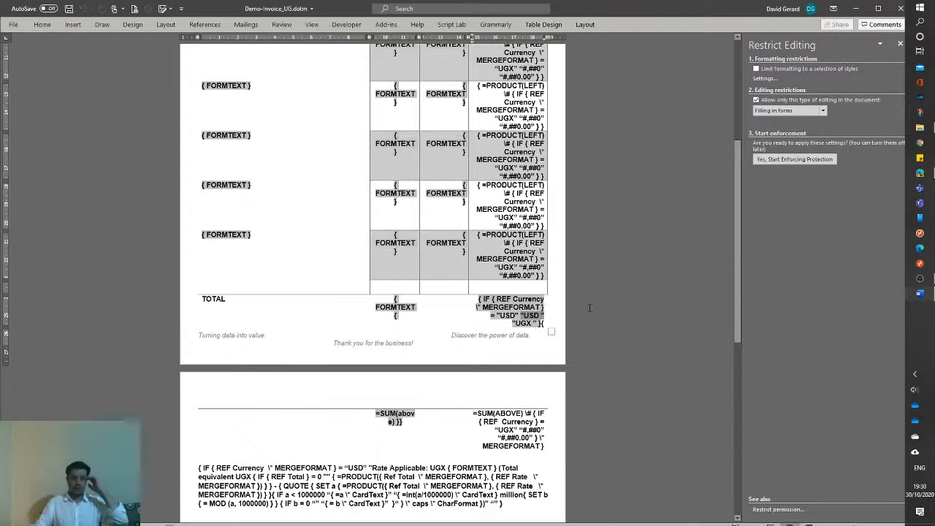
- Highlight SUM(ABOVE) and its conditional number format in the TOTAL row's Amount formula
{"action": "scroll", "coordinate": [589, 307], "scroll_direction": "down", "scroll_amount": 2}
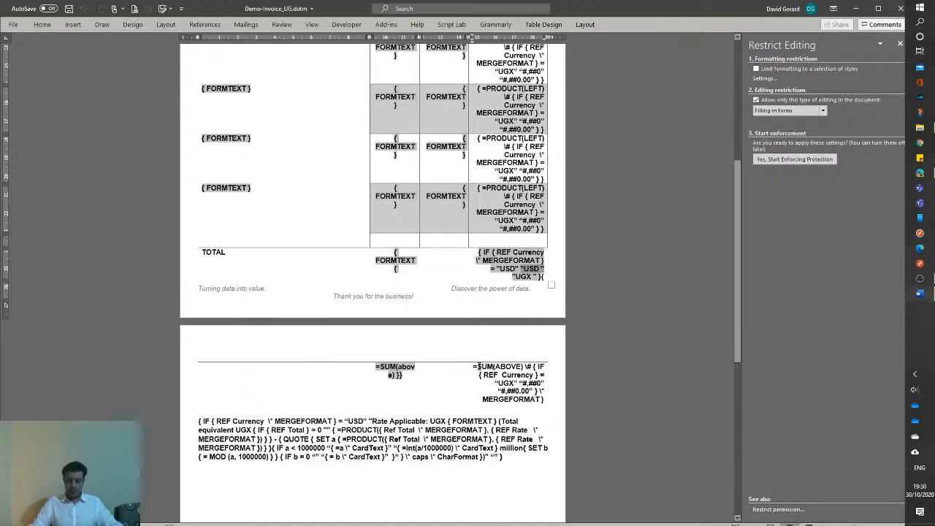
{"action": "left_click", "coordinate": [480, 366]}
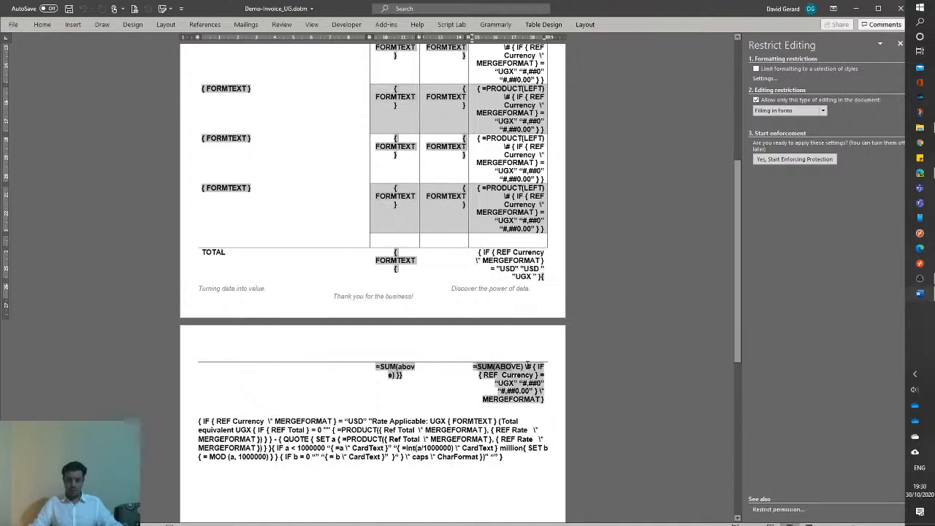
{"action": "right_click", "coordinate": [527, 365]}
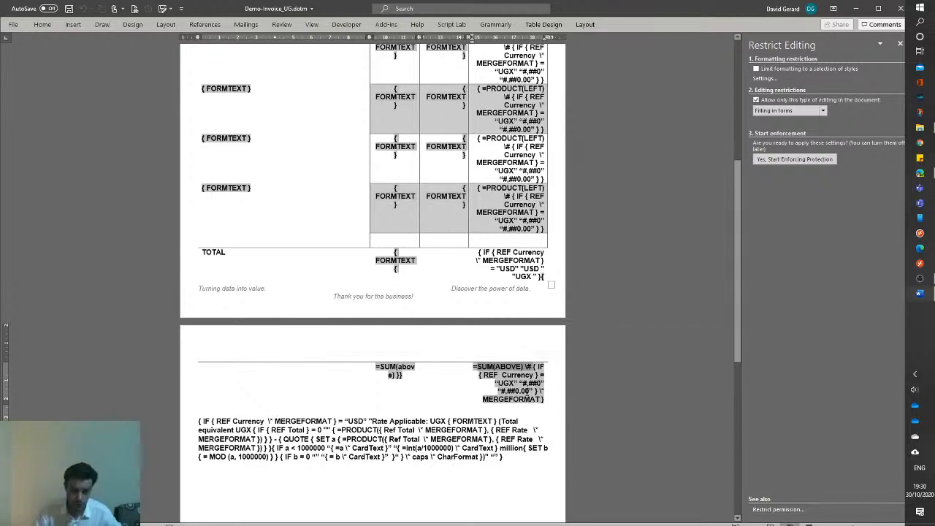
- Select the "Rate Applicable" field code below the table and highlight the CardText switch after int(a/1000000)
{"action": "left_click", "coordinate": [460, 459]}
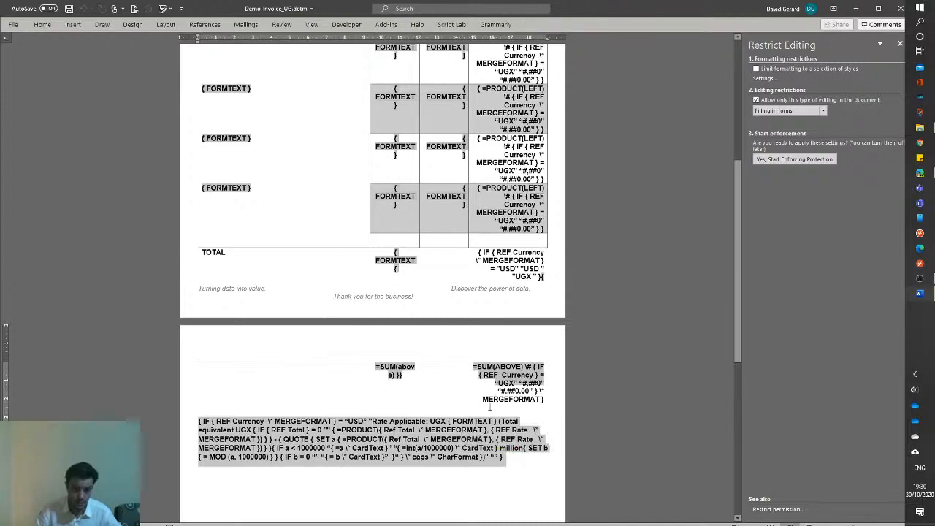
{"action": "scroll", "coordinate": [323, 438], "scroll_direction": "down", "scroll_amount": 1}
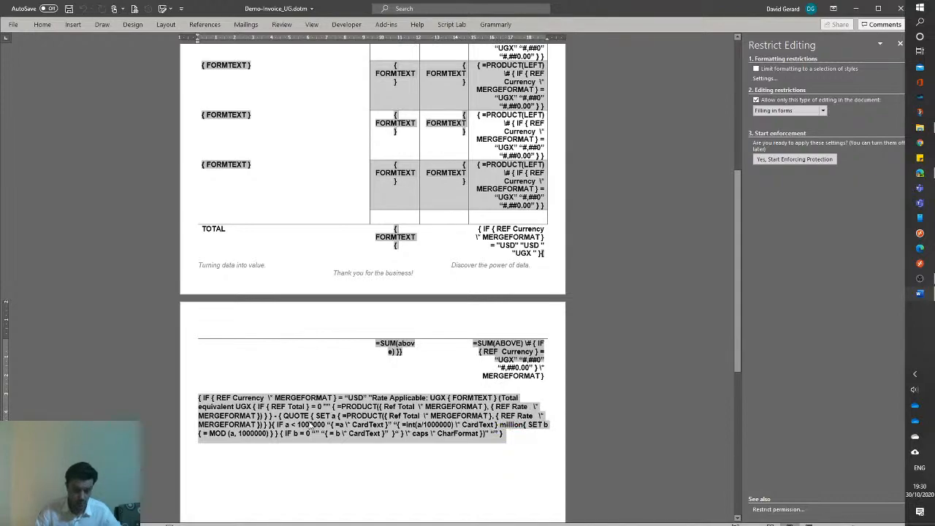
{"action": "scroll", "coordinate": [269, 437], "scroll_direction": "down", "scroll_amount": 12}
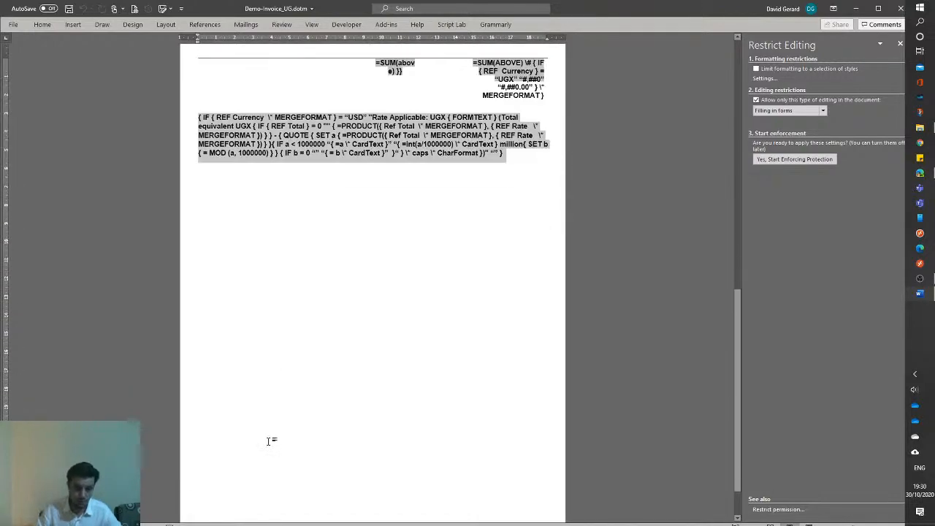
{"action": "scroll", "coordinate": [269, 440], "scroll_direction": "up", "scroll_amount": 5}
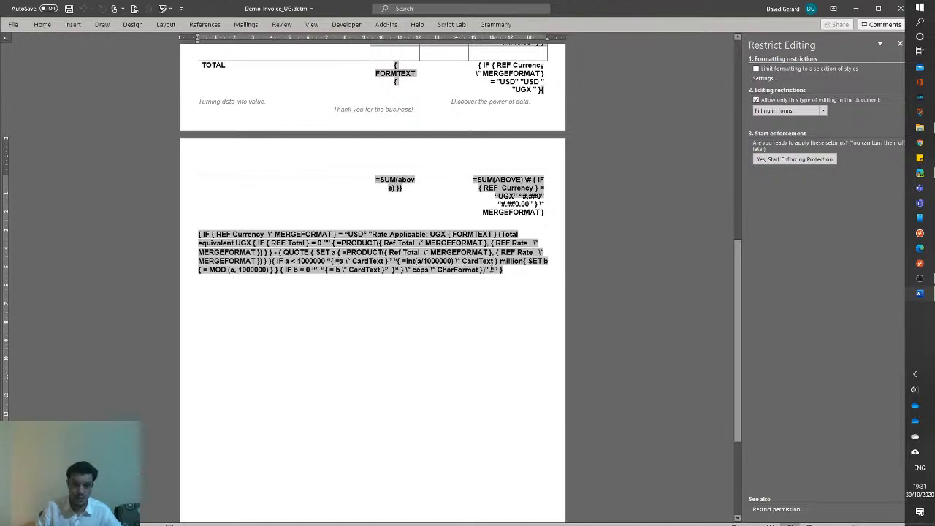
{"action": "left_click_drag", "start_coordinate": [462, 261], "coordinate": [488, 262]}
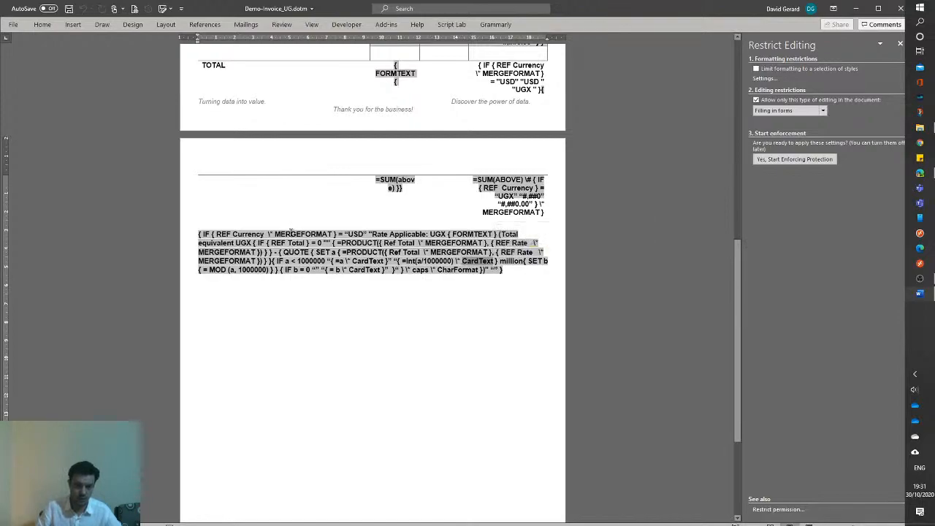
- Select the whole Rate Applicable field code below the table, and switch the document from field codes to field results
{"action": "left_click_drag", "start_coordinate": [290, 231], "coordinate": [477, 279]}
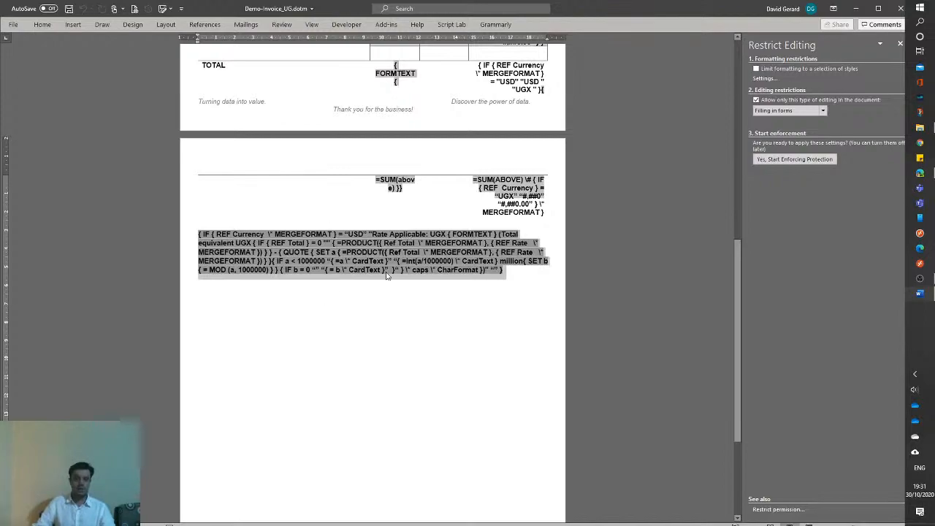
{"action": "scroll", "coordinate": [387, 275], "scroll_direction": "up", "scroll_amount": 3}
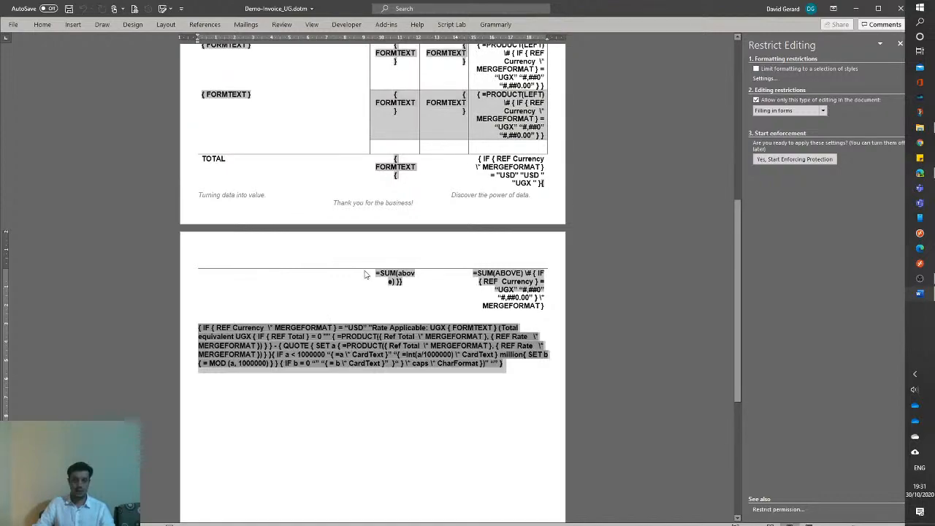
{"action": "scroll", "coordinate": [365, 275], "scroll_direction": "up", "scroll_amount": 11}
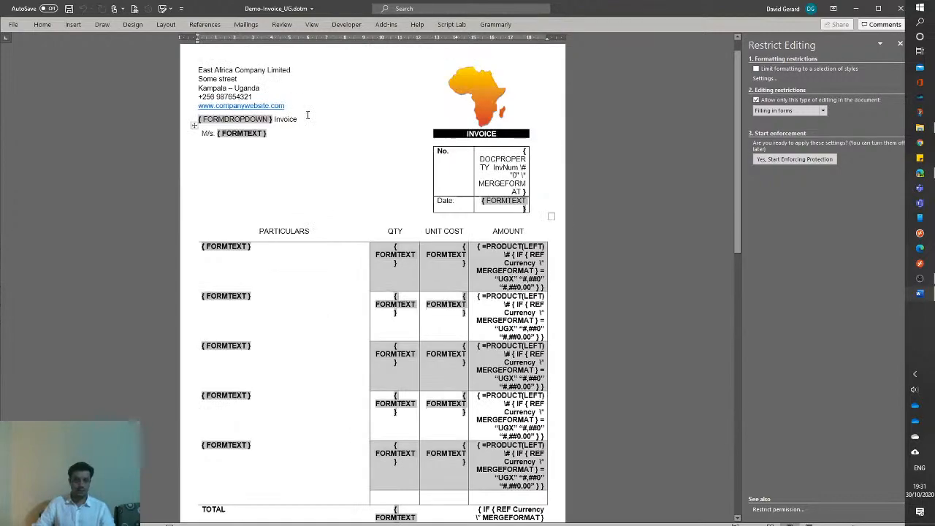
{"action": "left_click", "coordinate": [307, 138]}
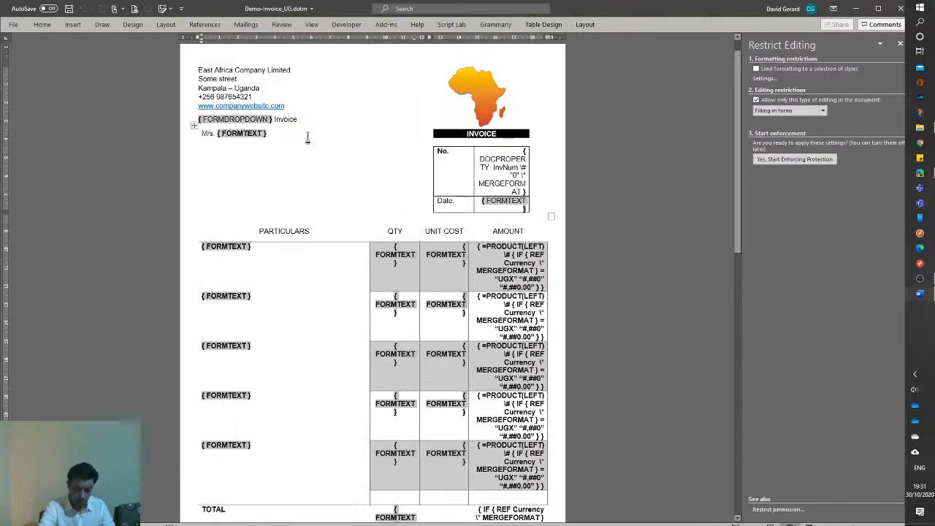
{"action": "key", "text": "alt"}
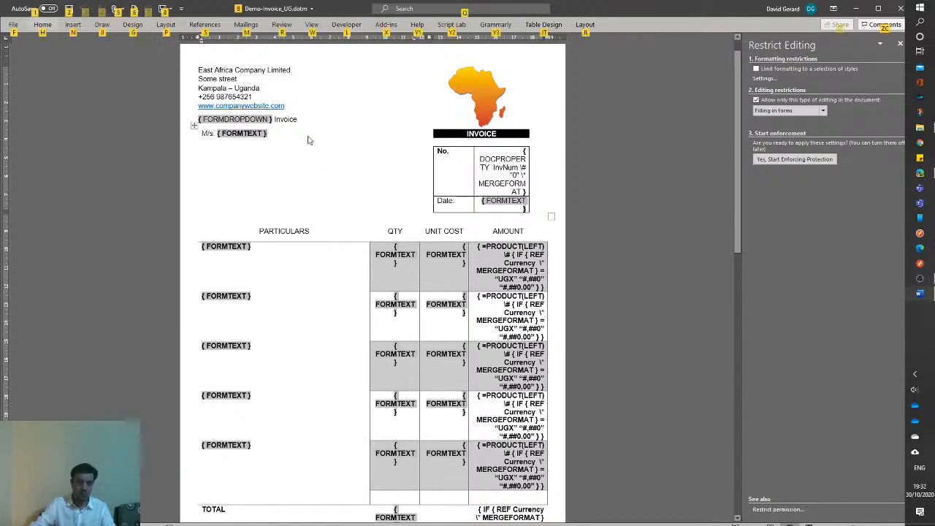
{"action": "key", "text": "alt+F9"}
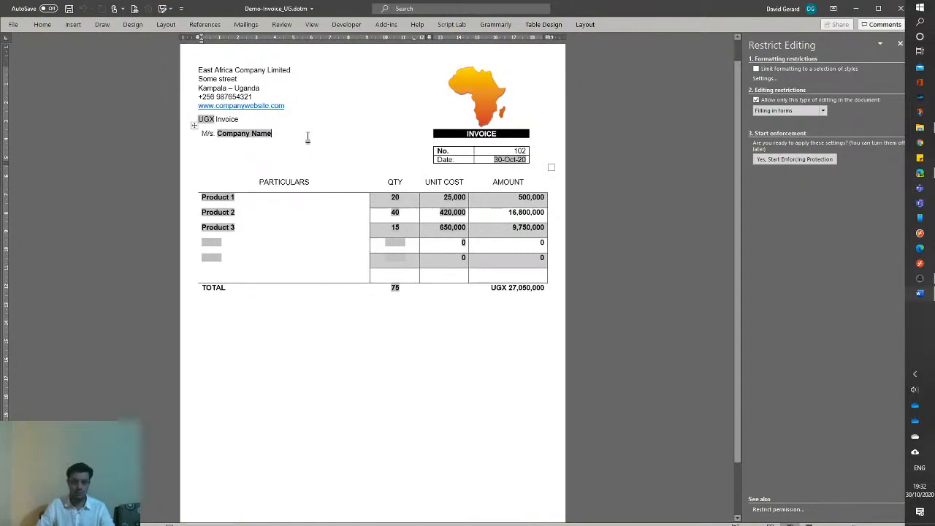
- Look over the invoice's field results from header to footer and highlight the company address block
{"action": "left_click", "coordinate": [472, 401]}
{"action": "scroll", "coordinate": [475, 403], "scroll_direction": "down", "scroll_amount": 2}
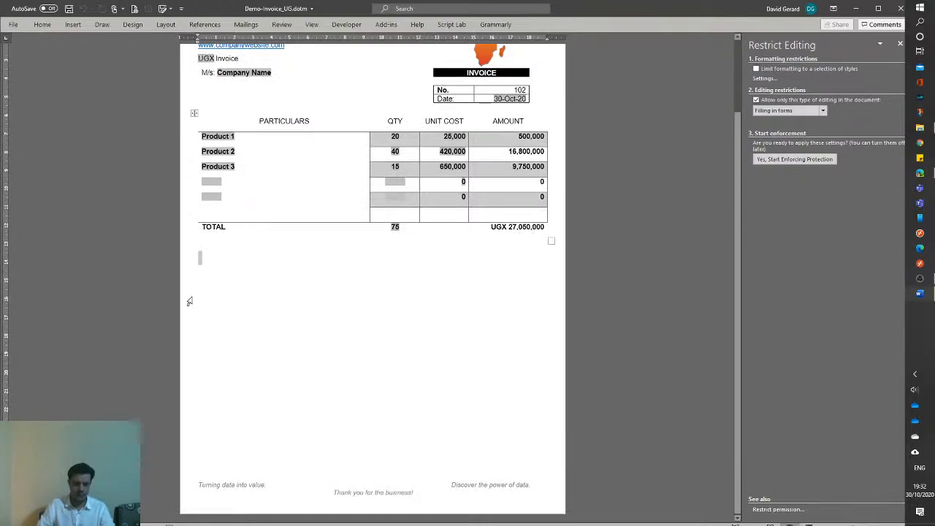
{"action": "scroll", "coordinate": [292, 354], "scroll_direction": "up", "scroll_amount": 3}
{"action": "scroll", "coordinate": [290, 361], "scroll_direction": "down", "scroll_amount": 2}
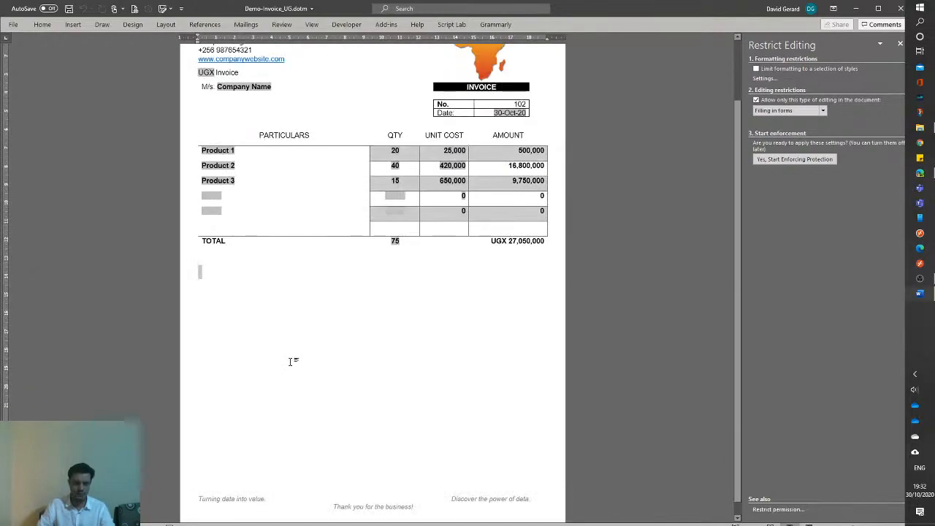
{"action": "scroll", "coordinate": [290, 361], "scroll_direction": "up", "scroll_amount": 2}
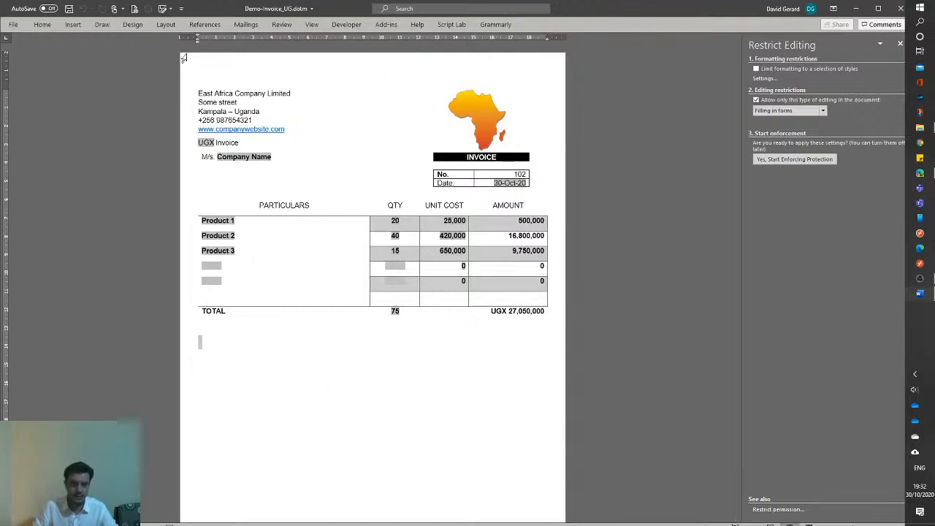
{"action": "left_click_drag", "start_coordinate": [199, 93], "coordinate": [467, 119]}
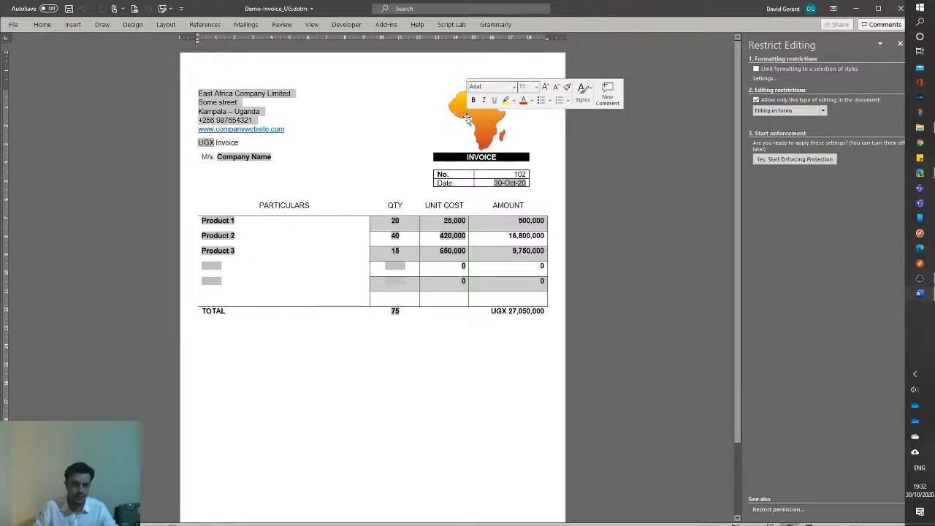
{"action": "left_click", "coordinate": [346, 182]}
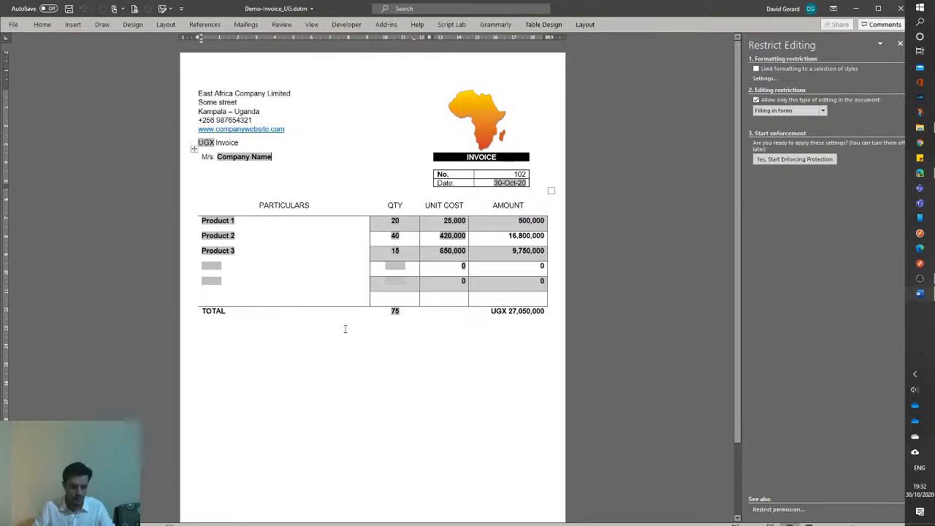
- Copy the entire invoice content into a new blank document
{"action": "key", "text": "ctrl+a"}
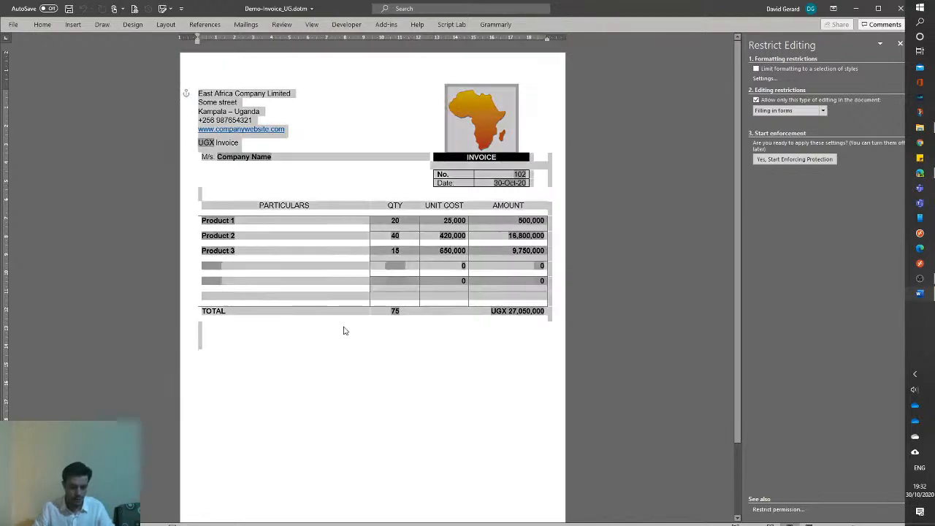
{"action": "key", "text": "F9"}
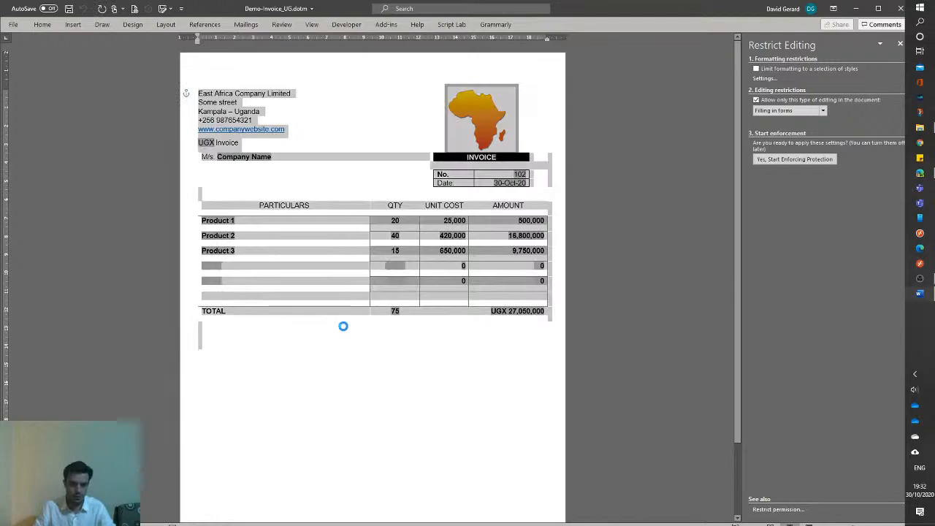
{"action": "key", "text": "ctrl+n"}
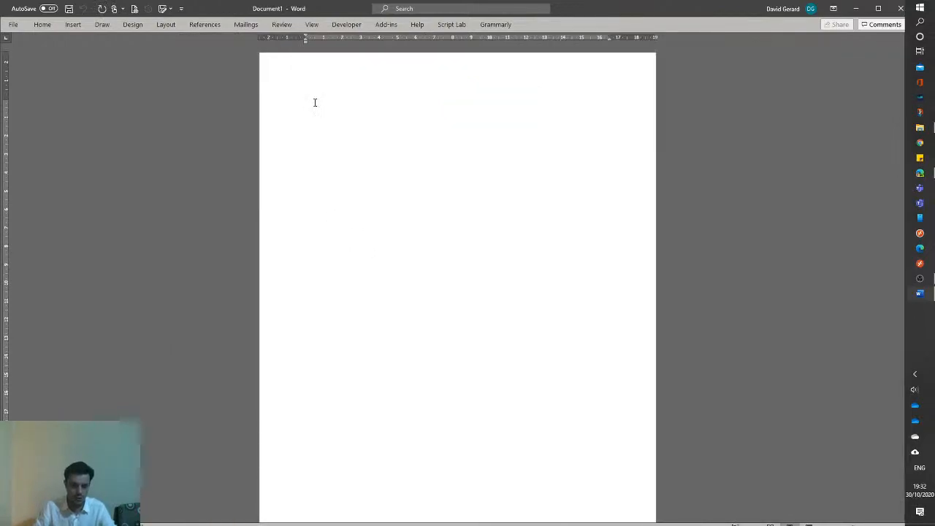
{"action": "key", "text": "ctrl+v"}
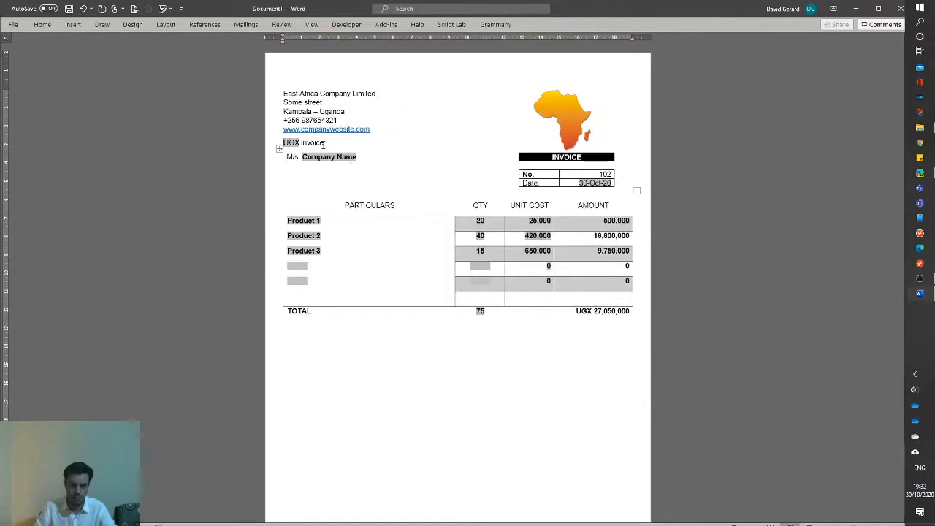
- Delete the currency field before "Invoice" and the company name field after "M/s:"
{"action": "key", "text": "Delete"}
{"action": "key", "text": "Delete"}
{"action": "left_click", "coordinate": [303, 157]}
{"action": "key", "text": "Delete"}
{"action": "key", "text": "Delete"}
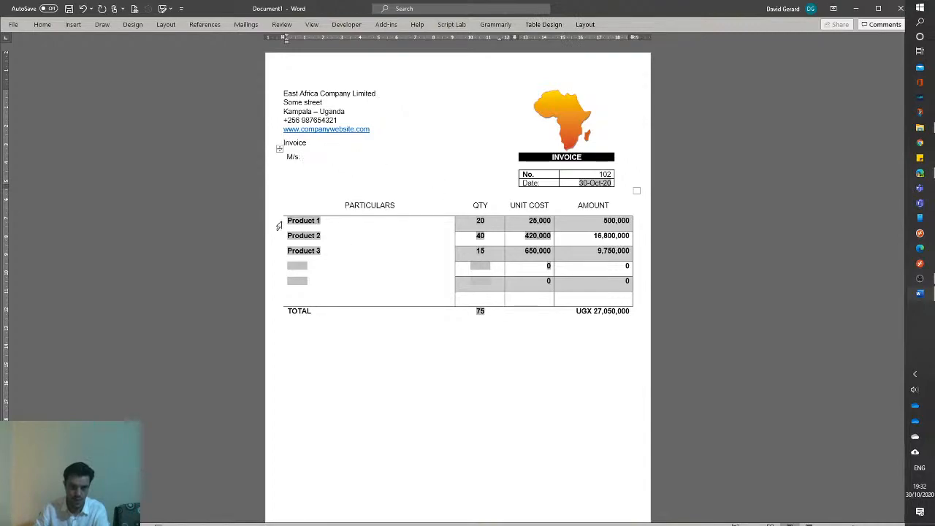
- Clear the contents of all item rows in the table and the quantity and amount in the TOTAL row
{"action": "left_click_drag", "start_coordinate": [278, 225], "coordinate": [278, 285]}
{"action": "key", "text": "Delete"}
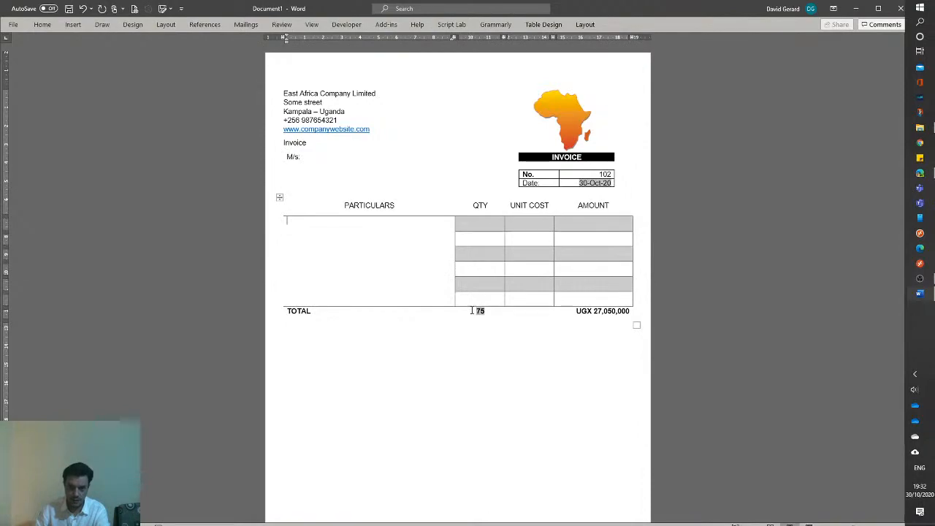
{"action": "left_click_drag", "start_coordinate": [472, 310], "coordinate": [608, 311]}
{"action": "key", "text": "Delete"}
- Clear the Date and No. values in the small table under the INVOICE heading
{"action": "left_click_drag", "start_coordinate": [581, 183], "coordinate": [609, 184]}
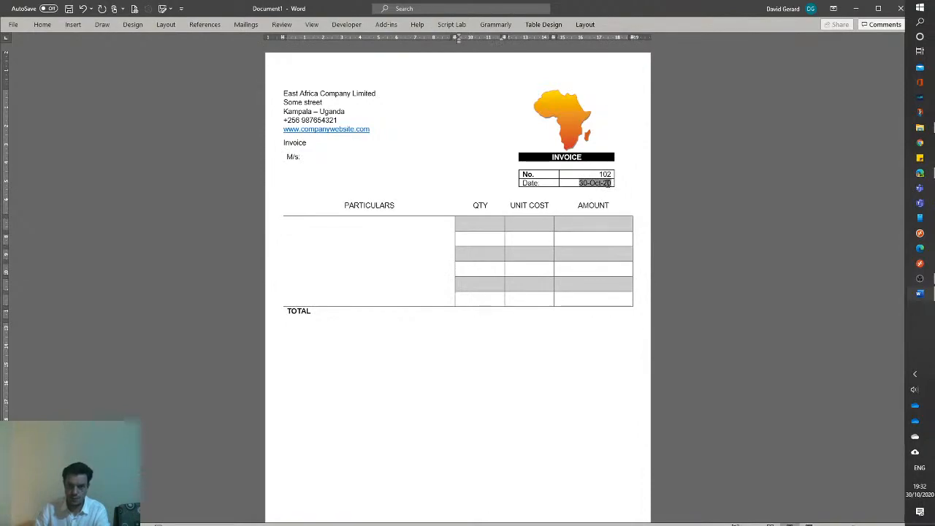
{"action": "key", "text": "Delete"}
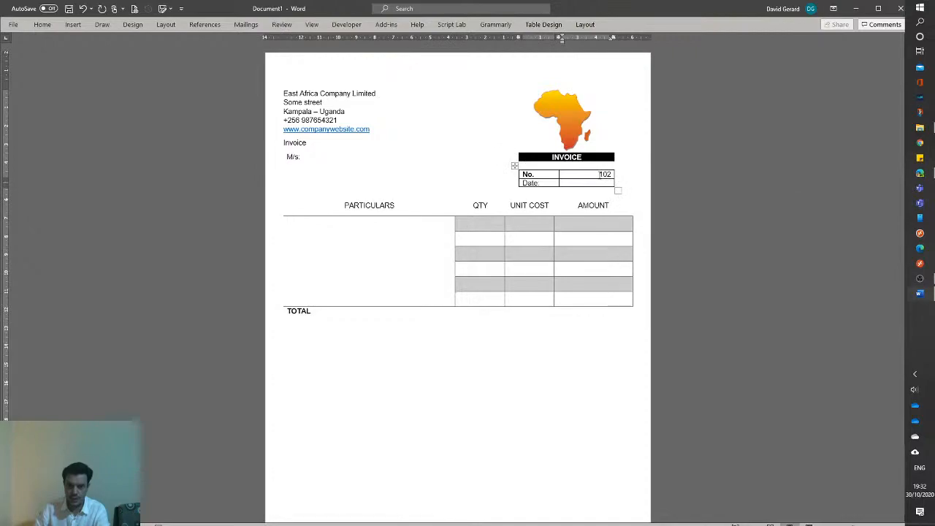
{"action": "left_click_drag", "start_coordinate": [599, 175], "coordinate": [611, 175]}
{"action": "key", "text": "Delete"}
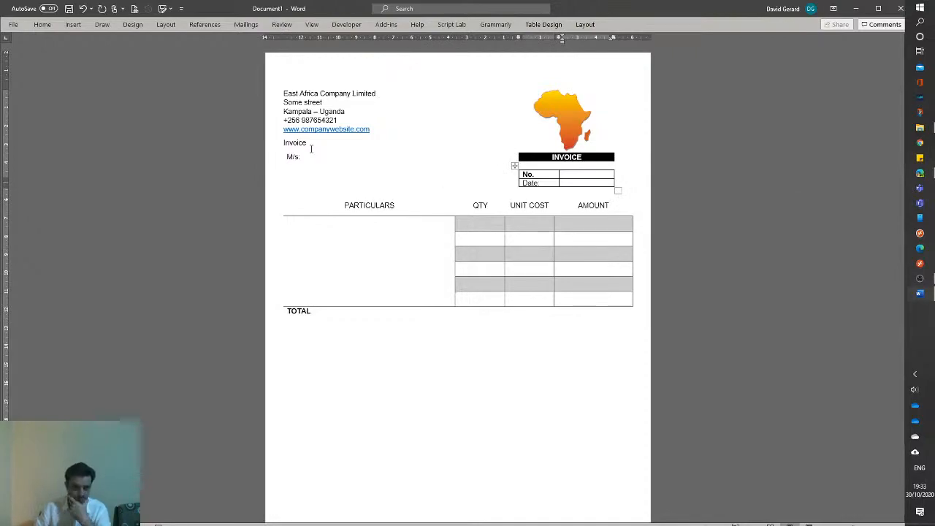
- Review the emptied places that need fields: the Invoice and M/s lines, the Date cell, and the Particulars and QTY cells
{"action": "double_click", "coordinate": [310, 146]}
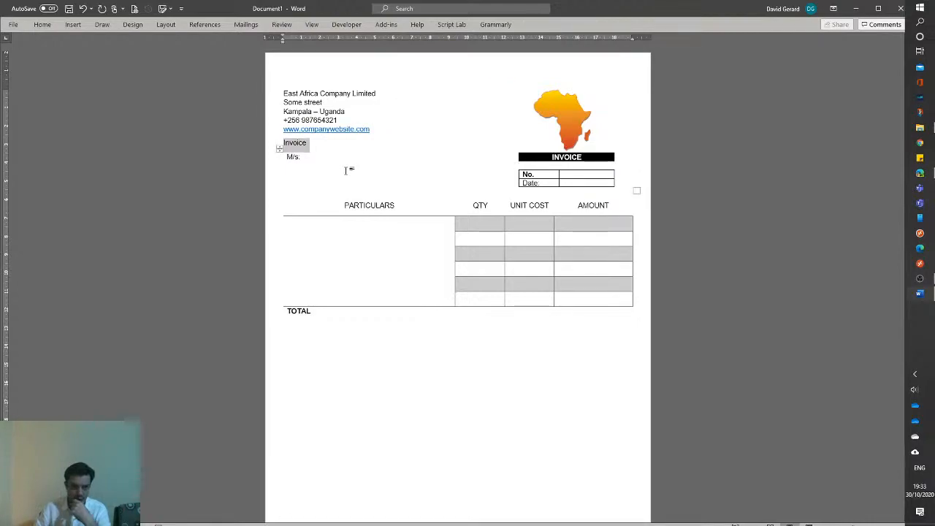
{"action": "left_click_drag", "start_coordinate": [346, 170], "coordinate": [350, 147]}
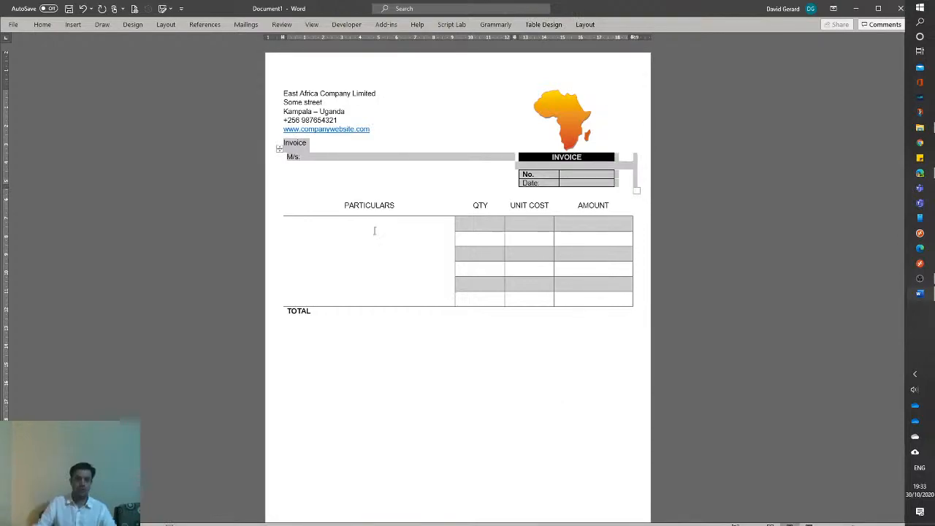
{"action": "left_click", "coordinate": [299, 225]}
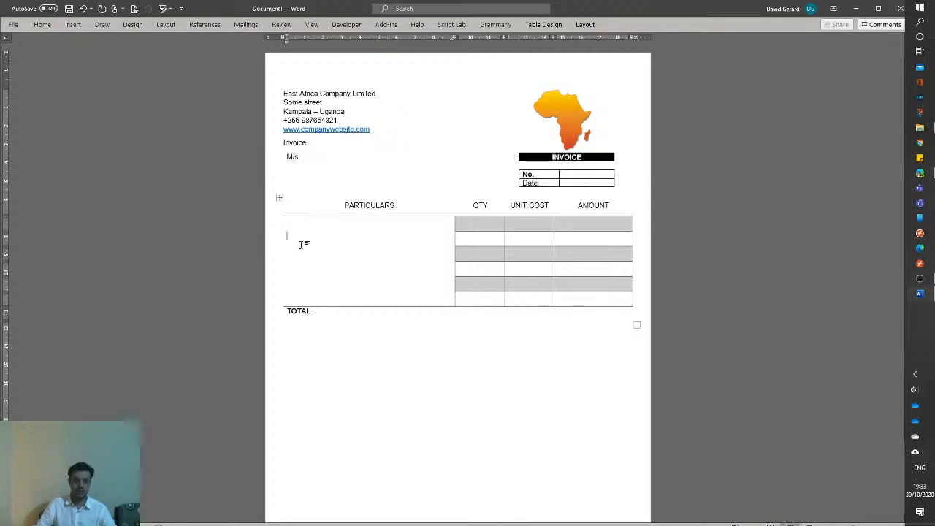
{"action": "left_click", "coordinate": [594, 182]}
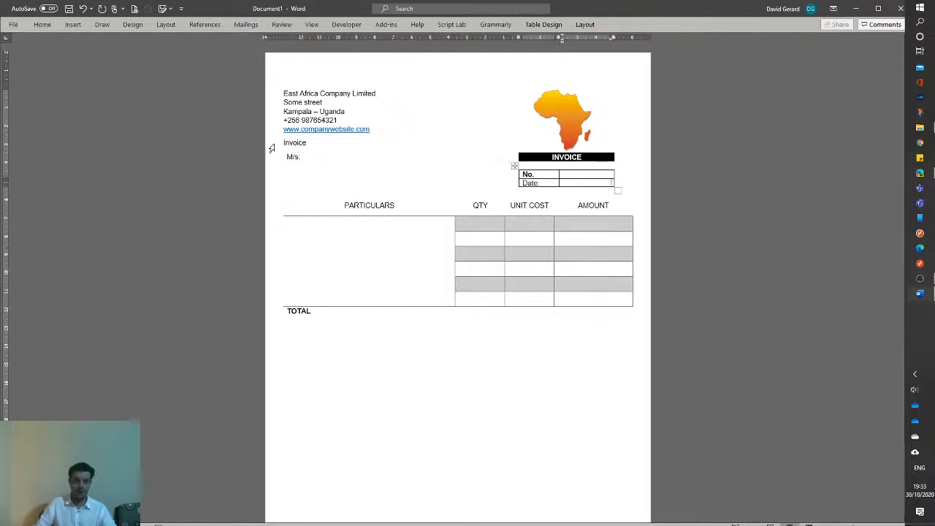
{"action": "left_click", "coordinate": [311, 189]}
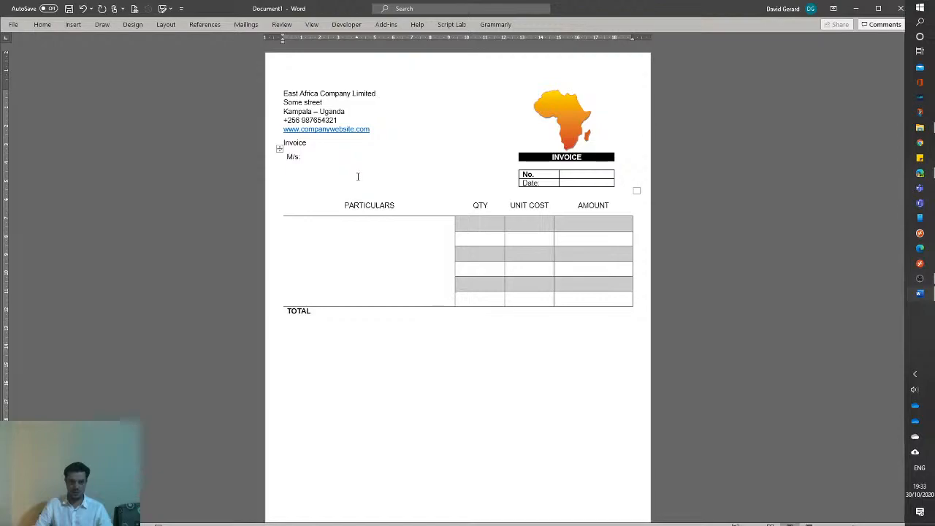
{"action": "left_click", "coordinate": [308, 220]}
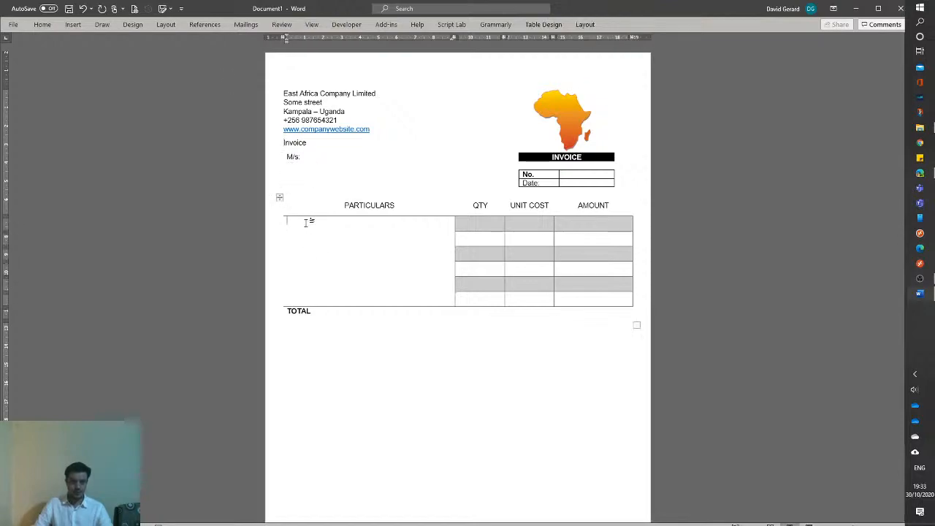
{"action": "left_click", "coordinate": [483, 221]}
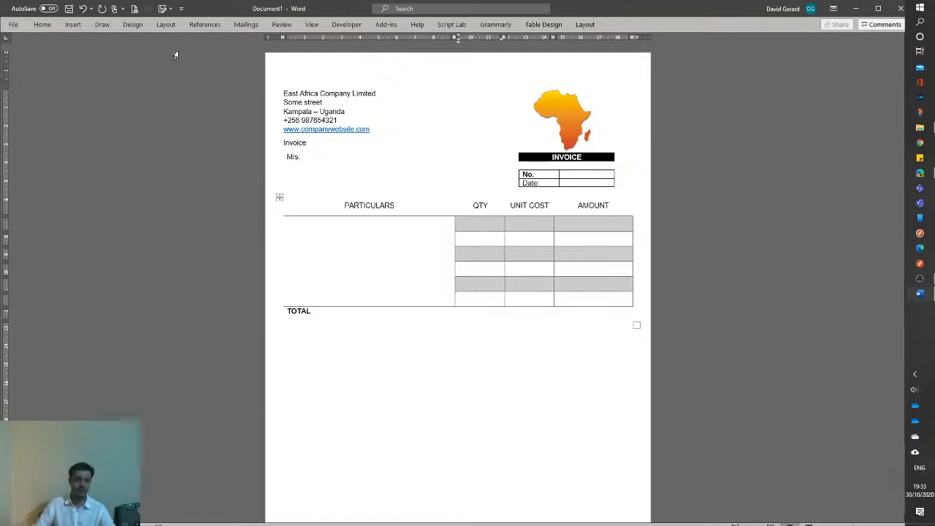
- Check in the ribbon customization options that Developer is enabled, inspect its groups, accept the options, and display the Developer commands
{"action": "left_click", "coordinate": [346, 25]}
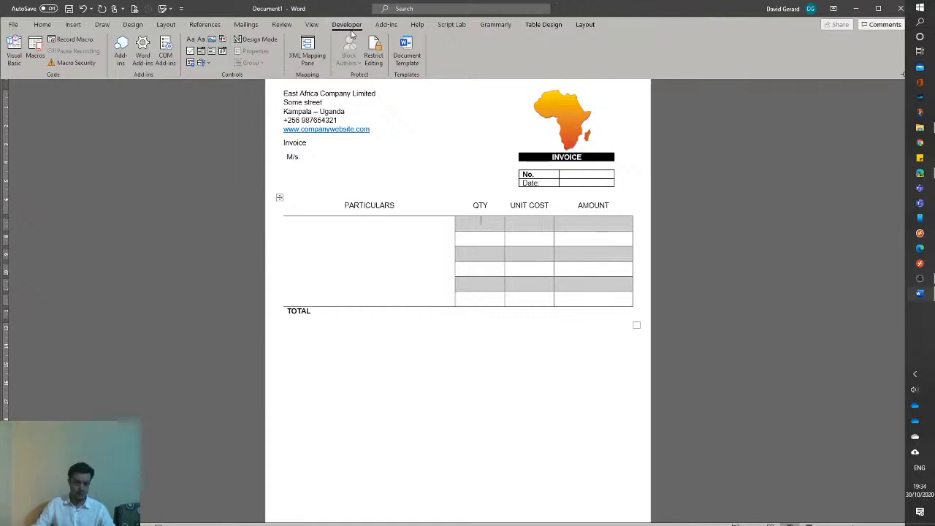
{"action": "right_click", "coordinate": [350, 28]}
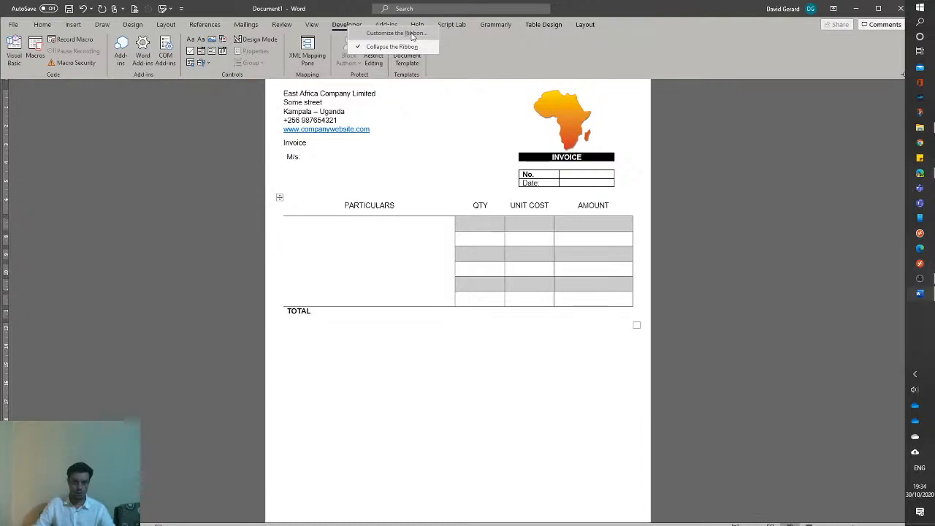
{"action": "left_click", "coordinate": [391, 46]}
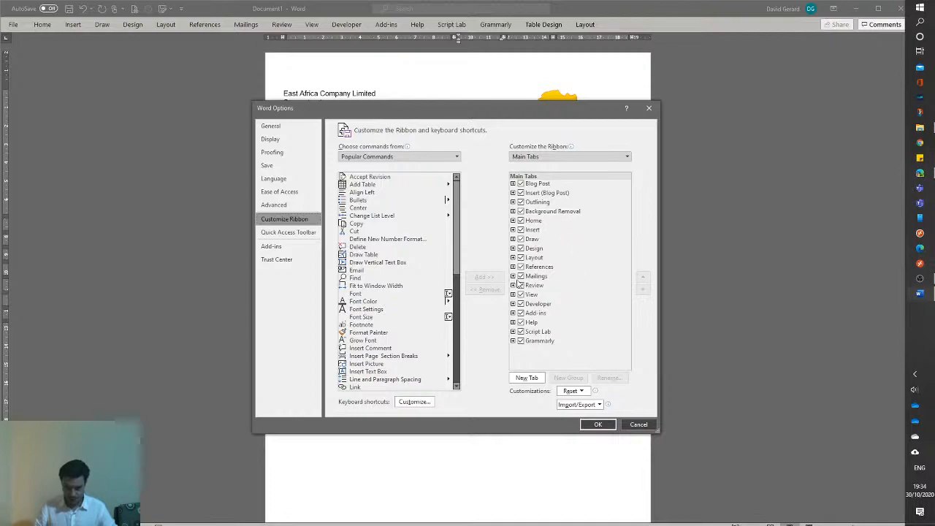
{"action": "left_click", "coordinate": [517, 304]}
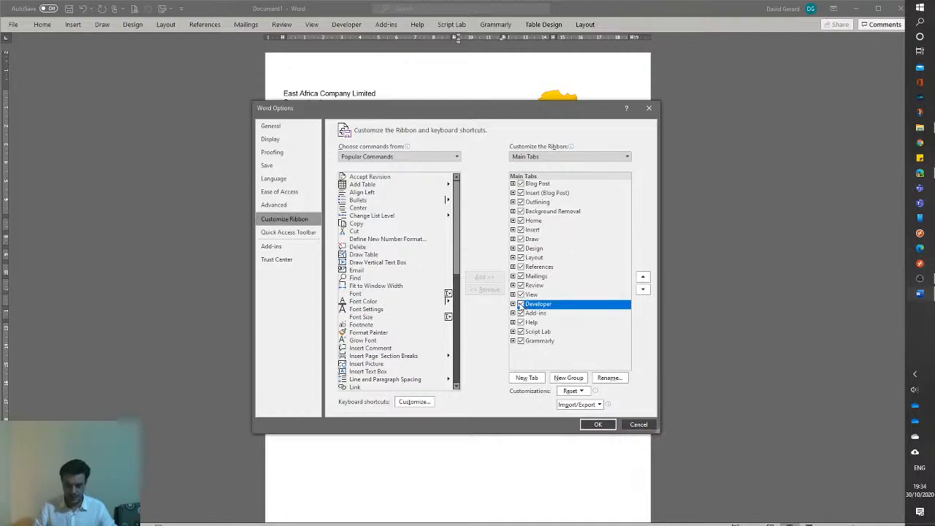
{"action": "left_click", "coordinate": [512, 303]}
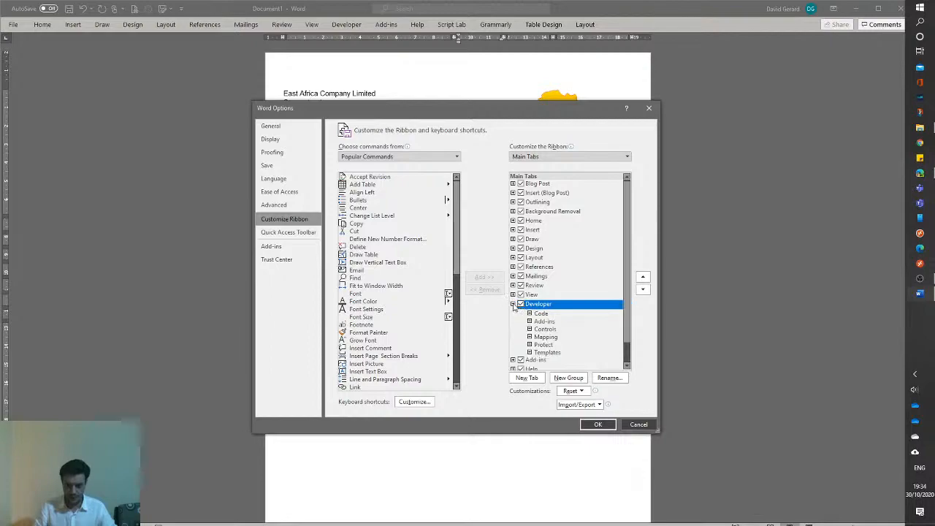
{"action": "left_click", "coordinate": [512, 304]}
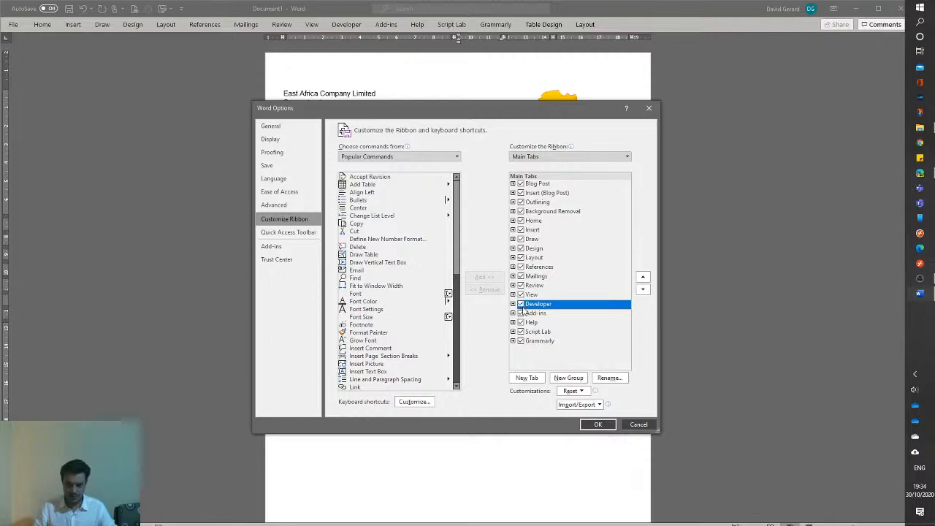
{"action": "left_click", "coordinate": [597, 424]}
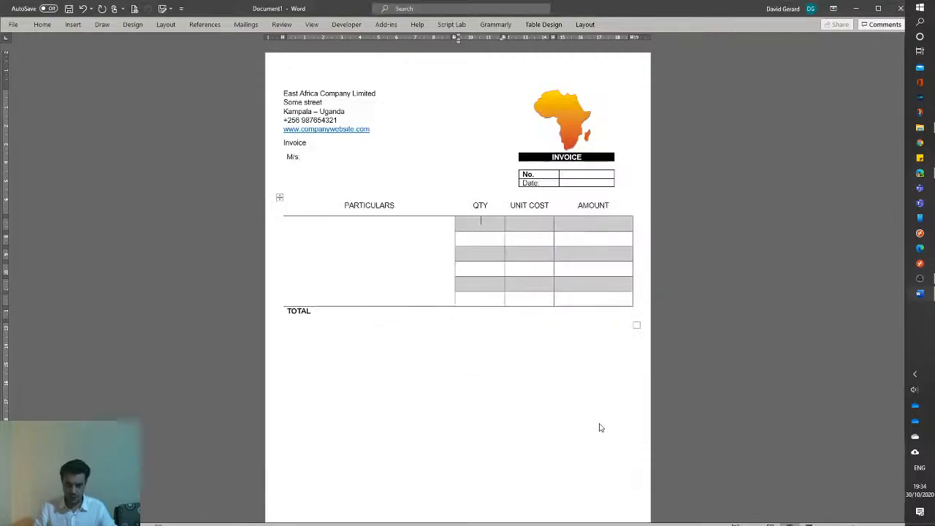
{"action": "left_click", "coordinate": [343, 26]}
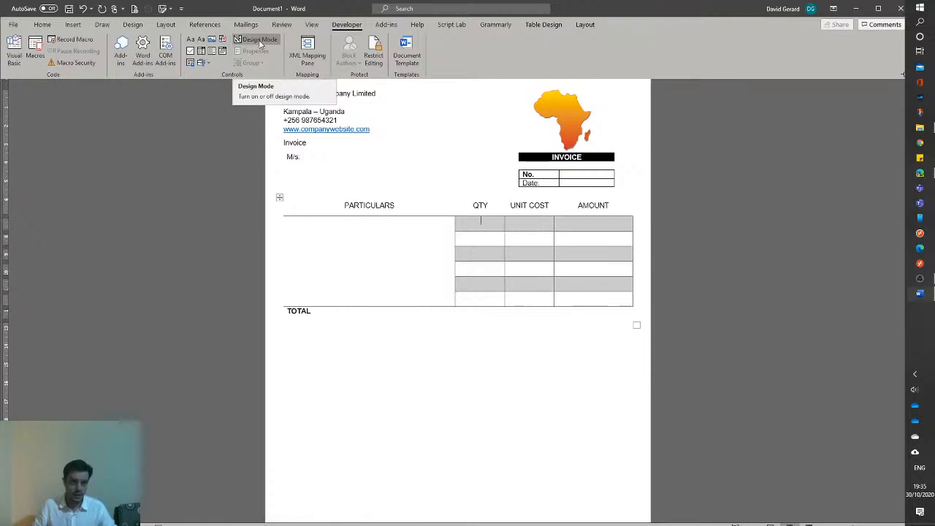
- Enable Design Mode and insert a legacy Text Form Field in the first QTY cell
{"action": "left_click", "coordinate": [257, 42]}
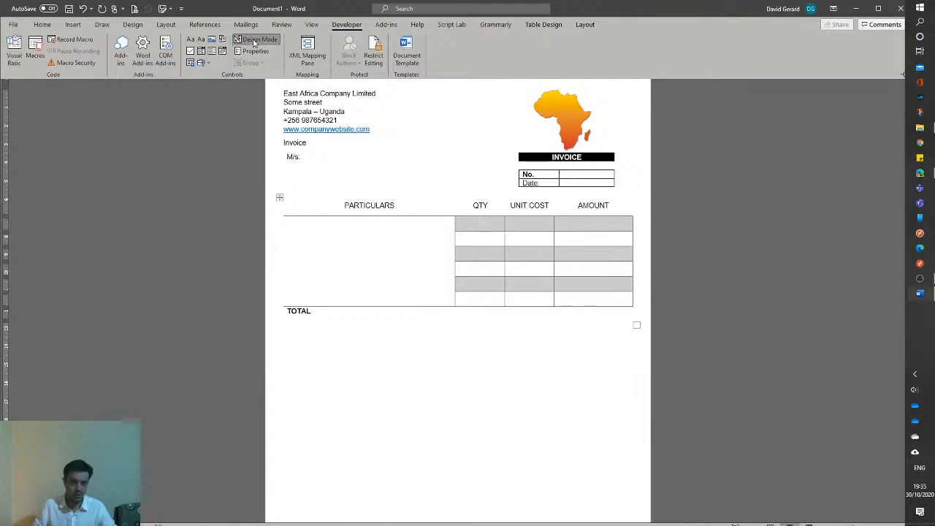
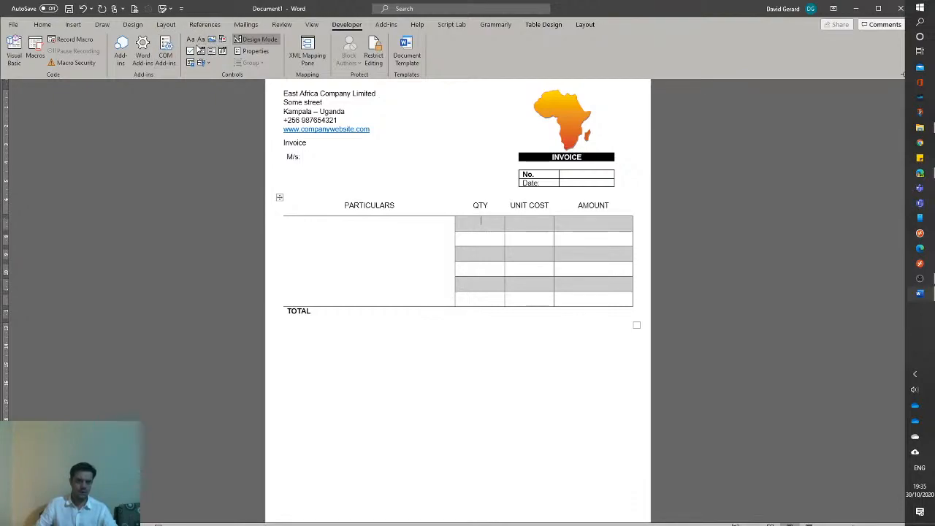
{"action": "left_click", "coordinate": [207, 63]}
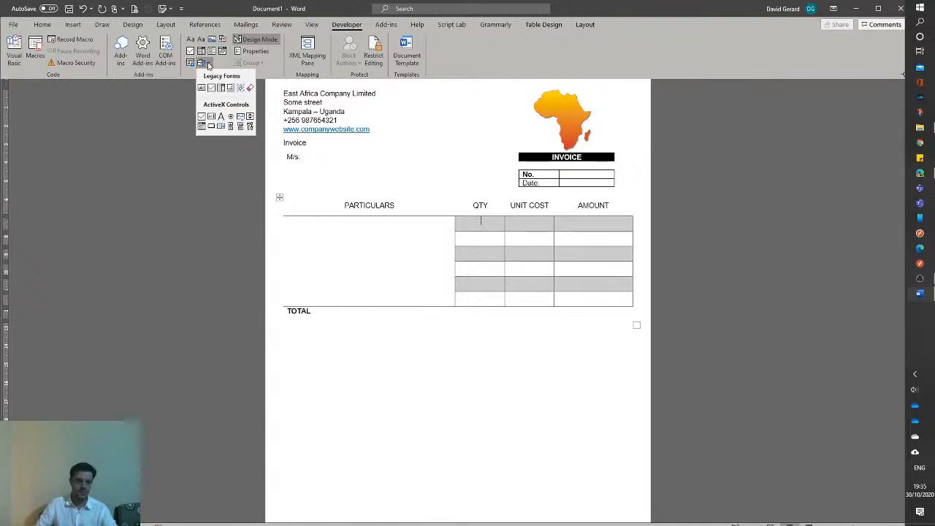
{"action": "left_click", "coordinate": [207, 64]}
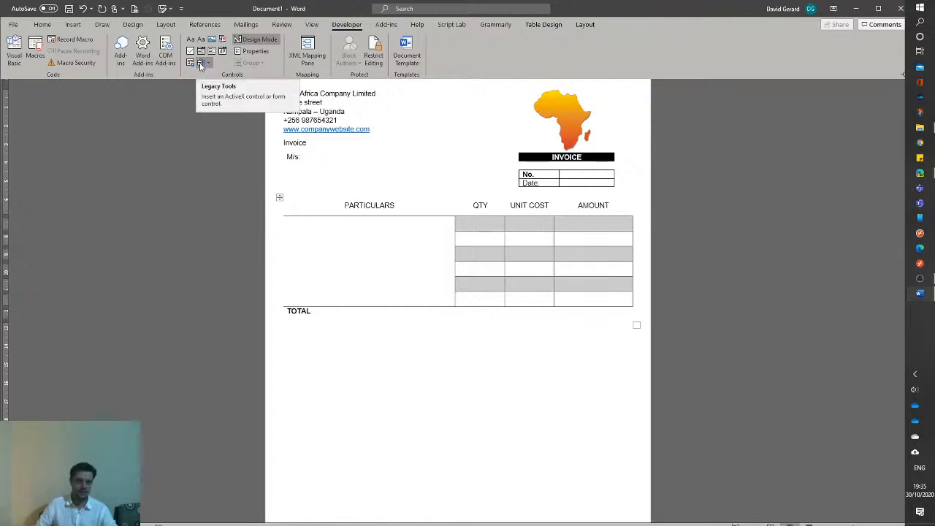
{"action": "left_click", "coordinate": [204, 64]}
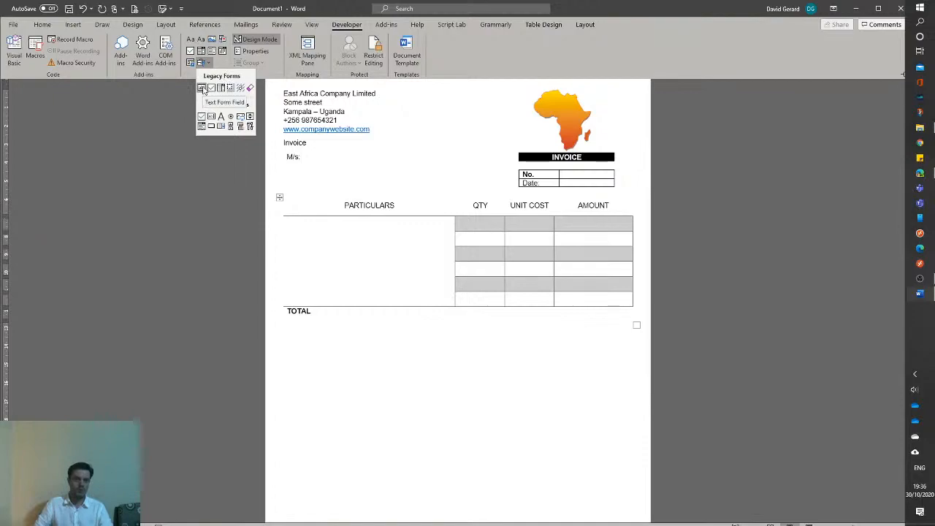
{"action": "left_click", "coordinate": [204, 89]}
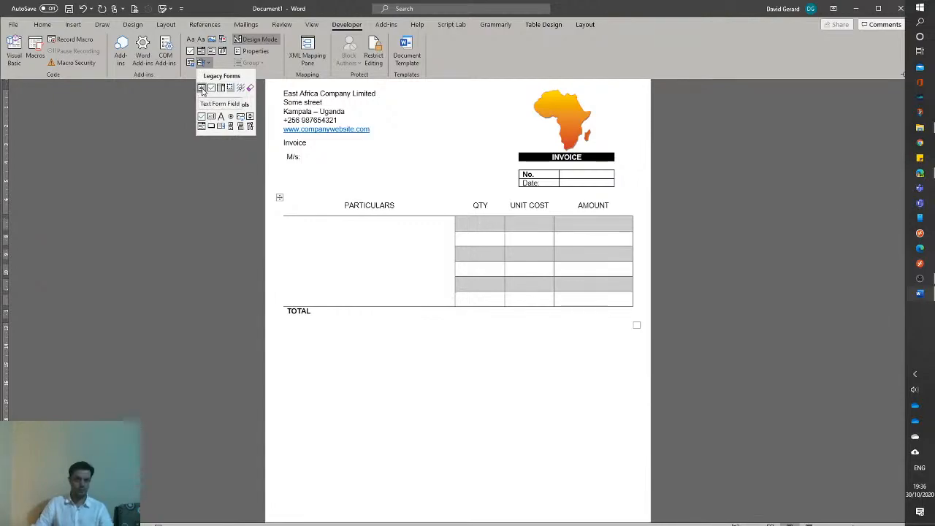
{"action": "left_click", "coordinate": [202, 88]}
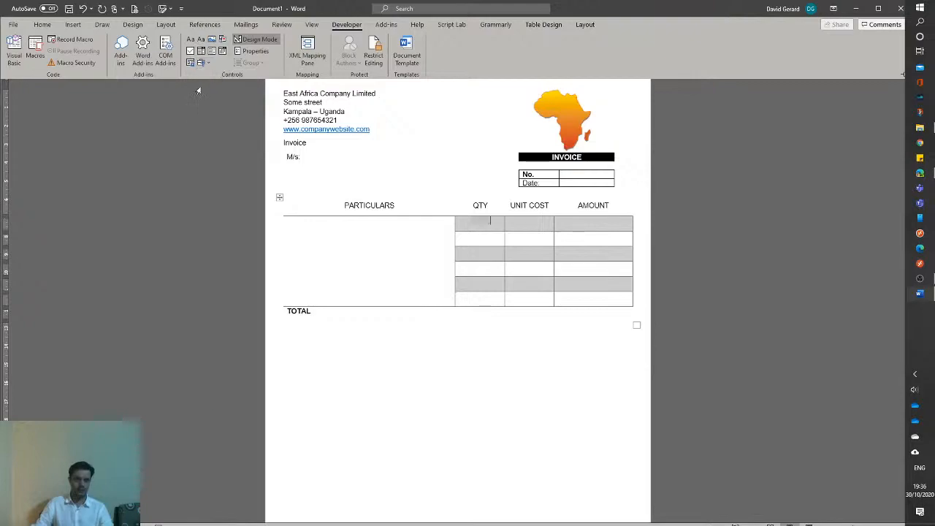
- Copy the text form field from the first QTY cell into all six PARTICULARS rows
{"action": "left_click", "coordinate": [479, 218]}
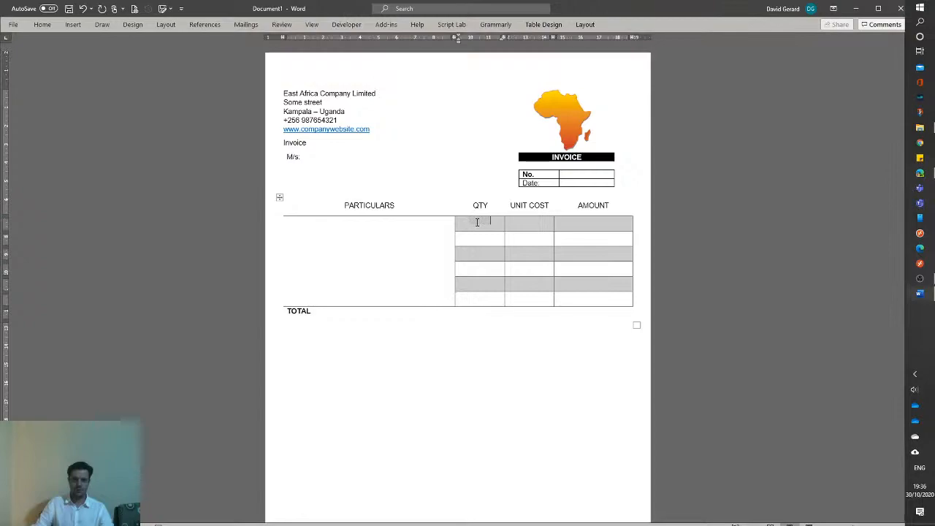
{"action": "left_click", "coordinate": [477, 222]}
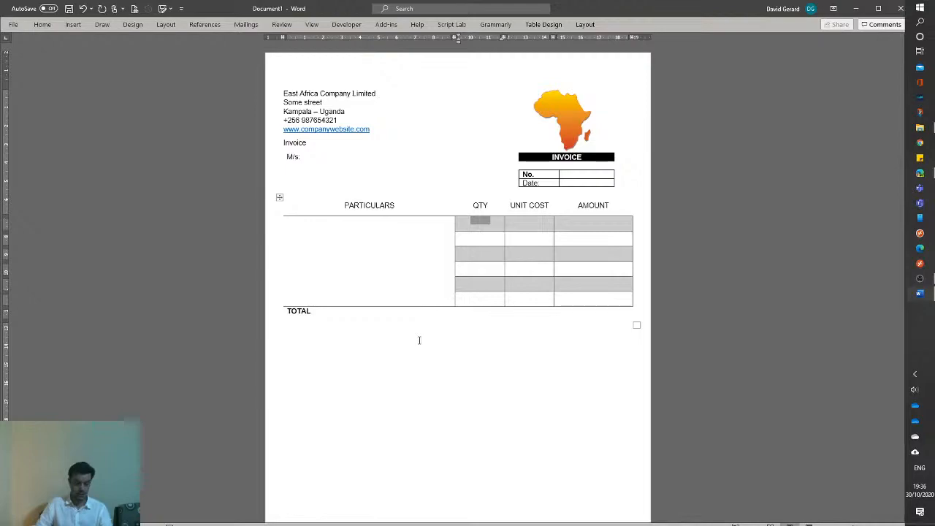
{"action": "left_click", "coordinate": [311, 224]}
{"action": "key", "text": "ctrl+v"}
{"action": "left_click", "coordinate": [301, 238]}
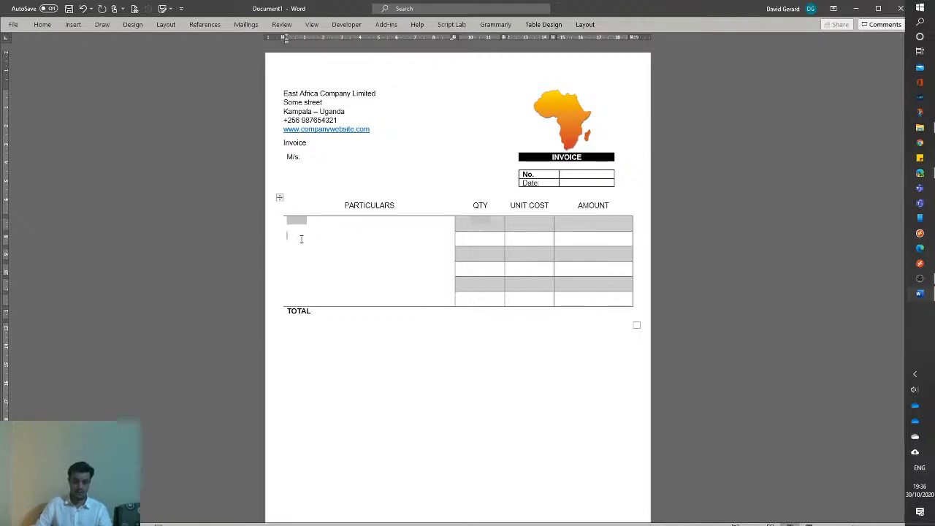
{"action": "key", "text": "ctrl+v"}
{"action": "left_click", "coordinate": [301, 252]}
{"action": "key", "text": "ctrl+v"}
{"action": "left_click", "coordinate": [299, 264]}
{"action": "key", "text": "ctrl+v"}
{"action": "left_click", "coordinate": [301, 273]}
{"action": "left_click", "coordinate": [300, 279]}
{"action": "key", "text": "ctrl+v"}
{"action": "left_click", "coordinate": [299, 286]}
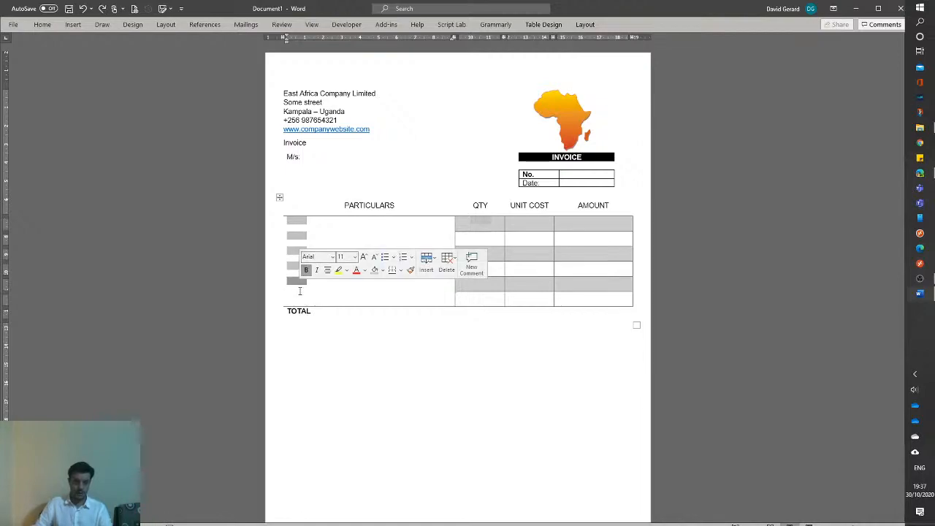
{"action": "left_click", "coordinate": [300, 294]}
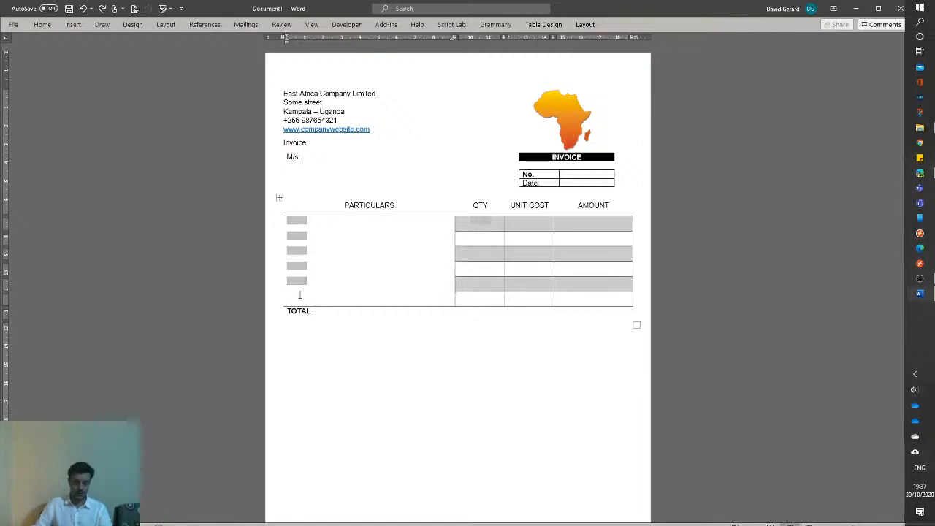
{"action": "key", "text": "ctrl+v"}
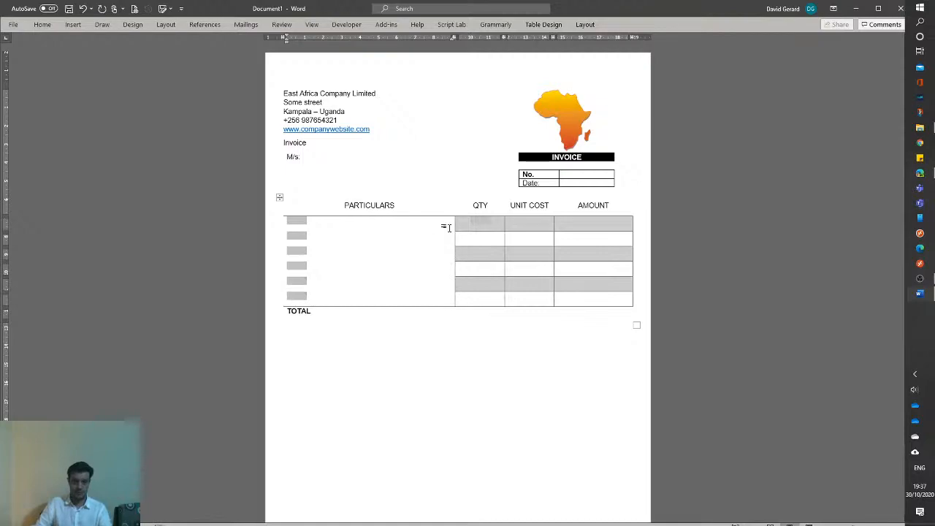
- Paste the text form field into the remaining five QTY cells of the item rows
{"action": "left_click", "coordinate": [480, 235]}
{"action": "key", "text": "ctrl+v"}
{"action": "key", "text": "ctrl+v"}
{"action": "left_click", "coordinate": [482, 269]}
{"action": "key", "text": "ctrl+v"}
{"action": "left_click", "coordinate": [483, 285]}
{"action": "key", "text": "ctrl+v"}
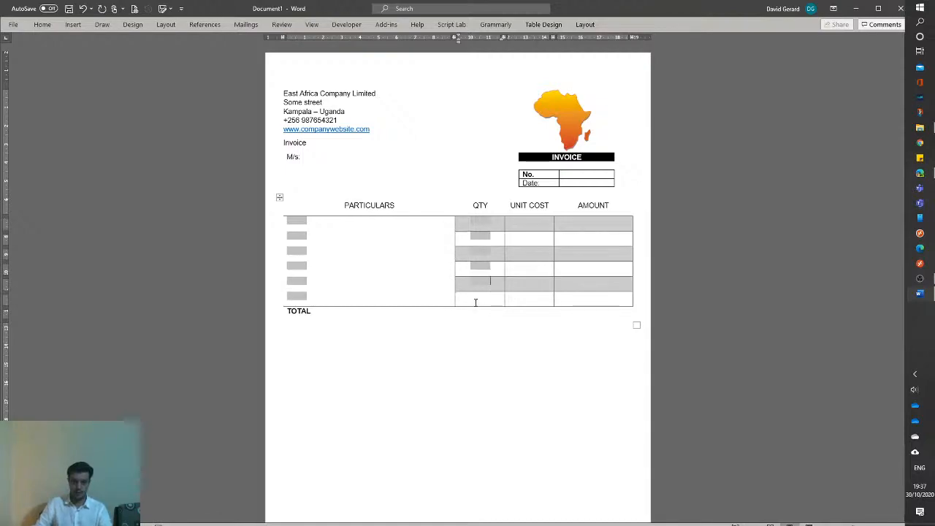
{"action": "left_click", "coordinate": [475, 301]}
{"action": "key", "text": "ctrl+v"}
- Paste the text form field into all six UNIT COST cells, working from the last item row up to the first
{"action": "left_click", "coordinate": [529, 299]}
{"action": "key", "text": "ctrl+v"}
{"action": "left_click", "coordinate": [531, 284]}
{"action": "key", "text": "ctrl+v"}
{"action": "left_click", "coordinate": [532, 267]}
{"action": "key", "text": "ctrl+v"}
{"action": "left_click", "coordinate": [534, 241]}
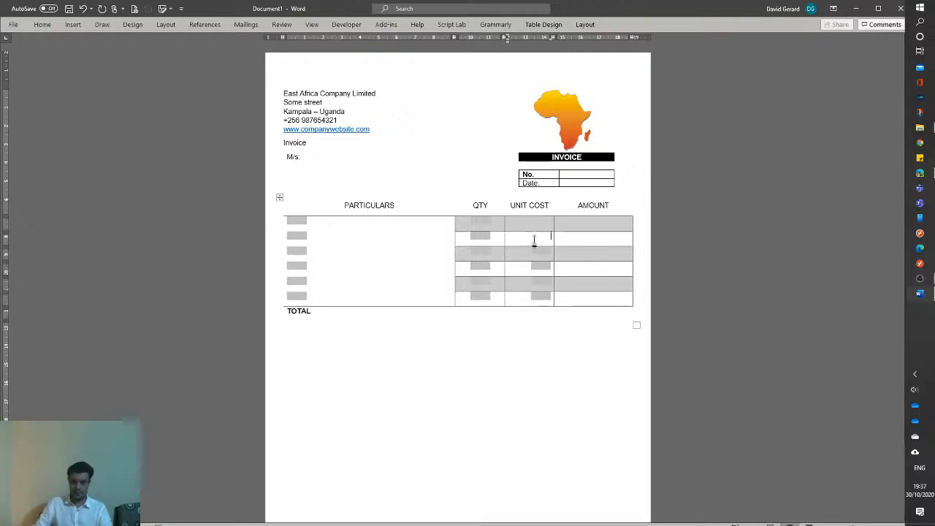
{"action": "key", "text": "ctrl+v"}
{"action": "left_click", "coordinate": [539, 223]}
{"action": "key", "text": "ctrl+v"}
- Paste the text form field into all six AMOUNT cells of the item rows
{"action": "left_click", "coordinate": [595, 225]}
{"action": "key", "text": "ctrl+v"}
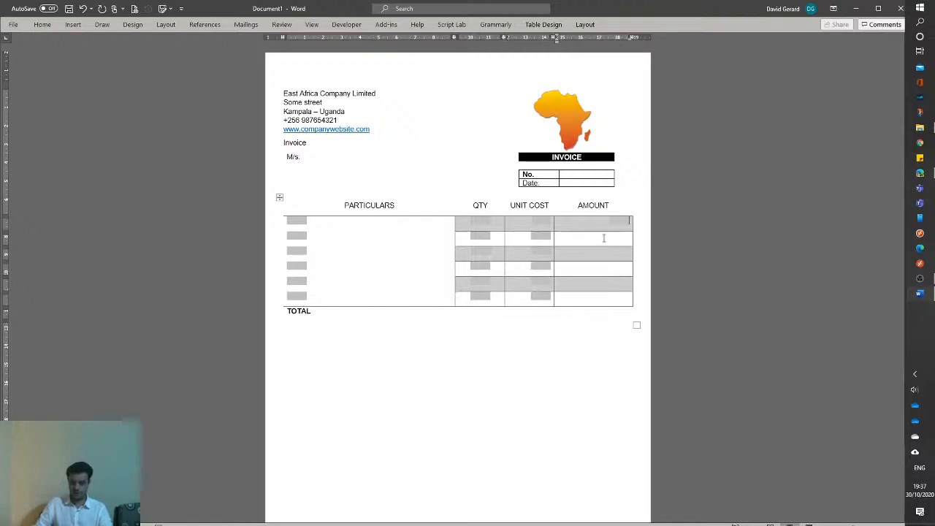
{"action": "left_click", "coordinate": [603, 237]}
{"action": "key", "text": "ctrl+v"}
{"action": "left_click", "coordinate": [603, 254]}
{"action": "key", "text": "ctrl+v"}
{"action": "left_click", "coordinate": [611, 265]}
{"action": "left_click", "coordinate": [613, 298]}
{"action": "key", "text": "ctrl+v"}
{"action": "left_click", "coordinate": [620, 284]}
{"action": "key", "text": "ctrl+v"}
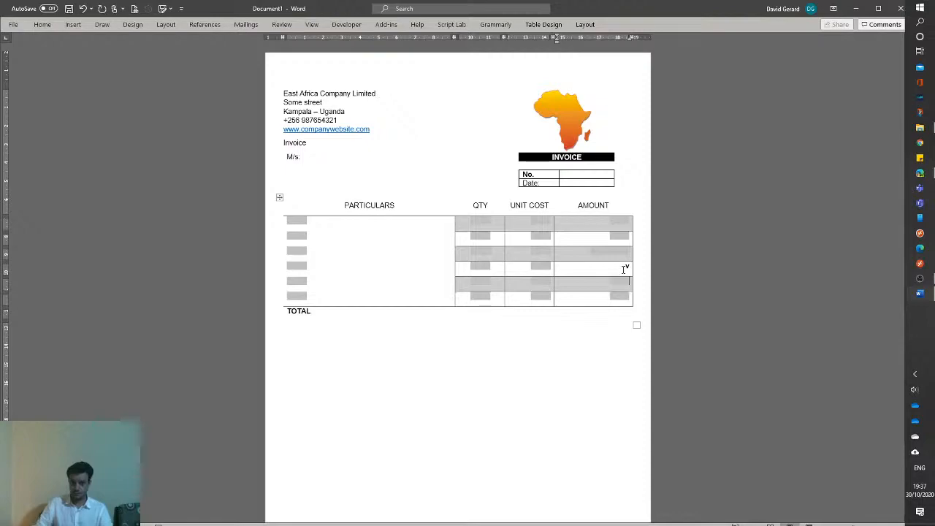
{"action": "left_click", "coordinate": [622, 267]}
{"action": "key", "text": "ctrl+v"}
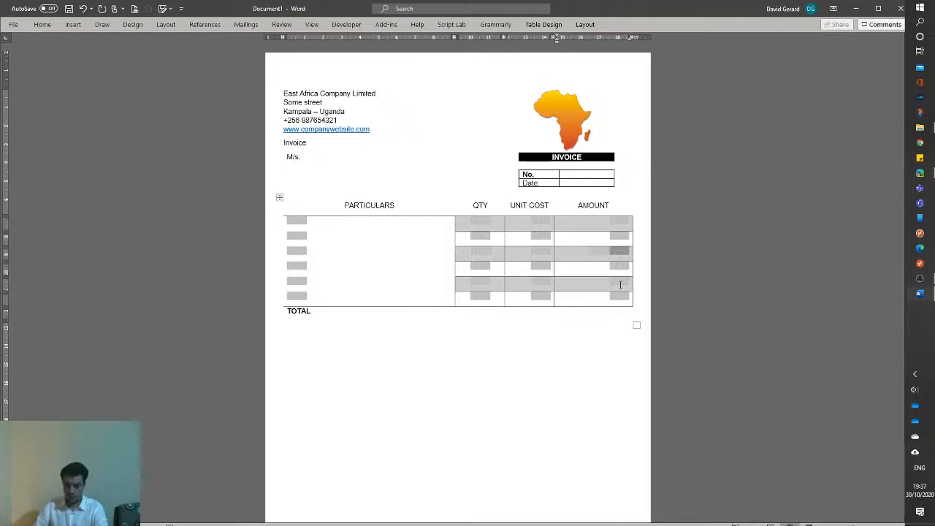
- Paste the text form field into the Date and No. cells of the small table under the INVOICE heading
{"action": "left_click", "coordinate": [587, 183]}
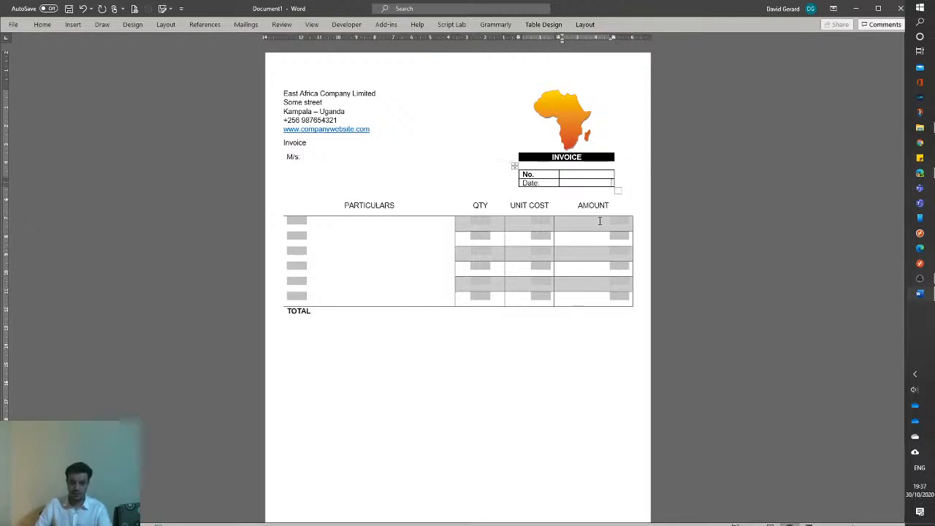
{"action": "key", "text": "ctrl+v"}
{"action": "key", "text": "Up"}
{"action": "key", "text": "ctrl+v"}
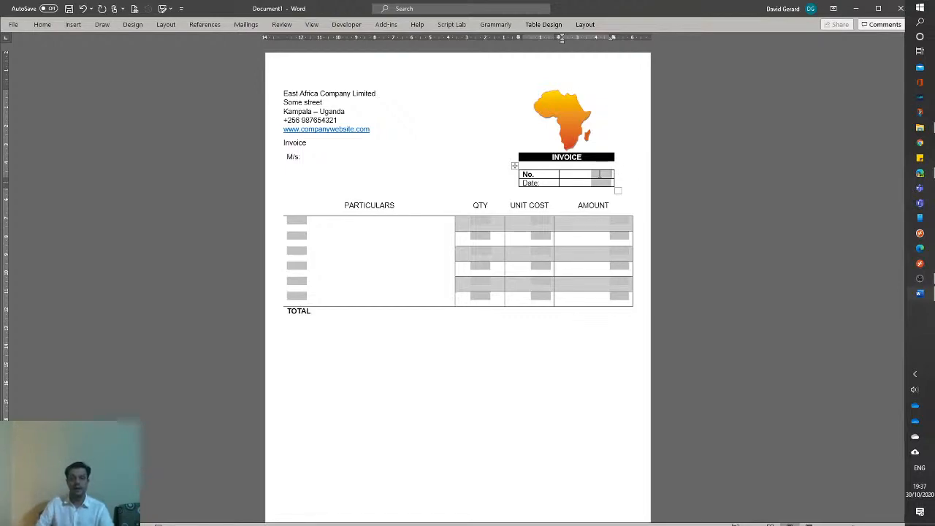
{"action": "right_click", "coordinate": [600, 177]}
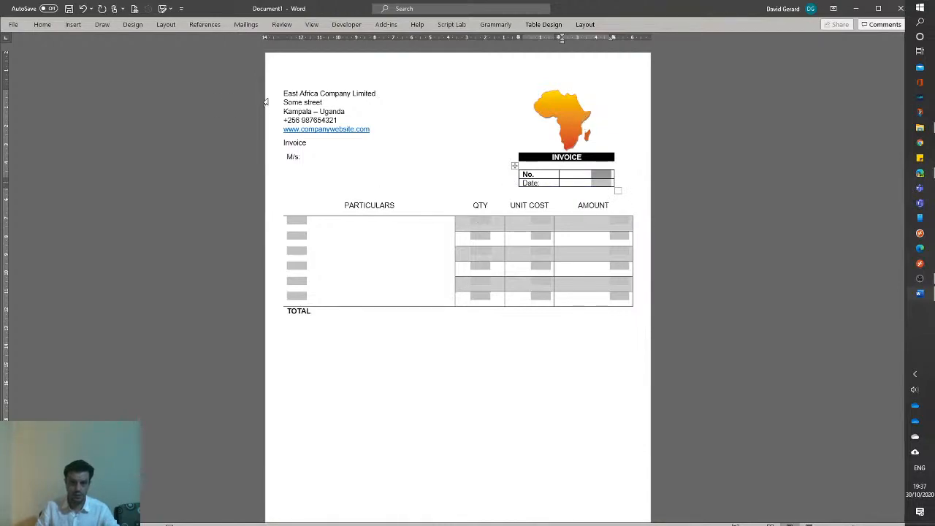
- Examine how the page is laid out, covering the whole document, the M/s table with its nested tables, and the company address block
{"action": "left_click_drag", "start_coordinate": [265, 102], "coordinate": [501, 373]}
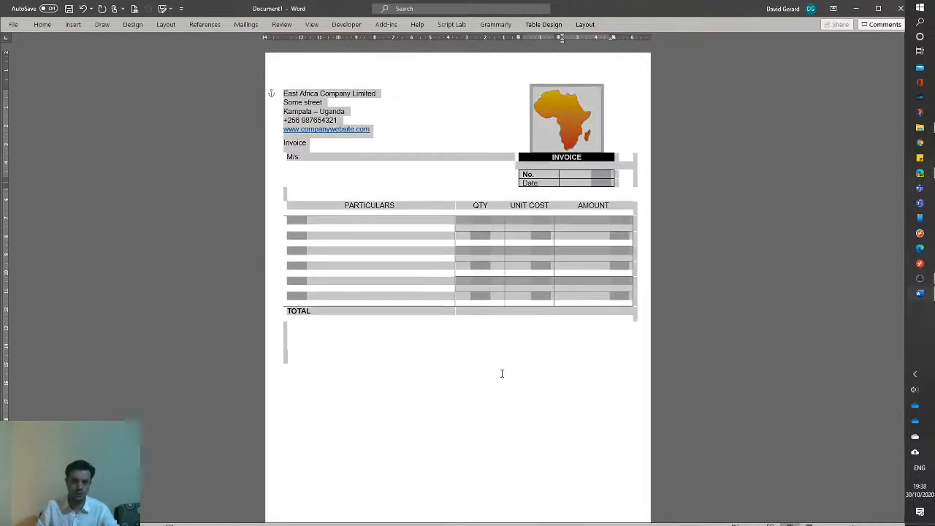
{"action": "left_click", "coordinate": [408, 150]}
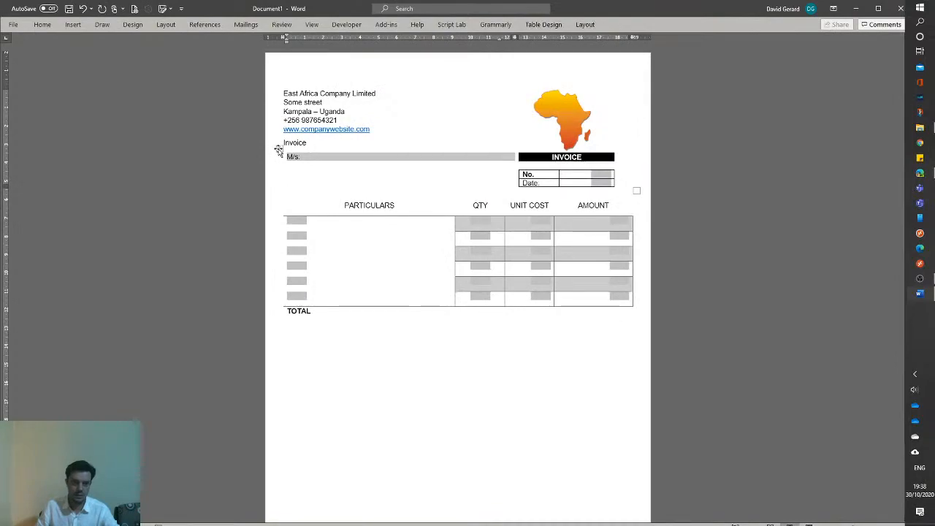
{"action": "left_click_drag", "start_coordinate": [279, 150], "coordinate": [357, 185]}
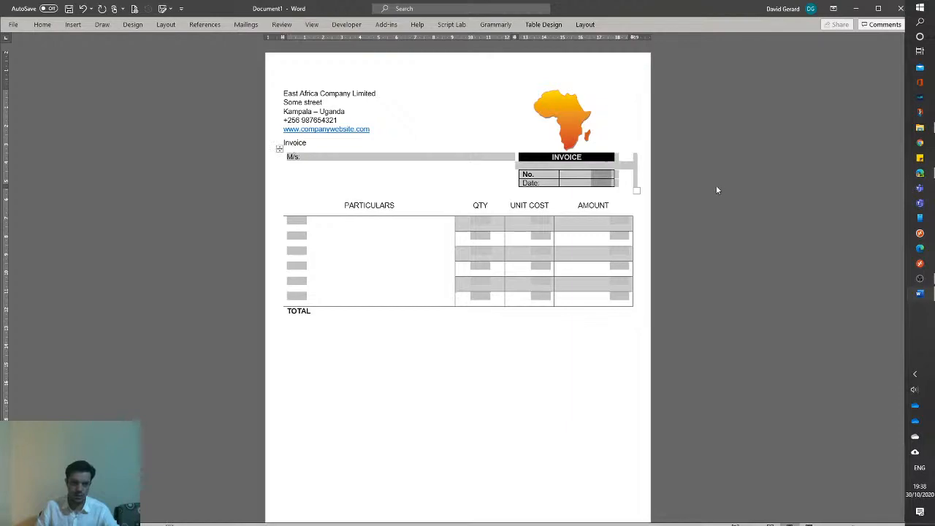
{"action": "left_click_drag", "start_coordinate": [283, 93], "coordinate": [352, 119]}
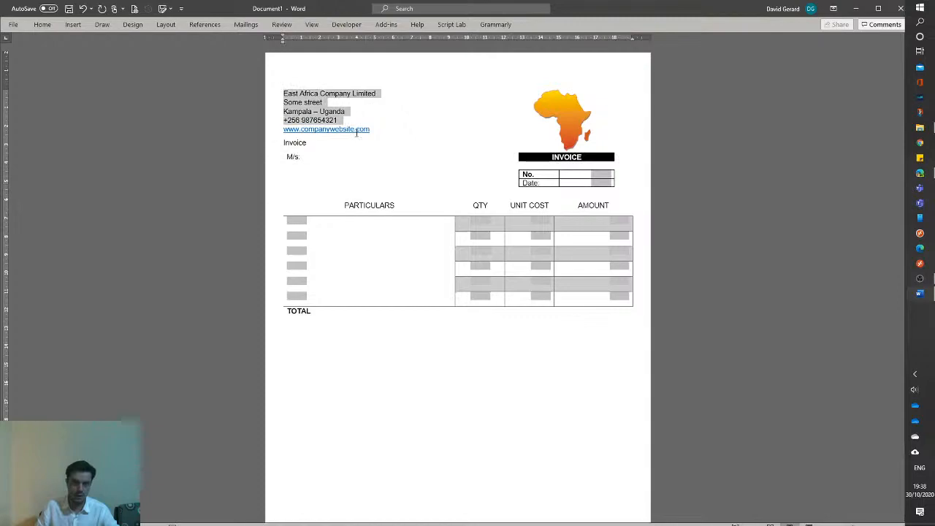
- Set the Africa map logo's text wrapping to In Front of Text
{"action": "left_click", "coordinate": [573, 113]}
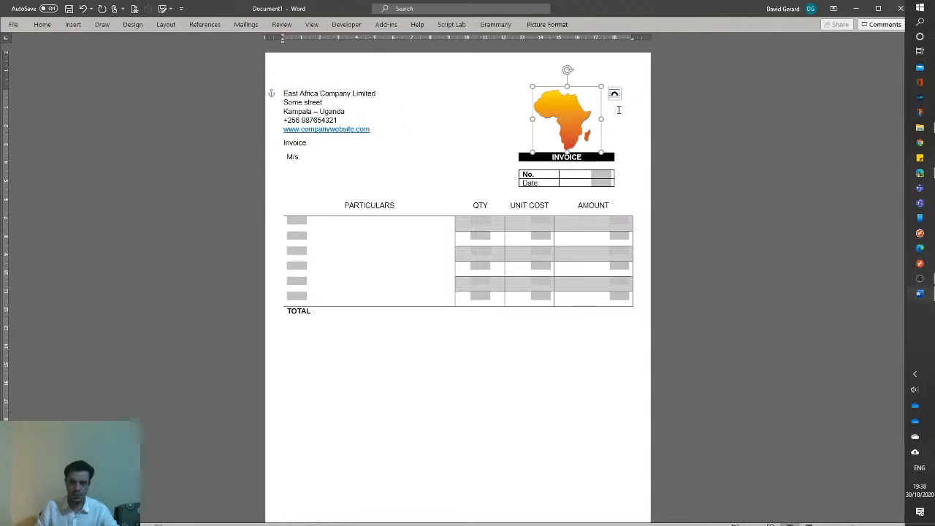
{"action": "left_click", "coordinate": [614, 94]}
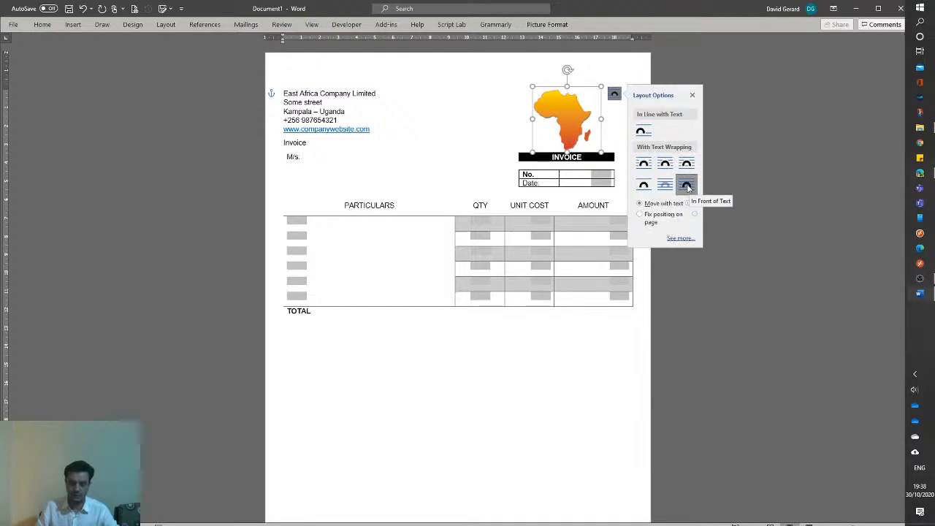
{"action": "left_click", "coordinate": [687, 188]}
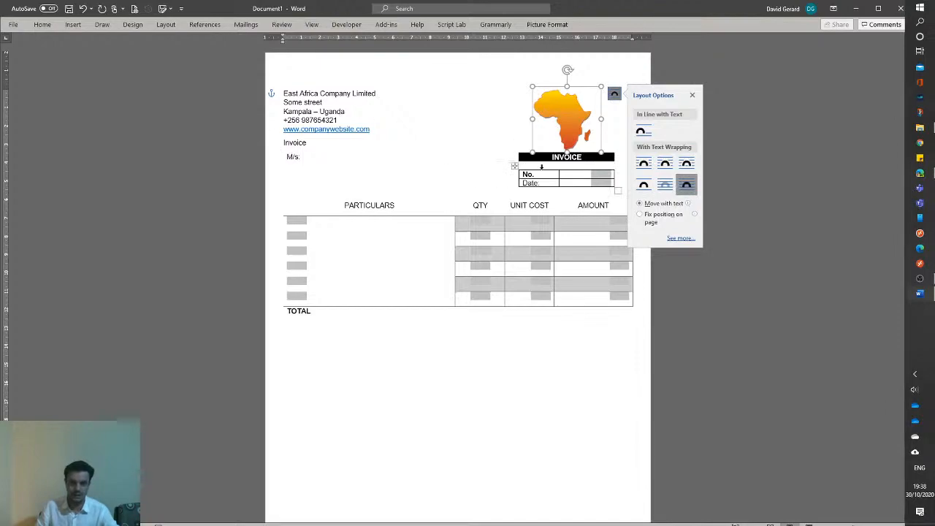
- Inspect the nested INVOICE heading table and the enclosing M/s table, and display the document's formatting marks
{"action": "left_click", "coordinate": [524, 156]}
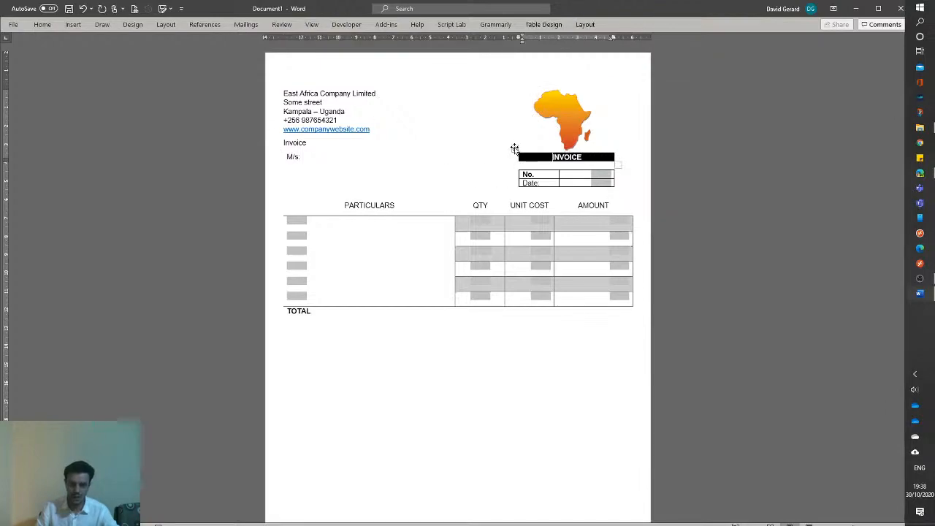
{"action": "left_click", "coordinate": [514, 148]}
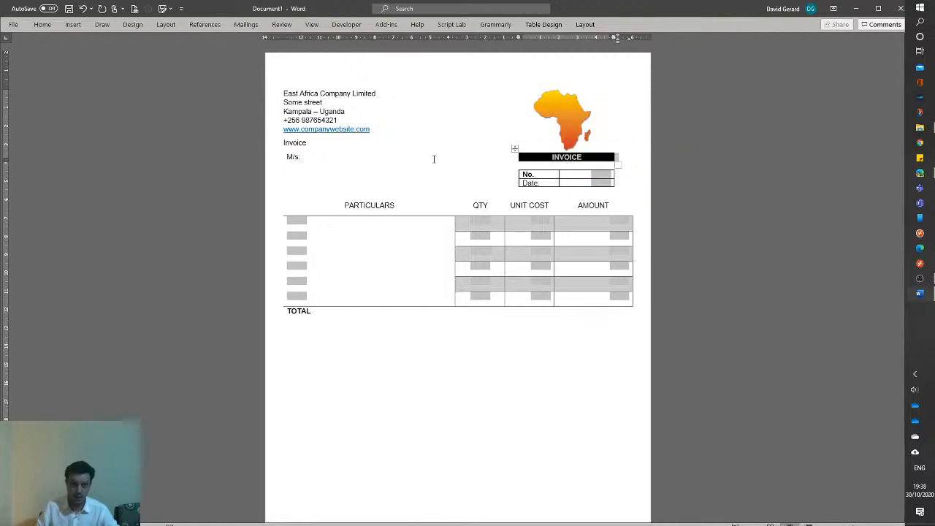
{"action": "left_click", "coordinate": [290, 157]}
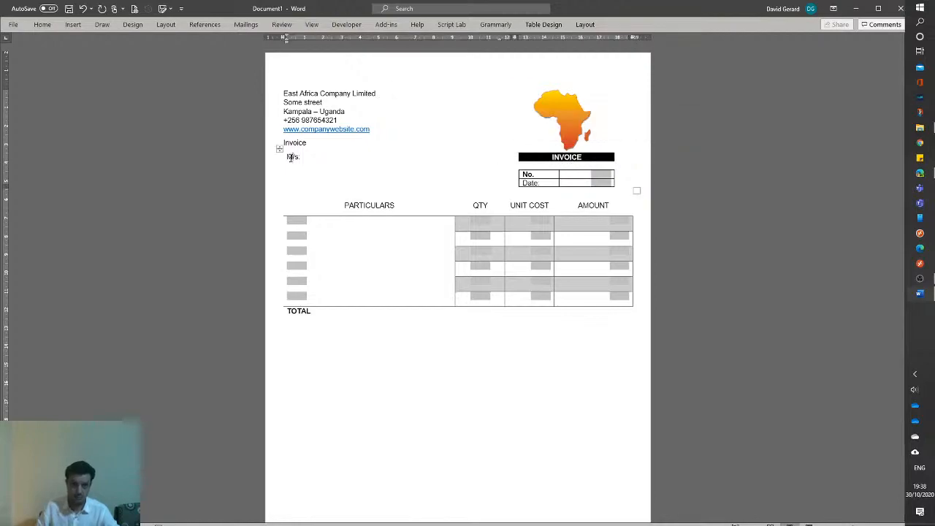
{"action": "key", "text": "Up"}
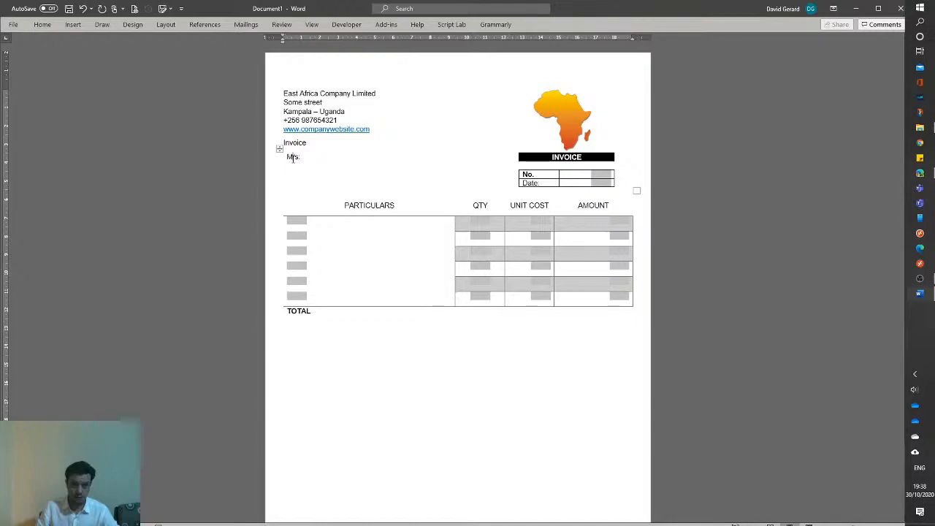
{"action": "left_click", "coordinate": [279, 149]}
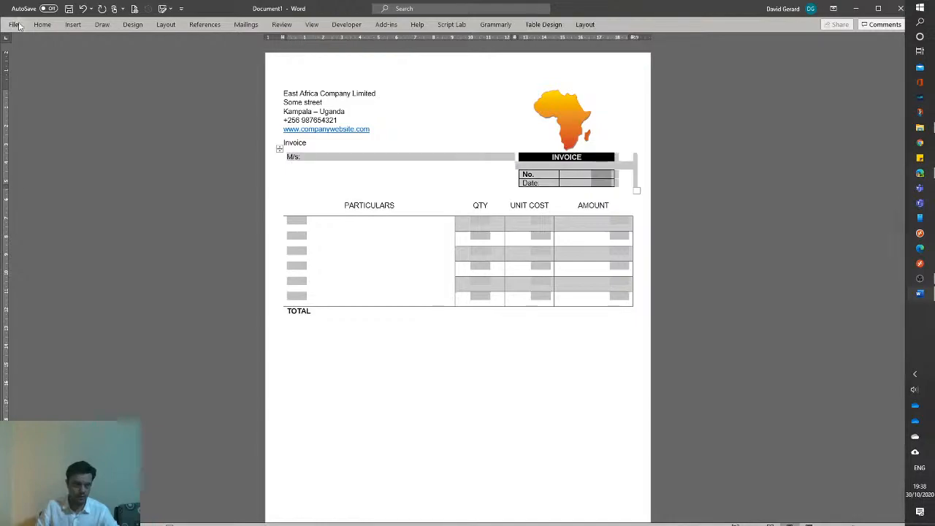
{"action": "left_click", "coordinate": [41, 25]}
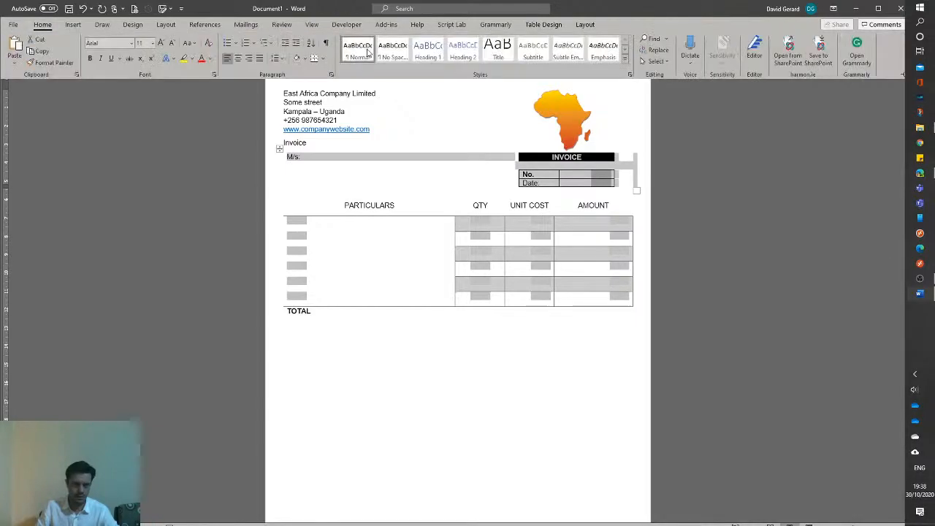
{"action": "left_click", "coordinate": [327, 44]}
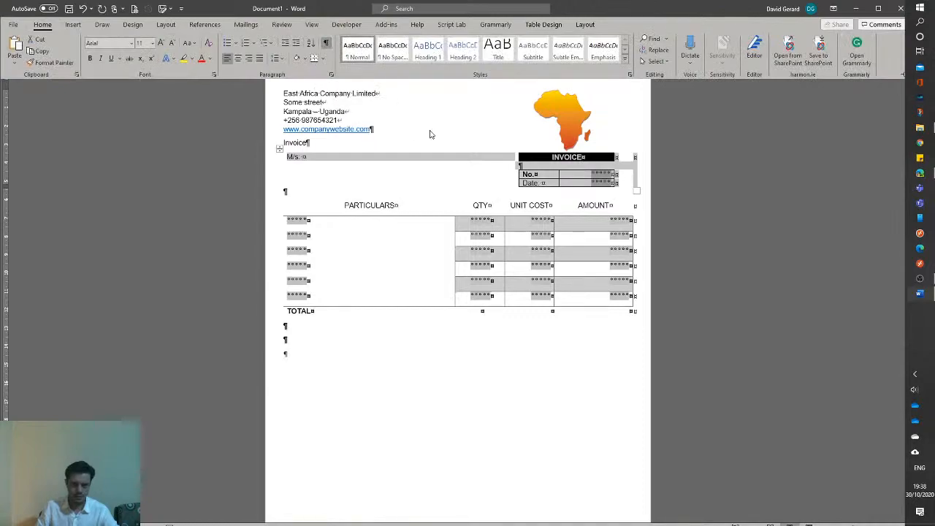
- Examine the extent of the M/s table, its nested INVOICE and No./Date tables, and the separate PARTICULARS table
{"action": "left_click", "coordinate": [470, 157]}
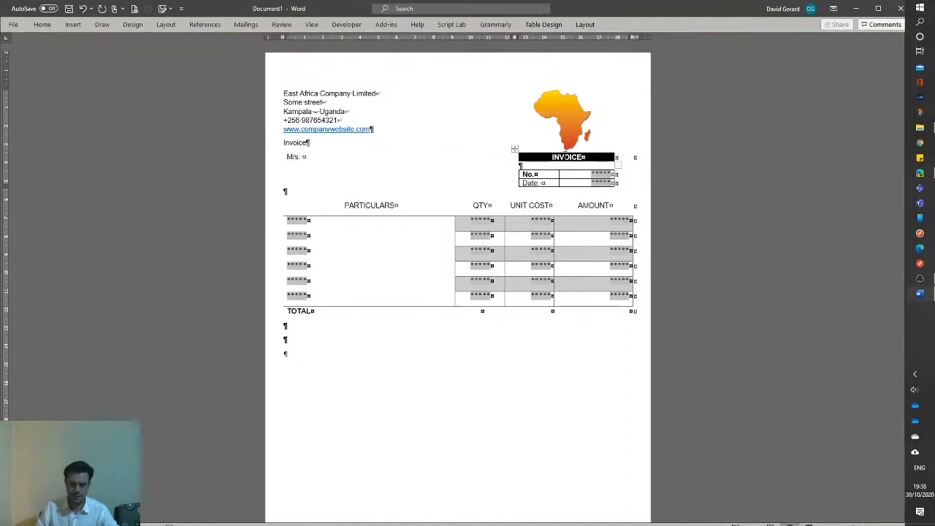
{"action": "left_click", "coordinate": [282, 154]}
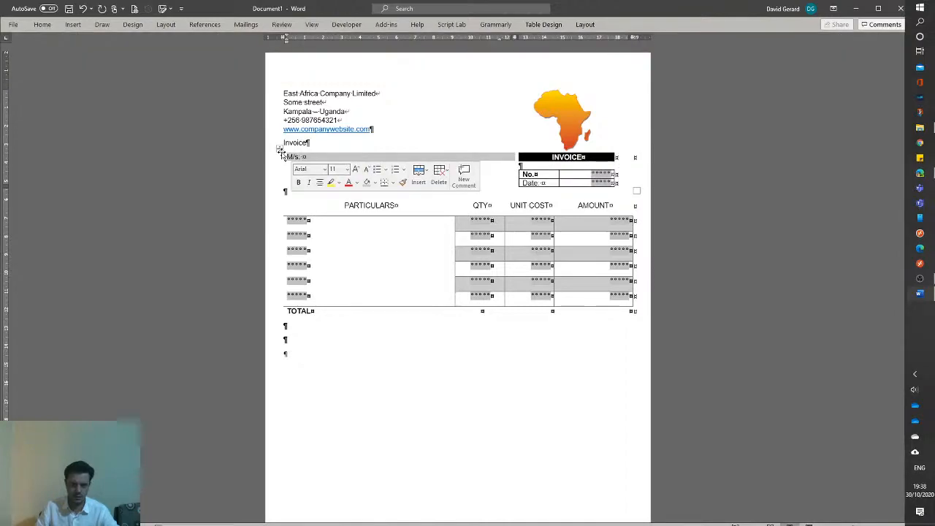
{"action": "left_click", "coordinate": [280, 150]}
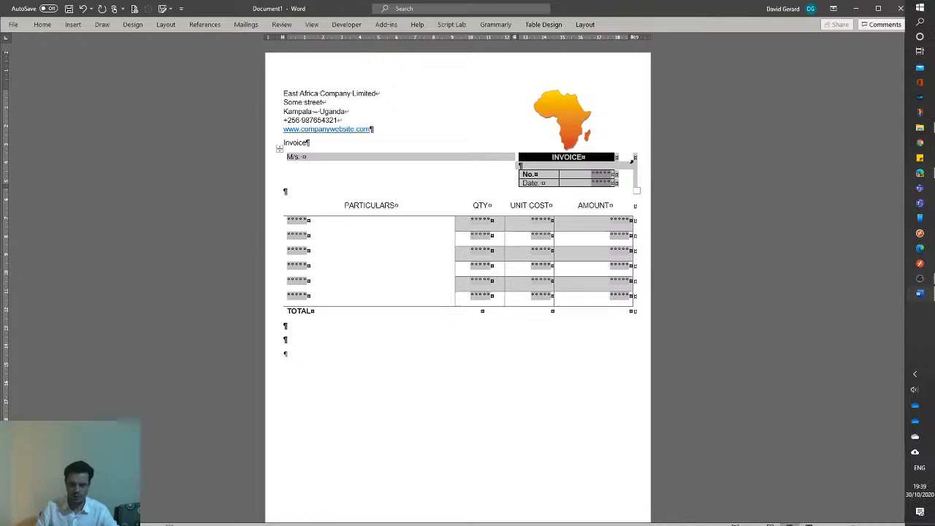
{"action": "left_click", "coordinate": [569, 159]}
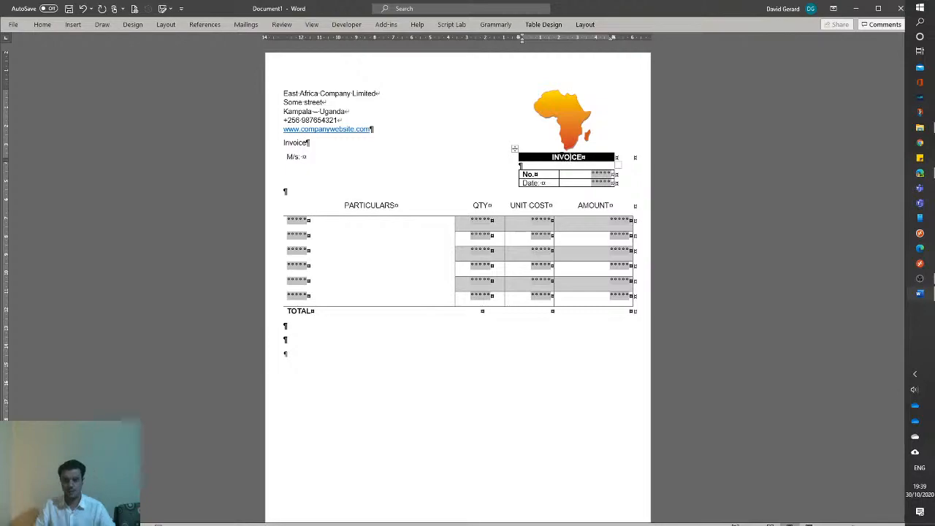
{"action": "left_click", "coordinate": [514, 166]}
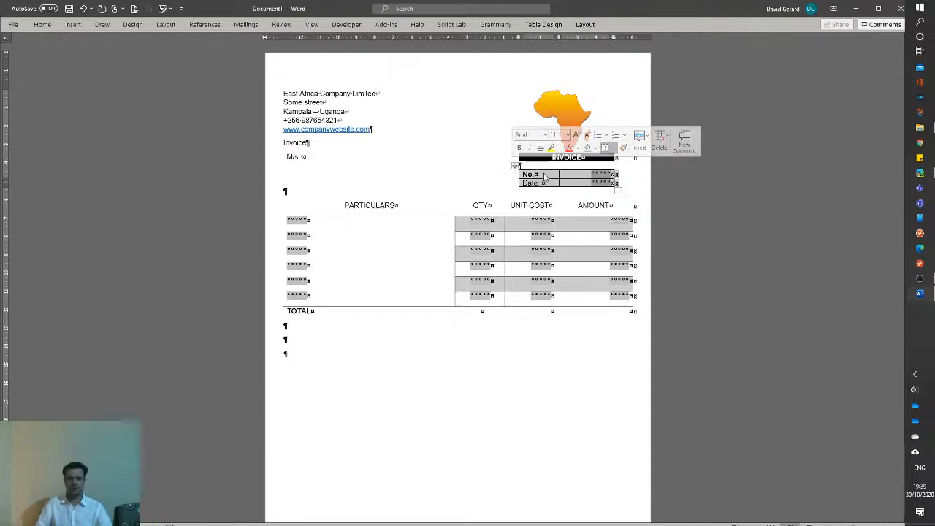
{"action": "left_click", "coordinate": [358, 172]}
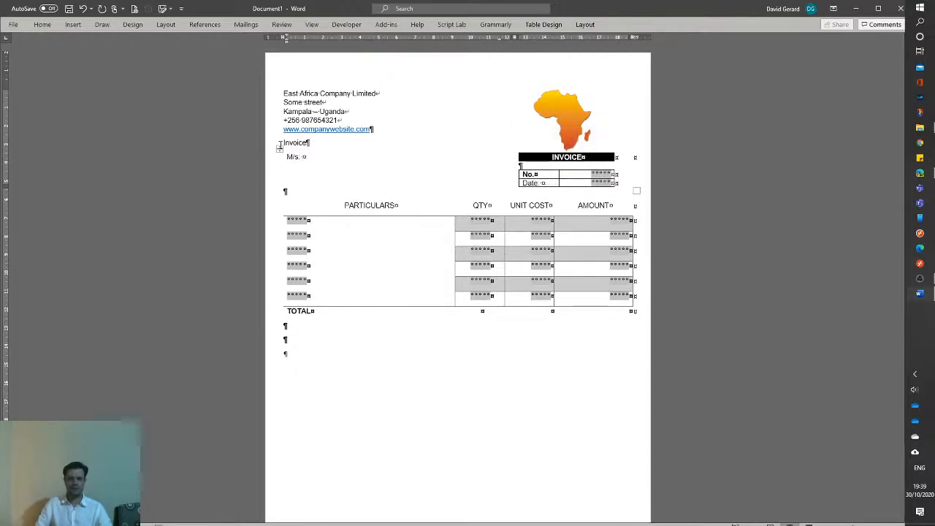
{"action": "left_click", "coordinate": [279, 149]}
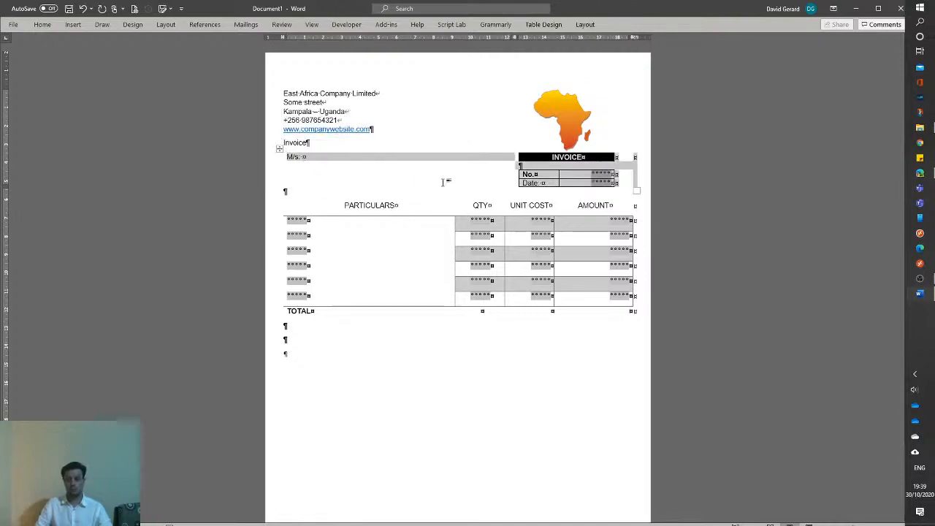
{"action": "left_click", "coordinate": [577, 174]}
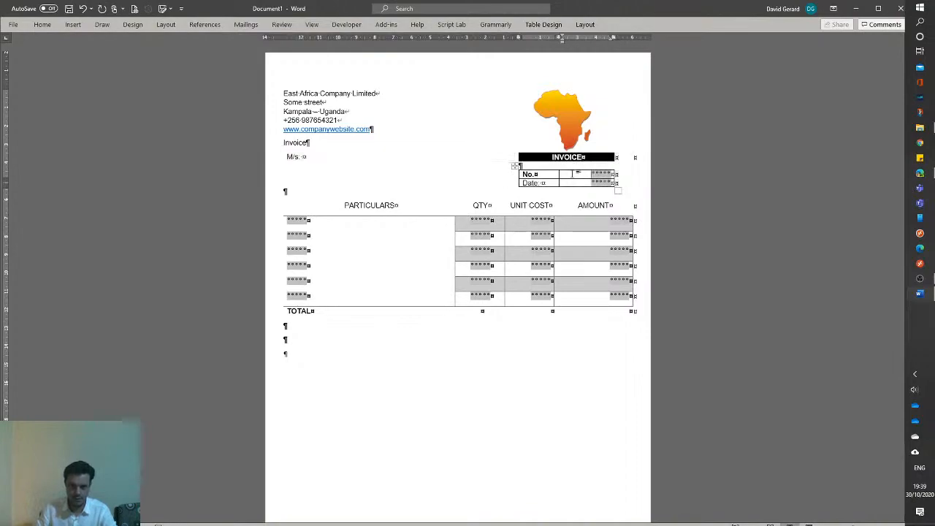
{"action": "left_click", "coordinate": [285, 203]}
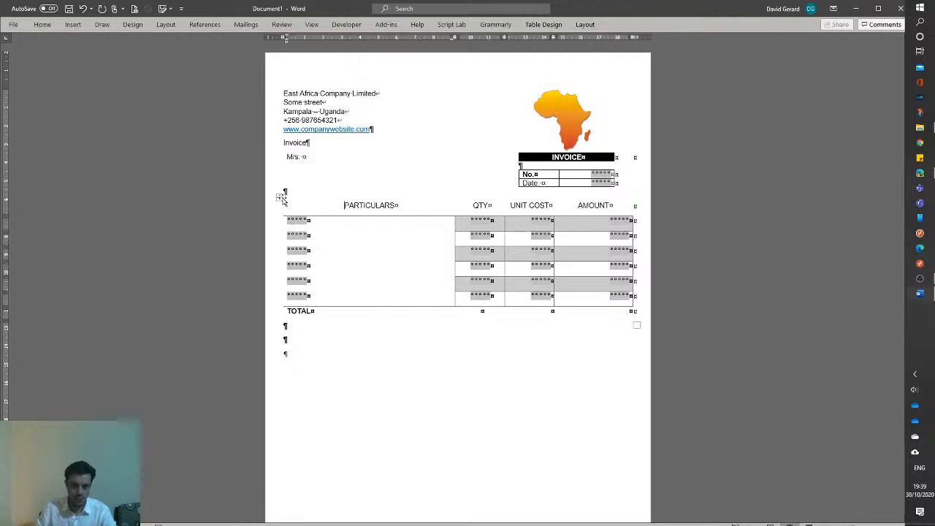
{"action": "left_click", "coordinate": [279, 197]}
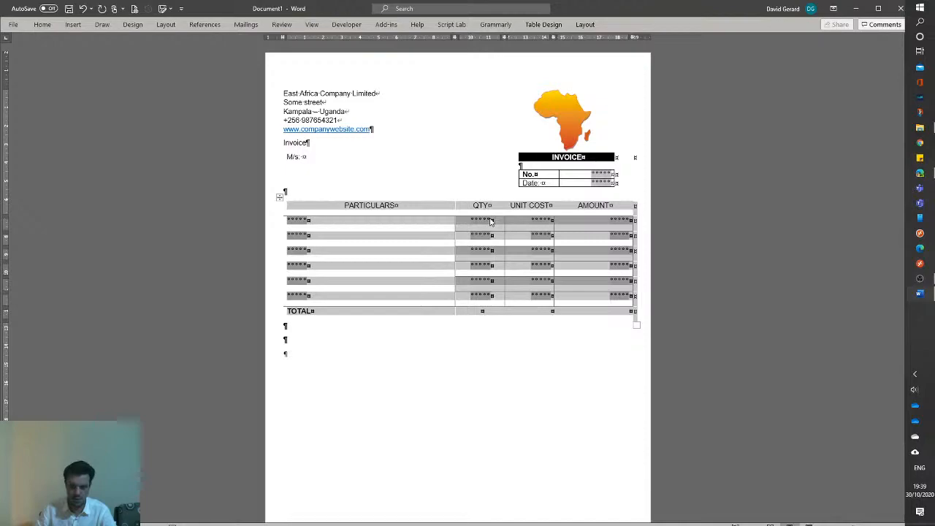
{"action": "left_click", "coordinate": [518, 227]}
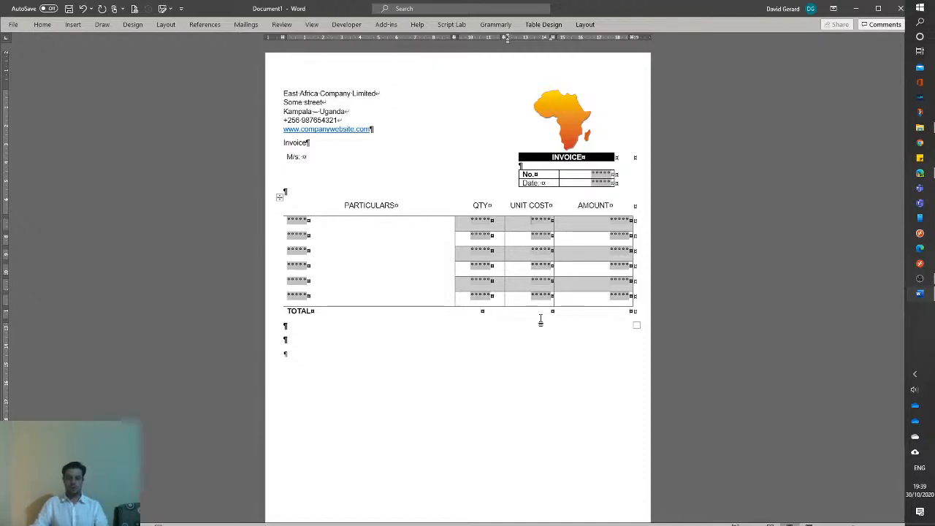
- Paste the text form field into the QTY and AMOUNT cells of the TOTAL row and after the M/s. label
{"action": "left_click", "coordinate": [489, 312]}
{"action": "key", "text": "ctrl+v"}
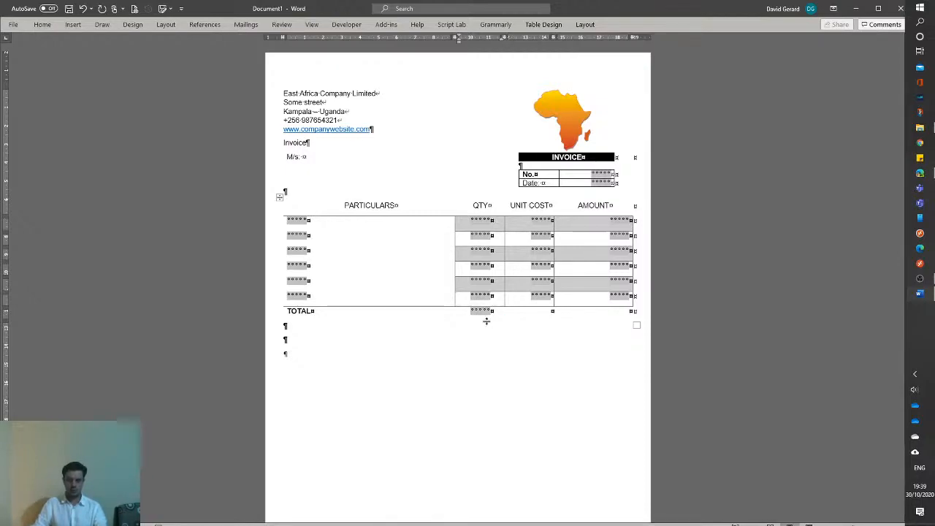
{"action": "left_click", "coordinate": [624, 312]}
{"action": "key", "text": "ctrl+v"}
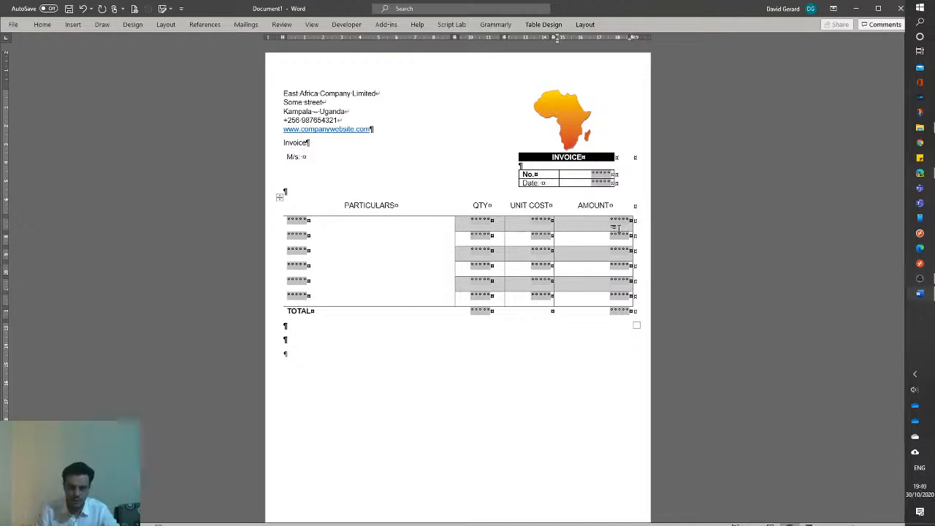
{"action": "left_click", "coordinate": [304, 156]}
{"action": "key", "text": "ctrl+v"}
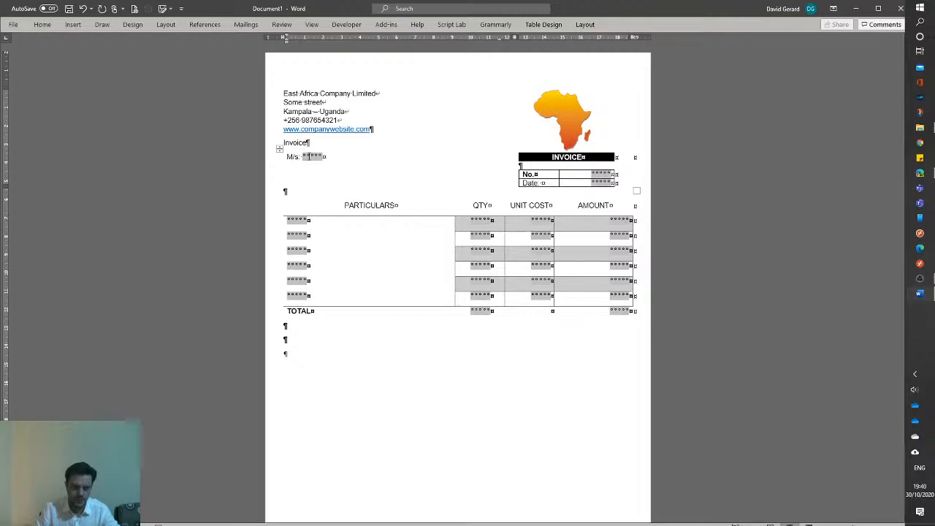
{"action": "left_click", "coordinate": [310, 156]}
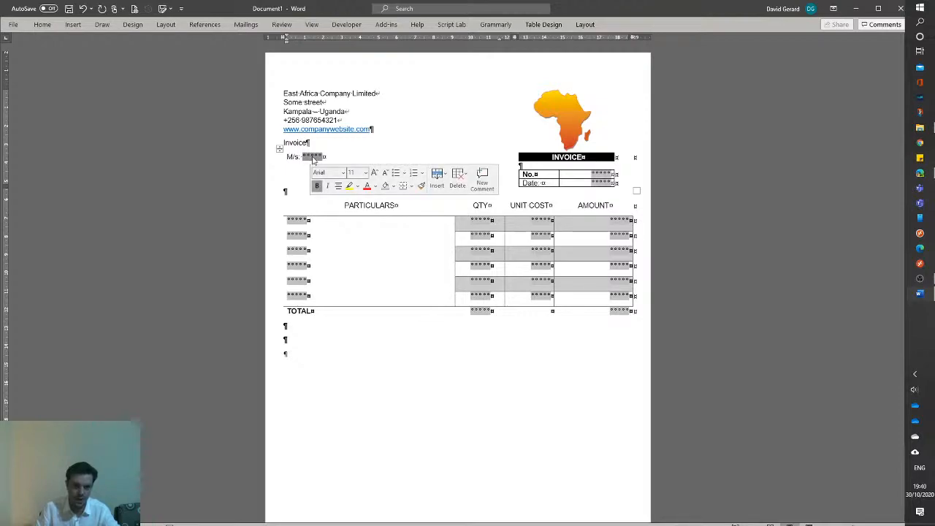
{"action": "right_click", "coordinate": [312, 159]}
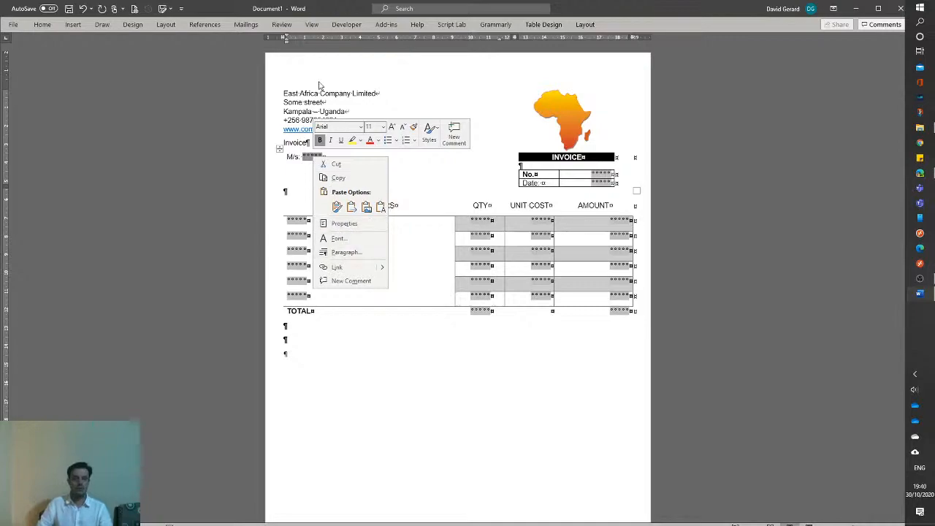
{"action": "left_click", "coordinate": [349, 25]}
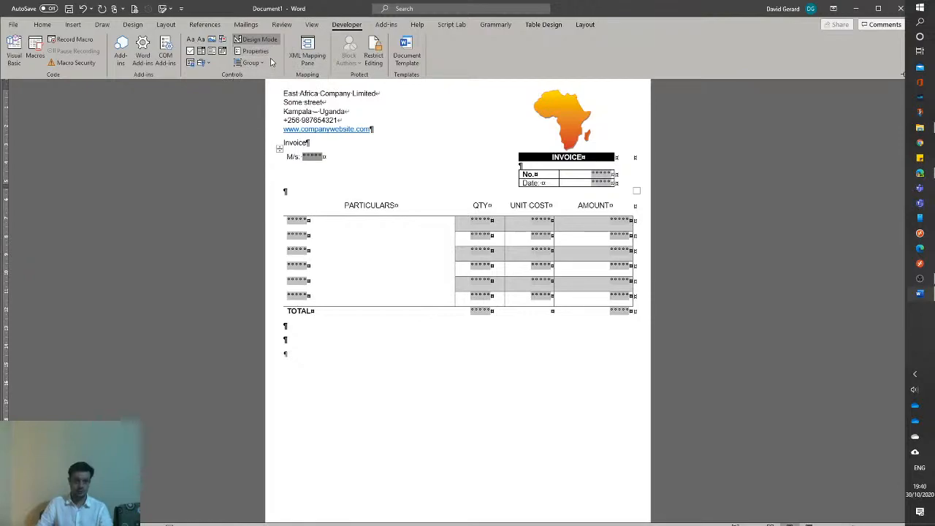
{"action": "left_click", "coordinate": [257, 52]}
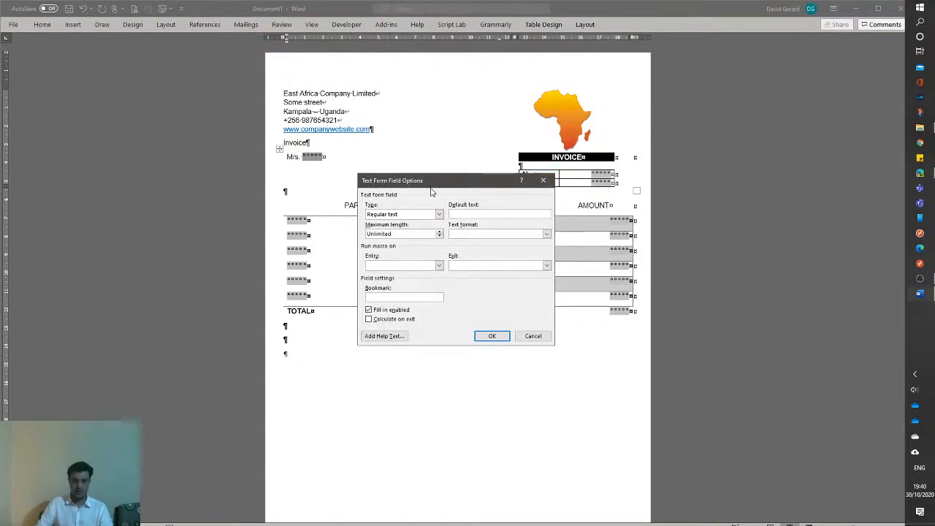
{"action": "key", "text": "Escape"}
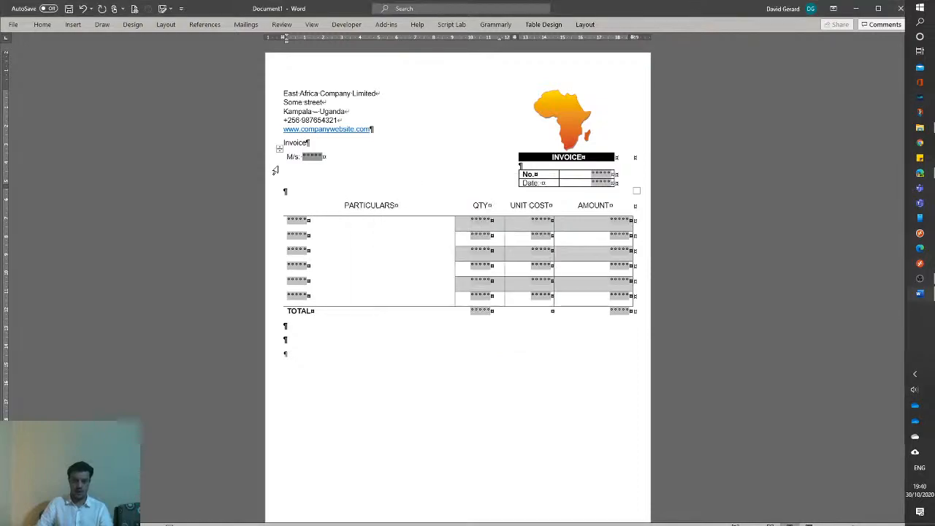
- In the M/s form field's properties, review the field types, keep Regular text, and set the text format to Title case
{"action": "right_click", "coordinate": [310, 158]}
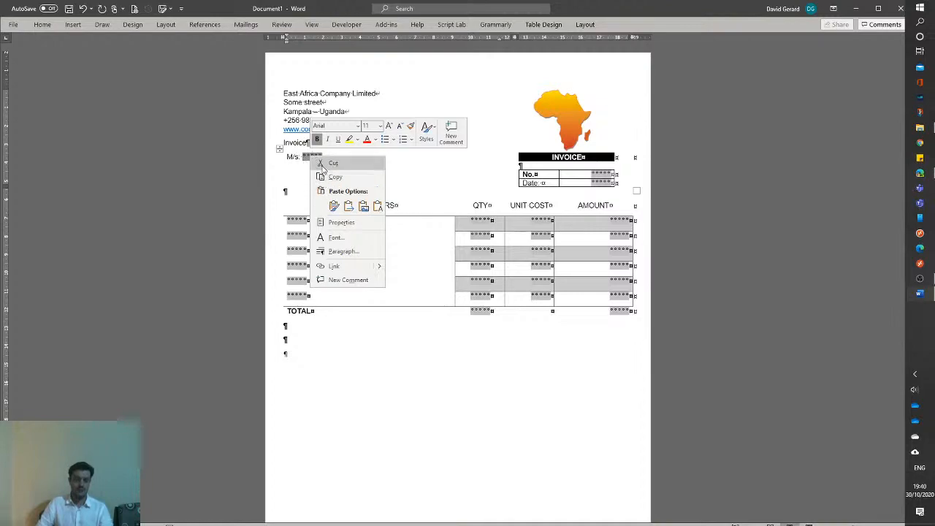
{"action": "left_click", "coordinate": [343, 222]}
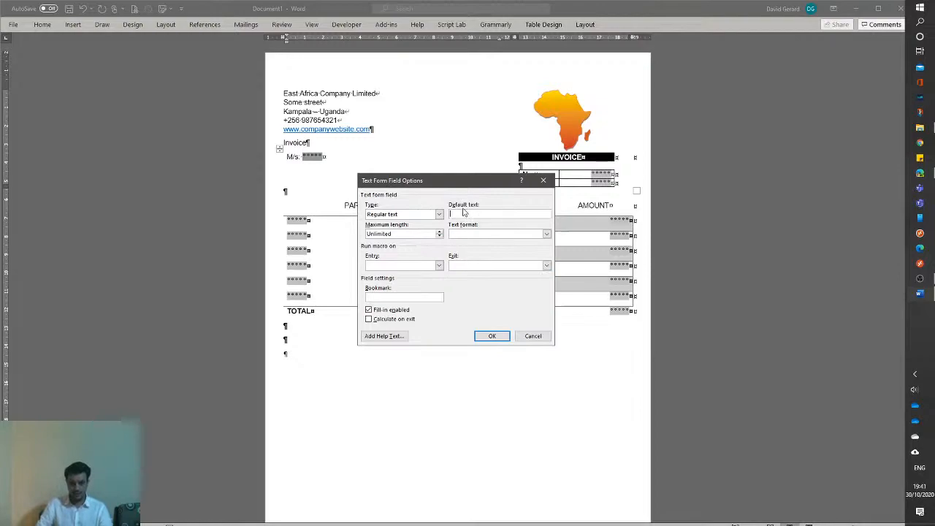
{"action": "left_click", "coordinate": [385, 218]}
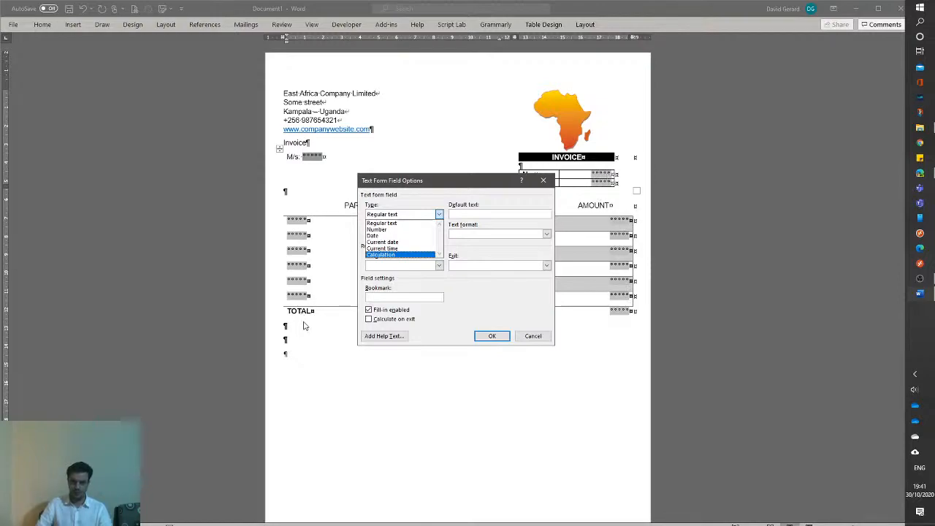
{"action": "left_click", "coordinate": [256, 239]}
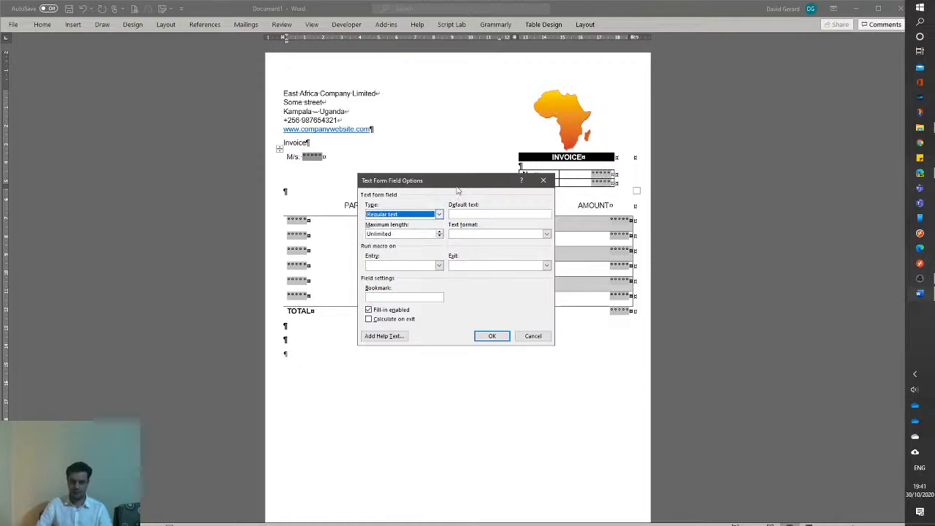
{"action": "left_click_drag", "start_coordinate": [463, 177], "coordinate": [178, 235]}
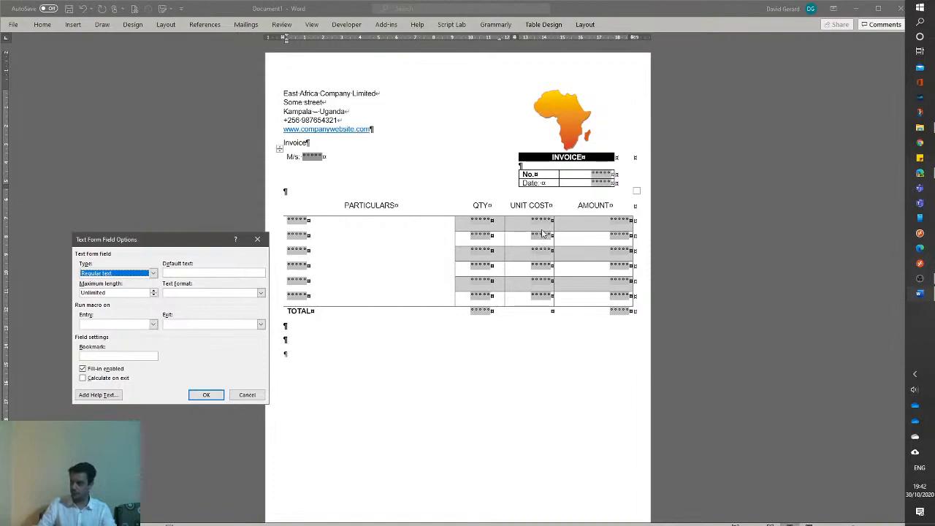
{"action": "left_click_drag", "start_coordinate": [130, 240], "coordinate": [424, 174]}
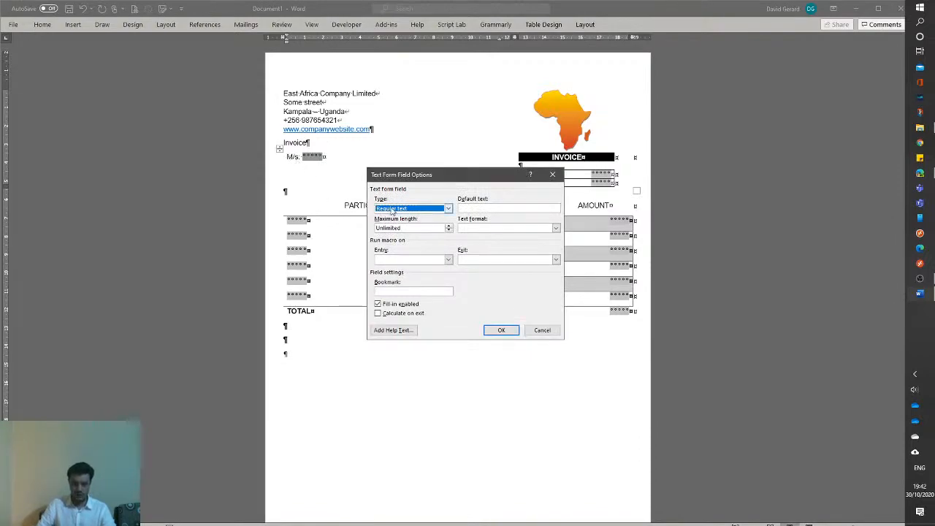
{"action": "left_click", "coordinate": [488, 207]}
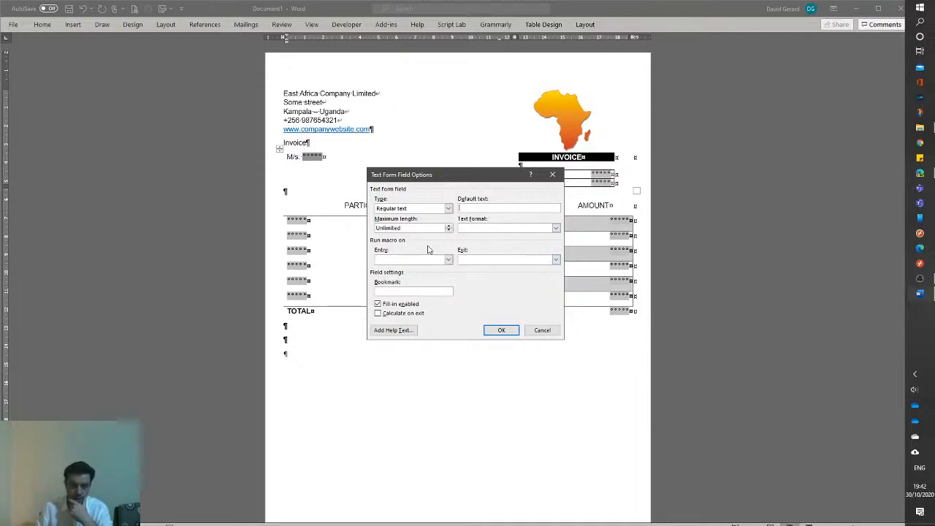
{"action": "left_click", "coordinate": [556, 228]}
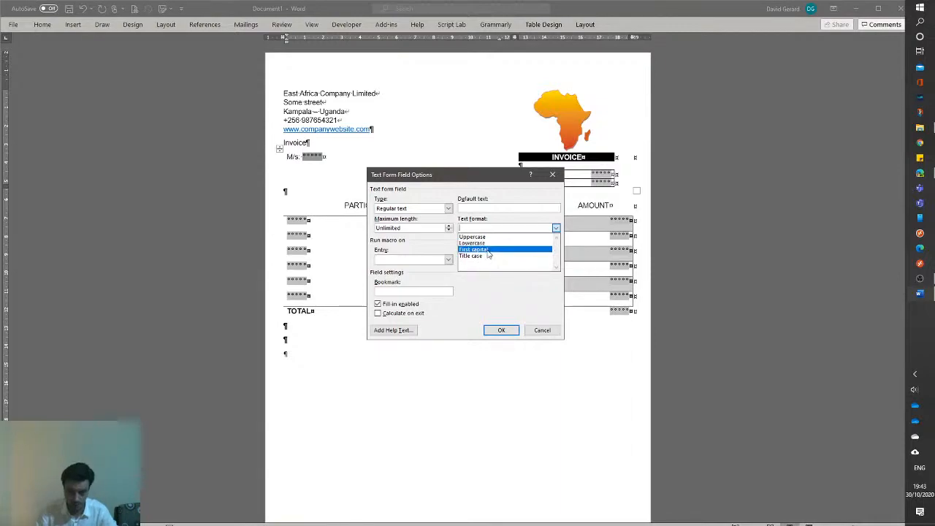
{"action": "left_click", "coordinate": [488, 255]}
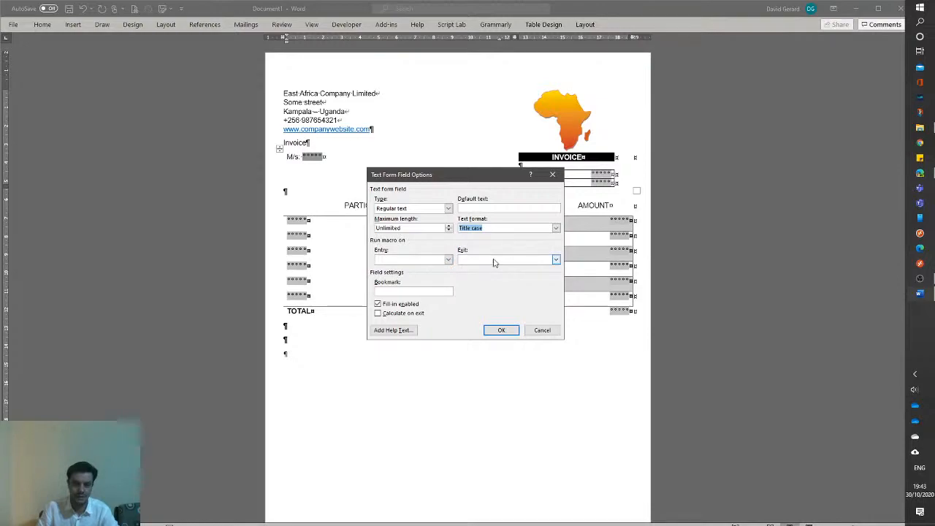
- Check which macros can be run on entry to and exit from the M/s form field
{"action": "left_click", "coordinate": [423, 260]}
{"action": "left_click", "coordinate": [422, 261]}
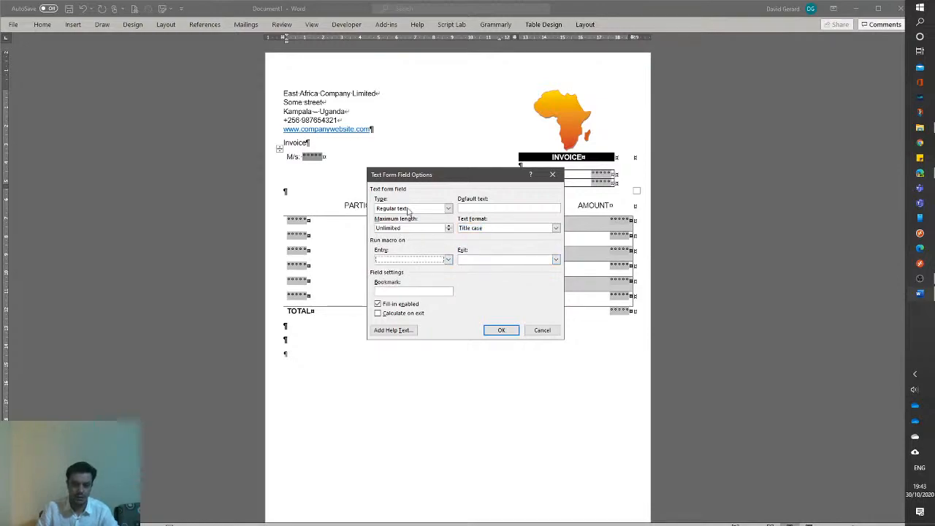
{"action": "left_click", "coordinate": [447, 260]}
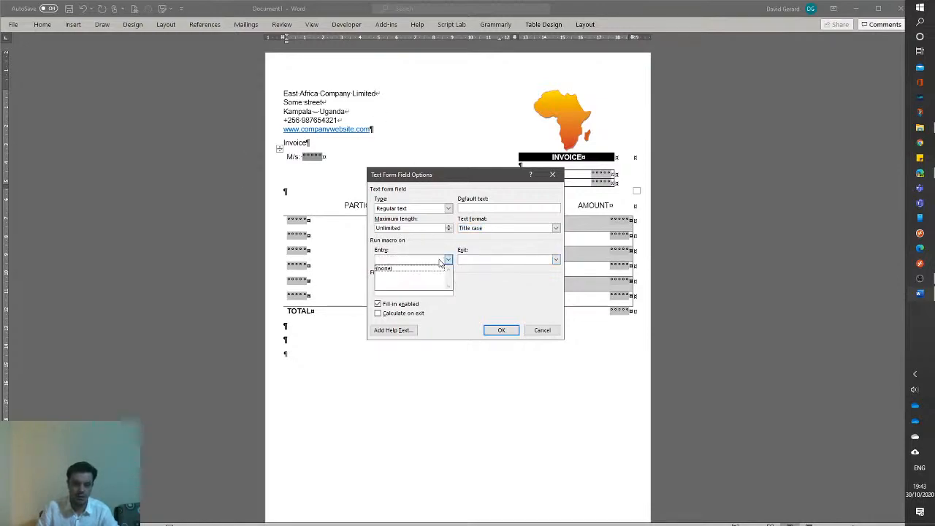
{"action": "left_click", "coordinate": [512, 260]}
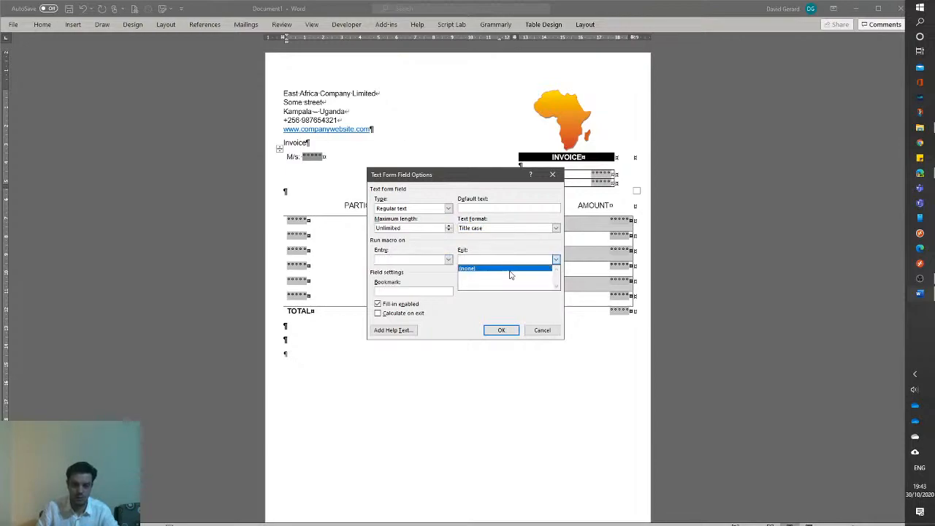
{"action": "left_click", "coordinate": [460, 313]}
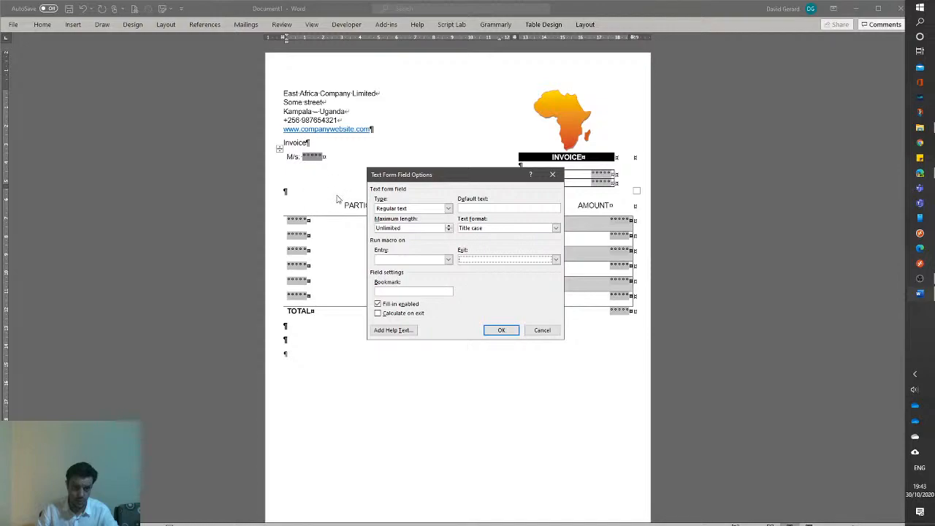
- Enter CompanyName as the M/s form field's bookmark, and try to apply it with a space as Company Name
{"action": "left_click", "coordinate": [398, 292]}
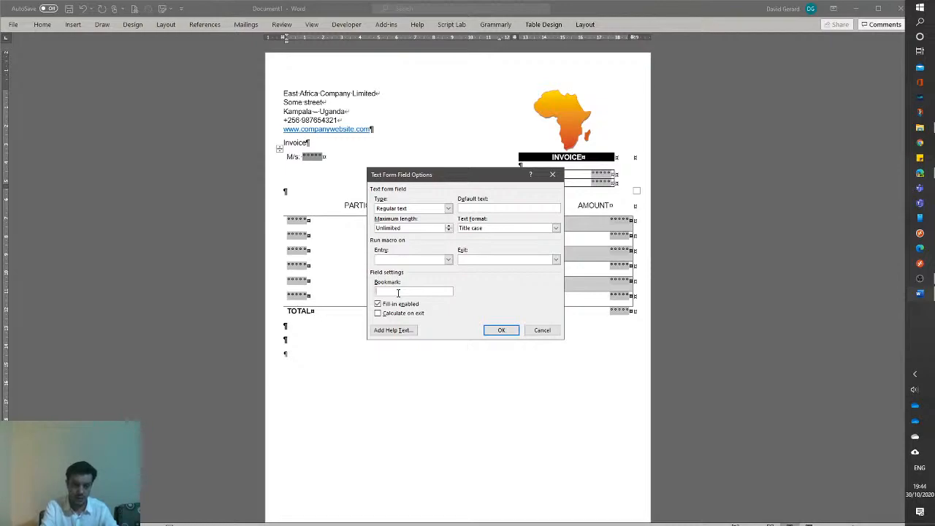
{"action": "type", "text": "CompanyName"}
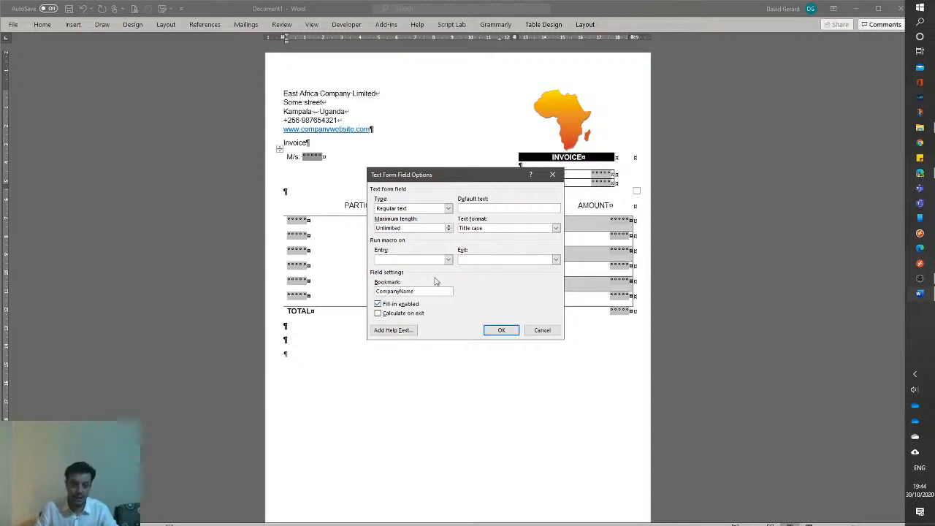
{"action": "left_click", "coordinate": [399, 292]}
{"action": "key", "text": "Tab"}
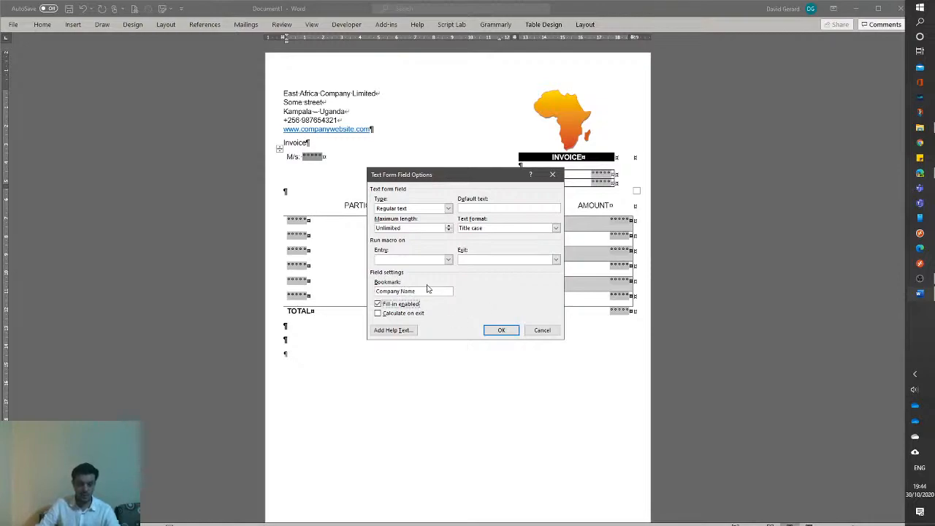
{"action": "left_click", "coordinate": [502, 330]}
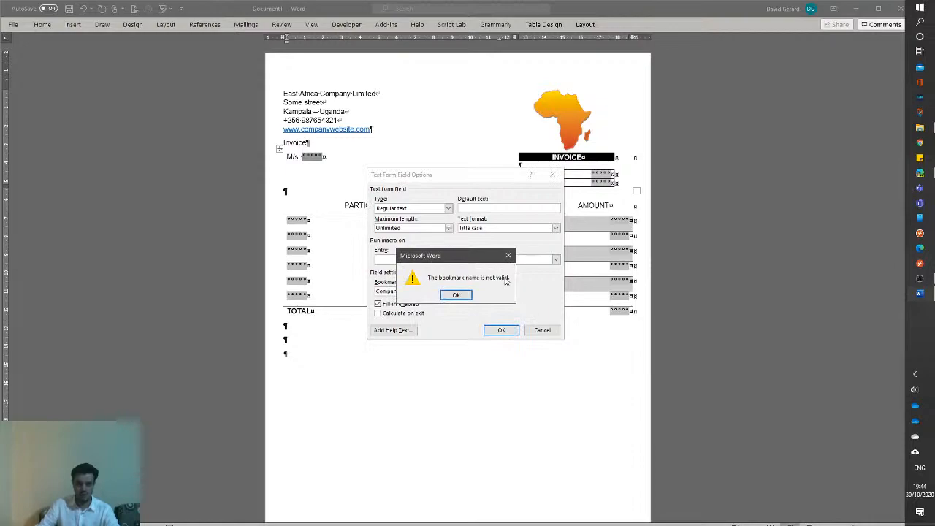
{"action": "left_click", "coordinate": [455, 294]}
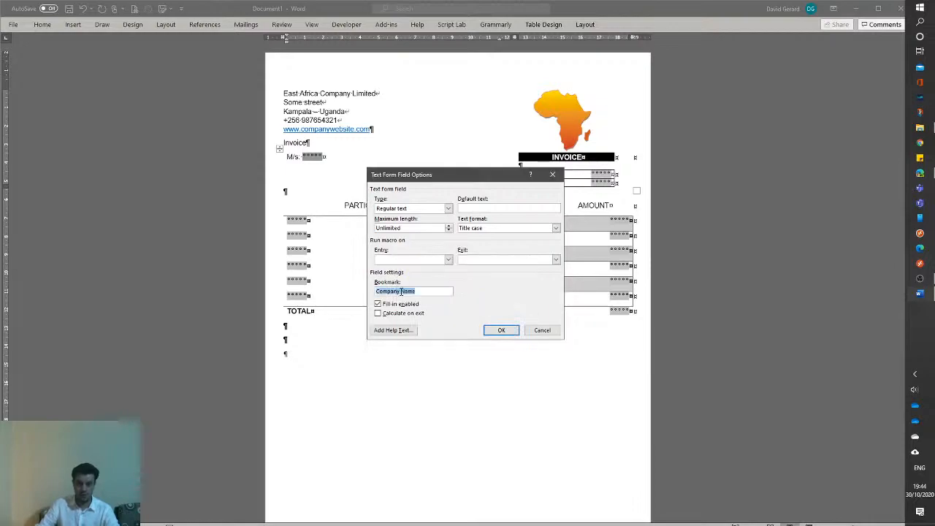
- Change the M/s form field's bookmark to Company_Name and apply the field options
{"action": "left_click", "coordinate": [401, 291]}
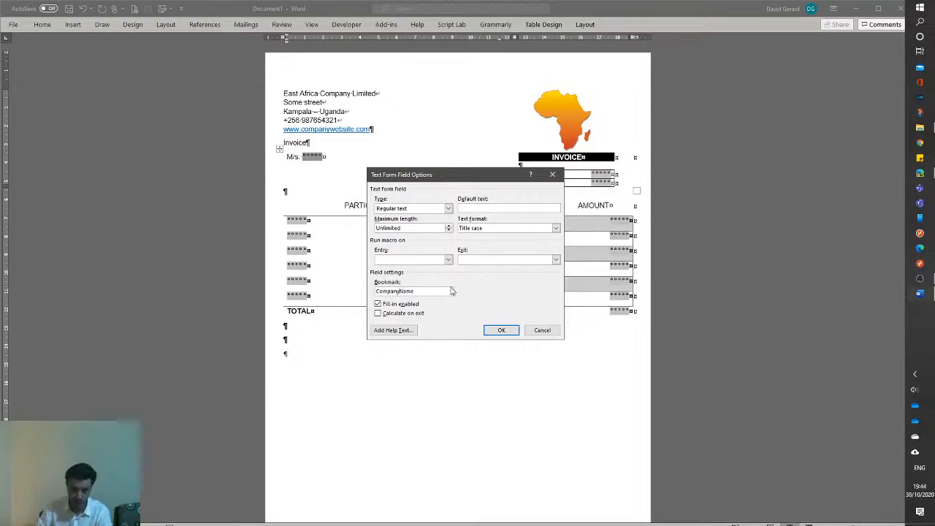
{"action": "type", "text": "_"}
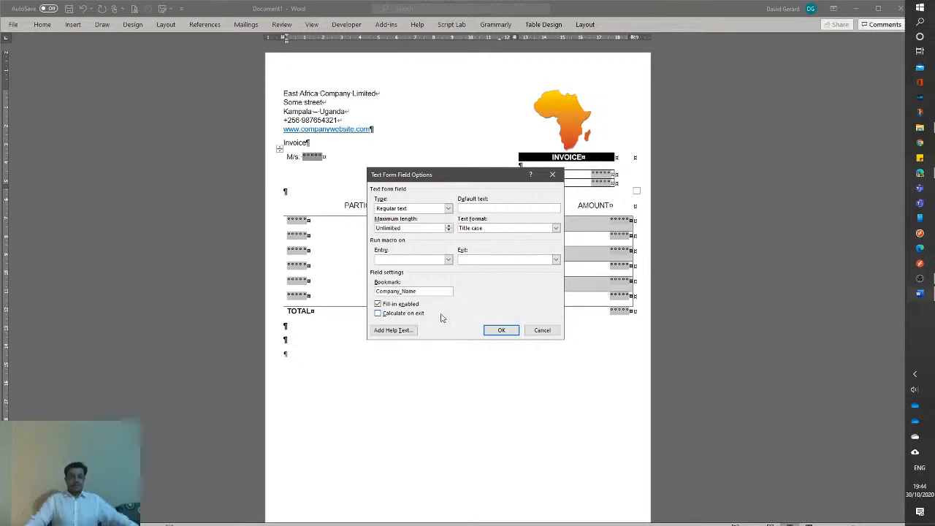
{"action": "left_click", "coordinate": [501, 329]}
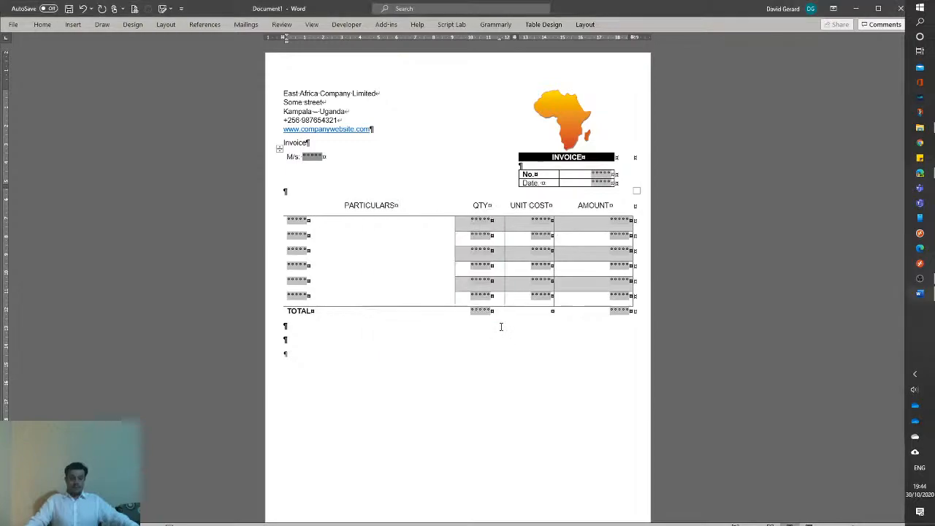
- Review the saved properties of the M/s form field, moving the dialog clear of the invoice tables
{"action": "double_click", "coordinate": [313, 157]}
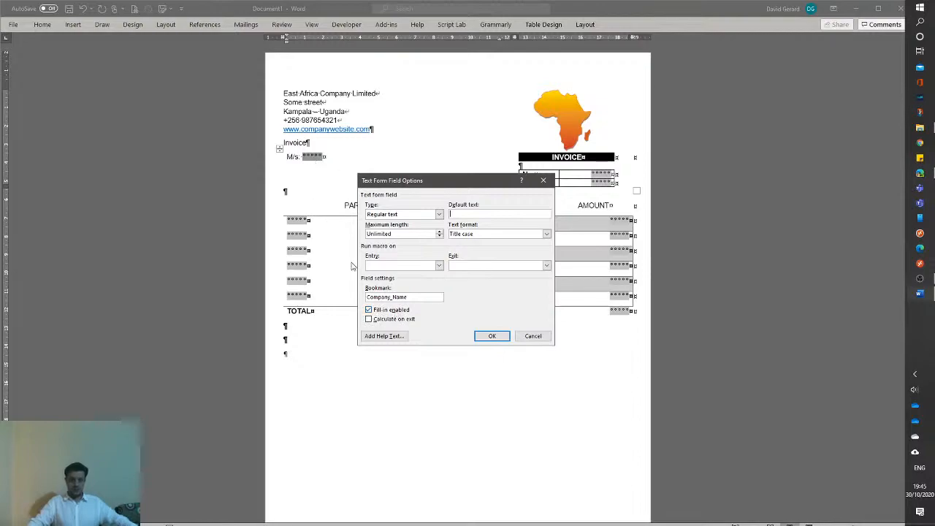
{"action": "left_click_drag", "start_coordinate": [492, 181], "coordinate": [347, 263]}
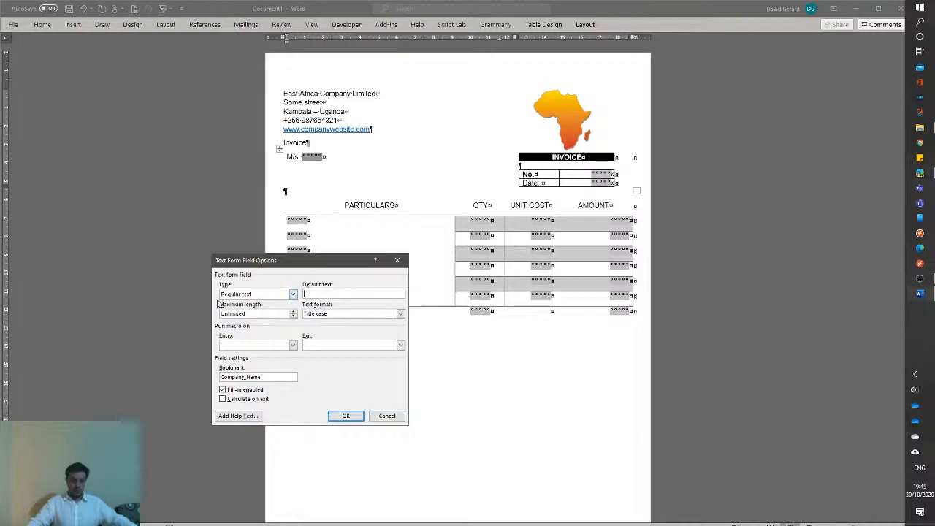
{"action": "left_click", "coordinate": [347, 416]}
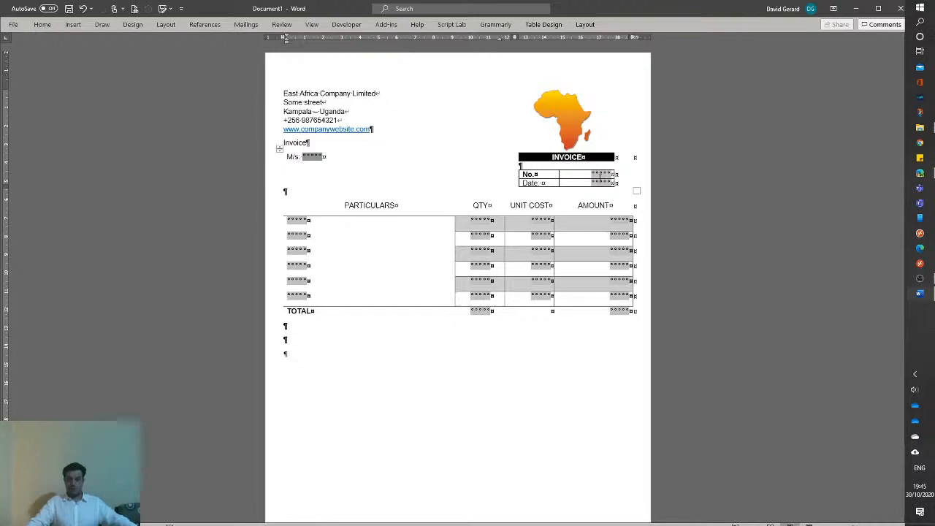
- In the No. form field's properties, set the type to Number and the number format to 0
{"action": "right_click", "coordinate": [600, 176]}
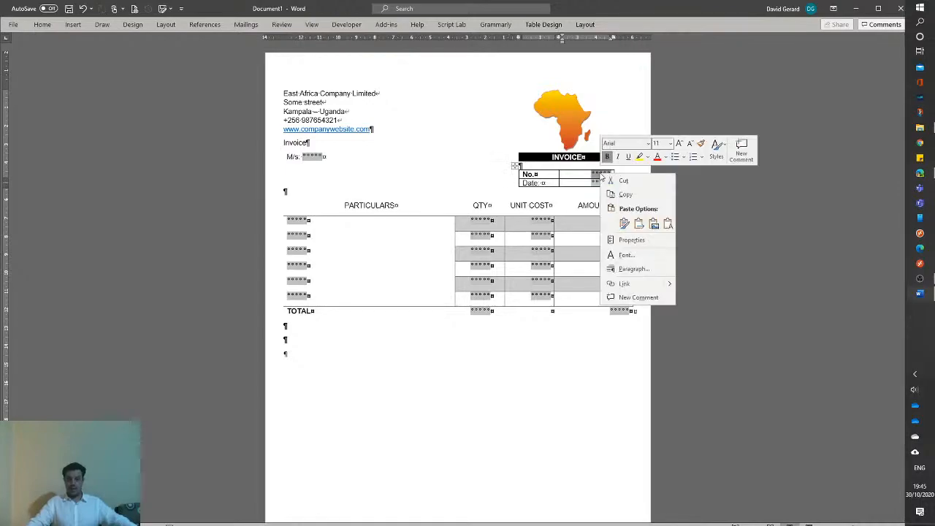
{"action": "left_click", "coordinate": [631, 239]}
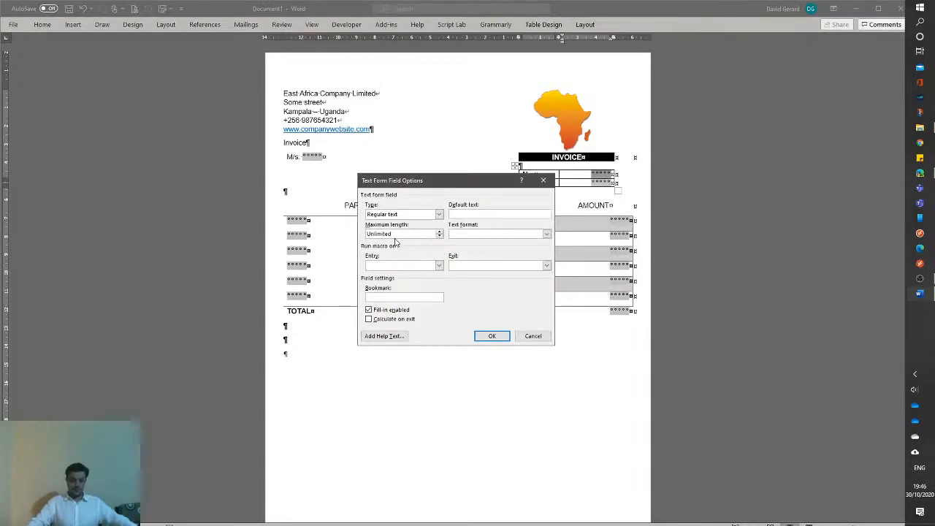
{"action": "left_click", "coordinate": [439, 215]}
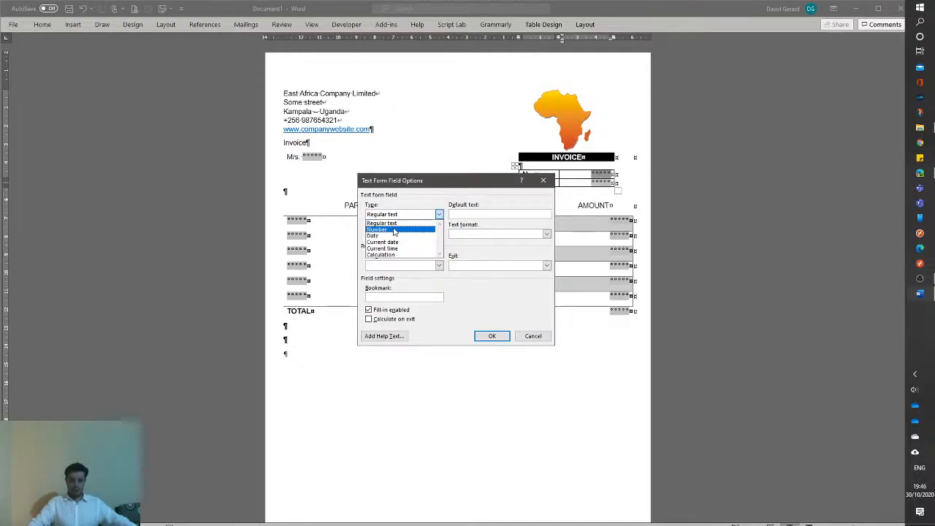
{"action": "left_click", "coordinate": [394, 231]}
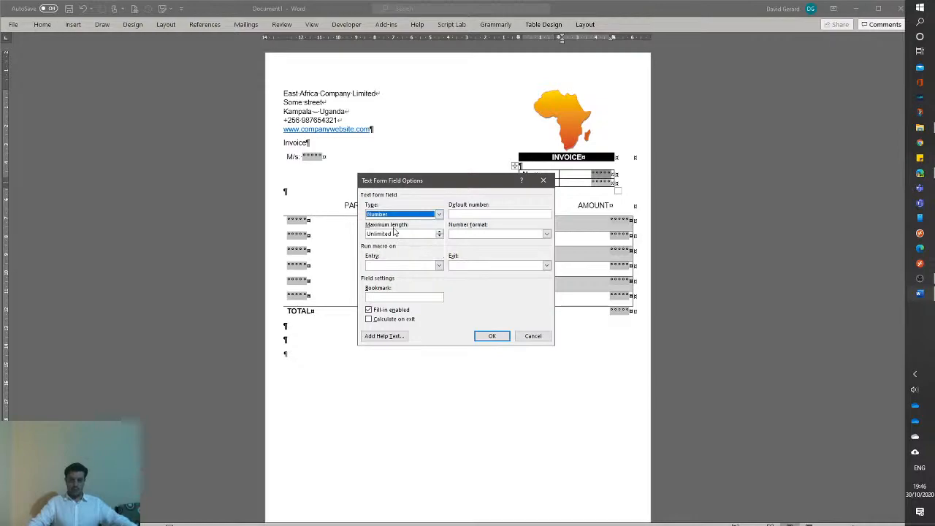
{"action": "left_click", "coordinate": [547, 234]}
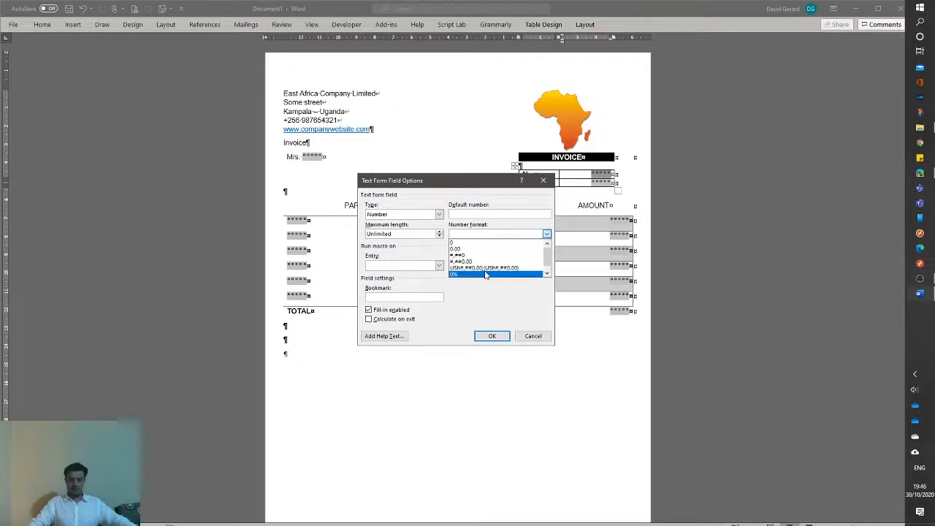
{"action": "scroll", "coordinate": [485, 273], "scroll_direction": "up", "scroll_amount": 1}
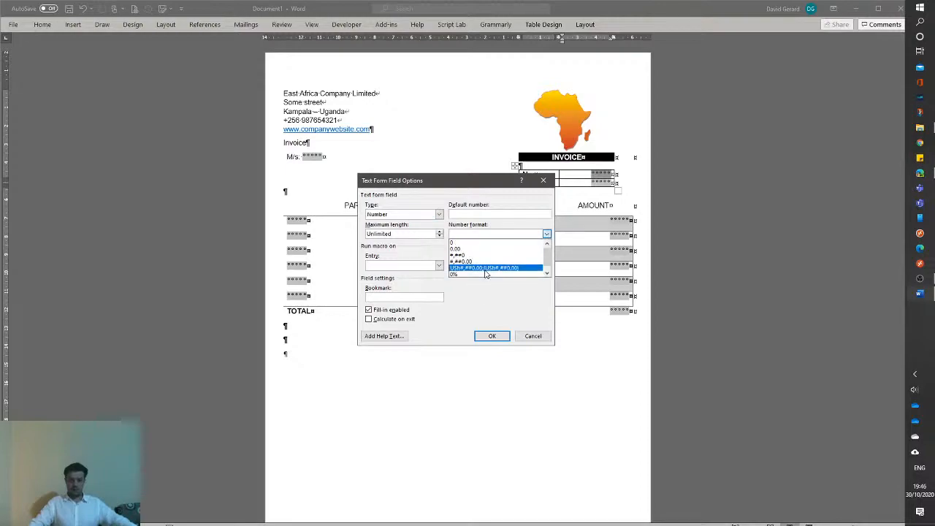
{"action": "left_click", "coordinate": [469, 242]}
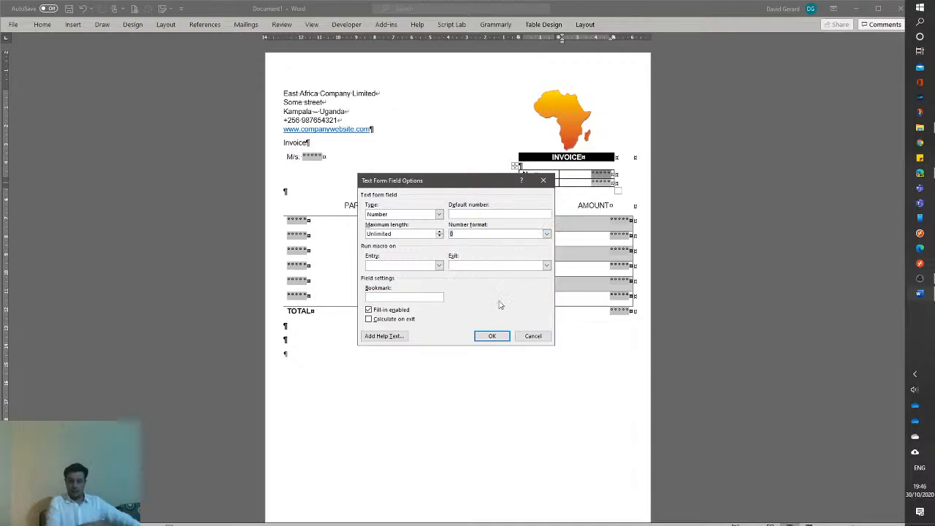
- Check the other number formats for the No. form field, keep 0, and apply the field options
{"action": "left_click", "coordinate": [504, 234]}
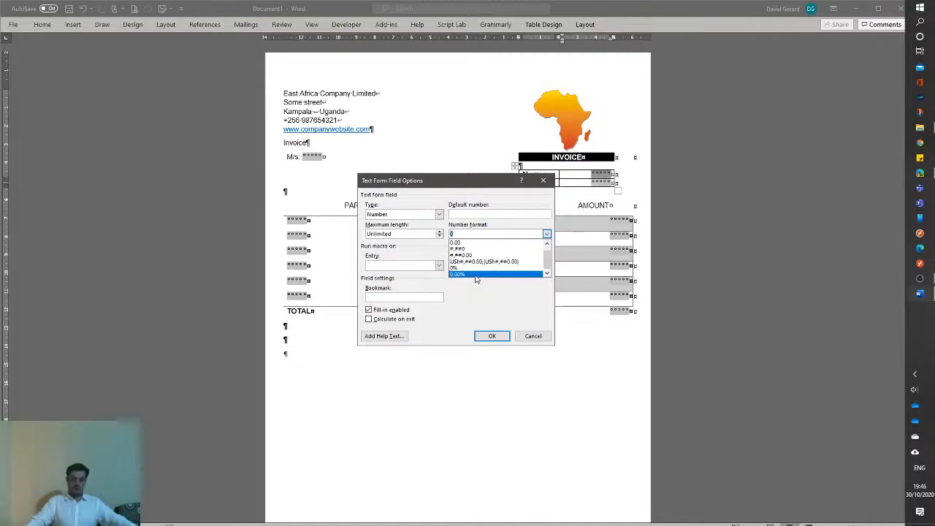
{"action": "left_click", "coordinate": [439, 257]}
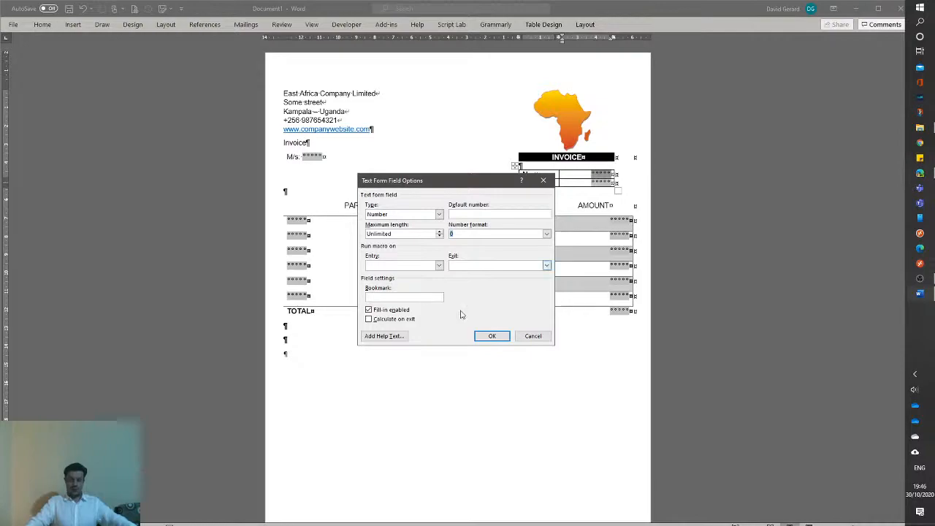
{"action": "left_click", "coordinate": [466, 213]}
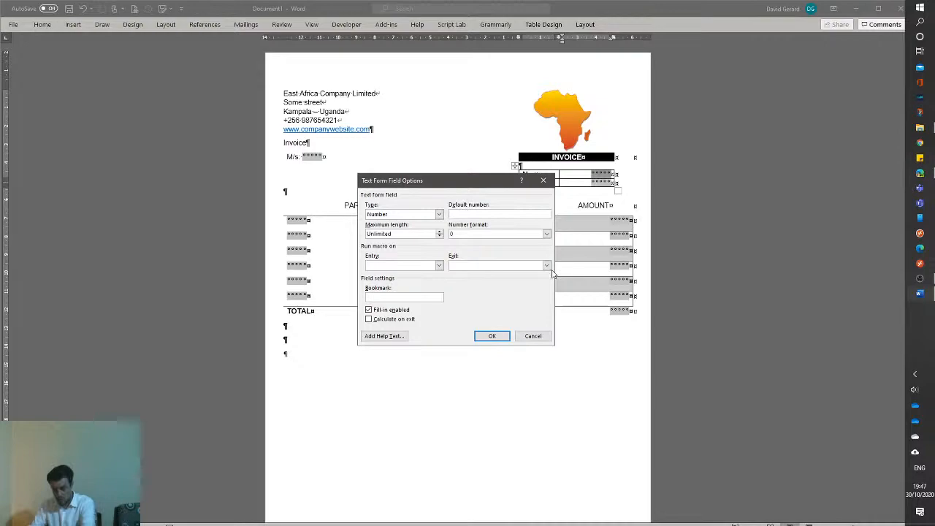
{"action": "left_click", "coordinate": [504, 337]}
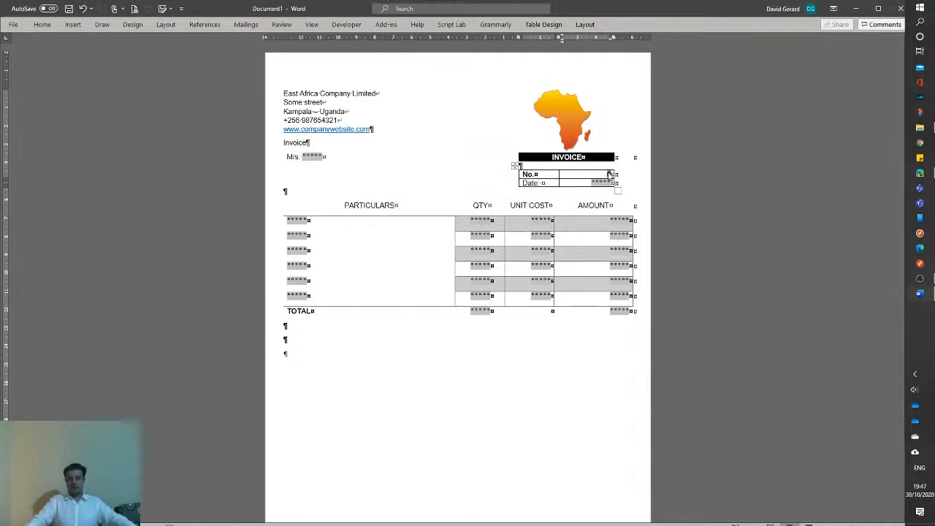
{"action": "left_click", "coordinate": [609, 174]}
- Open the properties of the form field beside the Date label and set its type to Date
{"action": "right_click", "coordinate": [602, 183]}
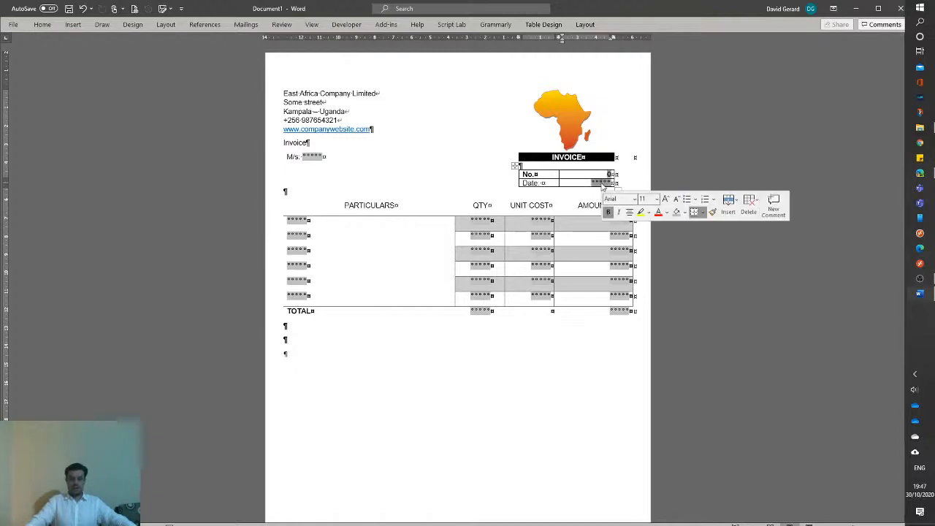
{"action": "right_click", "coordinate": [598, 182]}
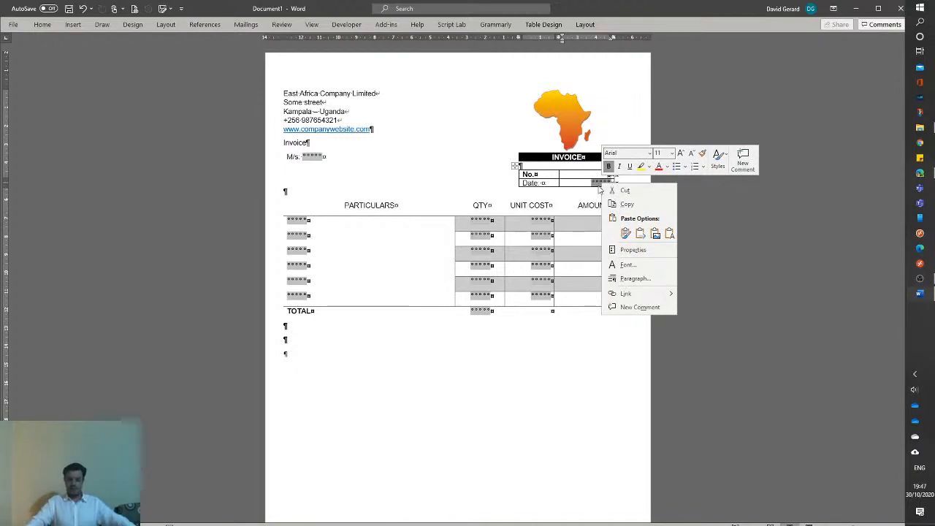
{"action": "left_click", "coordinate": [633, 250]}
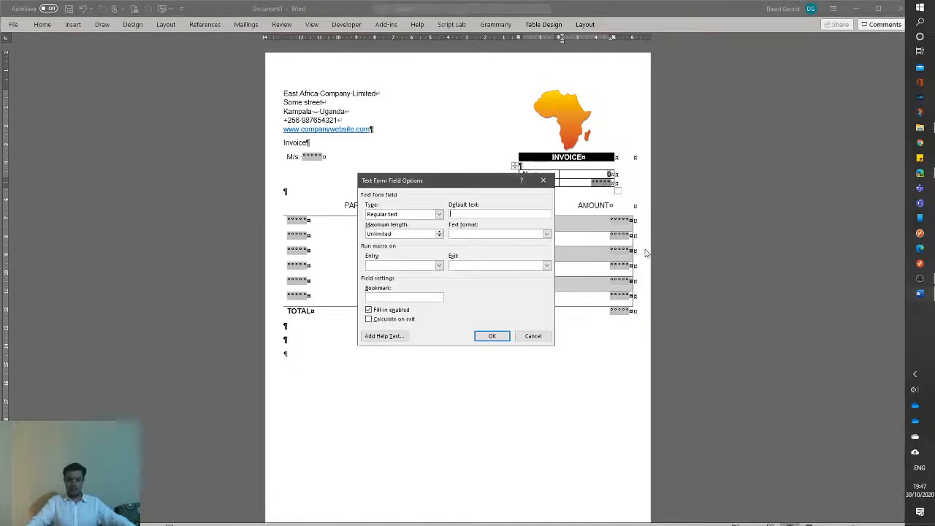
{"action": "left_click", "coordinate": [387, 215]}
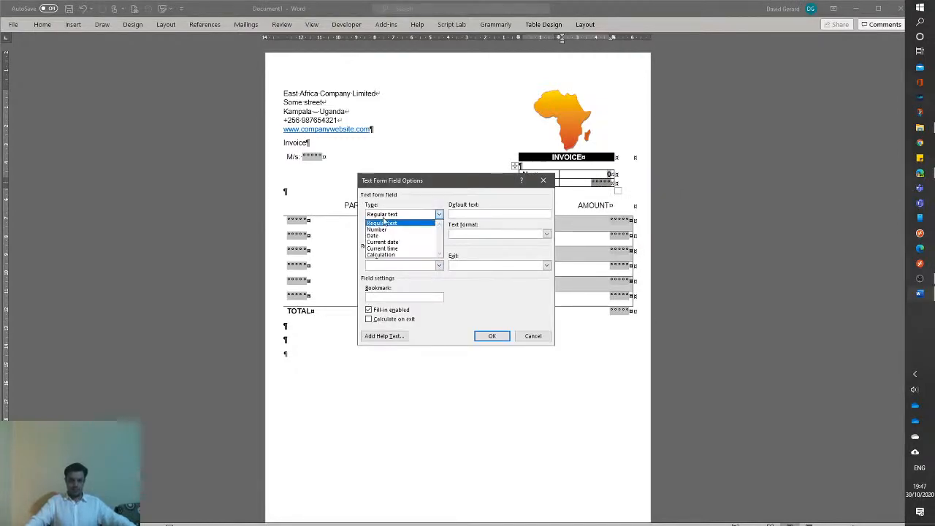
{"action": "left_click", "coordinate": [385, 236]}
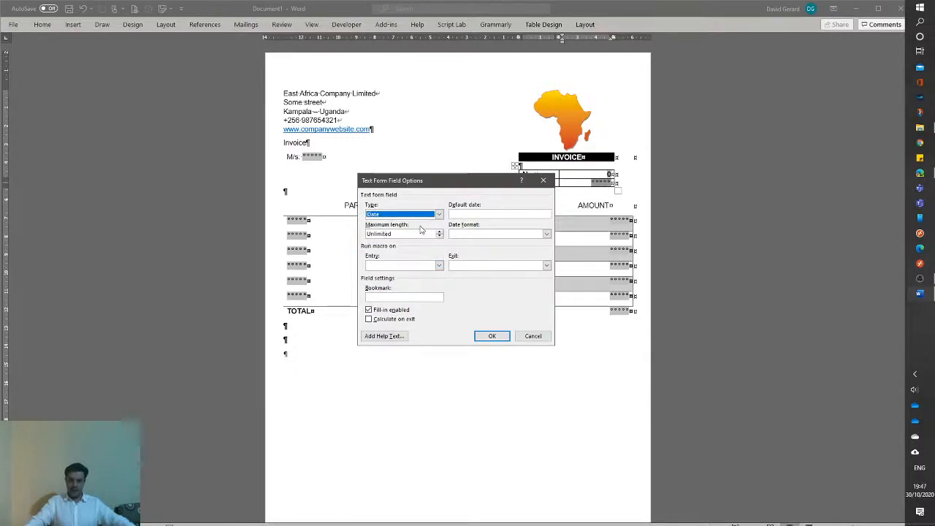
- Review the available date formats and set the Date form field's format to dd-MMM-yy
{"action": "left_click", "coordinate": [547, 233]}
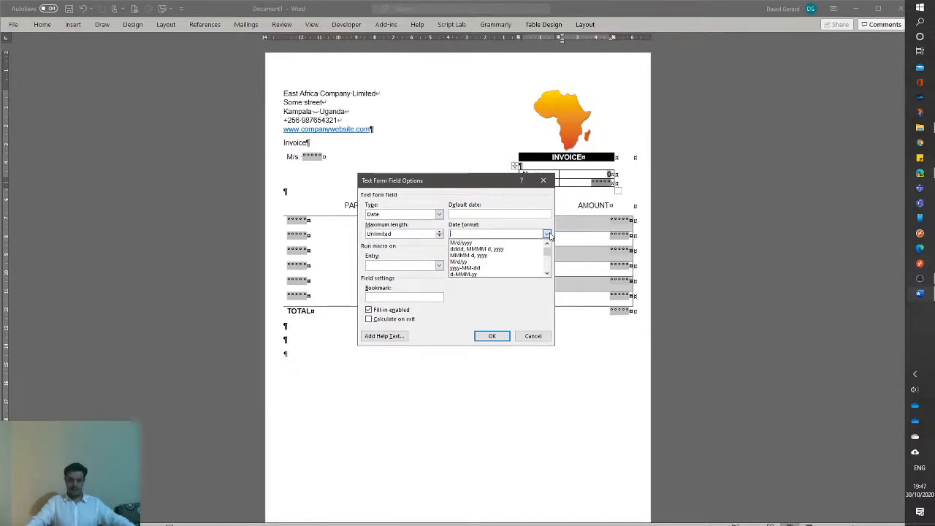
{"action": "scroll", "coordinate": [493, 270], "scroll_direction": "down", "scroll_amount": 4}
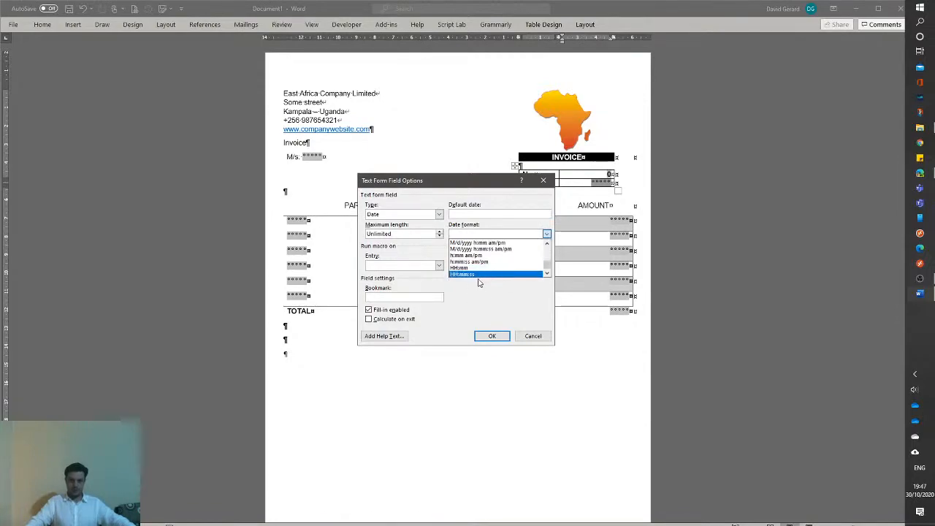
{"action": "scroll", "coordinate": [482, 281], "scroll_direction": "up", "scroll_amount": 4}
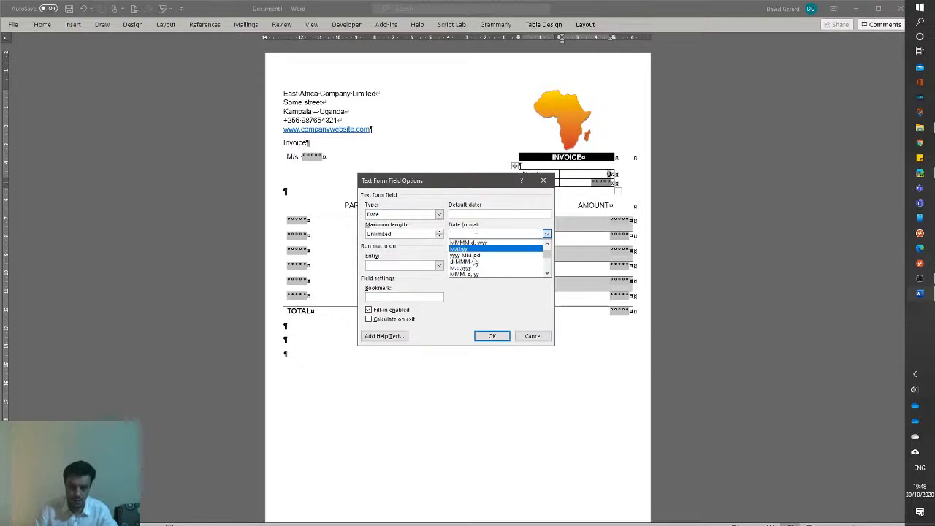
{"action": "left_click", "coordinate": [471, 262]}
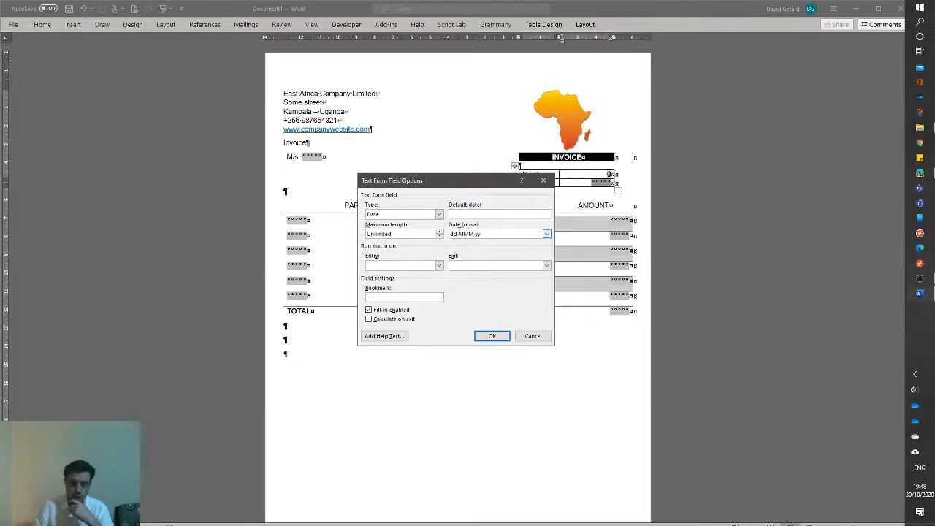
{"action": "double_click", "coordinate": [480, 233]}
{"action": "left_click", "coordinate": [453, 233]}
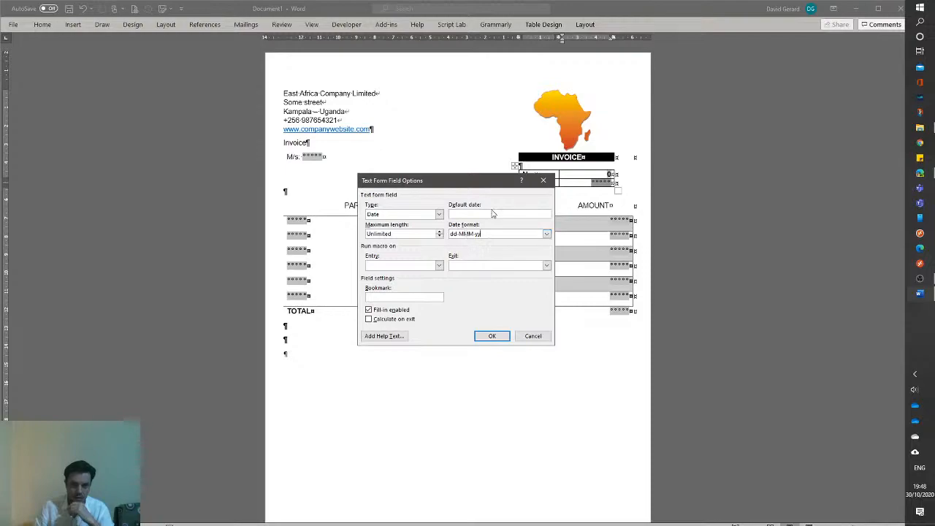
- Review the Date form field's type options and reselect Date
{"action": "left_click", "coordinate": [376, 215]}
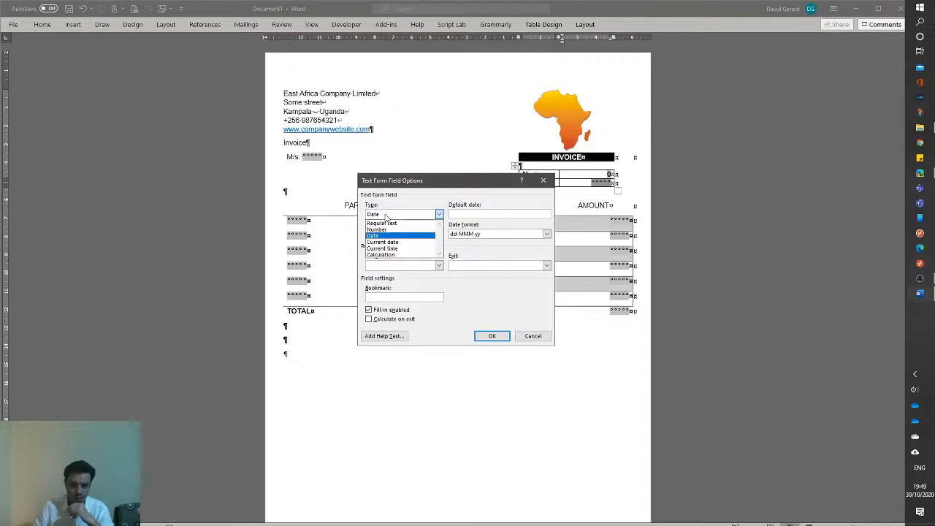
{"action": "left_click", "coordinate": [387, 235]}
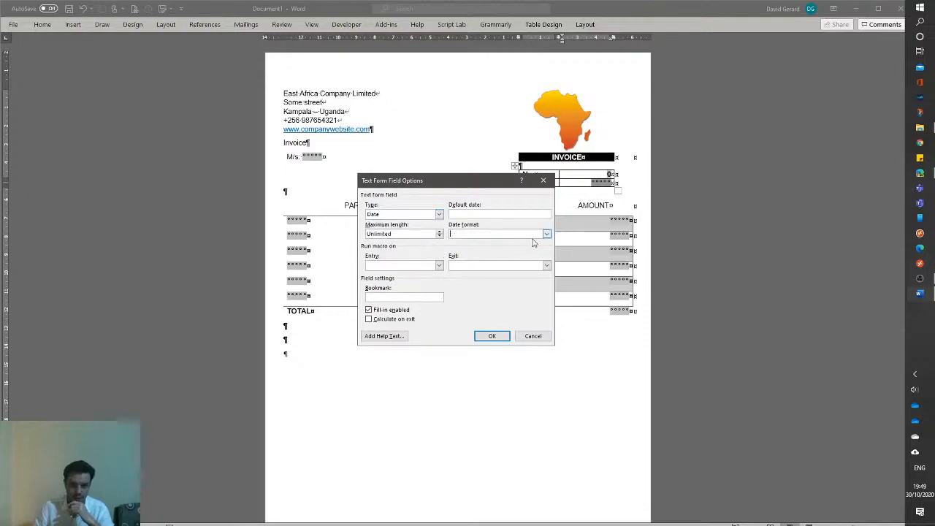
- Set the date format of the invoice's Date form field to dd-MMM-yy
{"action": "left_click", "coordinate": [545, 233]}
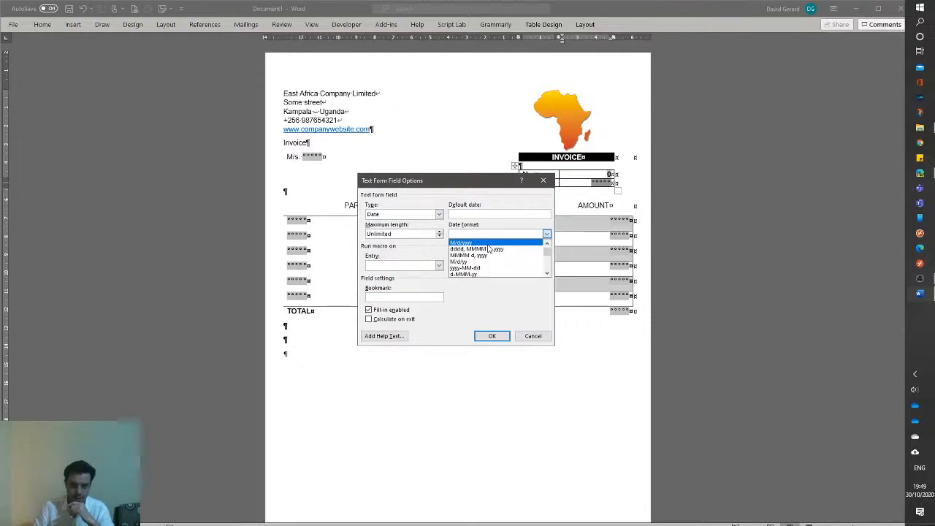
{"action": "left_click", "coordinate": [467, 273]}
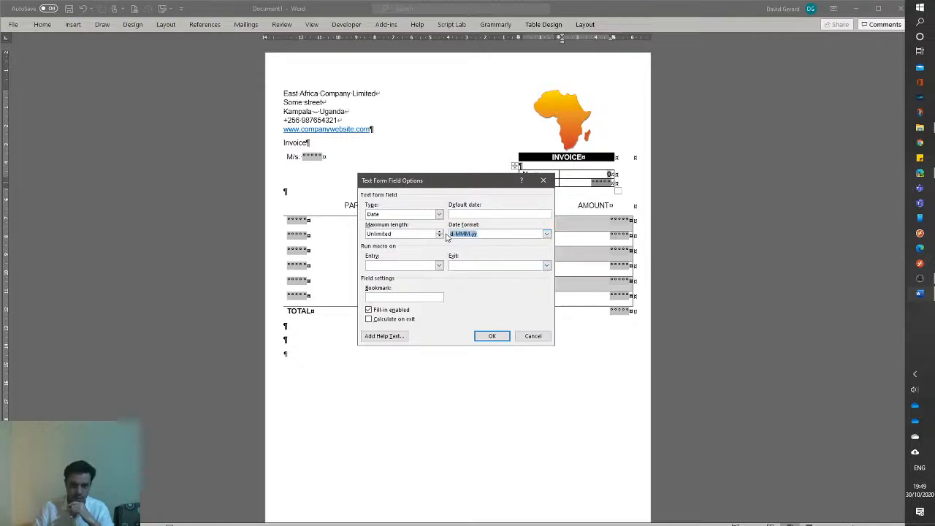
{"action": "left_click", "coordinate": [449, 234]}
{"action": "type", "text": "d"}
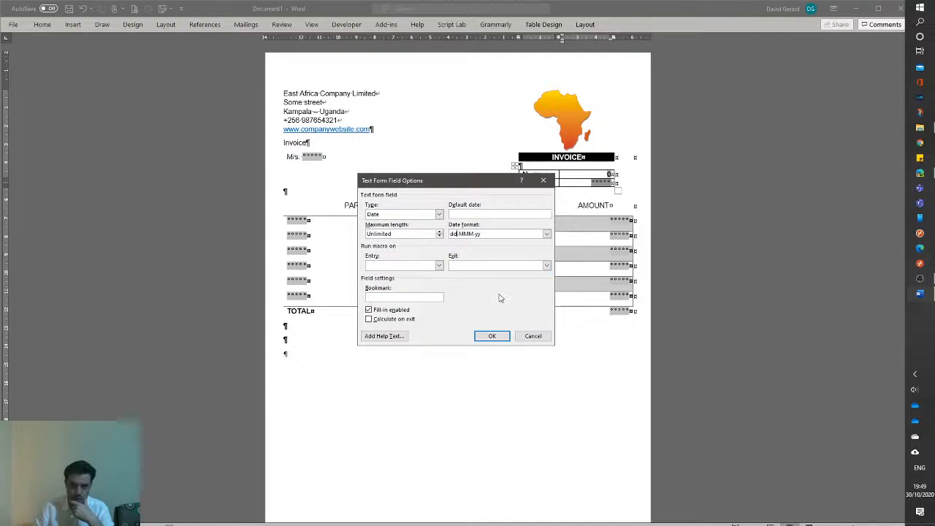
{"action": "key", "text": "Return"}
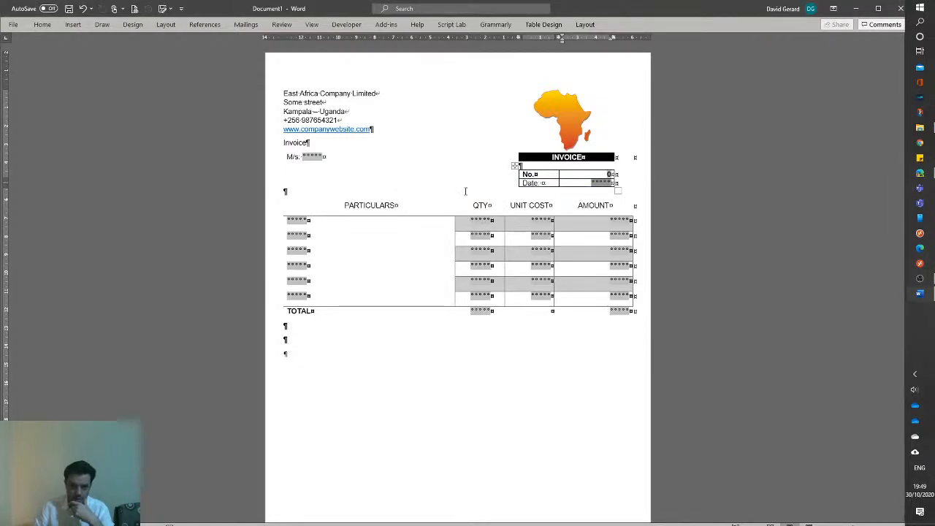
- Set the text format of the form field in the first PARTICULARS row to First capital
{"action": "left_click", "coordinate": [289, 219]}
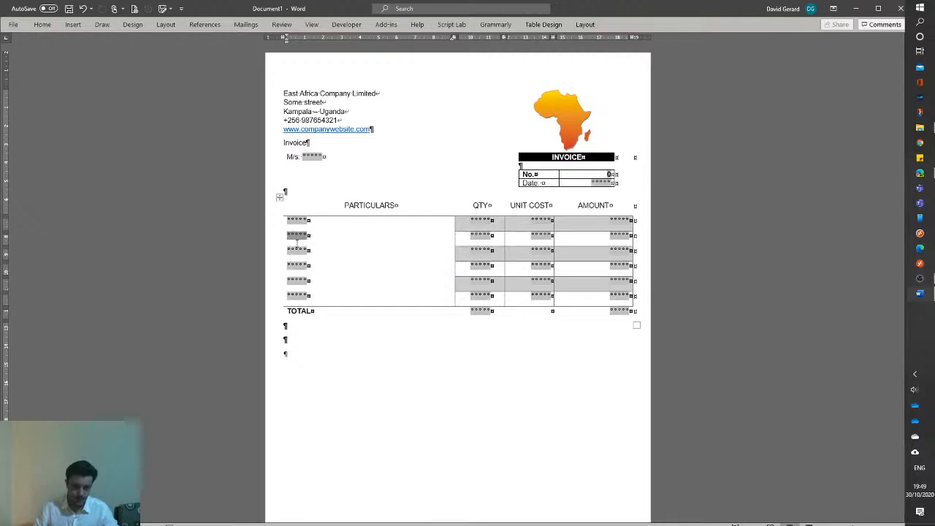
{"action": "left_click", "coordinate": [298, 266]}
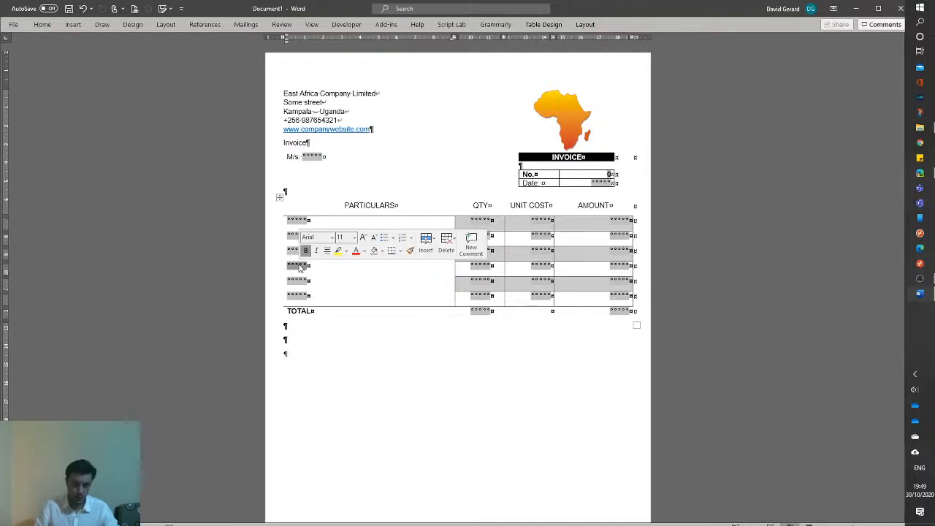
{"action": "left_click", "coordinate": [297, 219]}
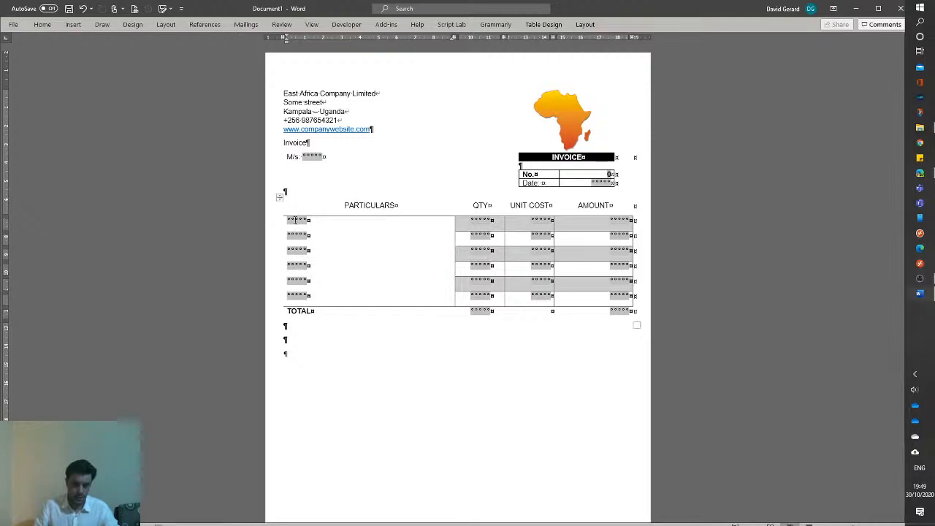
{"action": "right_click", "coordinate": [291, 220]}
{"action": "left_click", "coordinate": [324, 281]}
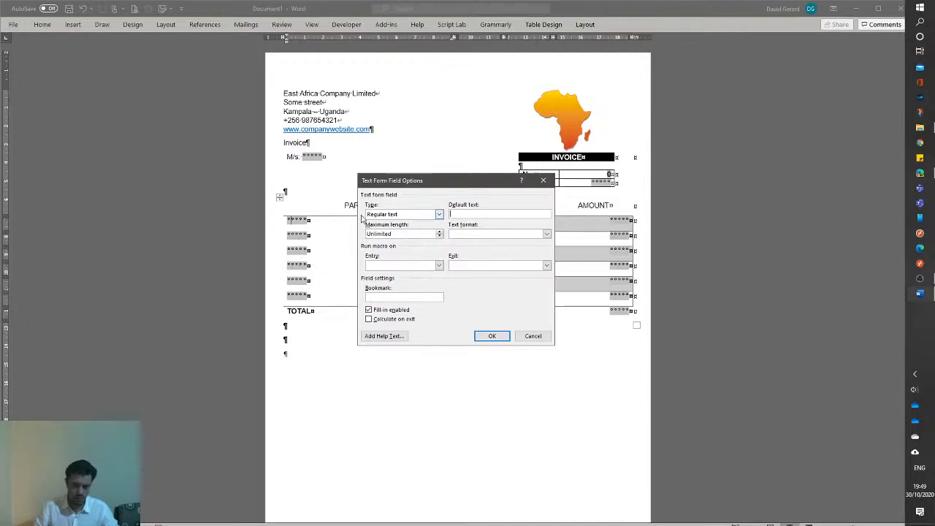
{"action": "left_click", "coordinate": [546, 234]}
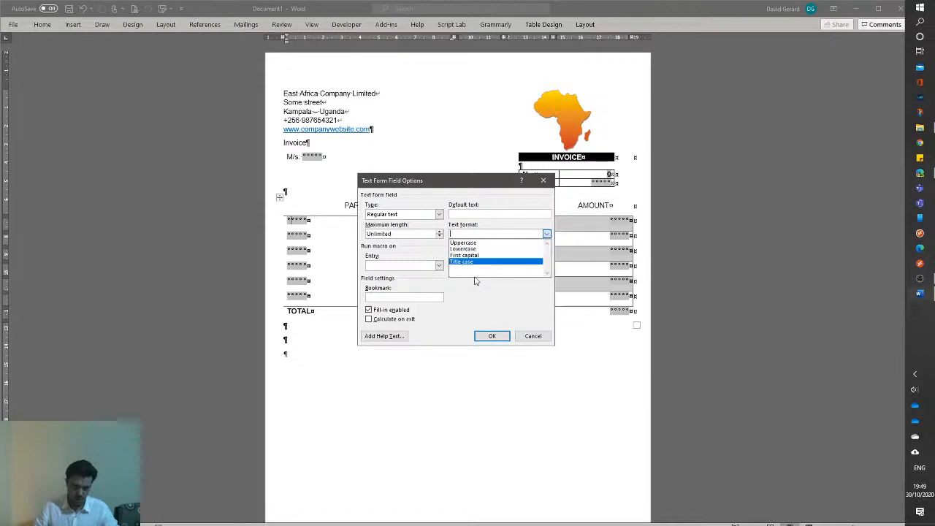
{"action": "left_click", "coordinate": [455, 294]}
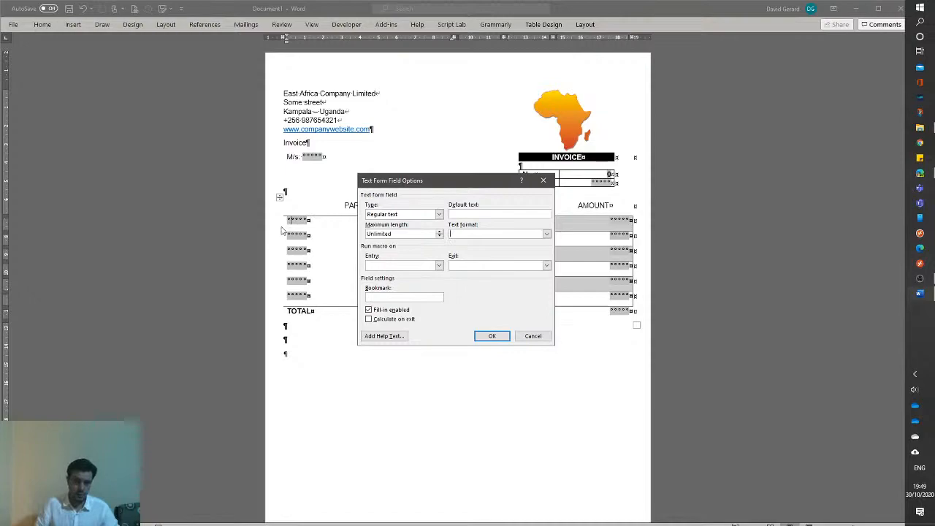
{"action": "left_click", "coordinate": [547, 233]}
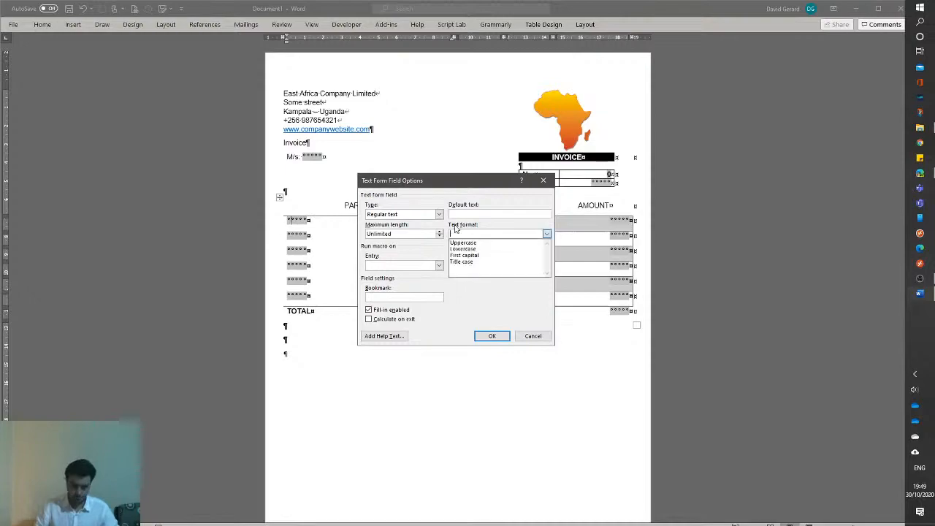
{"action": "left_click", "coordinate": [483, 256]}
{"action": "left_click", "coordinate": [491, 336]}
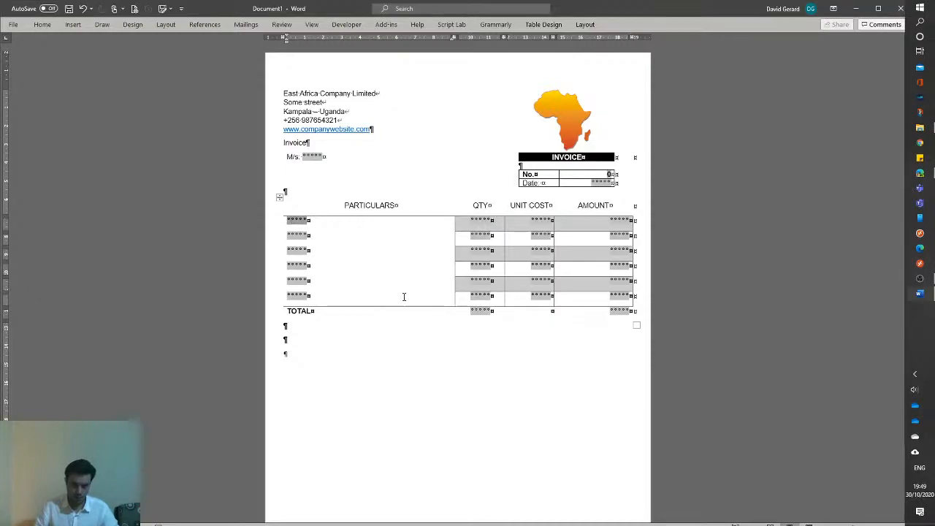
- Apply the First capital text format to the form field in the second PARTICULARS row
{"action": "left_click", "coordinate": [304, 237]}
{"action": "right_click", "coordinate": [304, 237]}
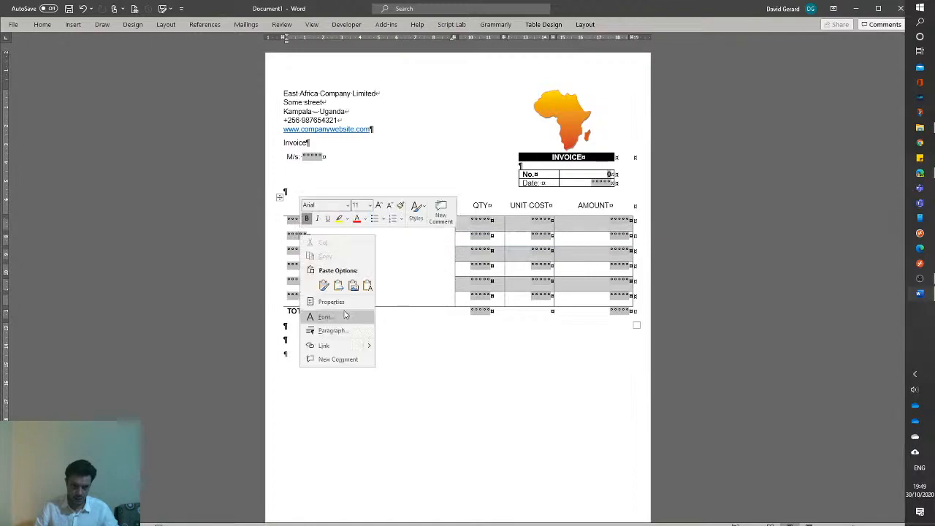
{"action": "left_click", "coordinate": [331, 301]}
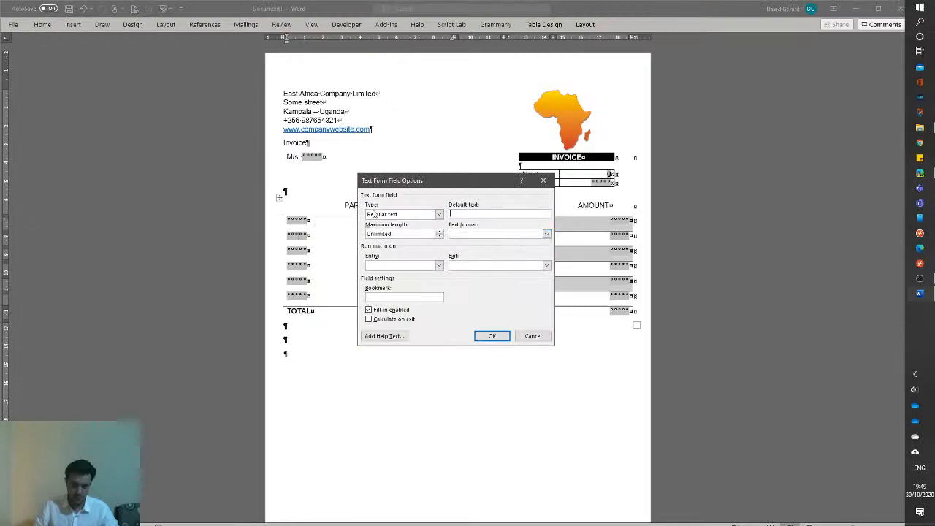
{"action": "left_click", "coordinate": [546, 234]}
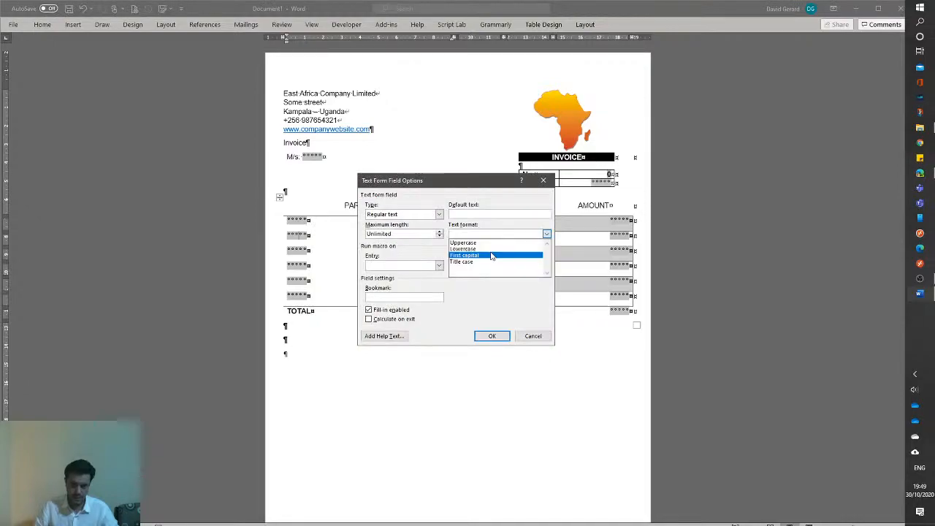
{"action": "left_click", "coordinate": [491, 256]}
{"action": "left_click", "coordinate": [491, 336]}
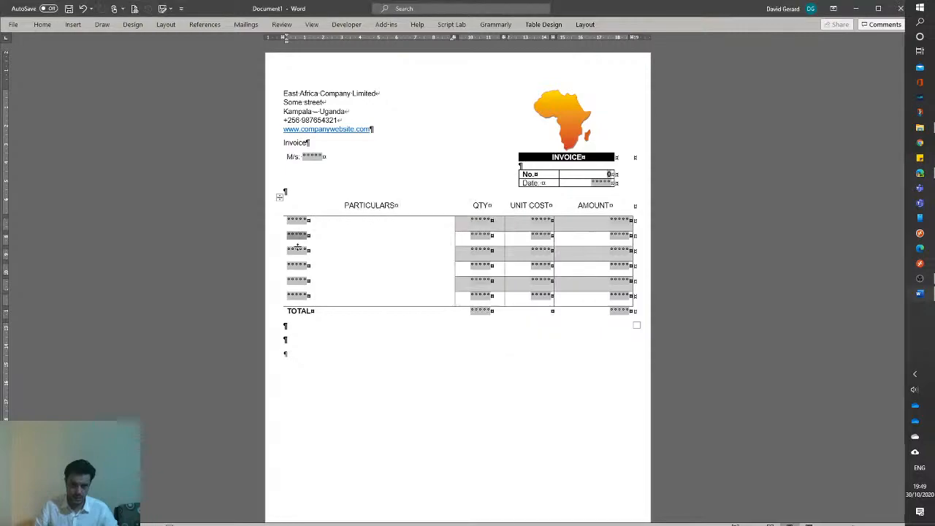
- Choose the text format for the form field in the third PARTICULARS row
{"action": "right_click", "coordinate": [298, 247]}
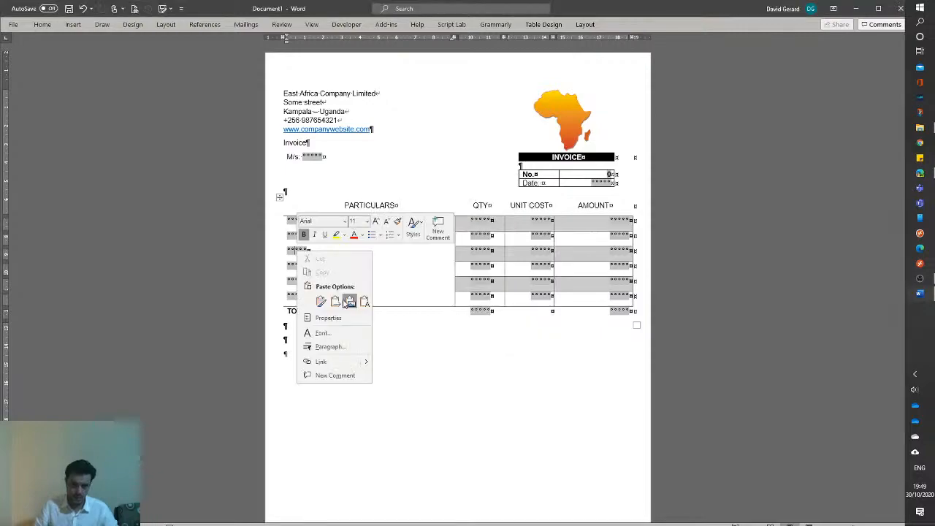
{"action": "left_click", "coordinate": [328, 317]}
{"action": "left_click", "coordinate": [547, 234]}
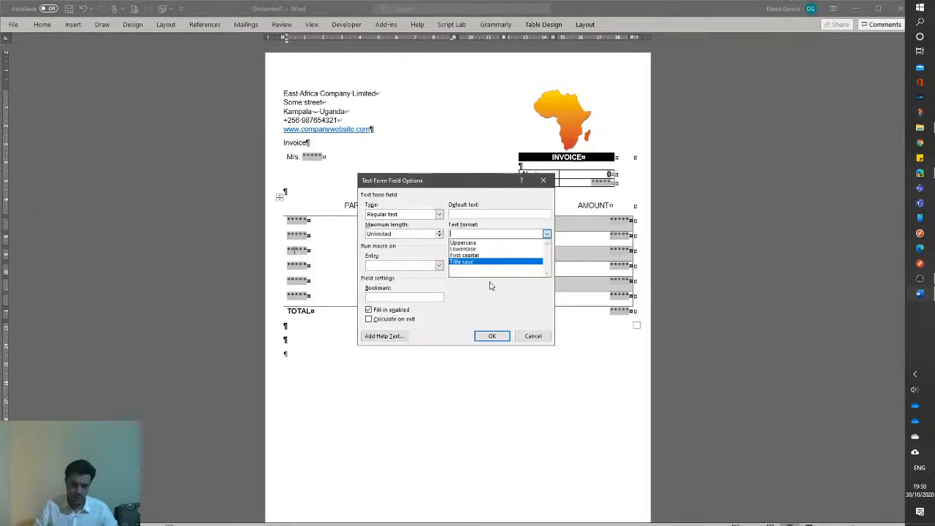
{"action": "left_click", "coordinate": [491, 336]}
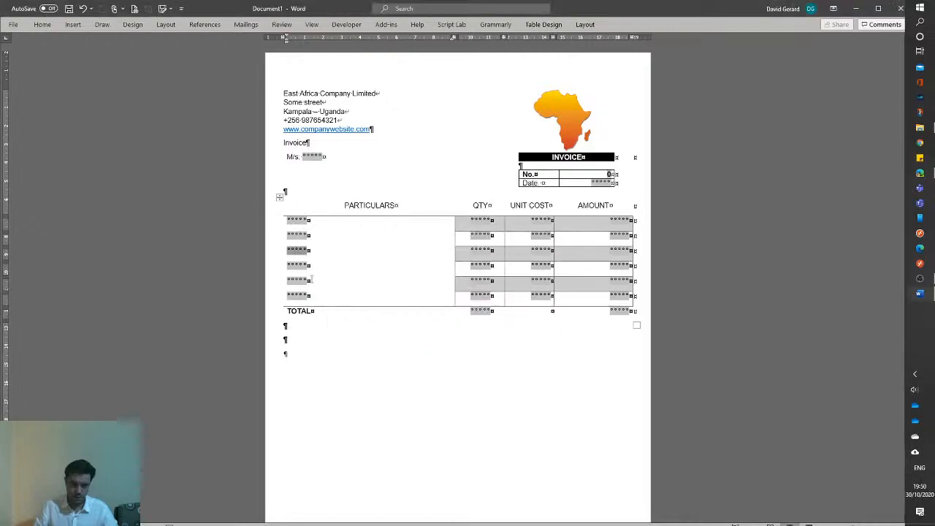
- Set the text format of the form field in the fourth PARTICULARS row to First capital
{"action": "right_click", "coordinate": [311, 280]}
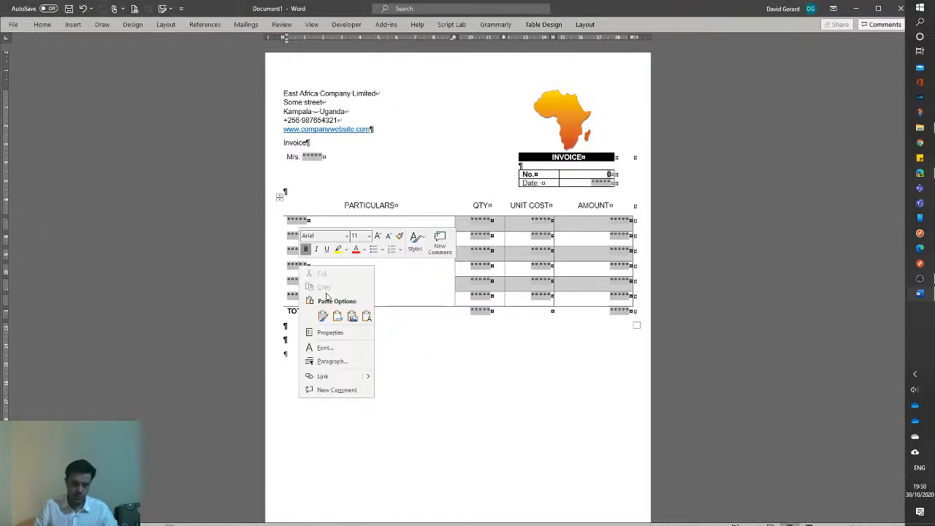
{"action": "left_click", "coordinate": [330, 332]}
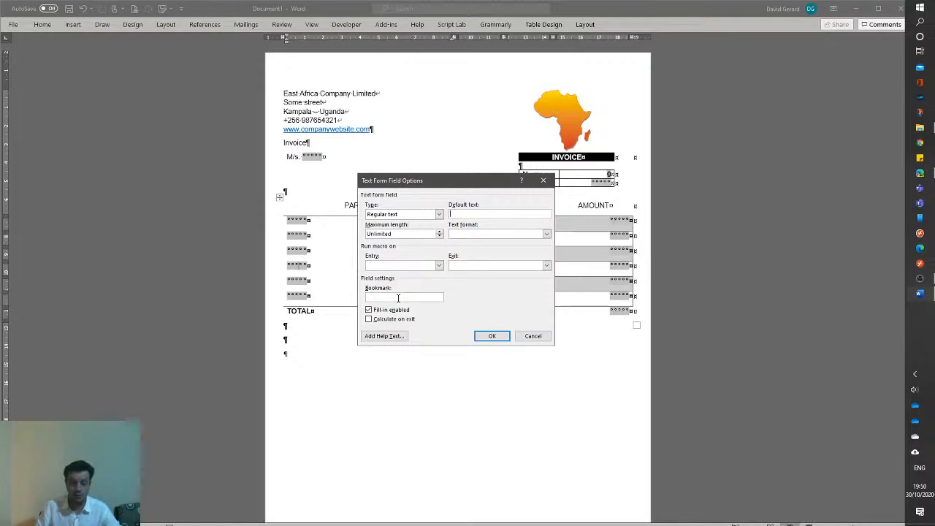
{"action": "left_click", "coordinate": [398, 298]}
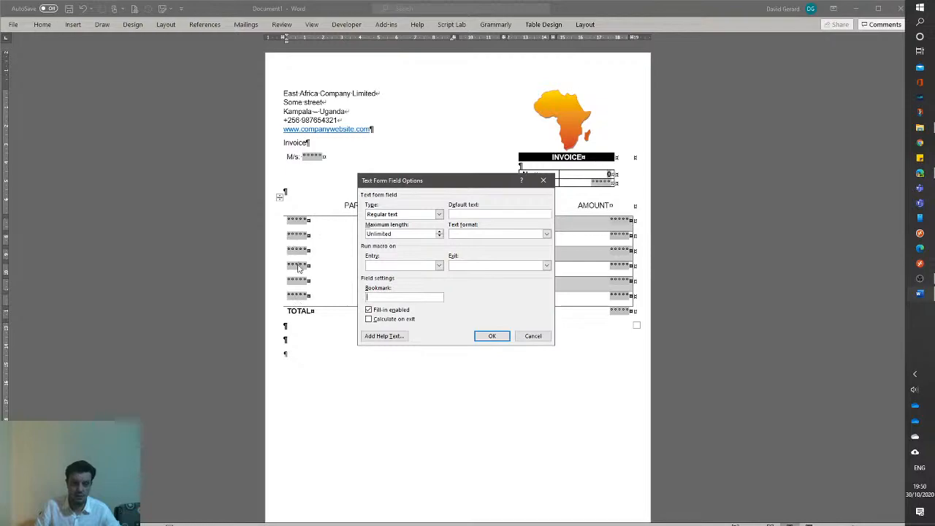
{"action": "left_click", "coordinate": [547, 234]}
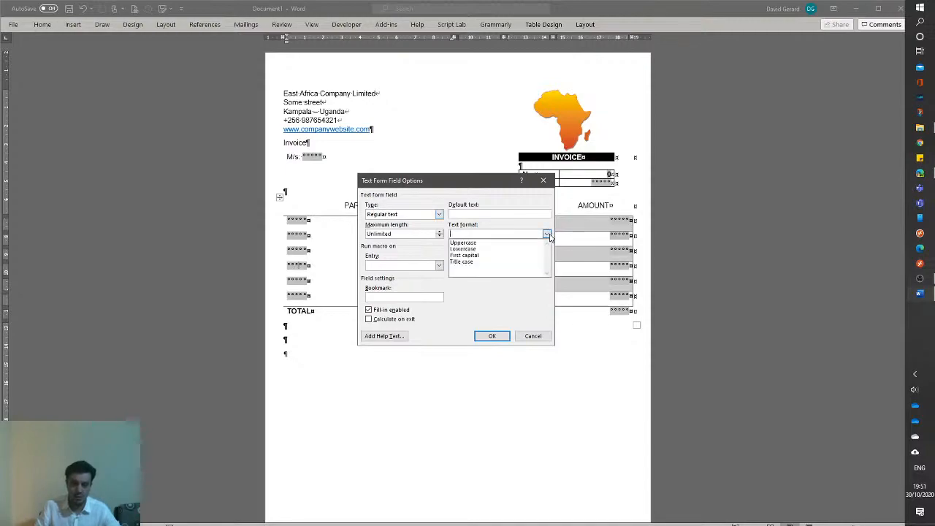
{"action": "left_click", "coordinate": [490, 256]}
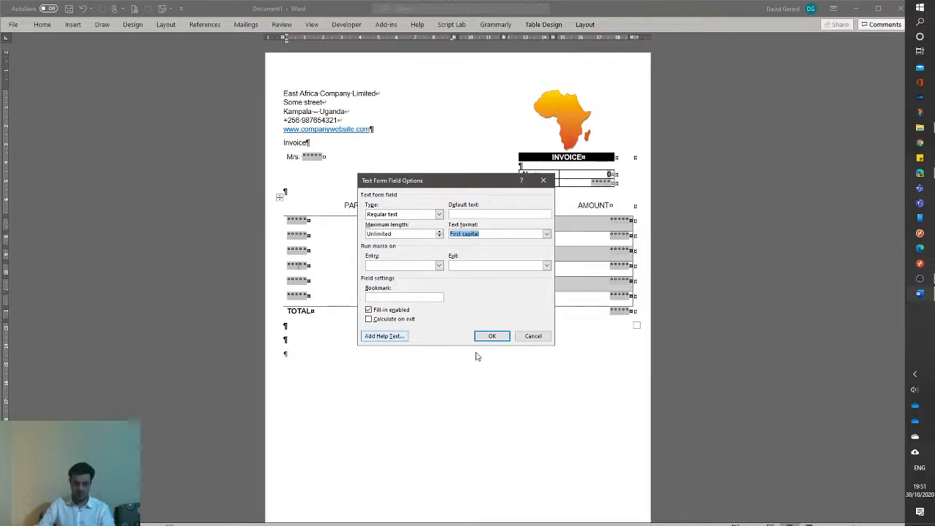
{"action": "left_click", "coordinate": [492, 336]}
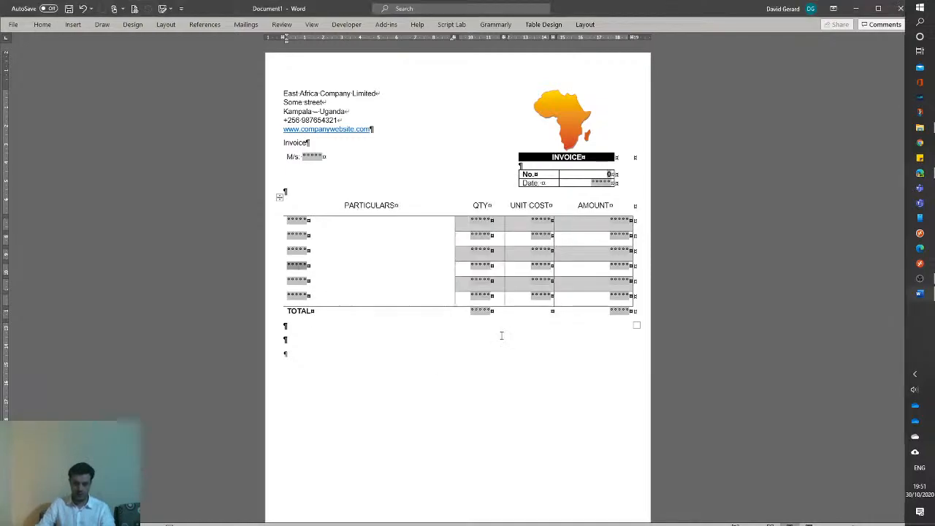
- Set the text format of the form field in the fifth PARTICULARS row to First capital
{"action": "right_click", "coordinate": [295, 278]}
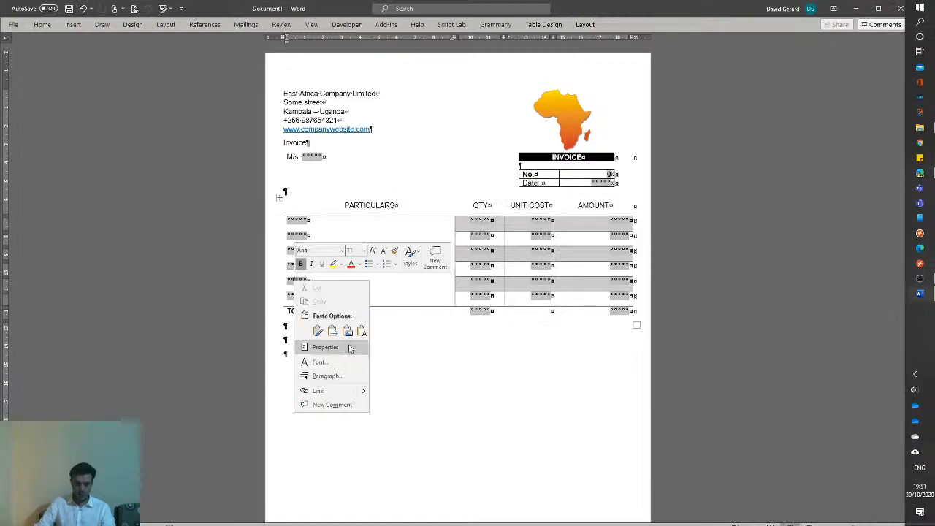
{"action": "left_click", "coordinate": [321, 347]}
{"action": "left_click", "coordinate": [477, 267]}
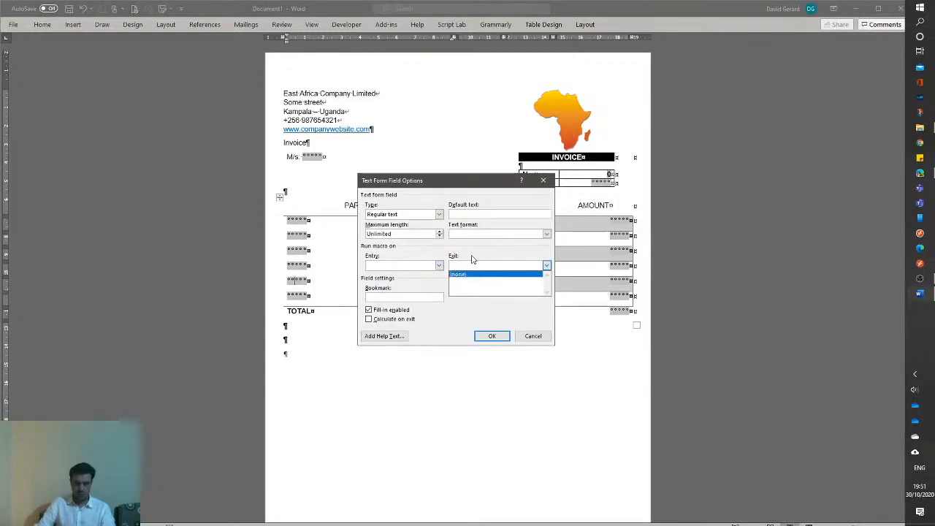
{"action": "left_click", "coordinate": [547, 233]}
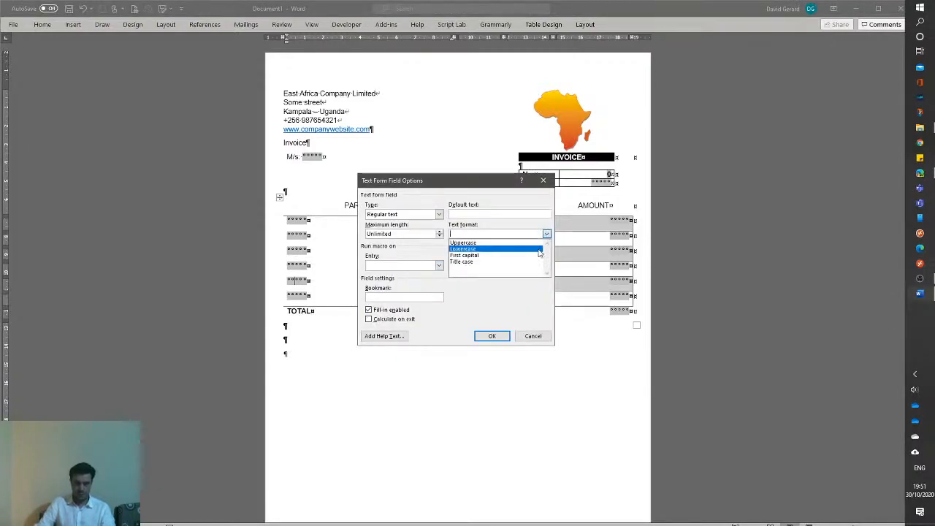
{"action": "left_click", "coordinate": [531, 256]}
{"action": "left_click", "coordinate": [482, 335]}
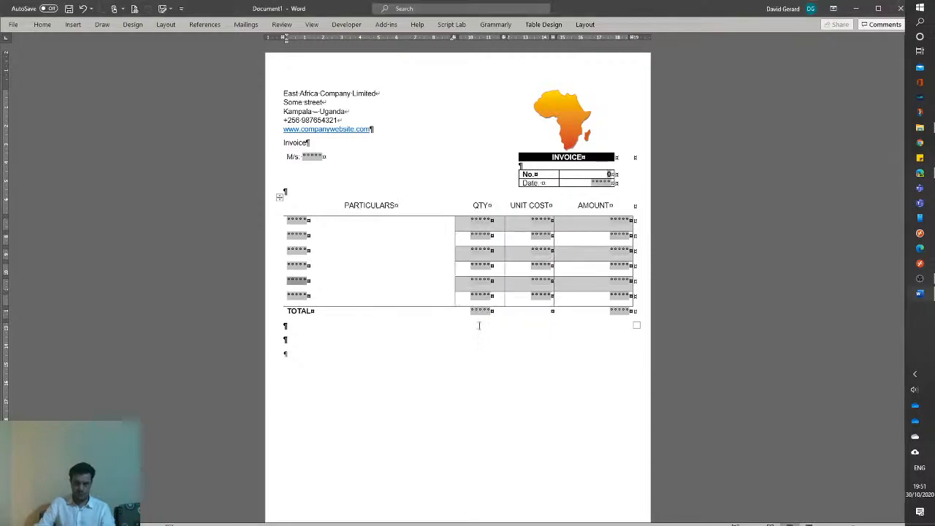
- Set the text format of the form field in the sixth PARTICULARS row to First capital
{"action": "right_click", "coordinate": [300, 297]}
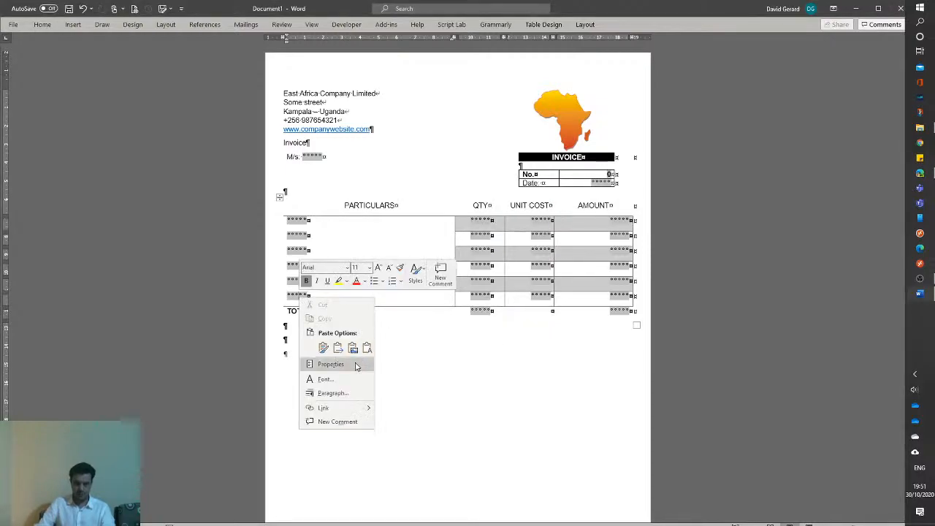
{"action": "left_click", "coordinate": [356, 364]}
{"action": "left_click", "coordinate": [546, 234]}
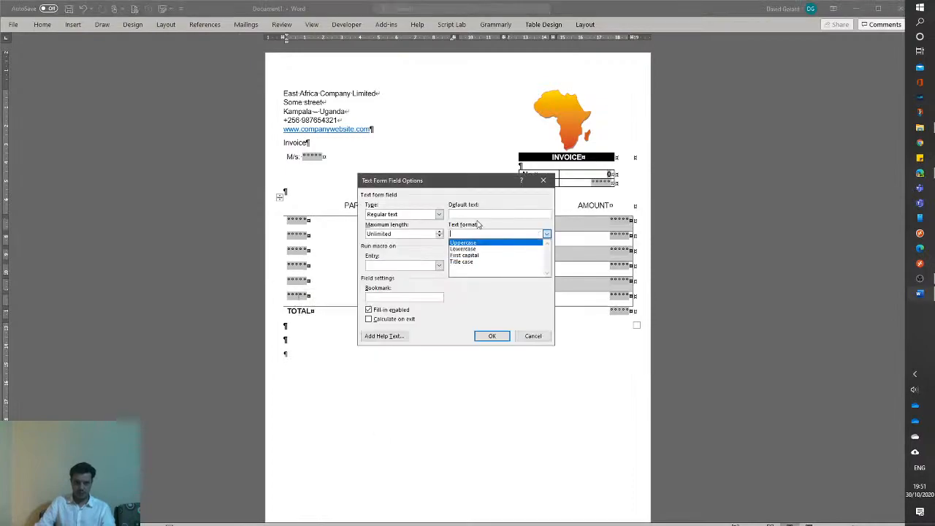
{"action": "left_click", "coordinate": [478, 257]}
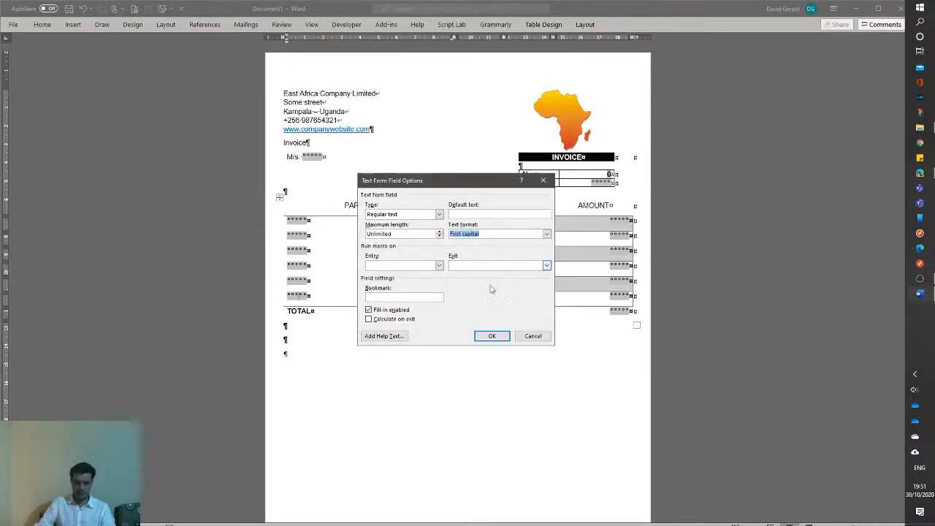
{"action": "left_click", "coordinate": [492, 336]}
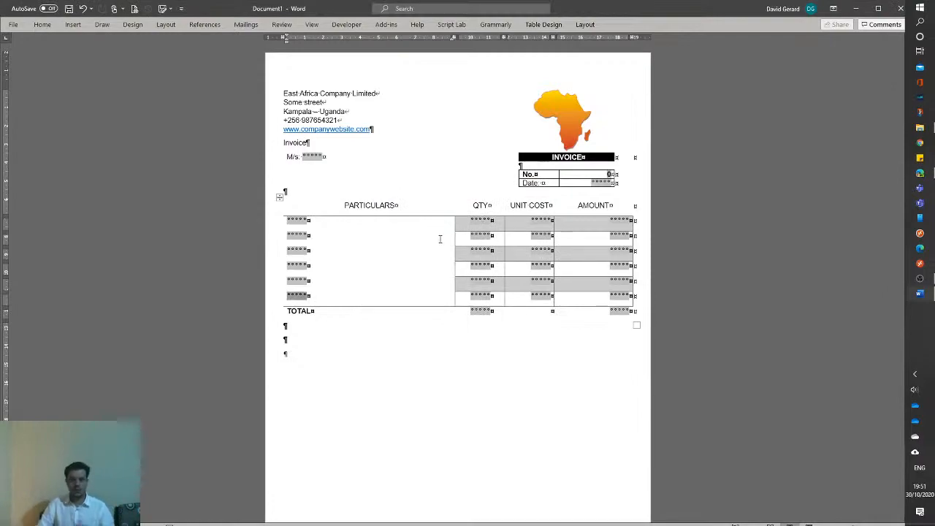
- Set the form field in the first QTY row to type Number with number format 0
{"action": "right_click", "coordinate": [485, 219]}
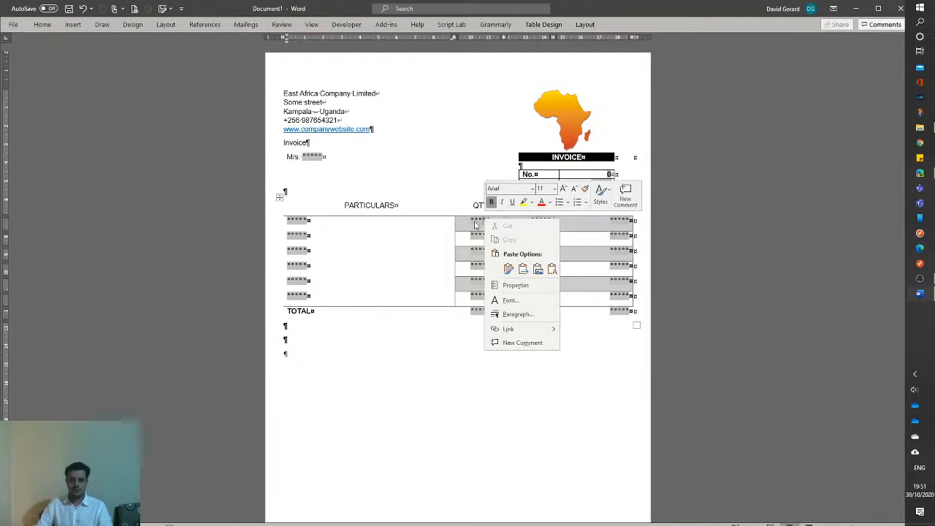
{"action": "left_click", "coordinate": [515, 285]}
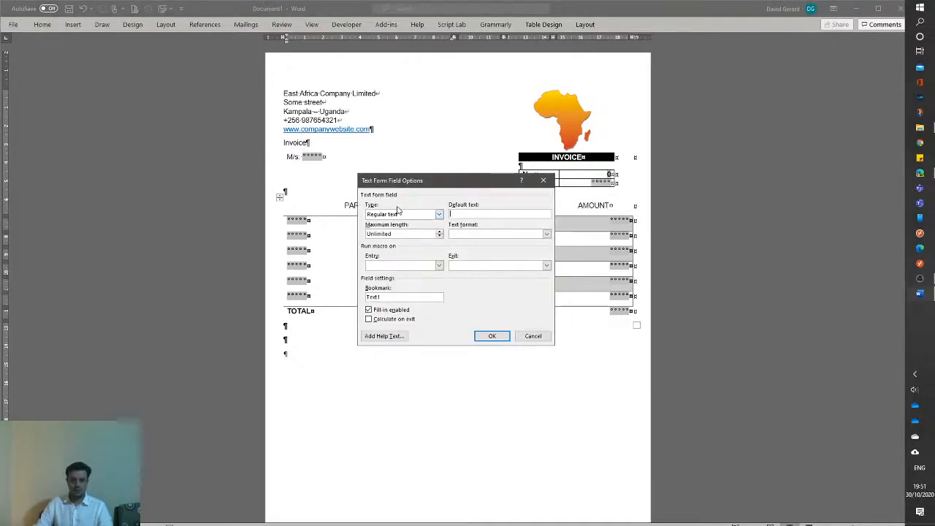
{"action": "left_click", "coordinate": [398, 211]}
{"action": "left_click", "coordinate": [409, 232]}
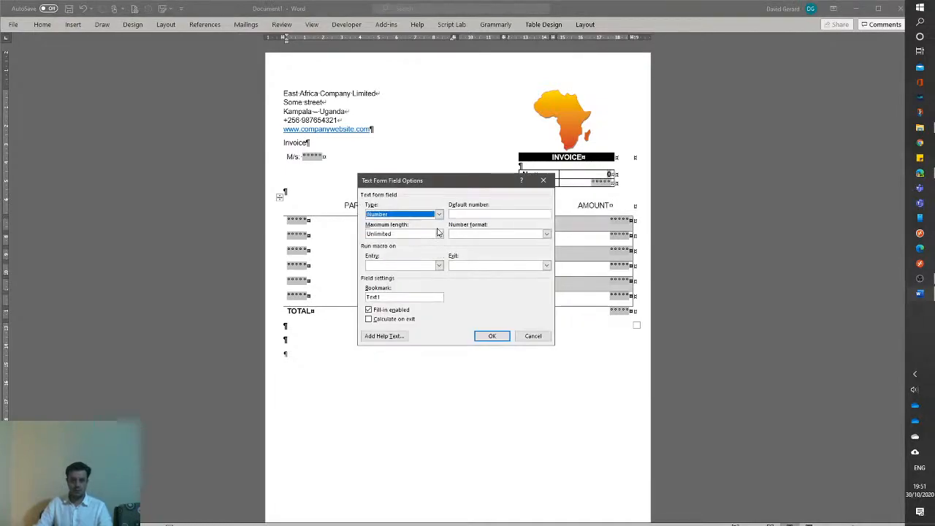
{"action": "left_click", "coordinate": [546, 233]}
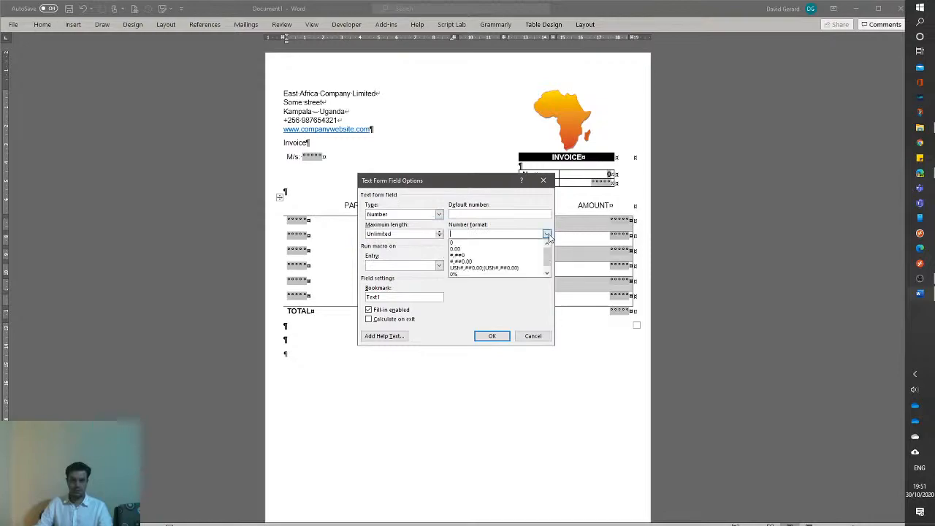
{"action": "left_click", "coordinate": [489, 244]}
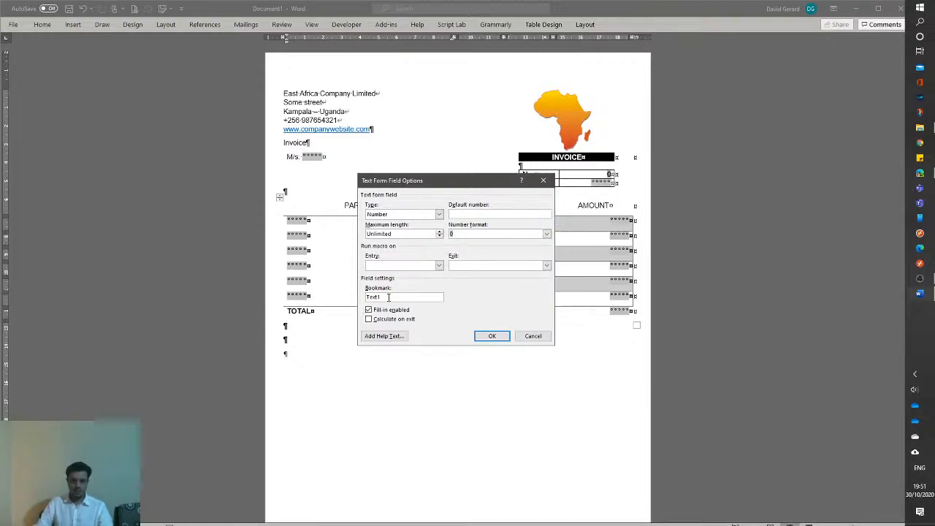
- Clear the bookmark name of the first QTY form field and apply its options
{"action": "left_click_drag", "start_coordinate": [388, 297], "coordinate": [367, 297]}
{"action": "key", "text": "BackSpace"}
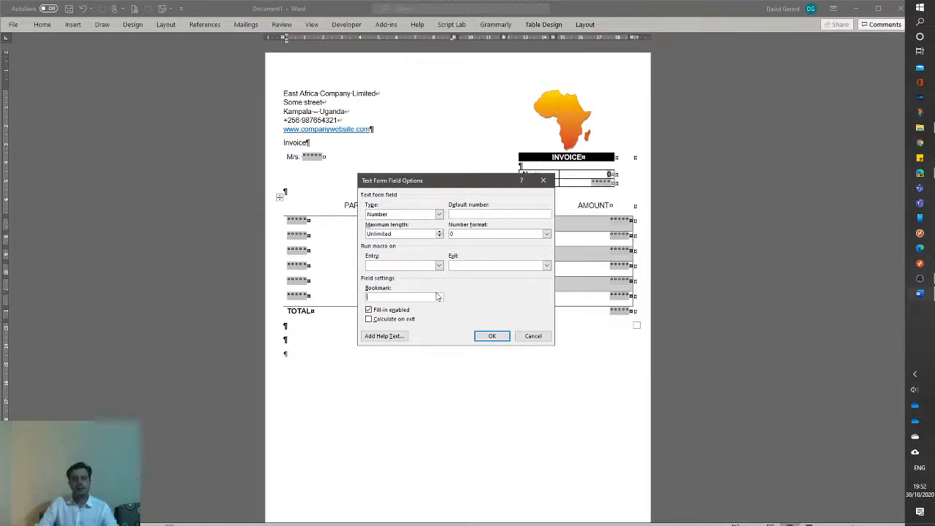
{"action": "left_click_drag", "start_coordinate": [438, 180], "coordinate": [276, 201]}
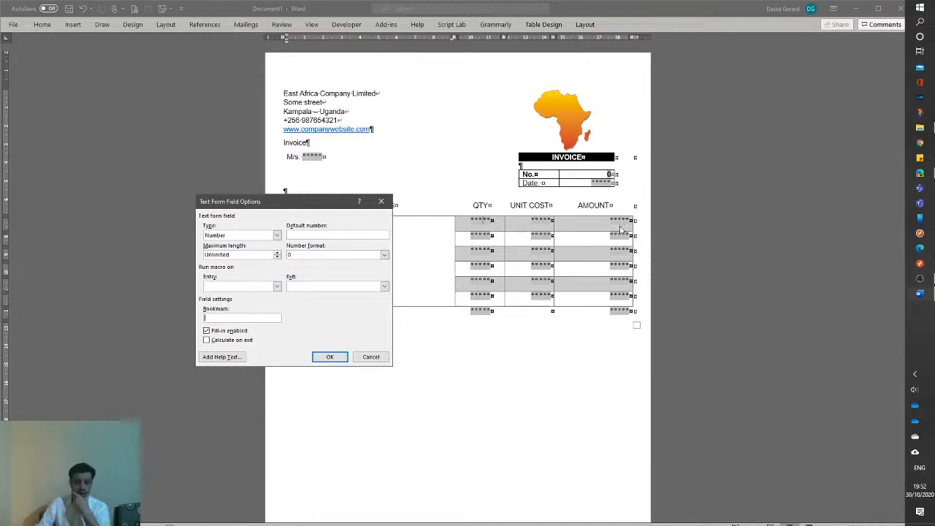
{"action": "key", "text": "Return"}
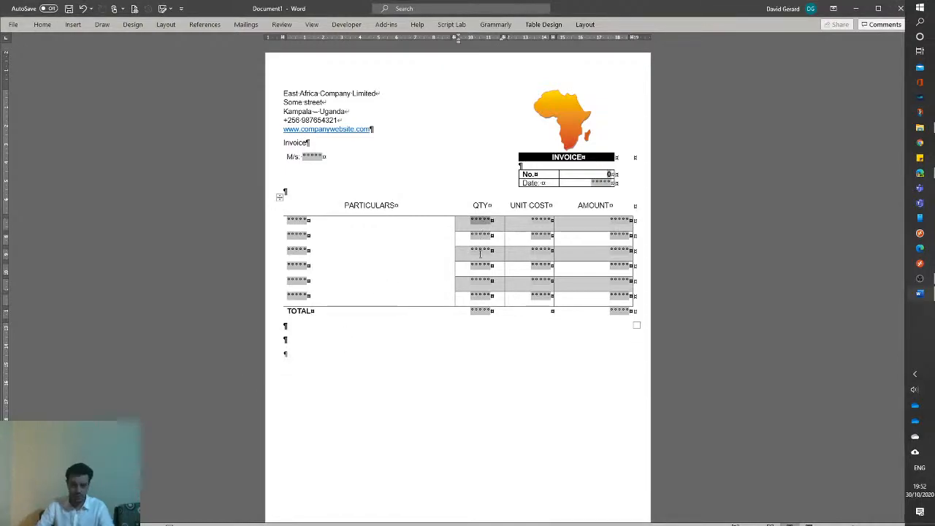
- Copy the first QTY form field over the fields in the other QTY rows and check the last row's field options
{"action": "left_click", "coordinate": [480, 252]}
{"action": "left_click", "coordinate": [481, 267]}
{"action": "left_click", "coordinate": [481, 282]}
{"action": "left_click", "coordinate": [482, 297]}
{"action": "key", "text": "ctrl+c"}
{"action": "left_click", "coordinate": [484, 267]}
{"action": "left_click", "coordinate": [482, 235]}
{"action": "left_click", "coordinate": [482, 250]}
{"action": "left_click", "coordinate": [482, 281]}
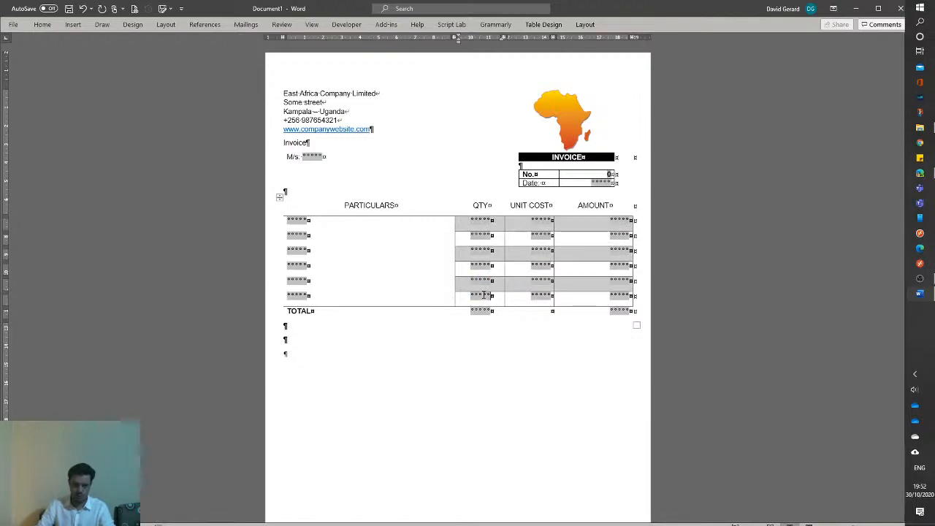
{"action": "double_click", "coordinate": [482, 295]}
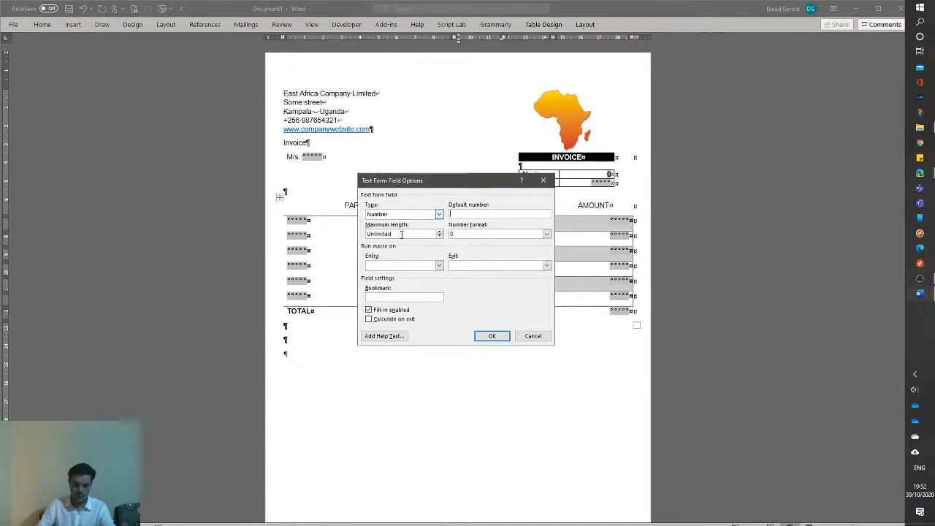
{"action": "left_click", "coordinate": [490, 335]}
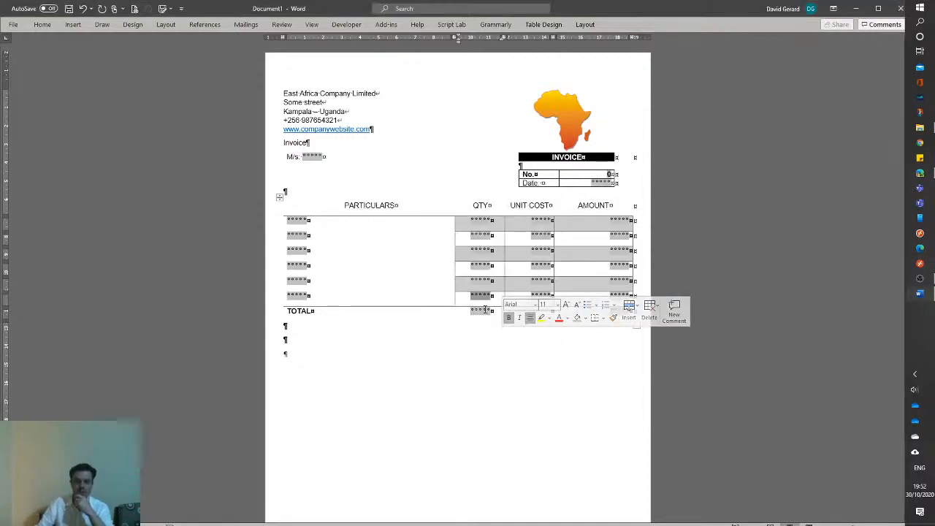
- Replace the QTY form field in the TOTAL row with the copied number field and check its options
{"action": "double_click", "coordinate": [484, 309]}
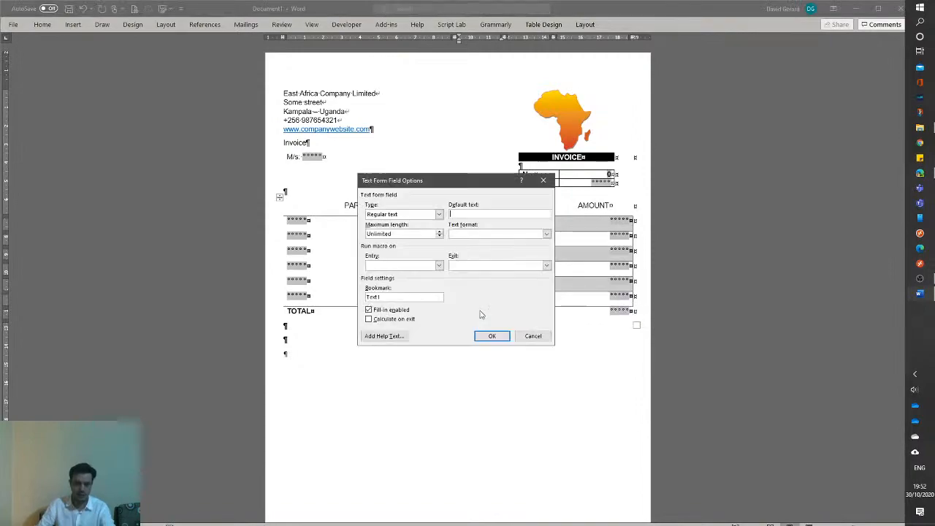
{"action": "key", "text": "Return"}
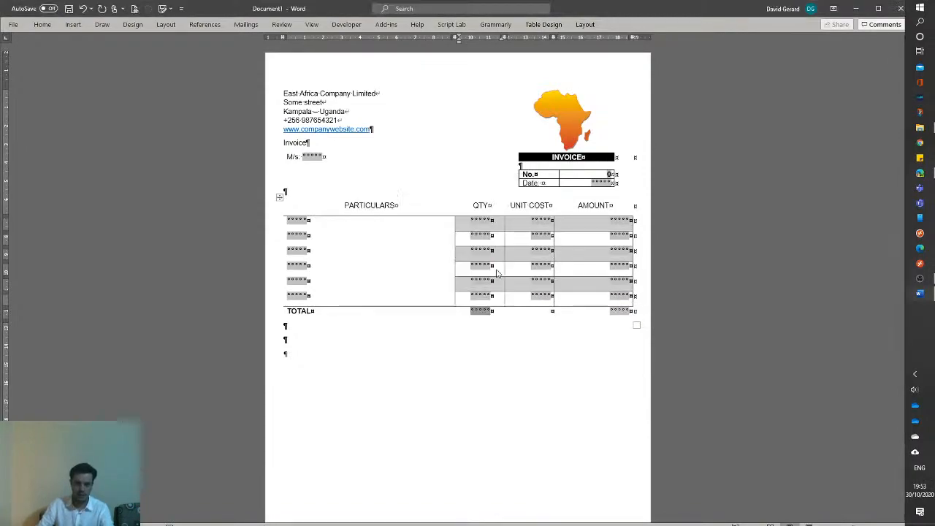
{"action": "double_click", "coordinate": [483, 311]}
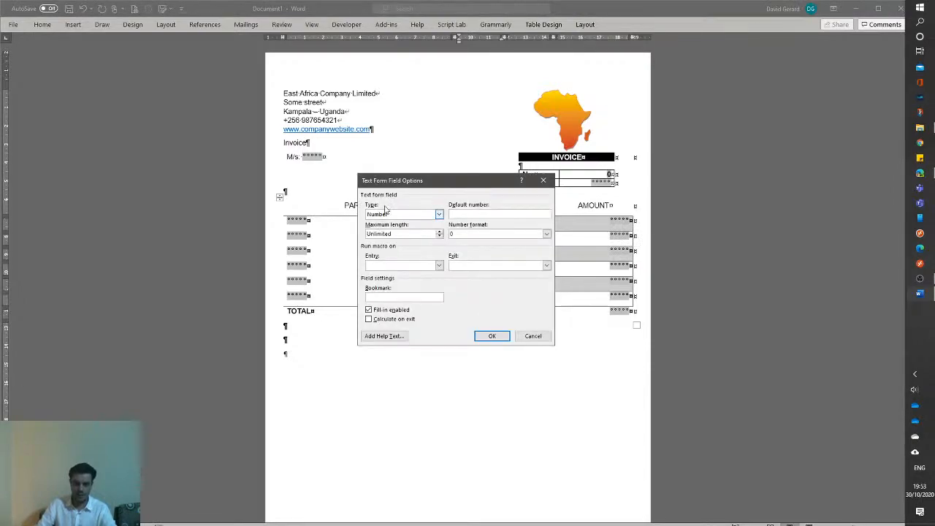
{"action": "left_click", "coordinate": [532, 336]}
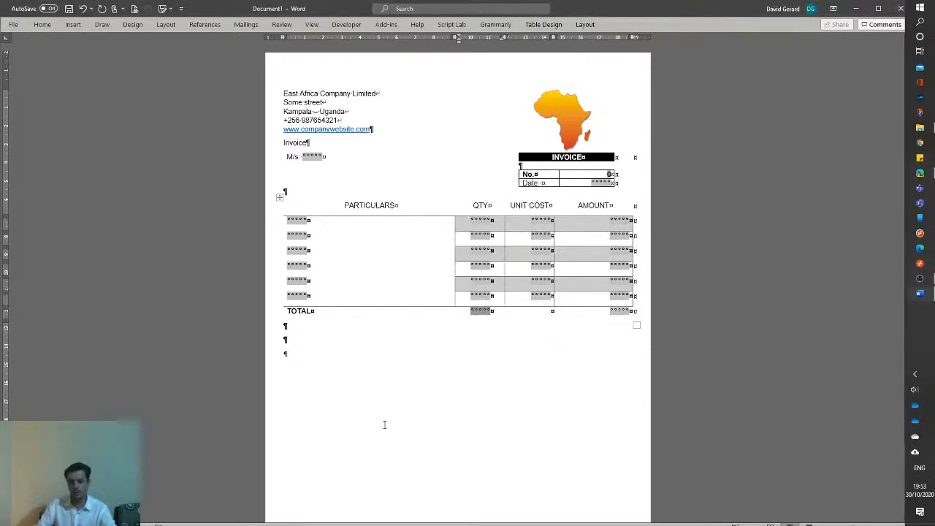
- Enable Calculate on exit for the form field in the first QTY row
{"action": "left_click", "coordinate": [477, 220]}
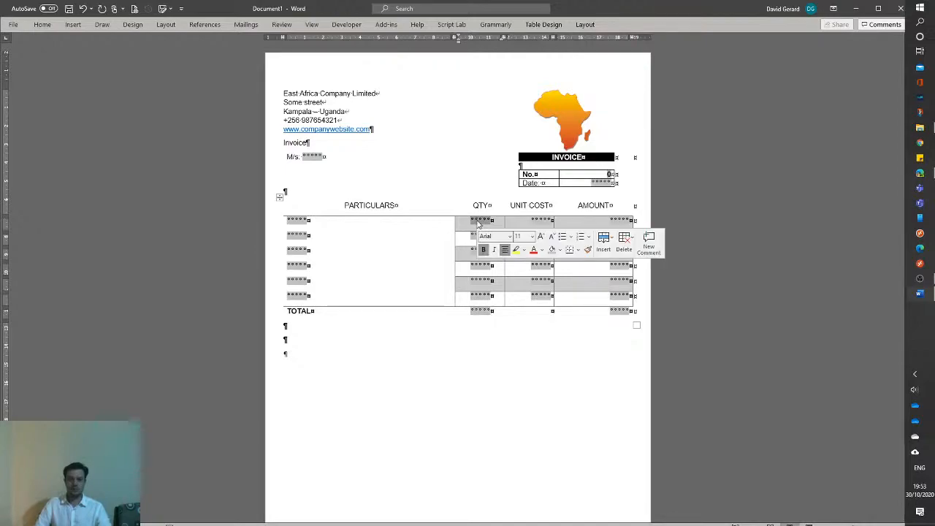
{"action": "double_click", "coordinate": [477, 221]}
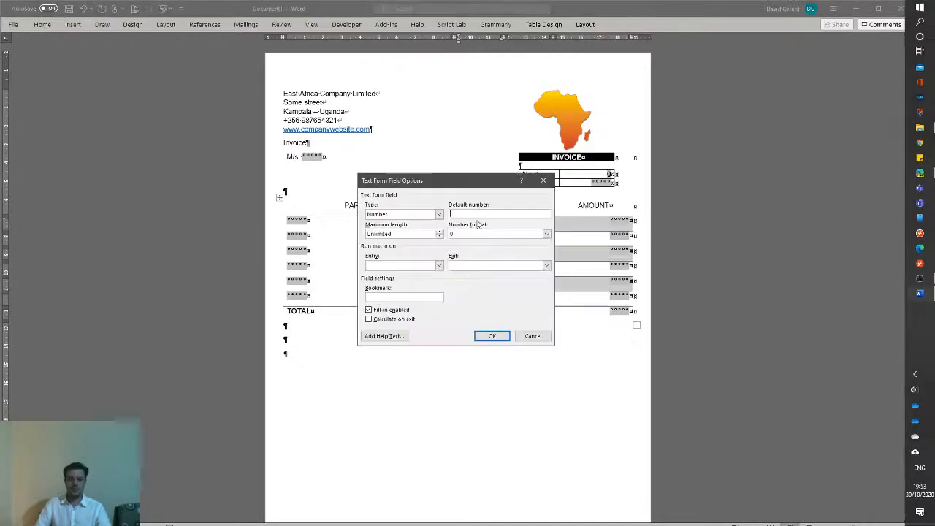
{"action": "key", "text": "Escape"}
{"action": "right_click", "coordinate": [479, 220]}
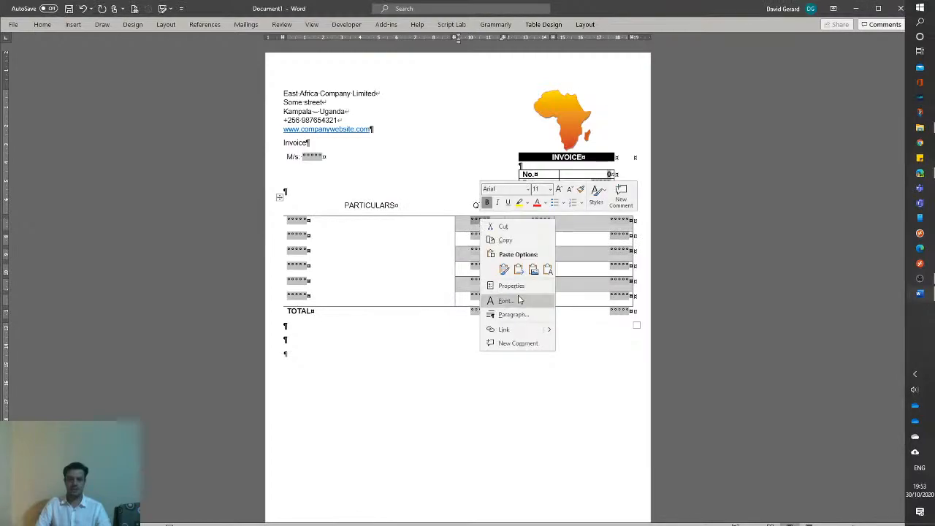
{"action": "left_click", "coordinate": [479, 222]}
{"action": "double_click", "coordinate": [479, 221]}
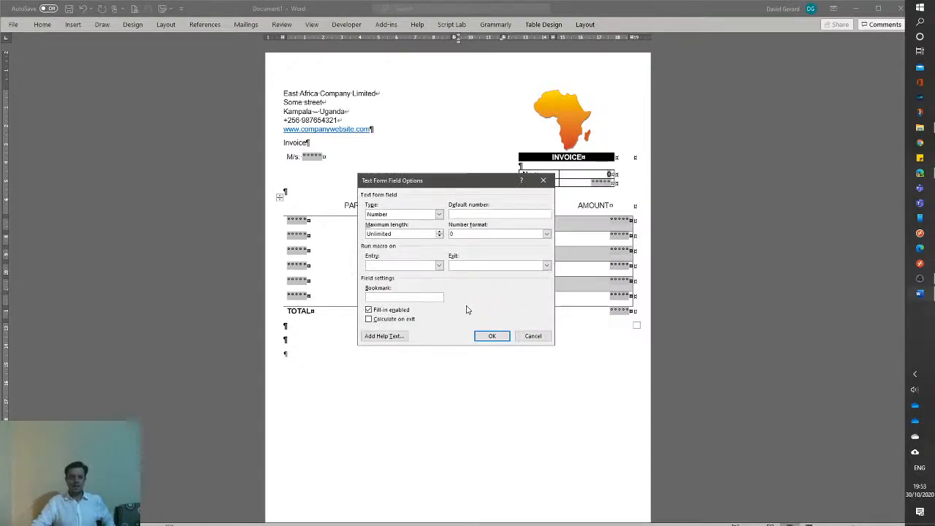
{"action": "left_click", "coordinate": [369, 319]}
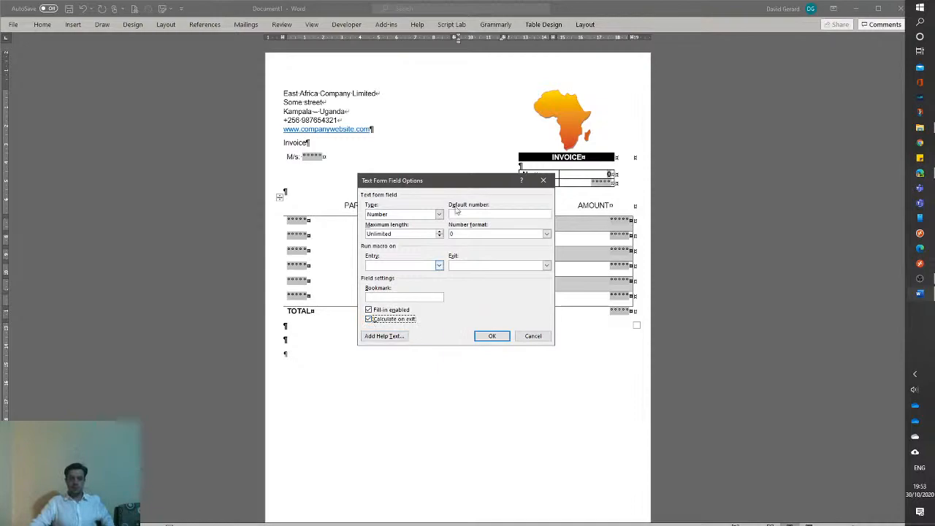
{"action": "left_click_drag", "start_coordinate": [492, 187], "coordinate": [272, 202]}
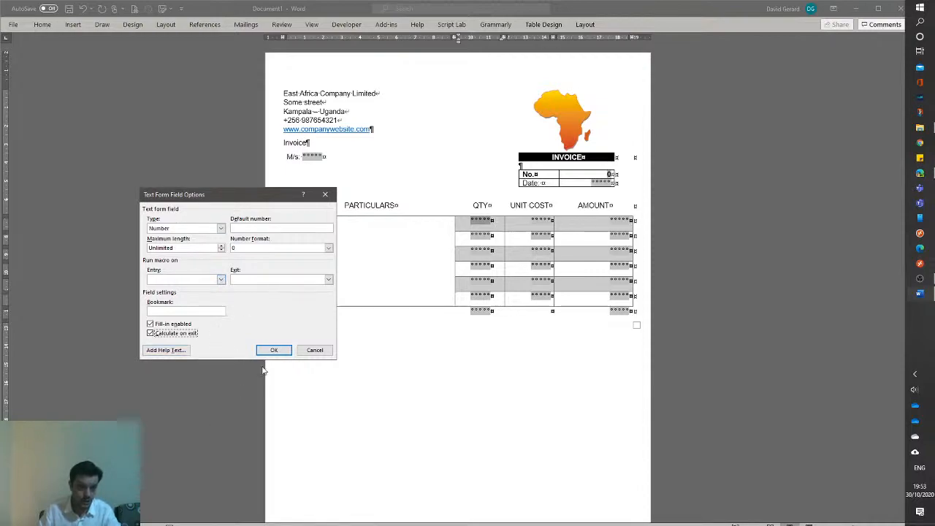
{"action": "key", "text": "Return"}
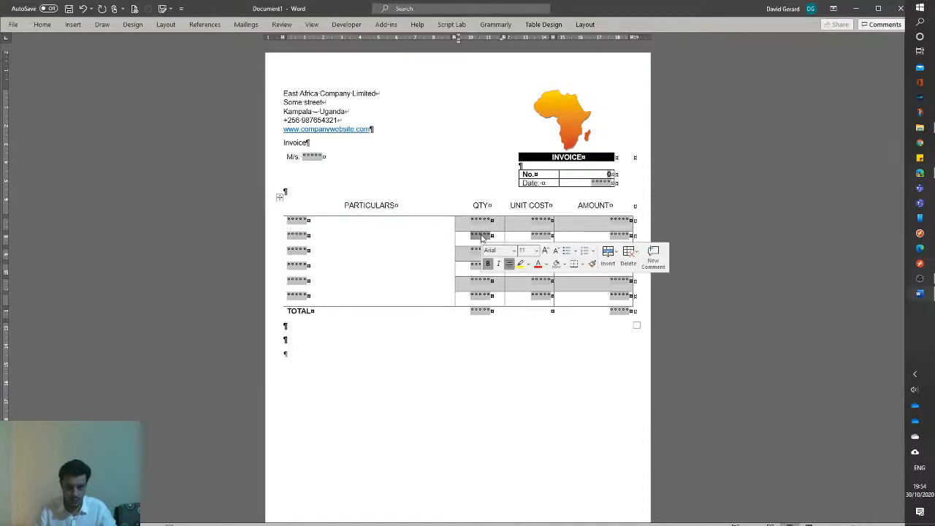
- Replace the fields in the remaining QTY rows with copies of the updated first-row field and check the last one's options
{"action": "left_click", "coordinate": [481, 237]}
{"action": "left_click", "coordinate": [480, 252]}
{"action": "key", "text": "ctrl+v"}
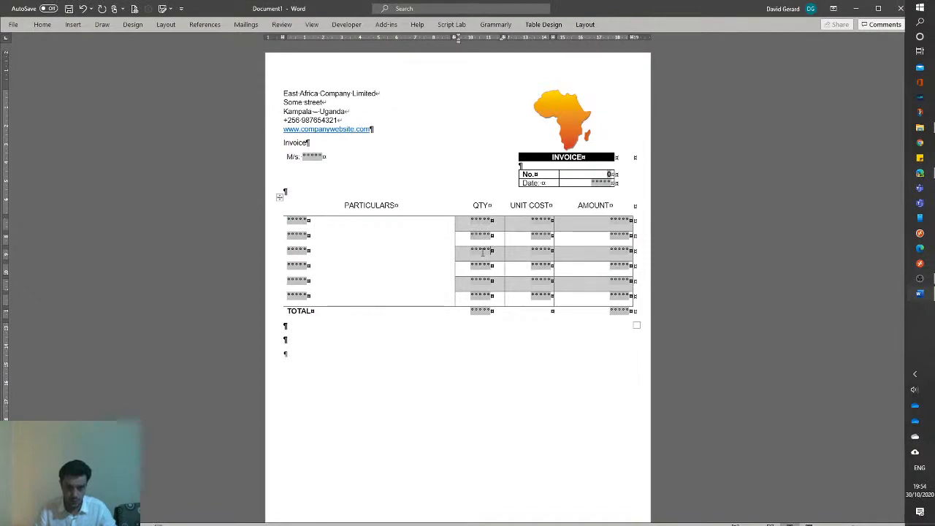
{"action": "left_click", "coordinate": [481, 280]}
{"action": "key", "text": "ctrl+v"}
{"action": "left_click", "coordinate": [481, 295]}
{"action": "key", "text": "ctrl+v"}
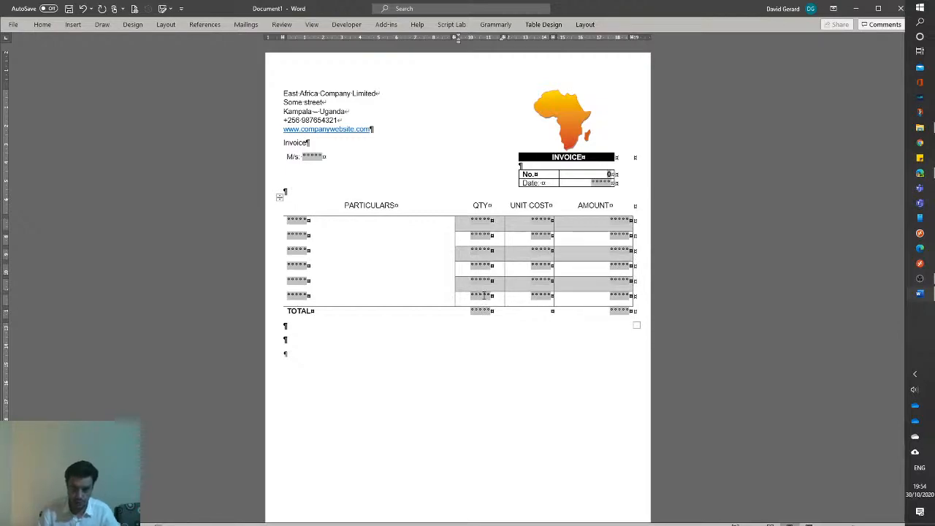
{"action": "double_click", "coordinate": [483, 295]}
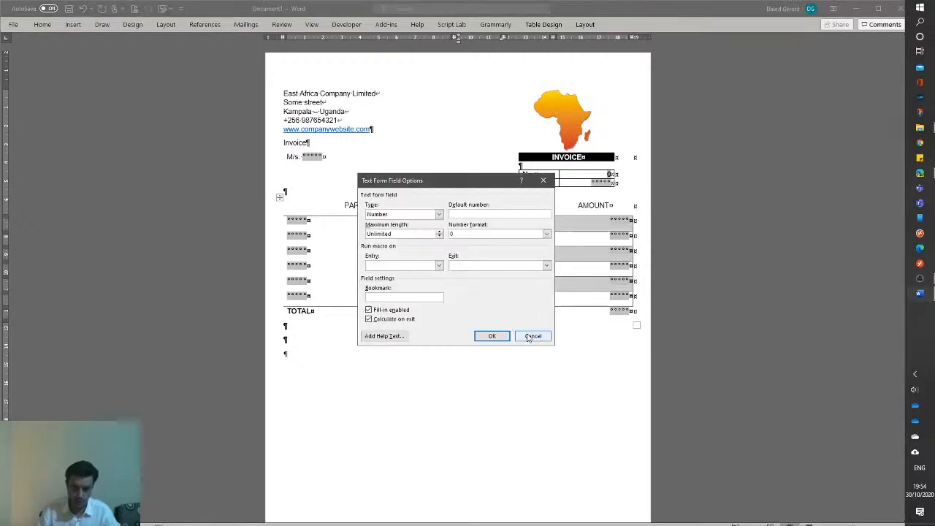
{"action": "left_click", "coordinate": [531, 336]}
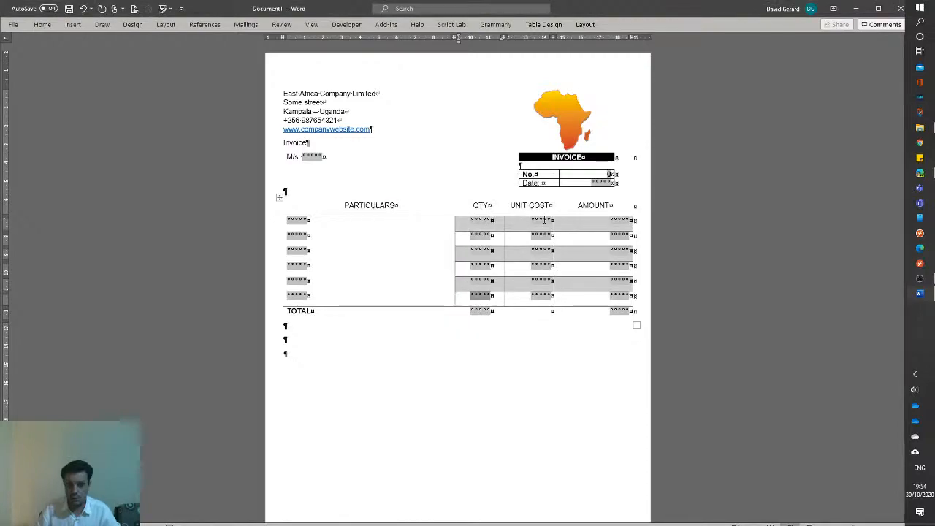
- Replace the first UNIT COST form field with a copy of the QTY number field and set its number format to #,##0
{"action": "left_click", "coordinate": [544, 219]}
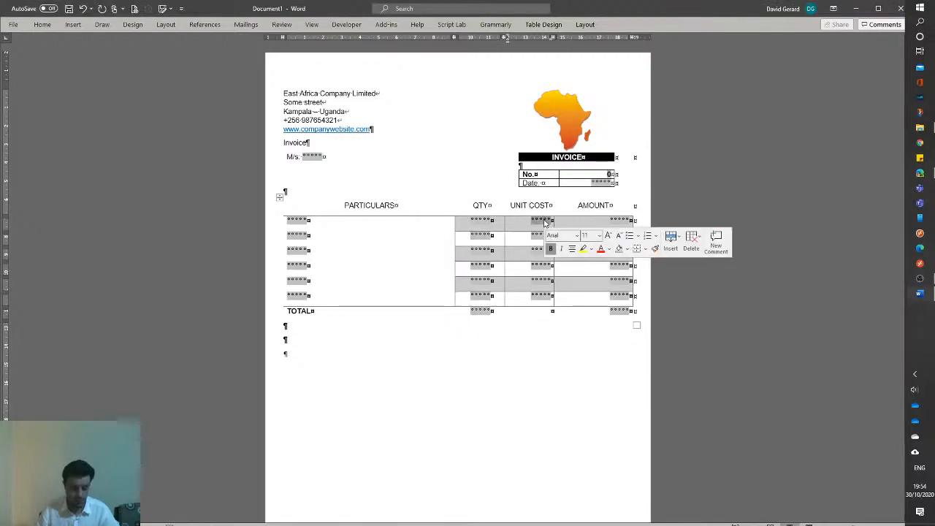
{"action": "left_click", "coordinate": [544, 219]}
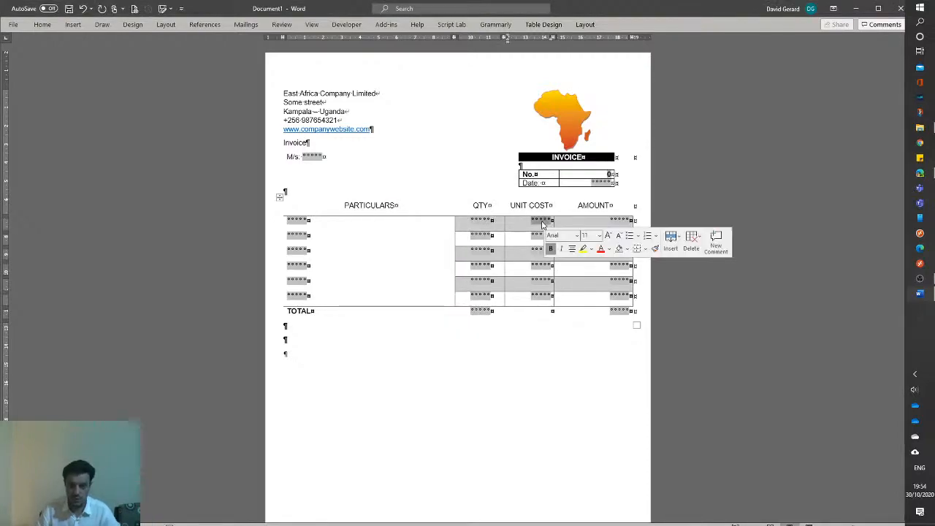
{"action": "left_click", "coordinate": [542, 223]}
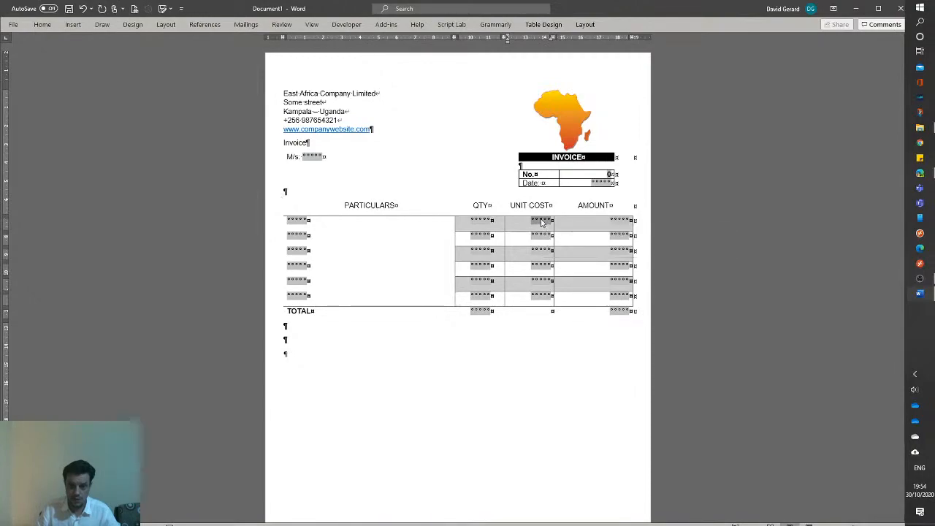
{"action": "double_click", "coordinate": [542, 223]}
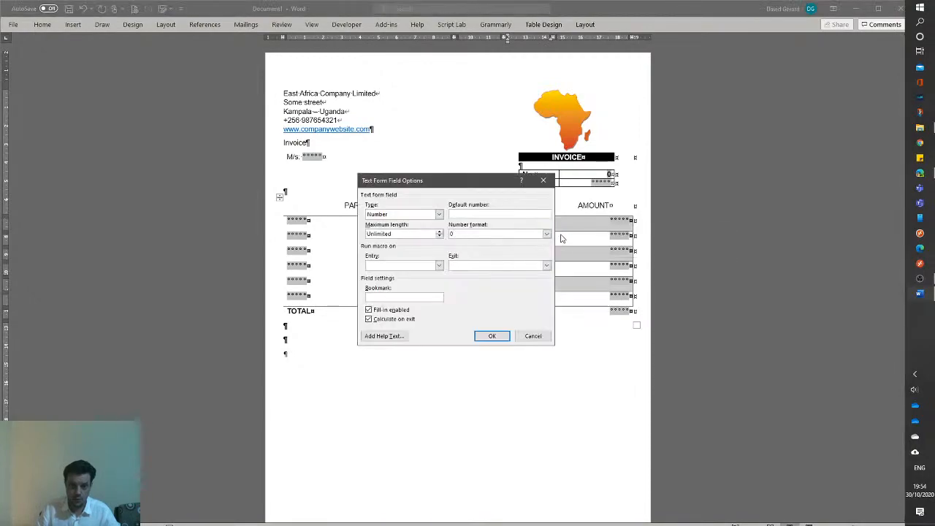
{"action": "left_click", "coordinate": [546, 234]}
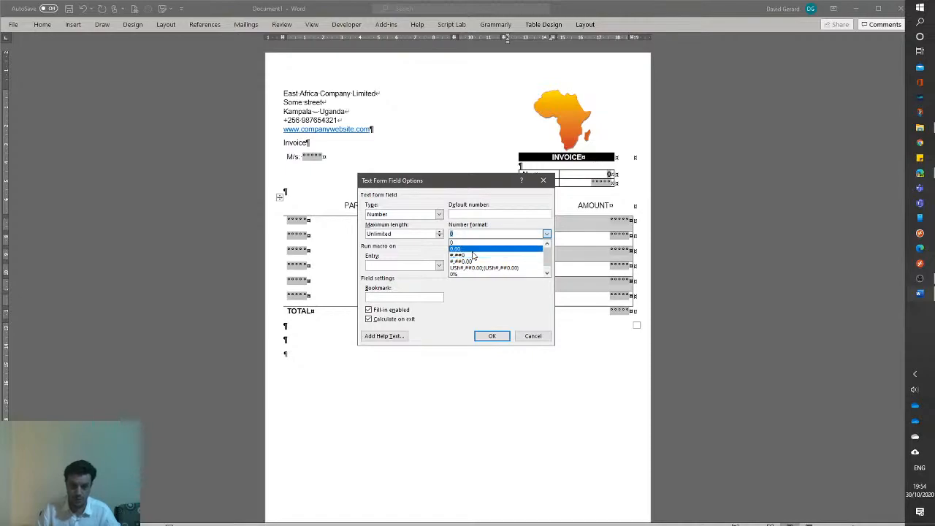
{"action": "left_click", "coordinate": [455, 255]}
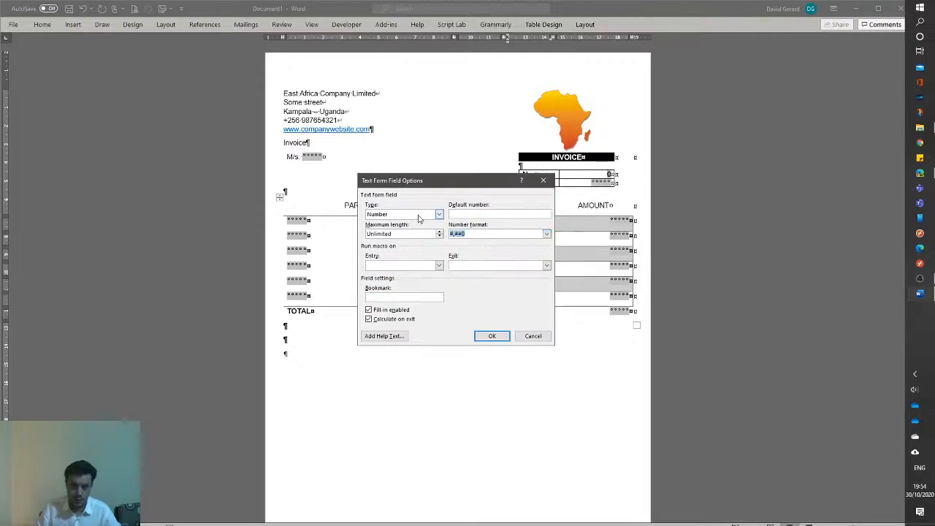
{"action": "left_click", "coordinate": [492, 336]}
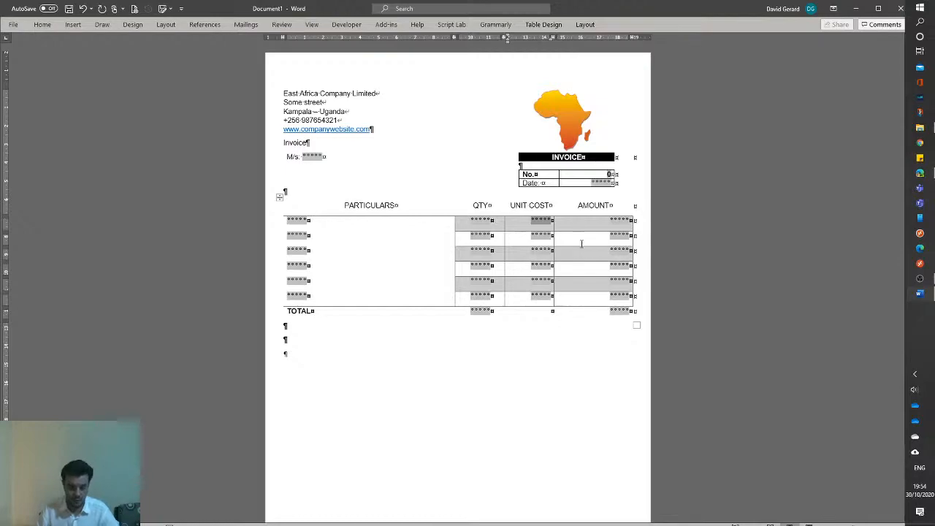
- Replace the form fields in the remaining UNIT COST rows with copies of the updated first-row field and check one copy's options
{"action": "left_click", "coordinate": [542, 251]}
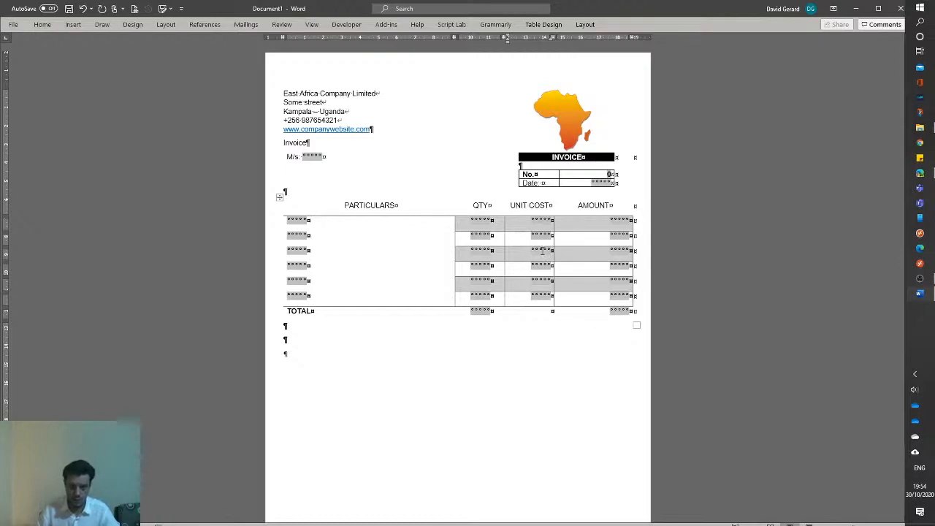
{"action": "left_click", "coordinate": [543, 267]}
{"action": "type", "text": "°°°°°"}
{"action": "double_click", "coordinate": [544, 280]}
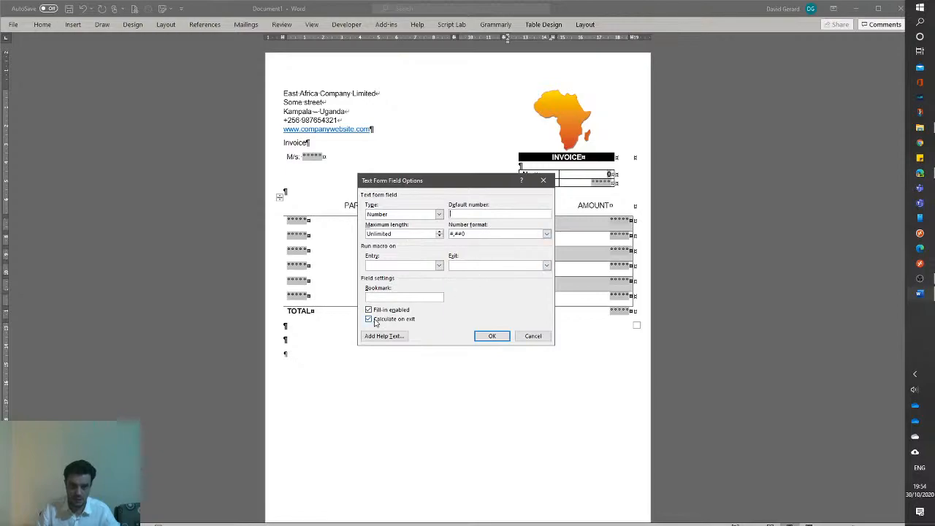
{"action": "left_click", "coordinate": [533, 338]}
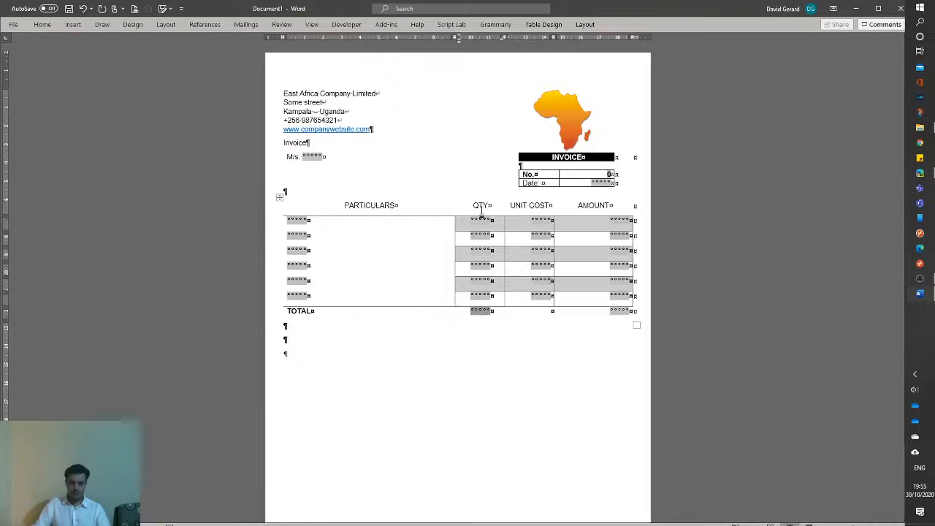
- Change the QTY form field in the TOTAL row to the Calculation type with the expression =SUM(ABOVE)
{"action": "double_click", "coordinate": [481, 312]}
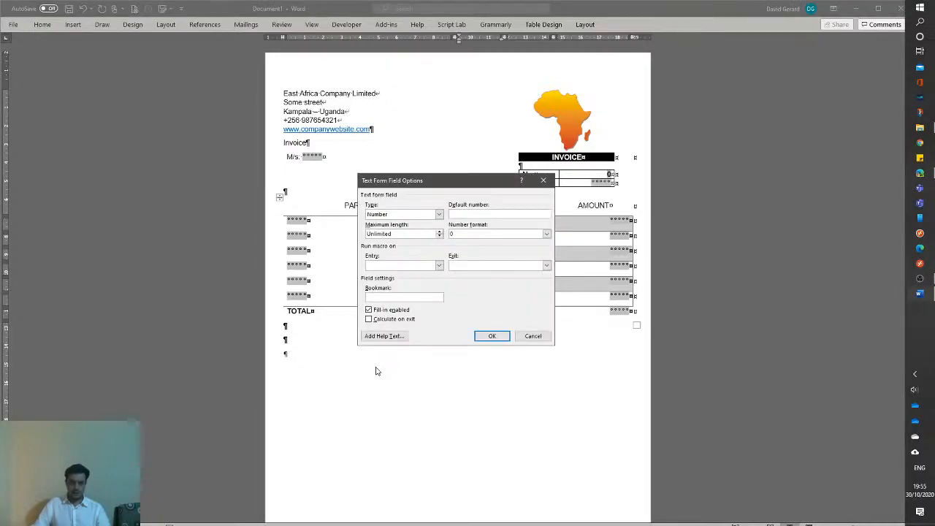
{"action": "left_click", "coordinate": [439, 214]}
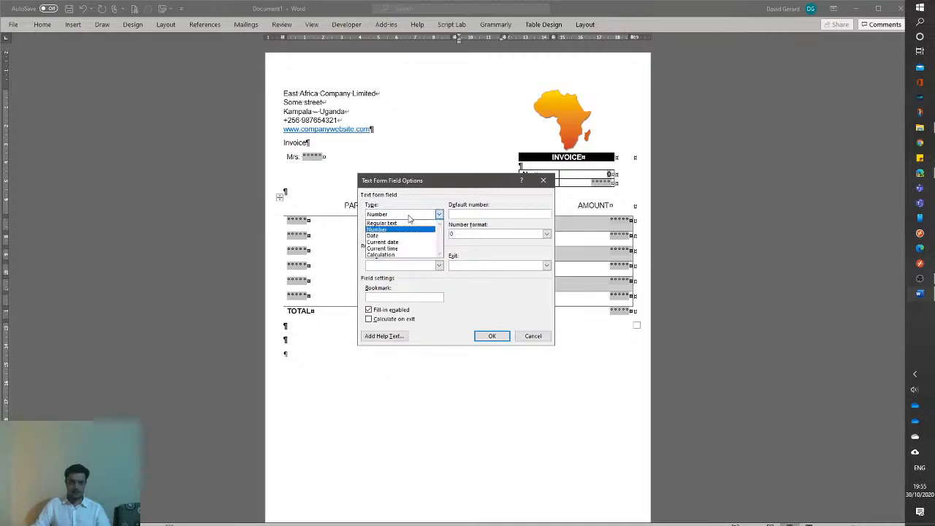
{"action": "left_click", "coordinate": [400, 255]}
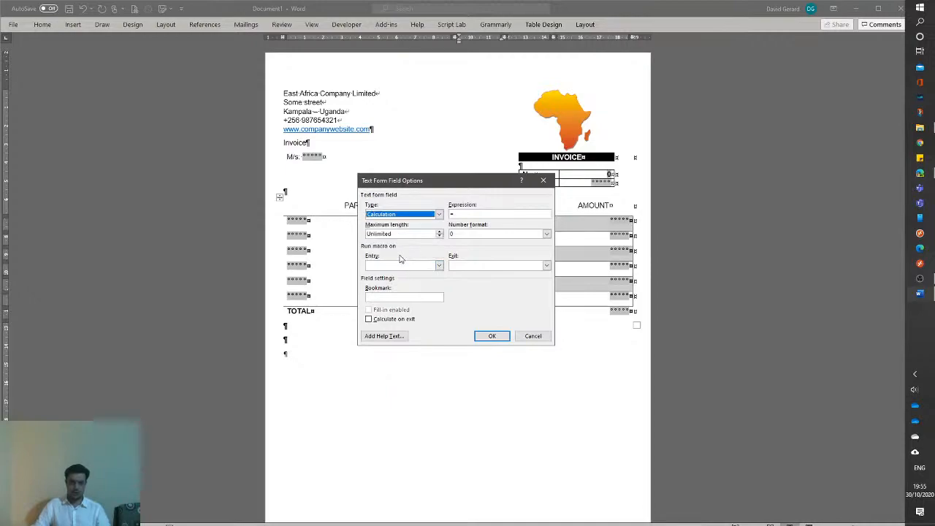
{"action": "left_click", "coordinate": [497, 212]}
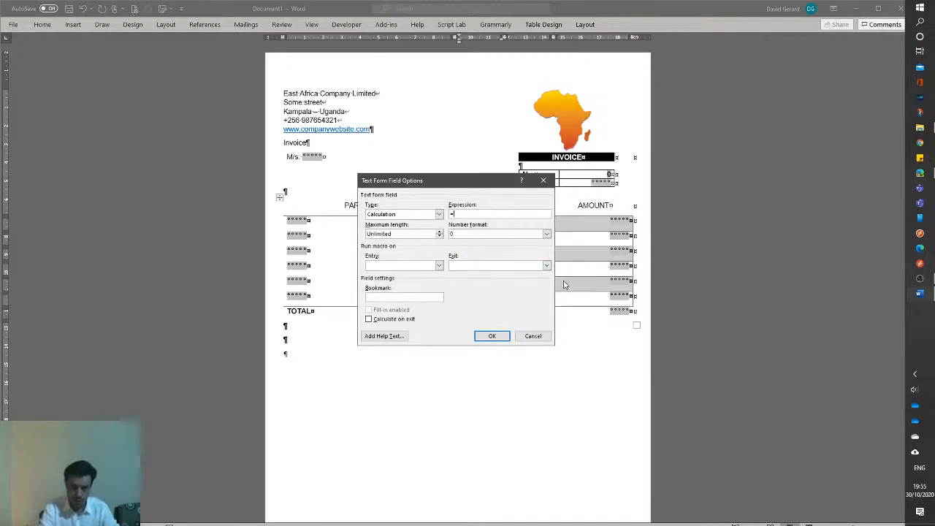
{"action": "type", "text": "SUM("}
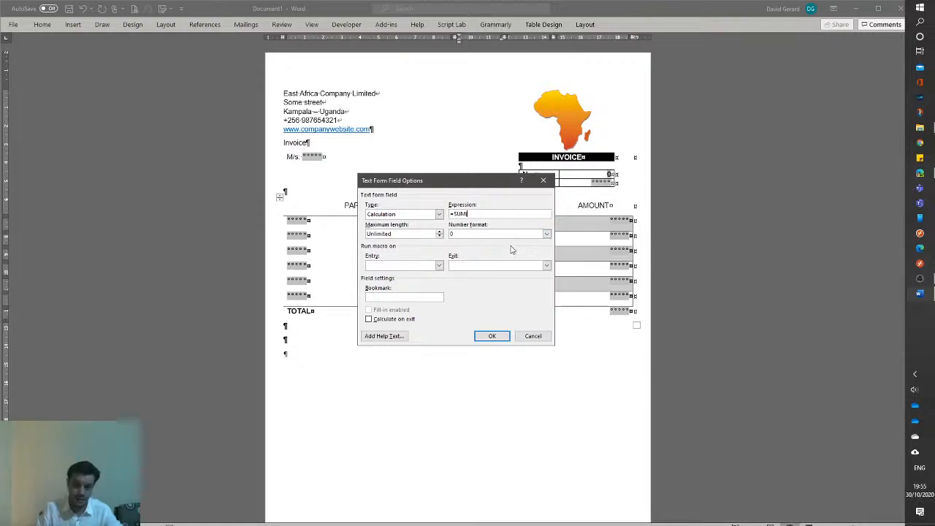
{"action": "left_click_drag", "start_coordinate": [478, 184], "coordinate": [176, 223]}
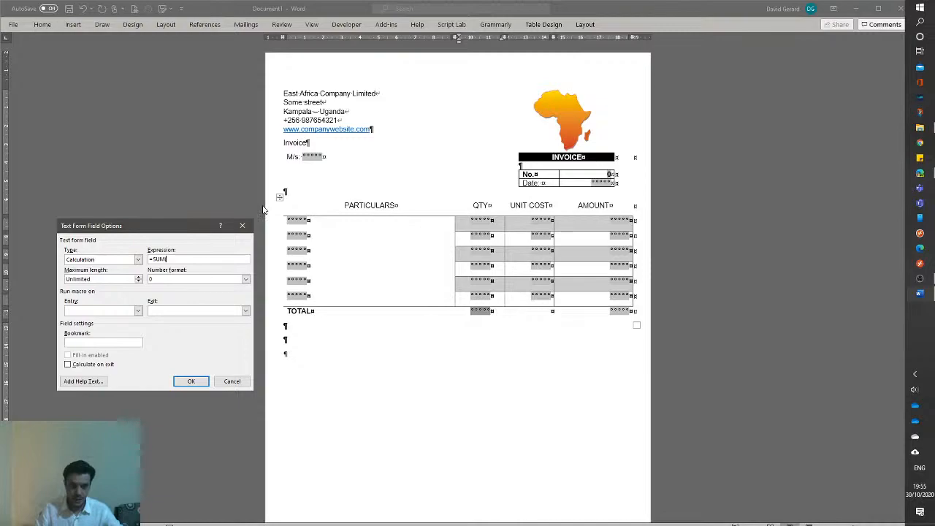
{"action": "left_click_drag", "start_coordinate": [135, 230], "coordinate": [424, 323]}
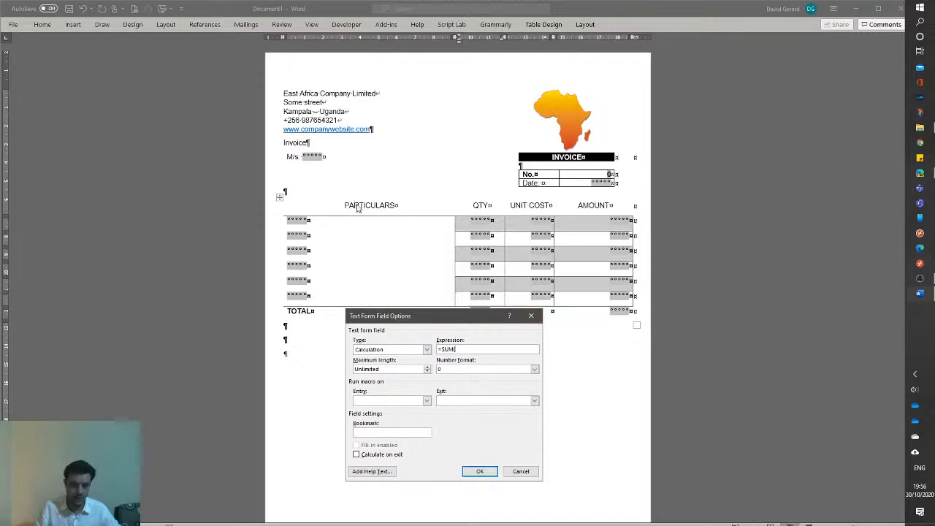
{"action": "left_click", "coordinate": [278, 213]}
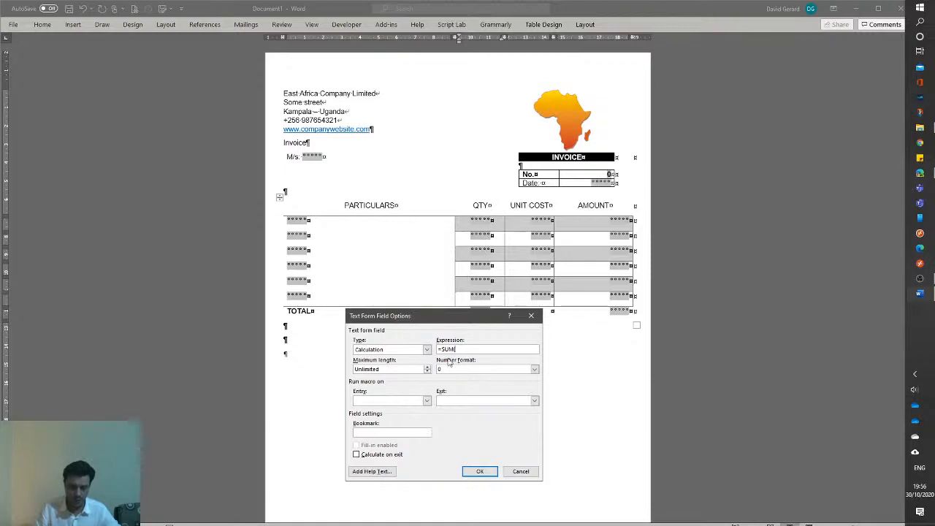
{"action": "left_click_drag", "start_coordinate": [435, 317], "coordinate": [482, 336]}
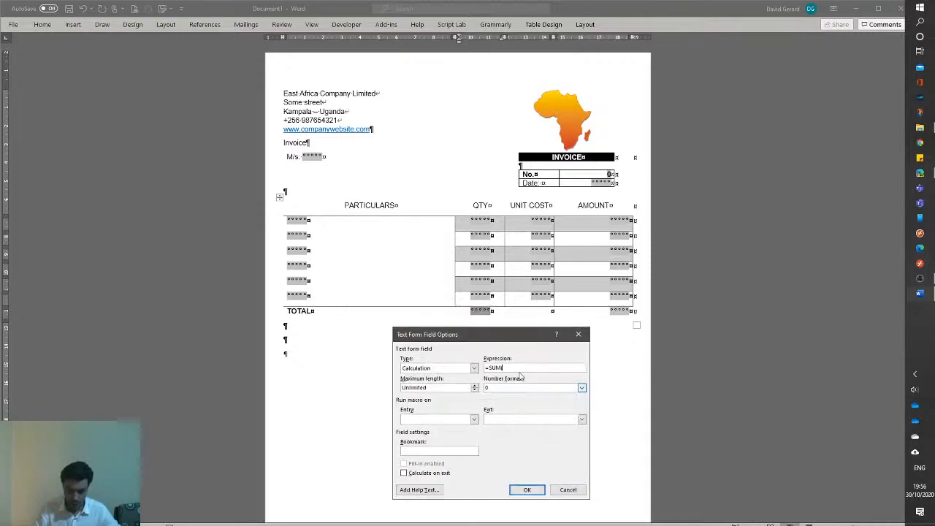
{"action": "type", "text": "A"}
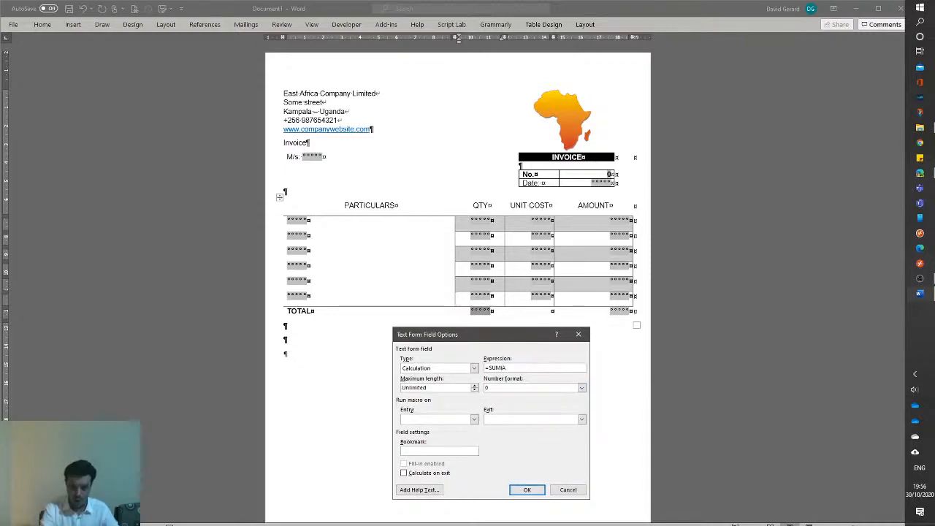
{"action": "type", "text": "BOVE)"}
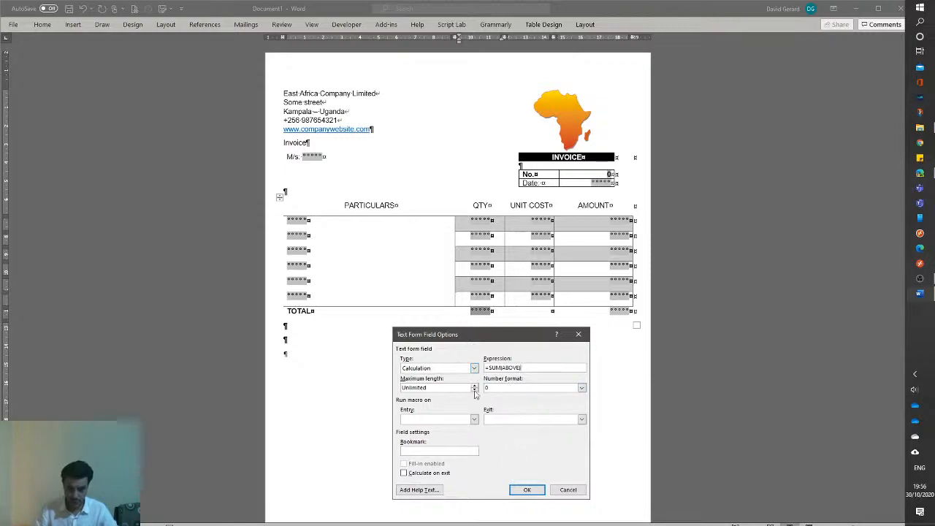
{"action": "left_click", "coordinate": [526, 489]}
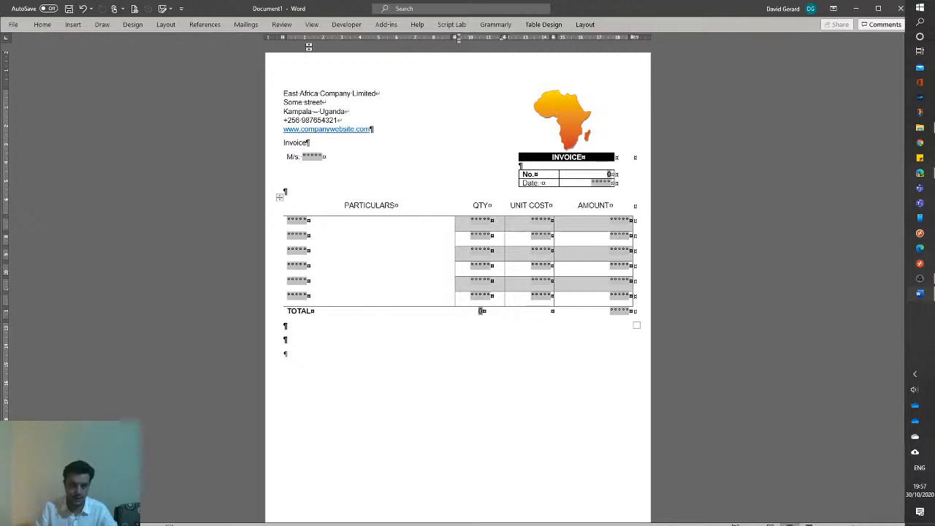
- Turn on editing restrictions for the document and allow only Filling in forms
{"action": "left_click", "coordinate": [347, 25]}
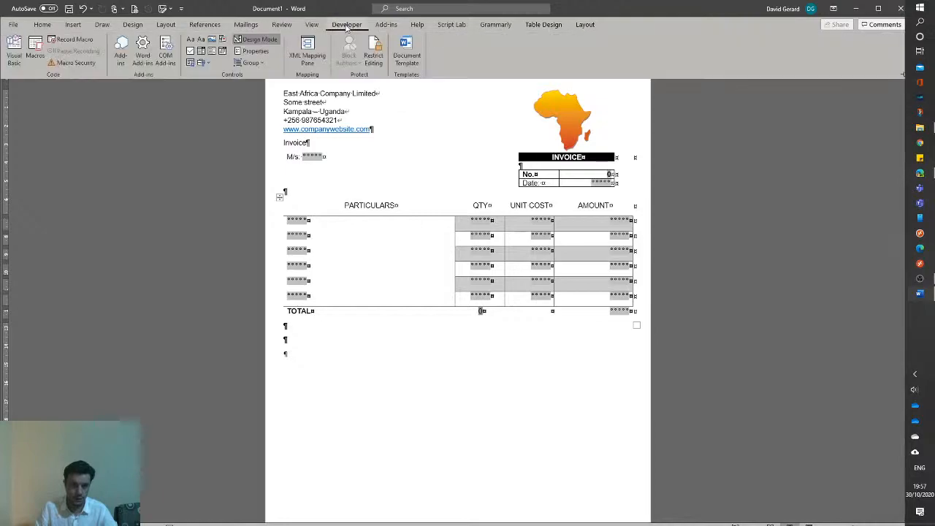
{"action": "left_click", "coordinate": [365, 64]}
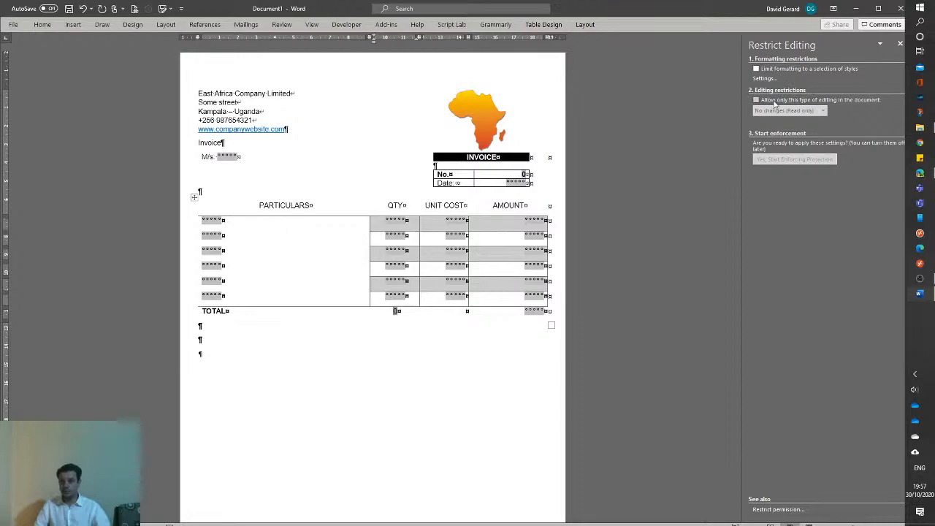
{"action": "left_click", "coordinate": [859, 100]}
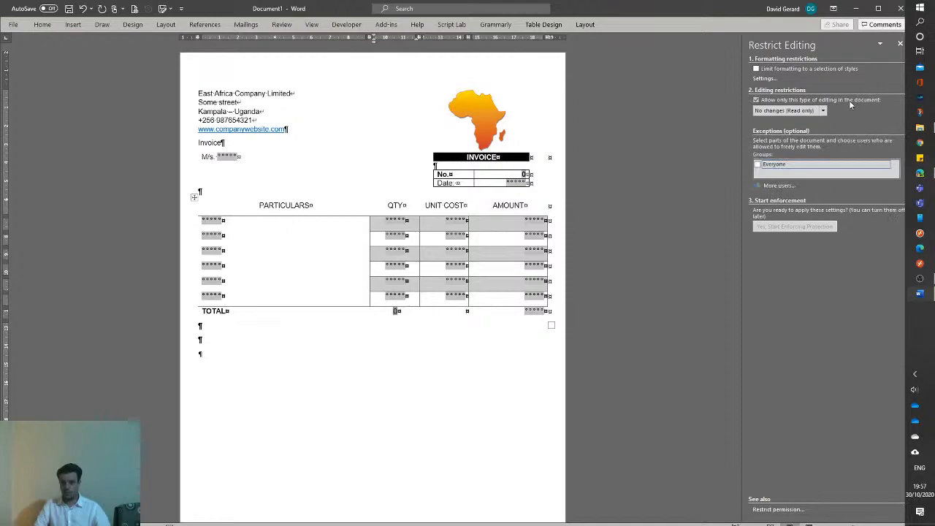
{"action": "left_click", "coordinate": [822, 110]}
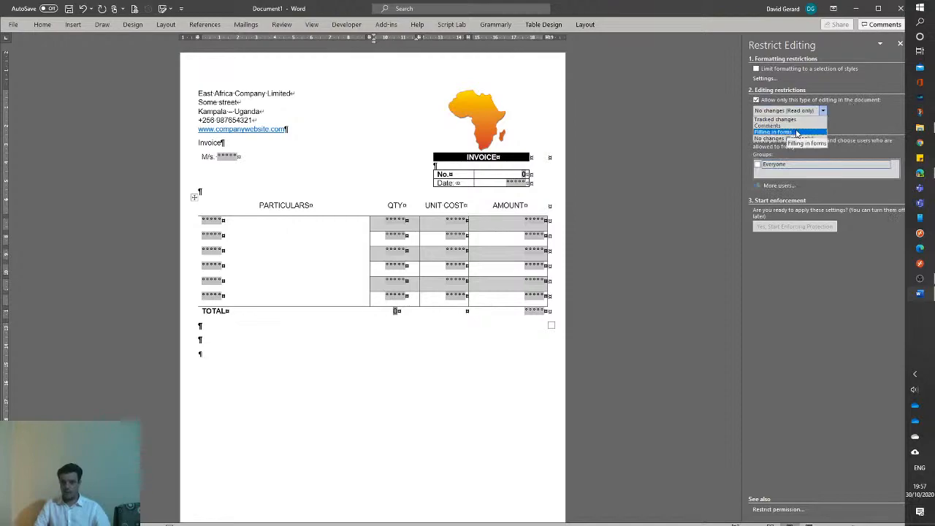
{"action": "left_click", "coordinate": [794, 140]}
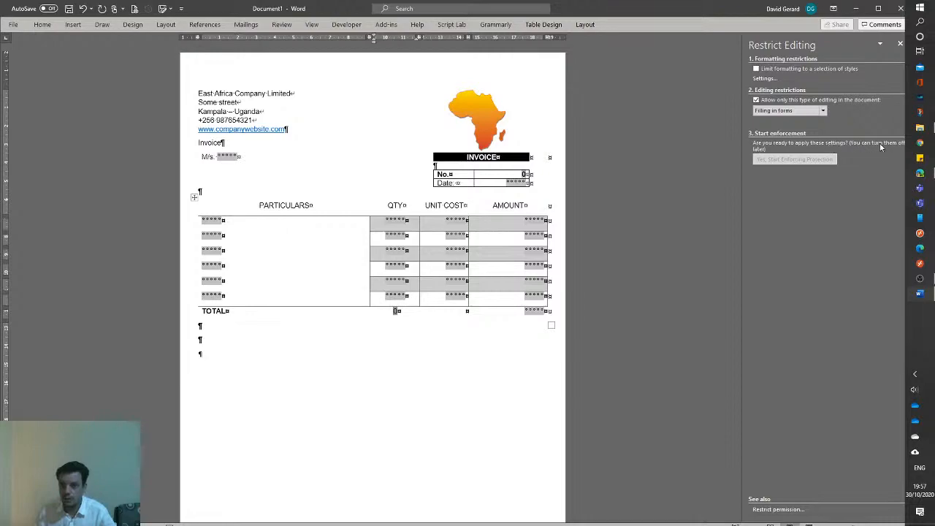
- Try the Comments editing restriction, and set the allowed editing type back to Filling in forms
{"action": "left_click", "coordinate": [772, 110]}
{"action": "left_click", "coordinate": [784, 124]}
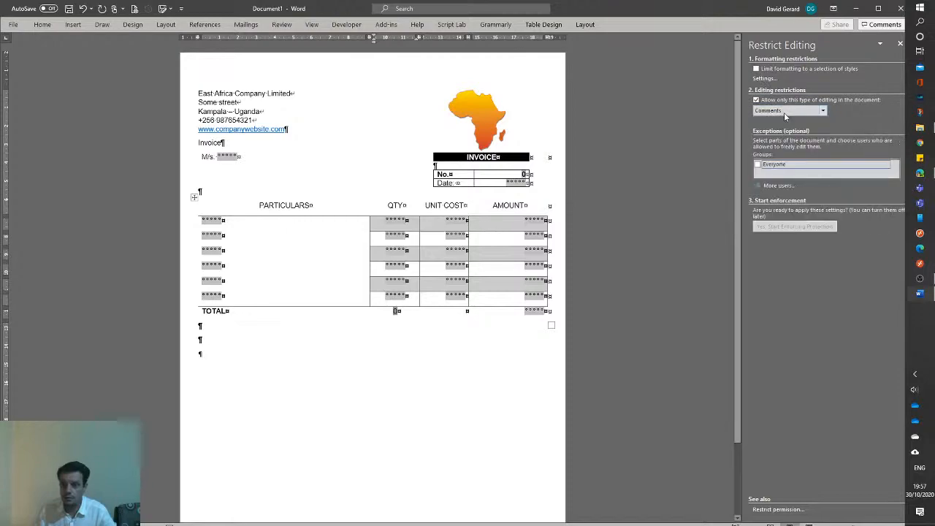
{"action": "left_click", "coordinate": [784, 112]}
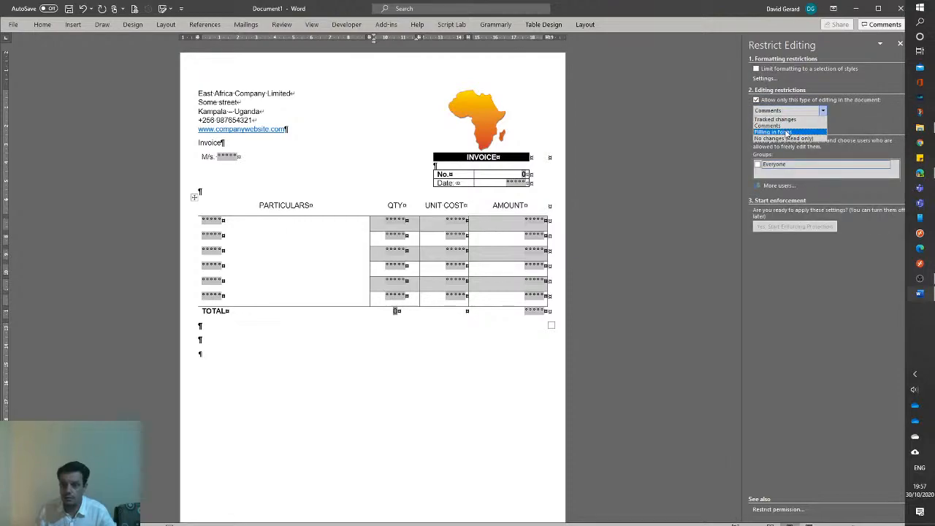
{"action": "left_click", "coordinate": [785, 132]}
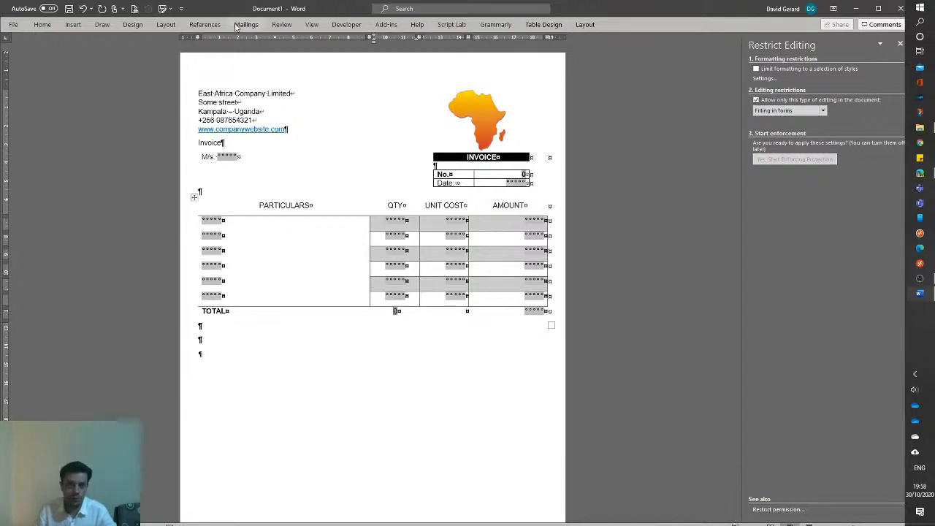
{"action": "left_click", "coordinate": [282, 26]}
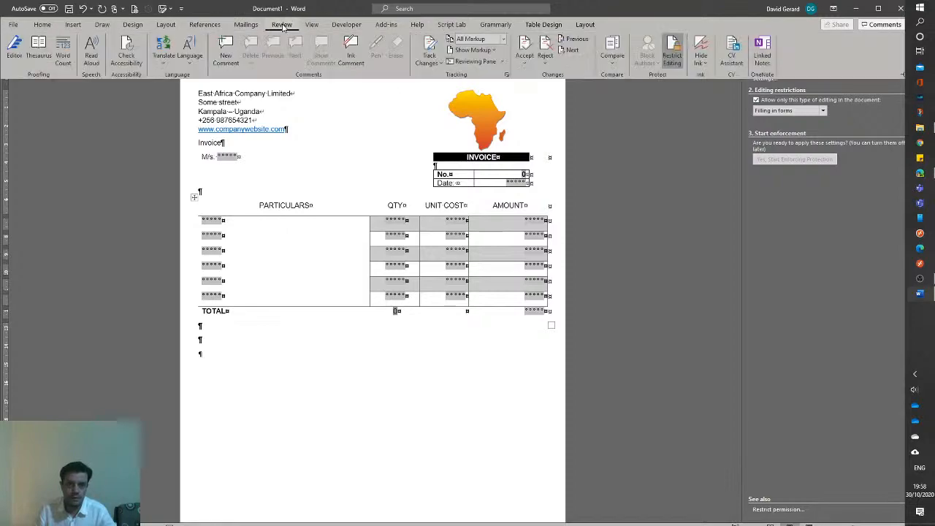
{"action": "left_click", "coordinate": [672, 54]}
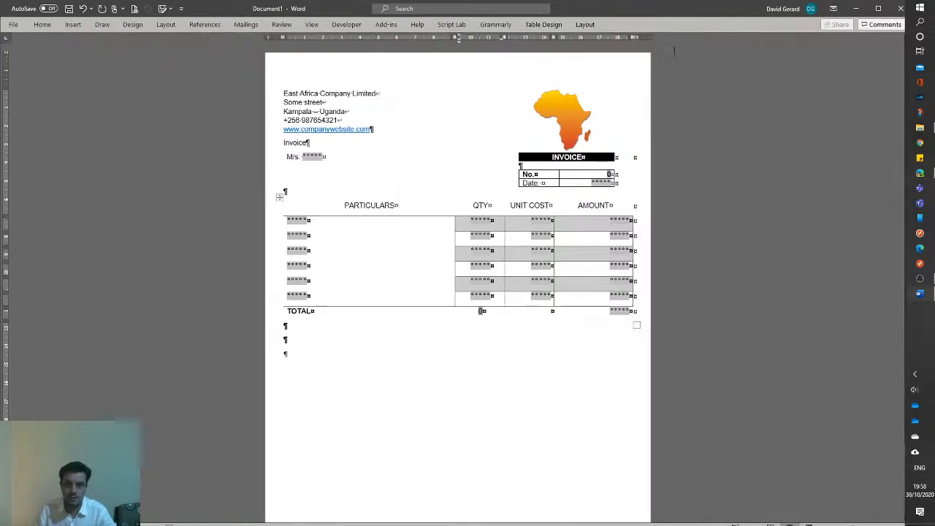
{"action": "left_click", "coordinate": [311, 25]}
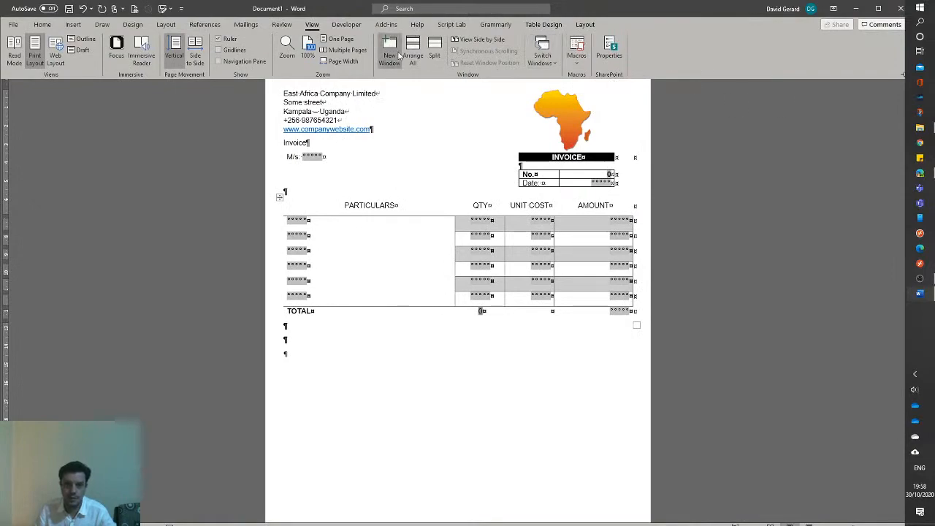
{"action": "left_click", "coordinate": [282, 24]}
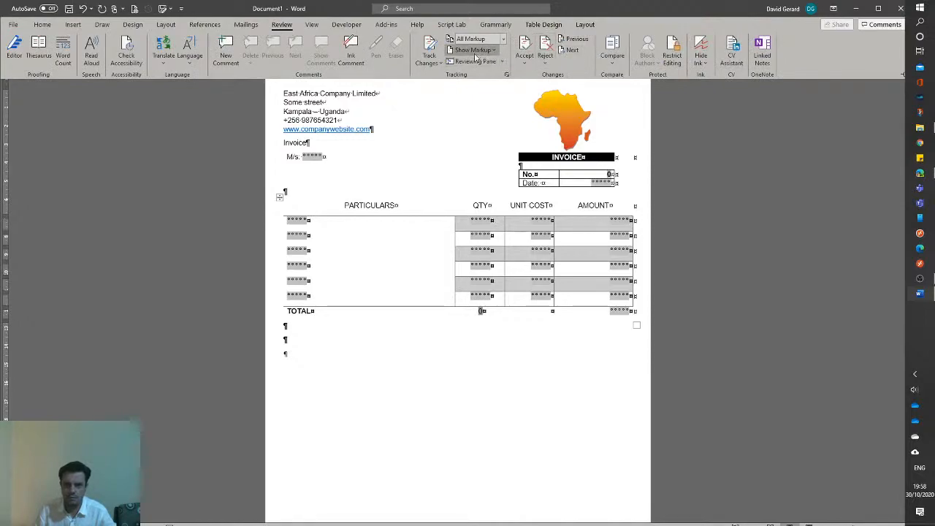
{"action": "left_click", "coordinate": [678, 47]}
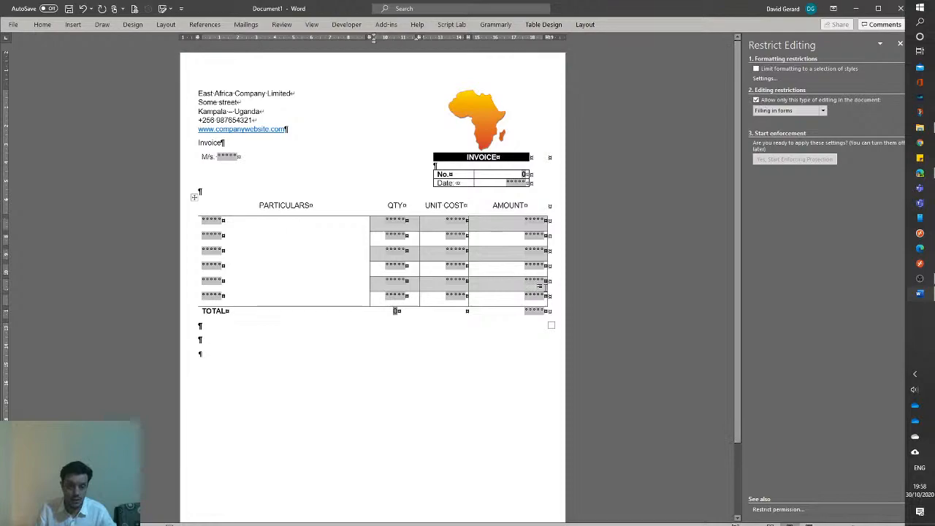
- Turn off Design Mode and start enforcing the form protection without a password
{"action": "left_click", "coordinate": [346, 24]}
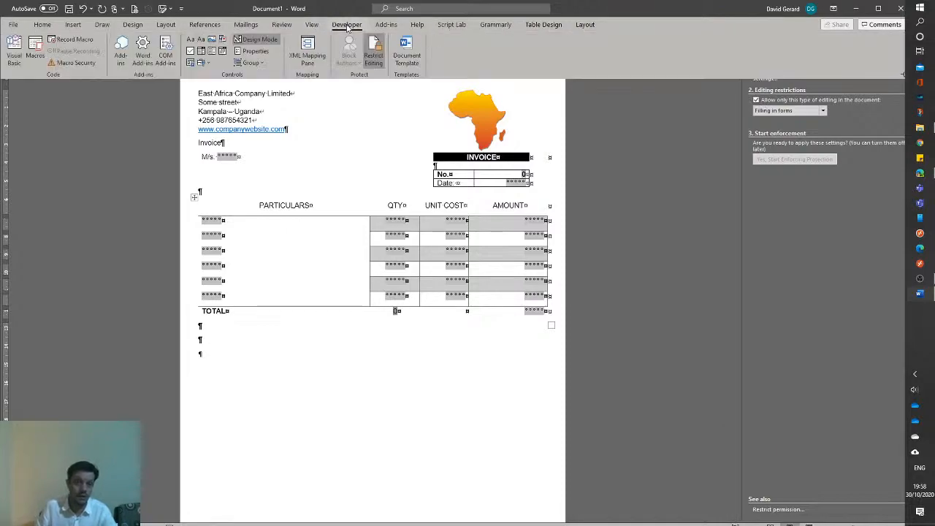
{"action": "left_click", "coordinate": [257, 39]}
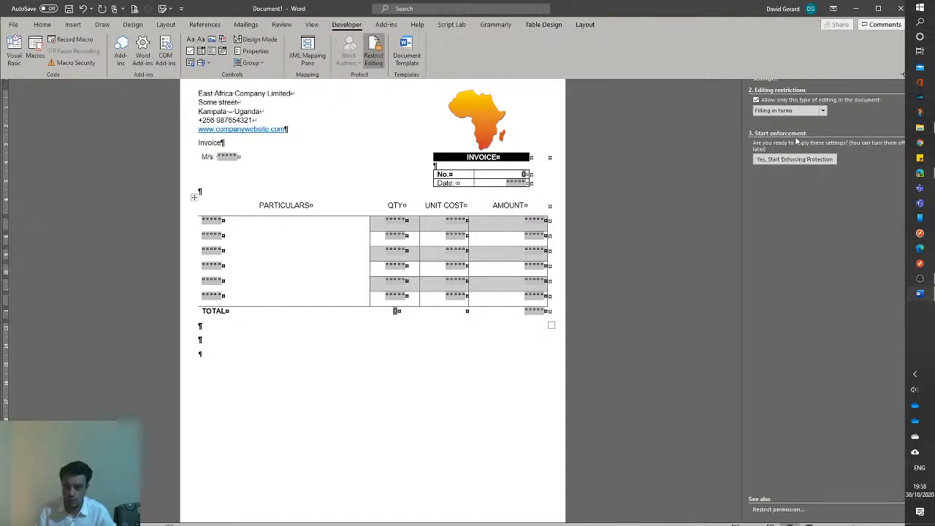
{"action": "left_click", "coordinate": [803, 160]}
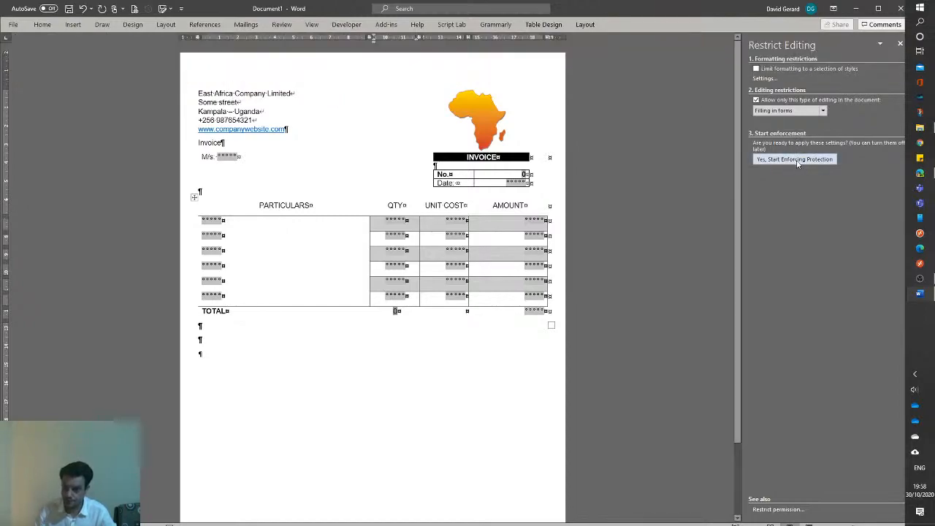
{"action": "left_click", "coordinate": [794, 160]}
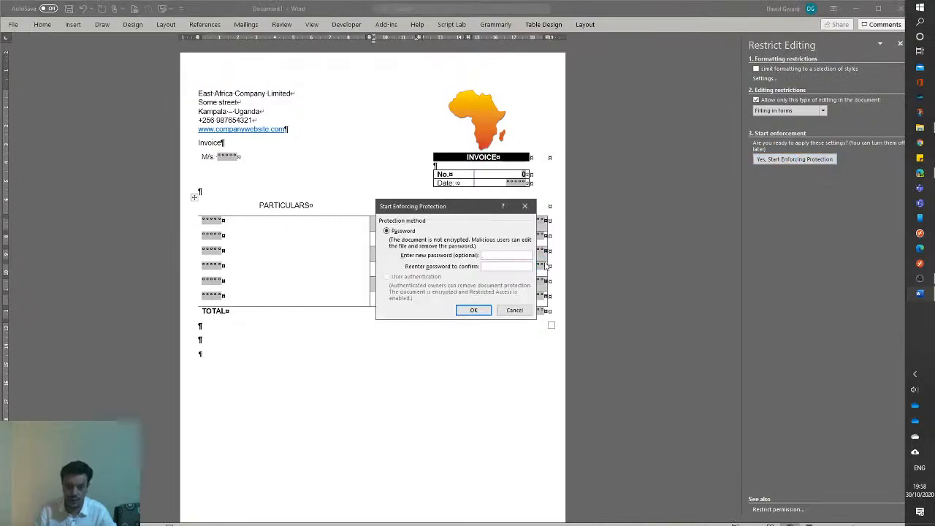
{"action": "left_click_drag", "start_coordinate": [450, 211], "coordinate": [661, 235]}
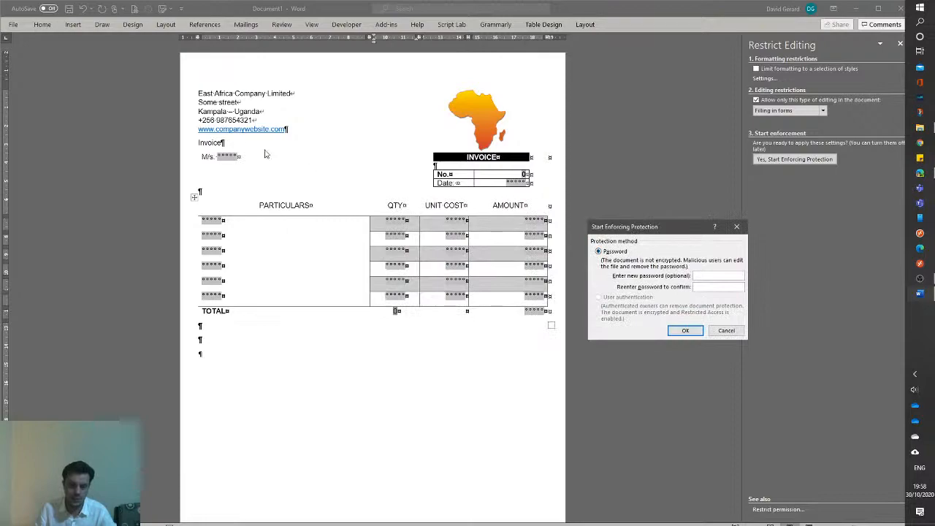
{"action": "left_click", "coordinate": [687, 331]}
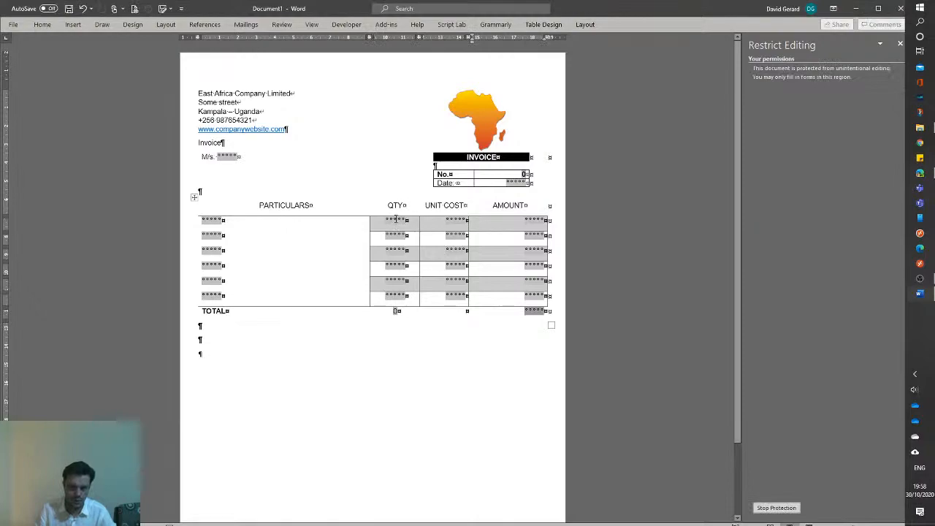
- Fill in the invoice header with "name of company" for M/s, 2 for the number and 30/10/20 for the date
{"action": "left_click", "coordinate": [227, 158]}
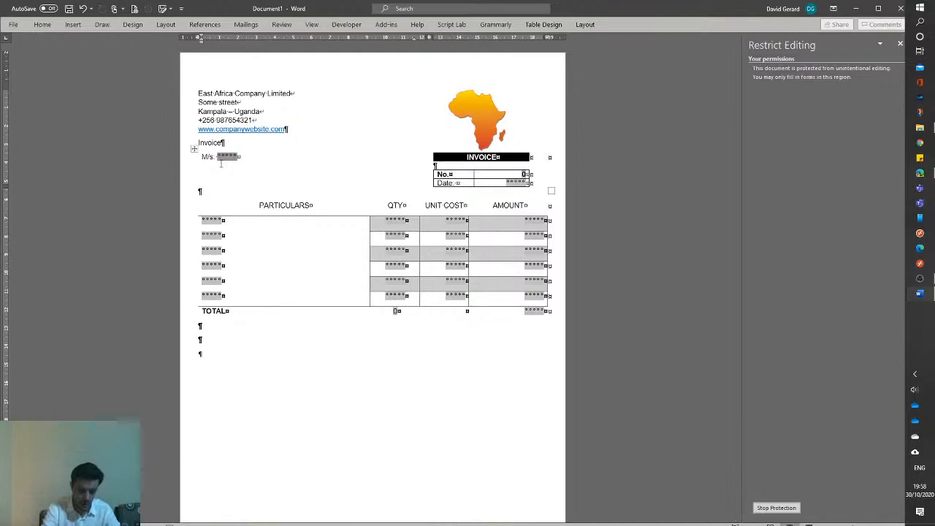
{"action": "type", "text": "name of company"}
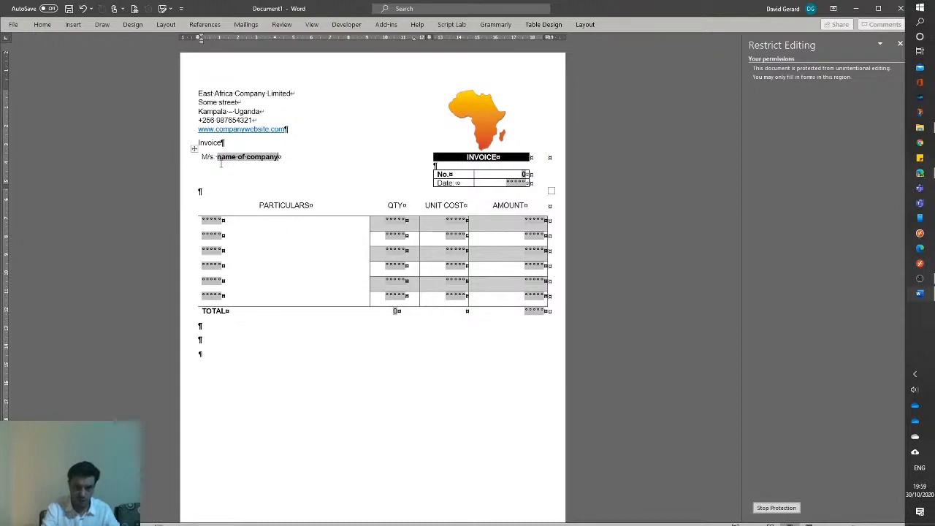
{"action": "key", "text": "Tab"}
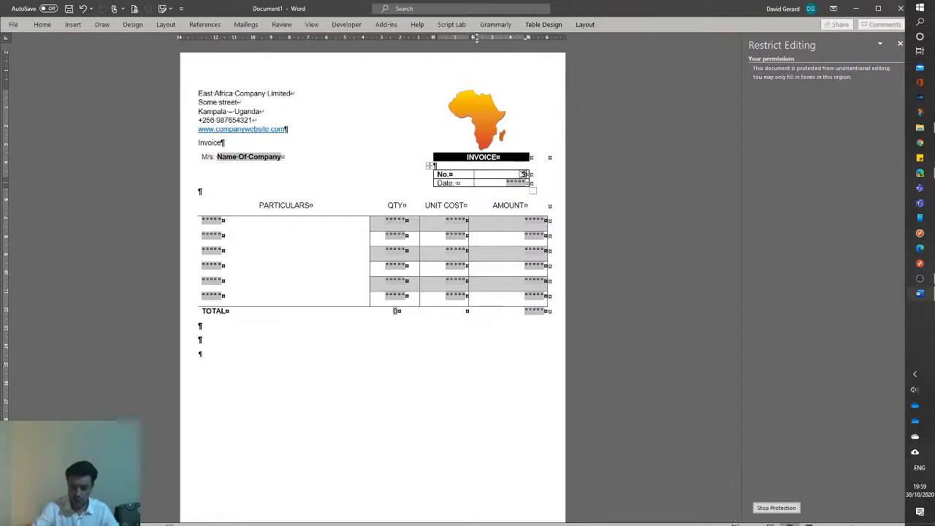
{"action": "key", "text": "Tab"}
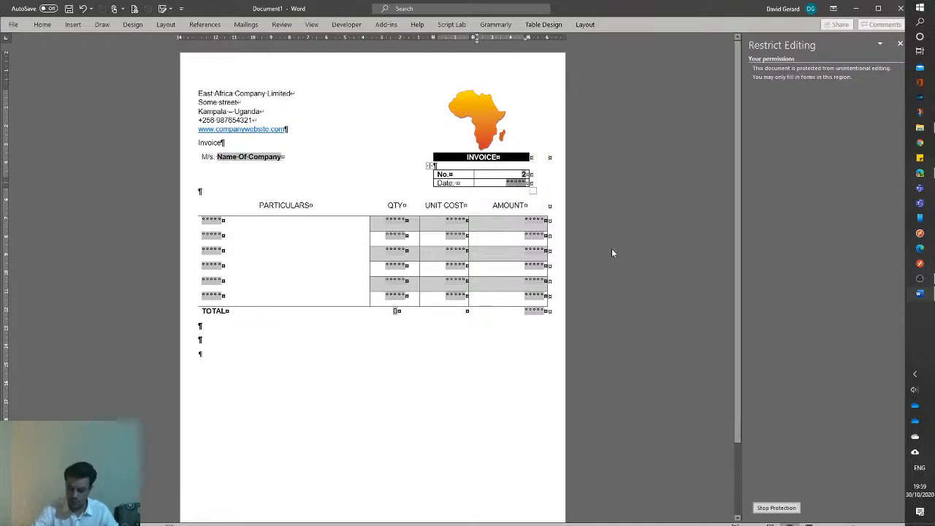
{"action": "type", "text": "30/"}
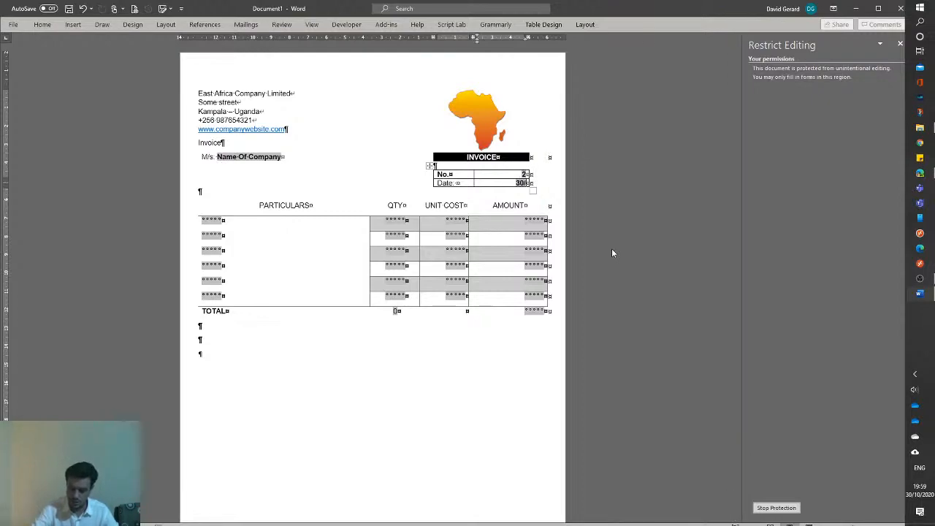
{"action": "type", "text": "10/20"}
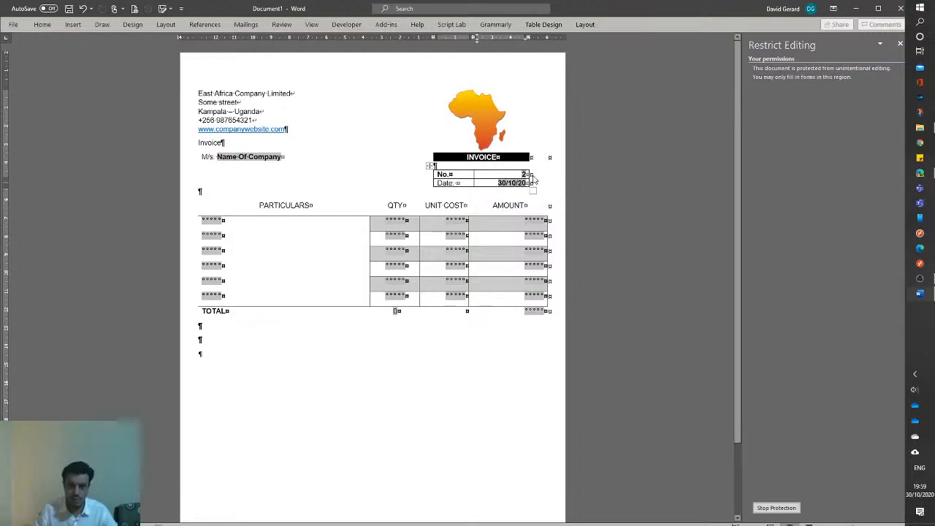
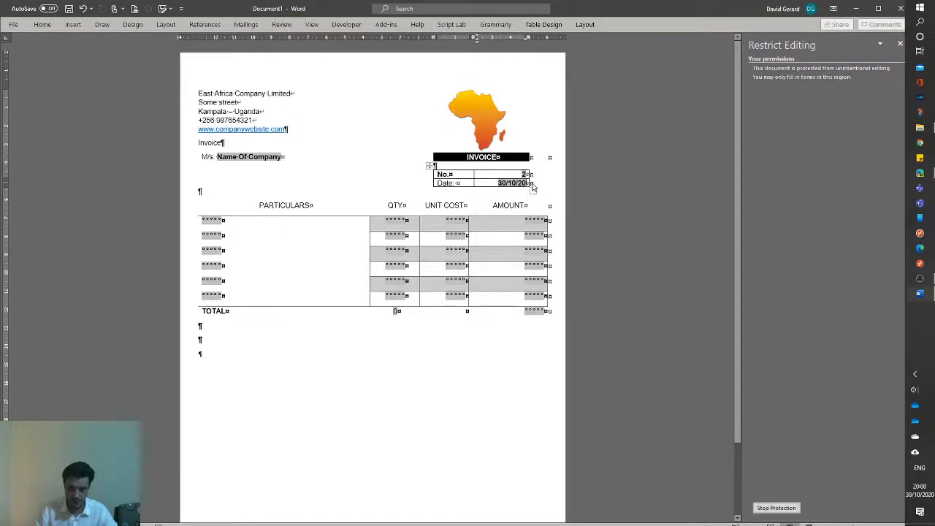
{"action": "key", "text": "Tab"}
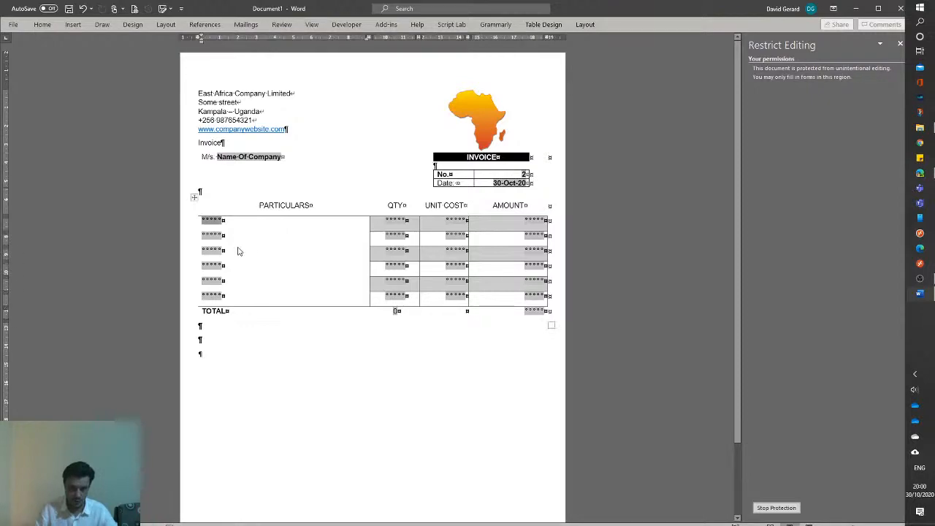
- Fill in the first item row with "product a" as the particulars and a quantity of 5
{"action": "type", "text": "p"}
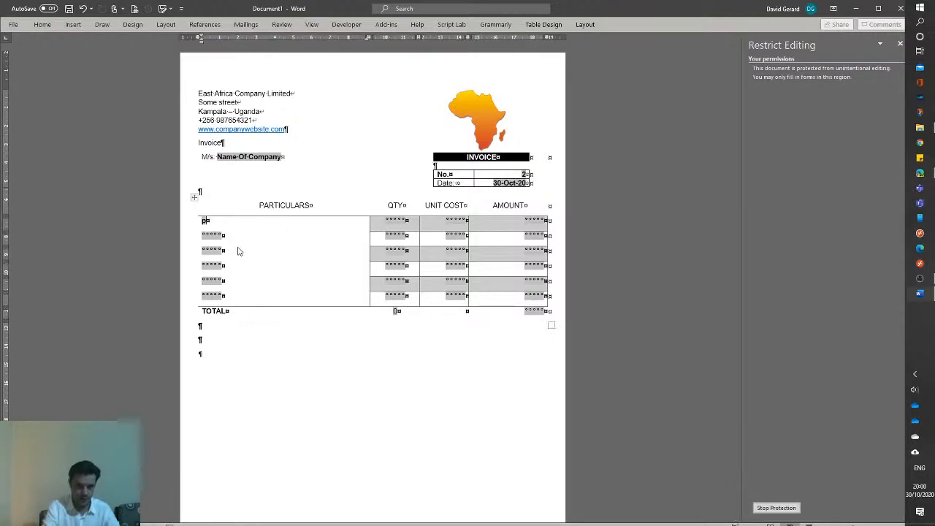
{"action": "type", "text": "roduct a"}
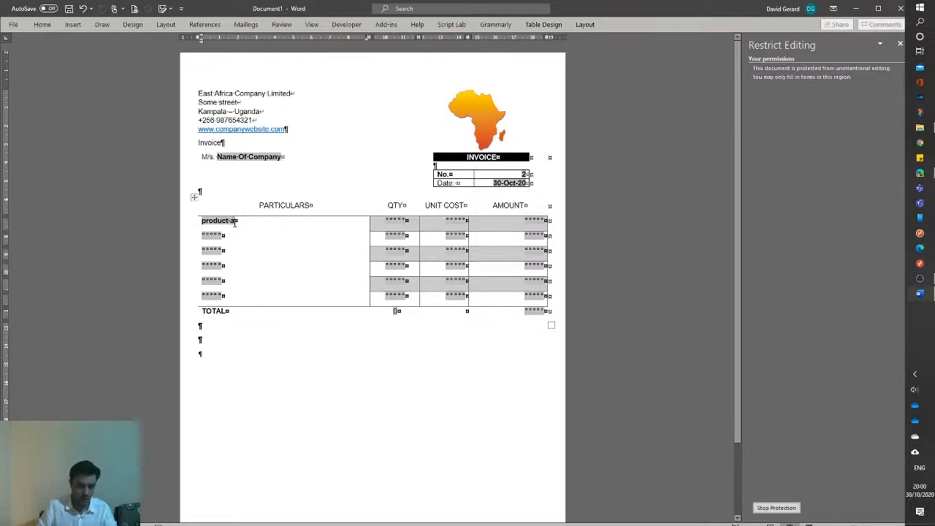
{"action": "key", "text": "Tab"}
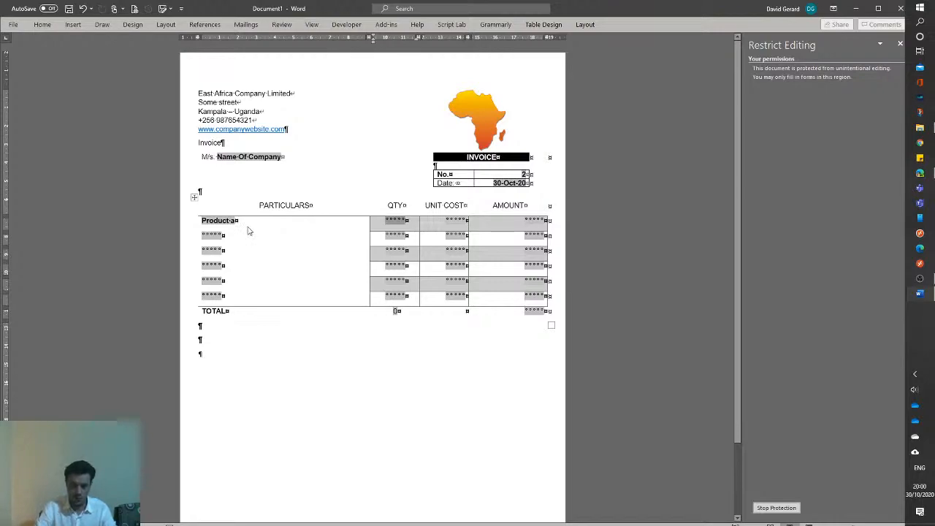
{"action": "type", "text": "5"}
{"action": "key", "text": "BackSpace"}
{"action": "type", "text": "5"}
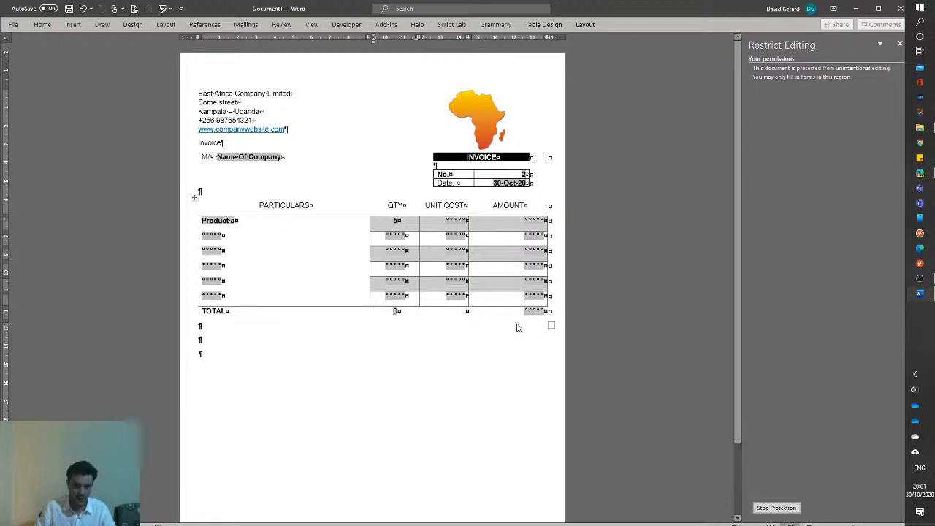
- Enter a quantity of 15 in the second item row and leave the field so the QTY total recalculates
{"action": "key", "text": "Tab"}
{"action": "key", "text": "Tab"}
{"action": "key", "text": "Tab"}
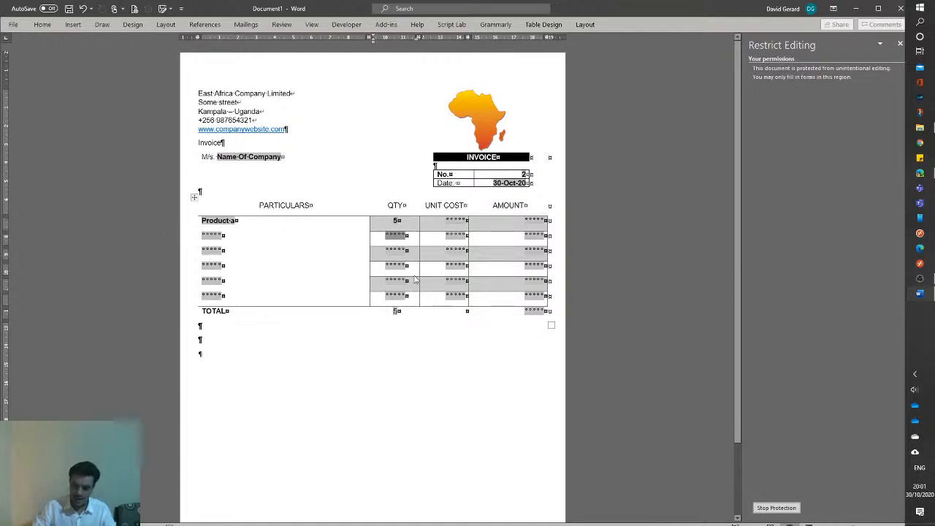
{"action": "type", "text": "15"}
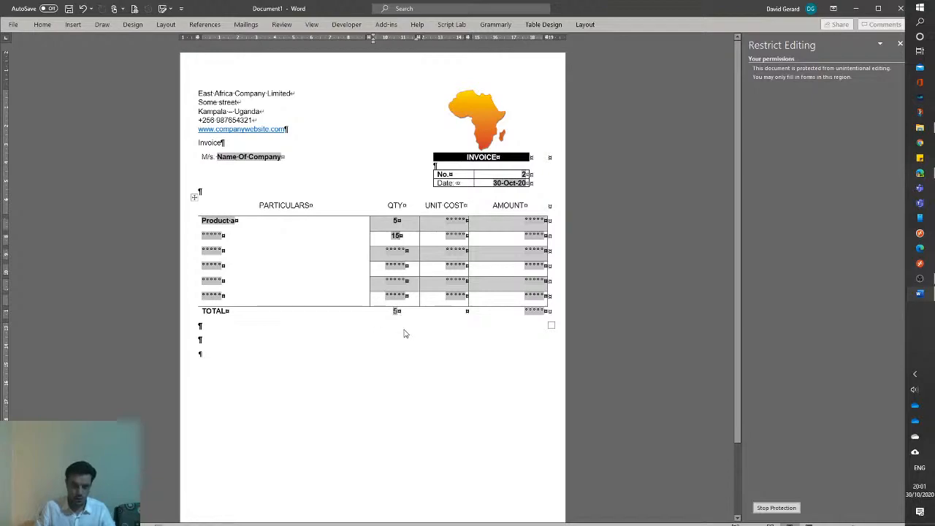
{"action": "key", "text": "Tab"}
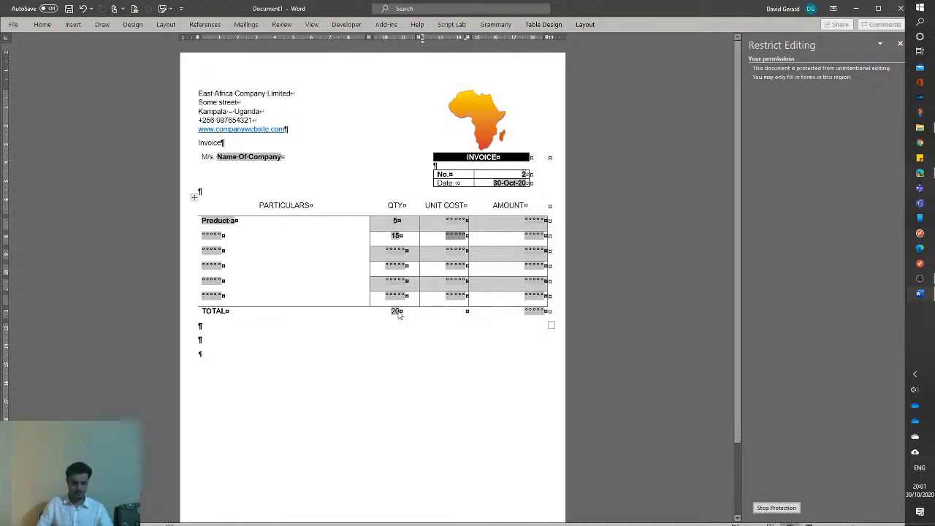
- Enter unit costs of 20000 in the first item row and 45000 in the second item row
{"action": "left_click", "coordinate": [456, 220]}
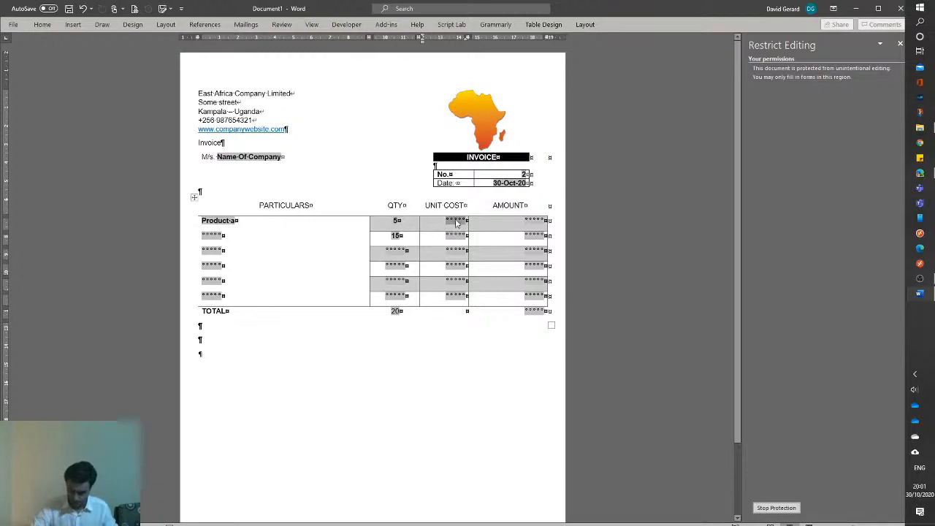
{"action": "type", "text": "20000"}
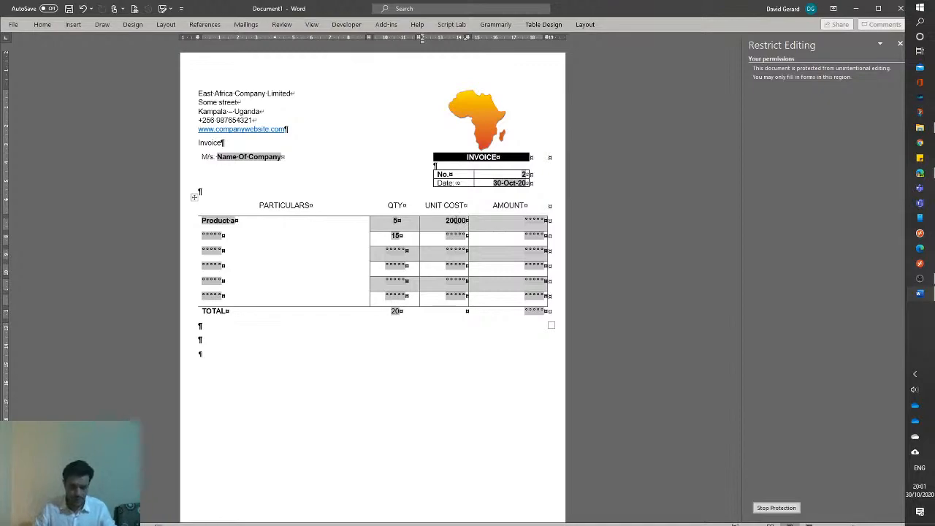
{"action": "key", "text": "Tab"}
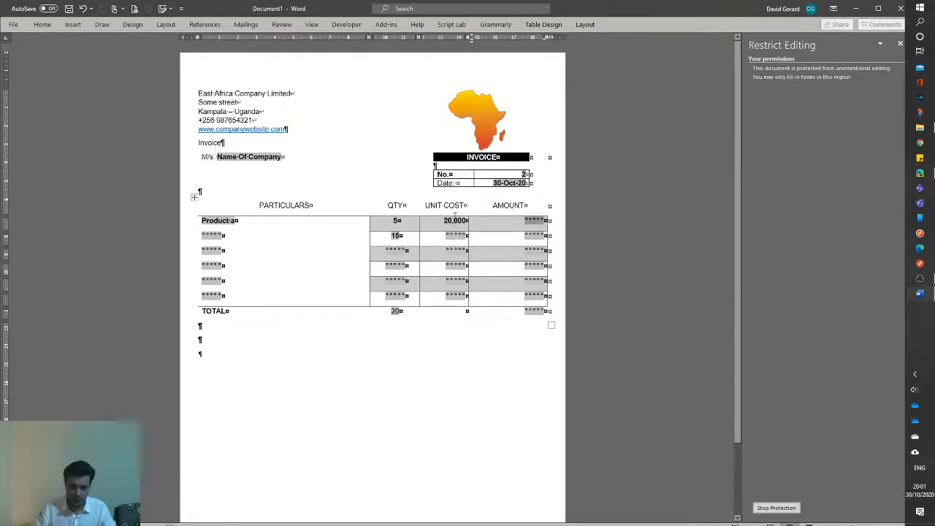
{"action": "left_click", "coordinate": [450, 234]}
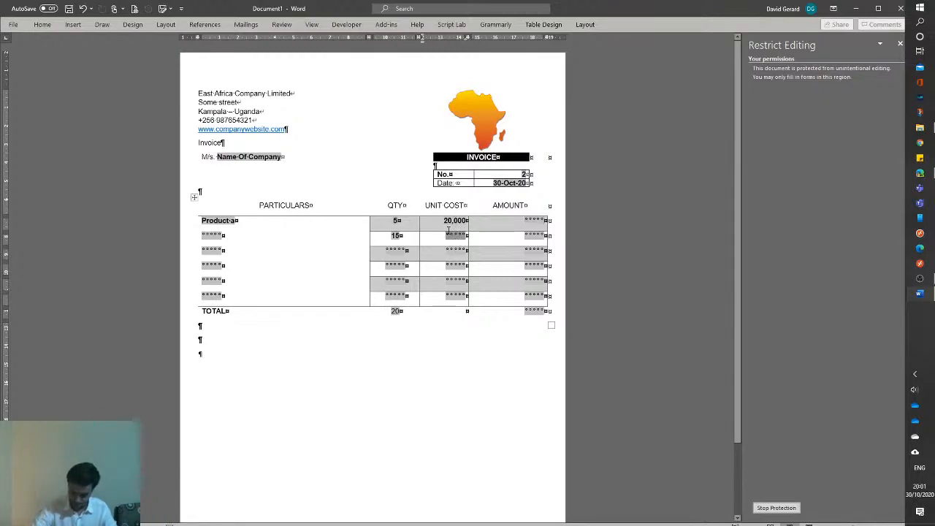
{"action": "type", "text": "45000"}
{"action": "key", "text": "Tab"}
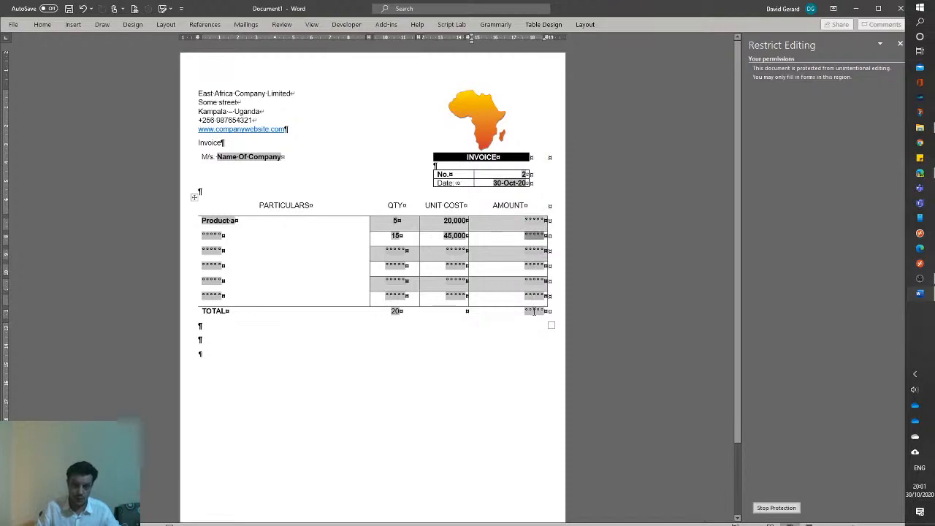
- Stop the document protection and change the first item row's AMOUNT form field to the Calculation type with the expression =PRODUCT(LEFT)
{"action": "left_click", "coordinate": [777, 507]}
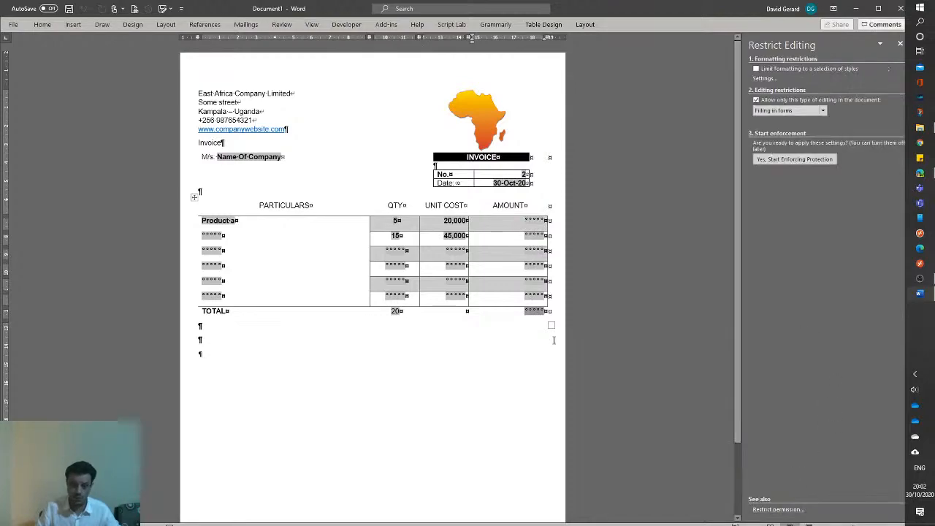
{"action": "double_click", "coordinate": [535, 219]}
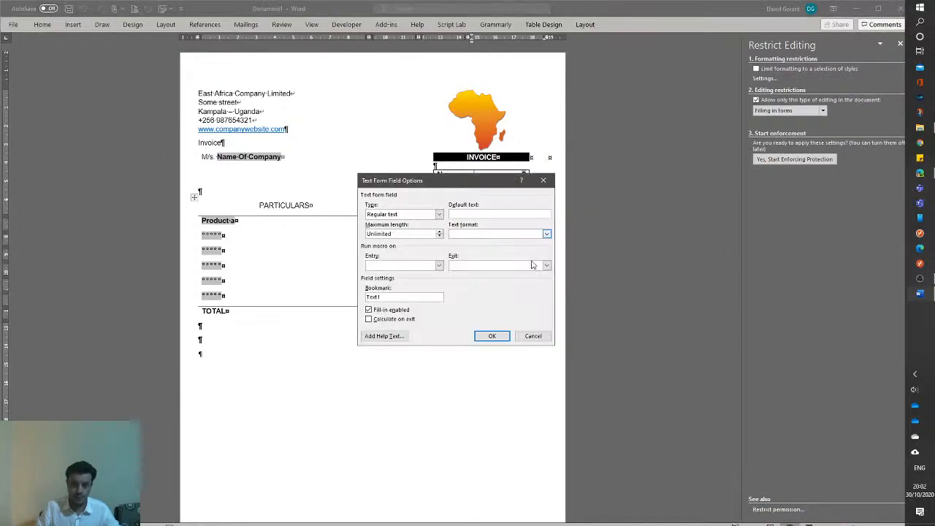
{"action": "left_click", "coordinate": [438, 214]}
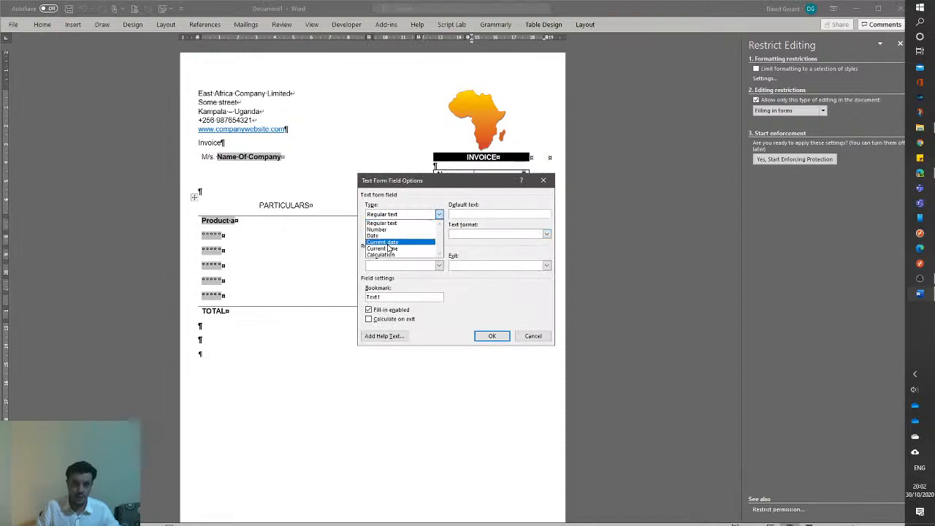
{"action": "left_click", "coordinate": [398, 256]}
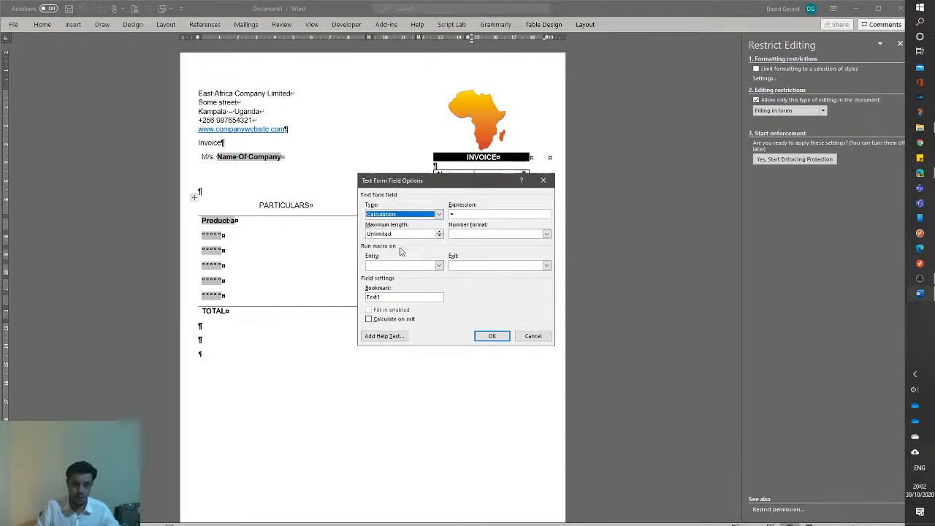
{"action": "left_click", "coordinate": [472, 214]}
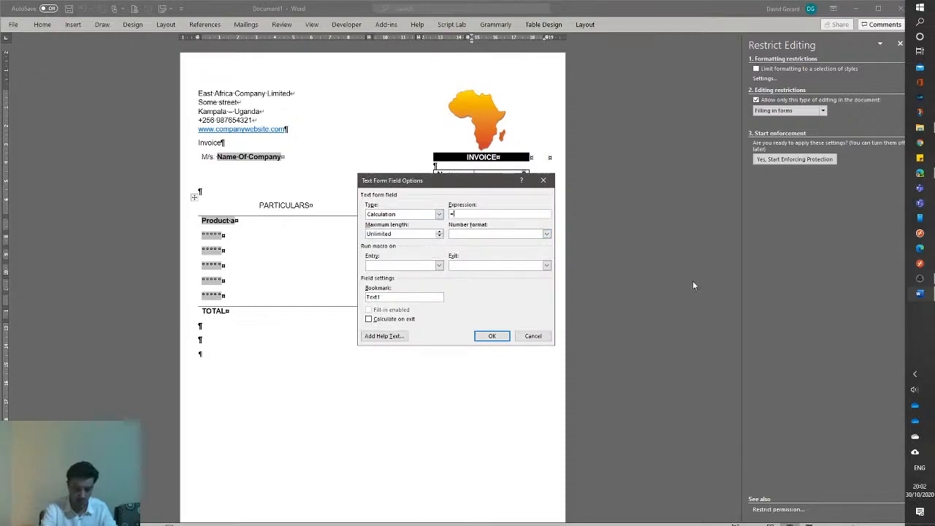
{"action": "type", "text": "PRO"}
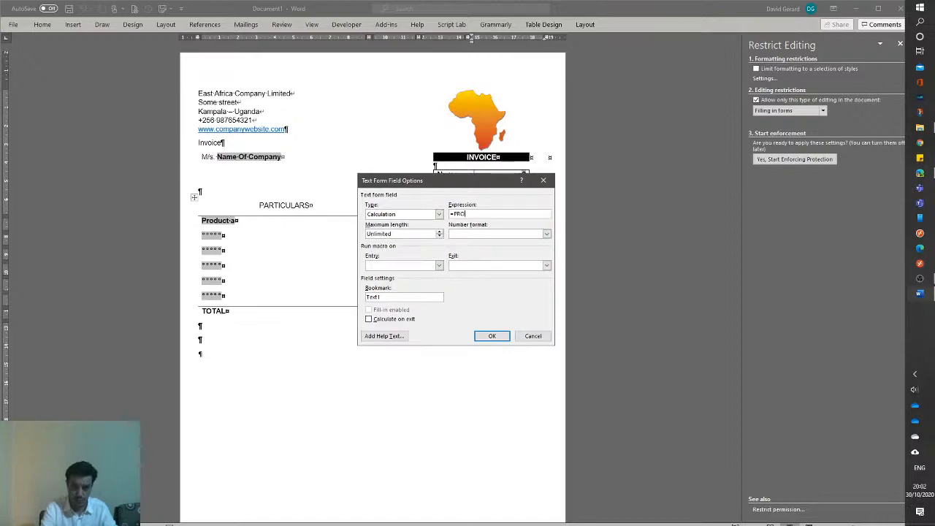
{"action": "type", "text": "DUCT"}
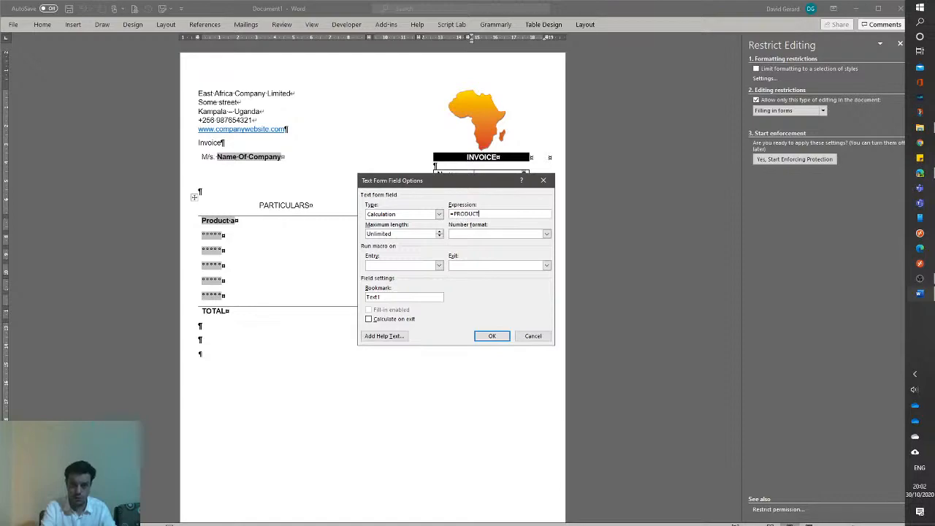
{"action": "type", "text": "(LEFT)"}
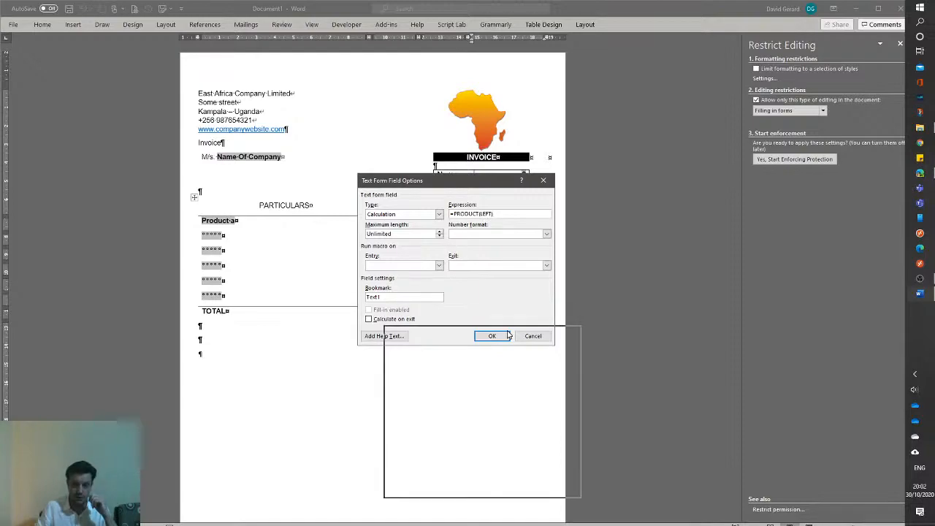
- Replace LEFT with B2:C2 in the first AMOUNT field's PRODUCT expression and apply the field options
{"action": "left_click_drag", "start_coordinate": [509, 335], "coordinate": [519, 366]}
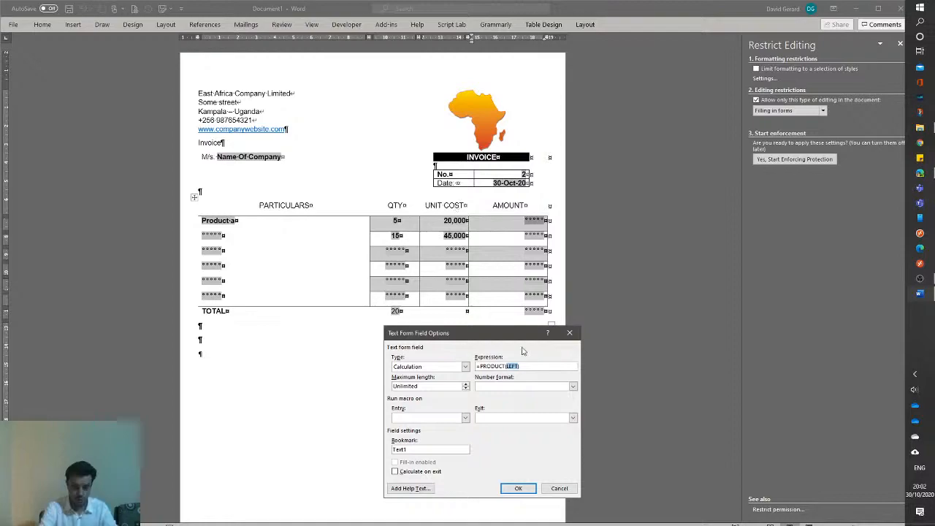
{"action": "type", "text": "B2"}
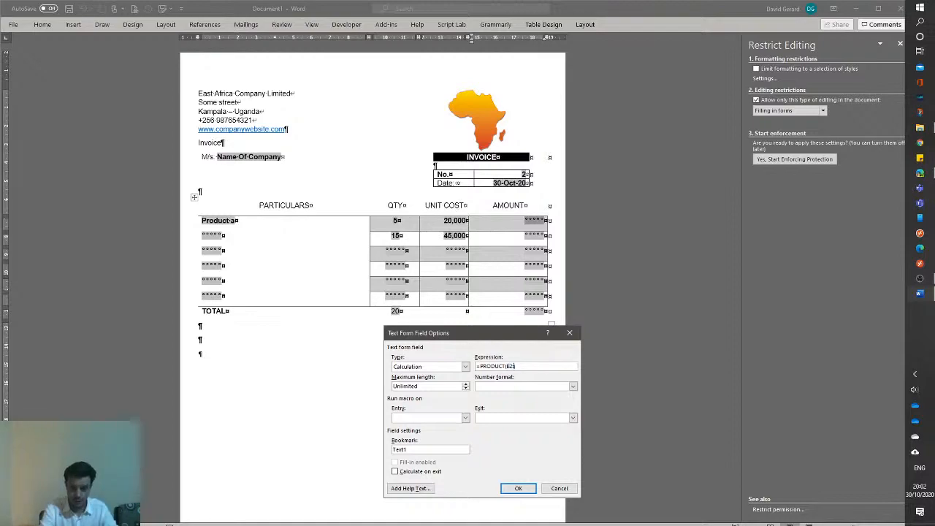
{"action": "type", "text": ":C2"}
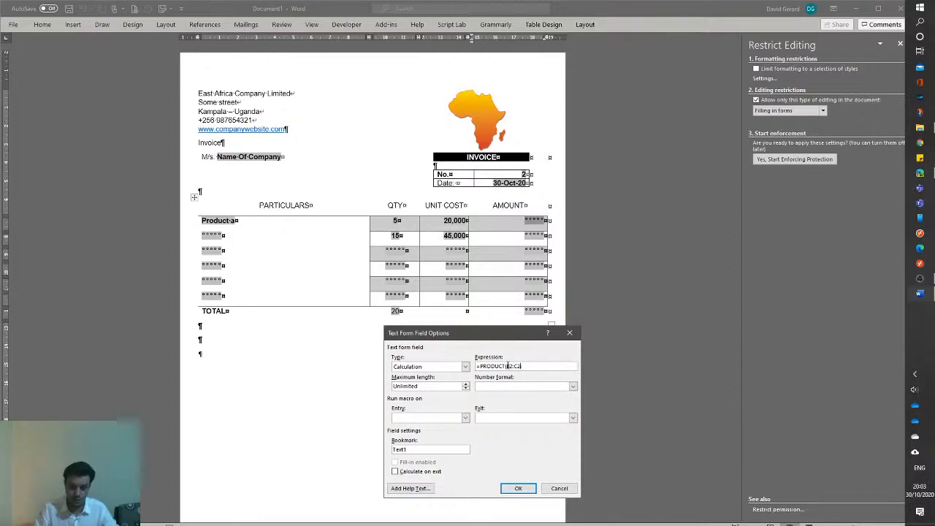
{"action": "left_click", "coordinate": [517, 488]}
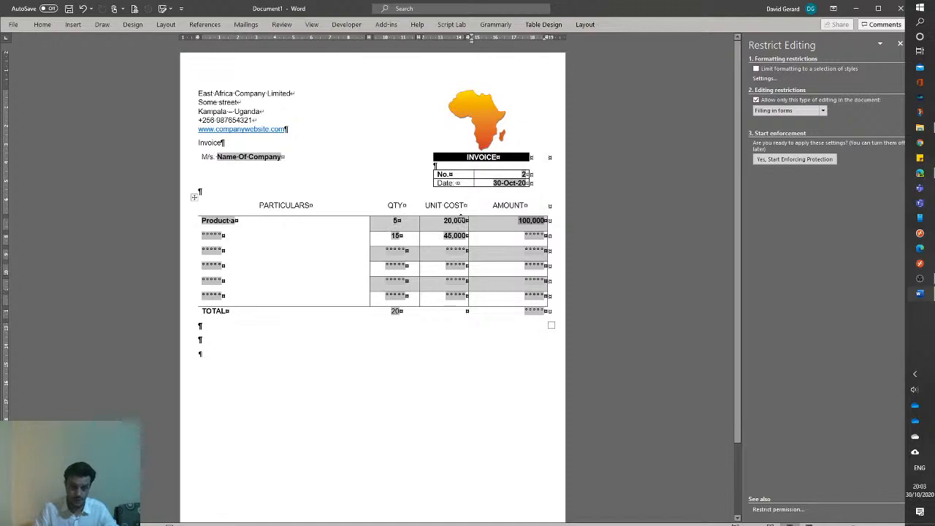
- Change the second item row's AMOUNT form field to the Calculation type with the expression =B3 * C3
{"action": "left_click", "coordinate": [538, 235]}
{"action": "double_click", "coordinate": [537, 235]}
{"action": "left_click", "coordinate": [438, 213]}
{"action": "left_click", "coordinate": [406, 254]}
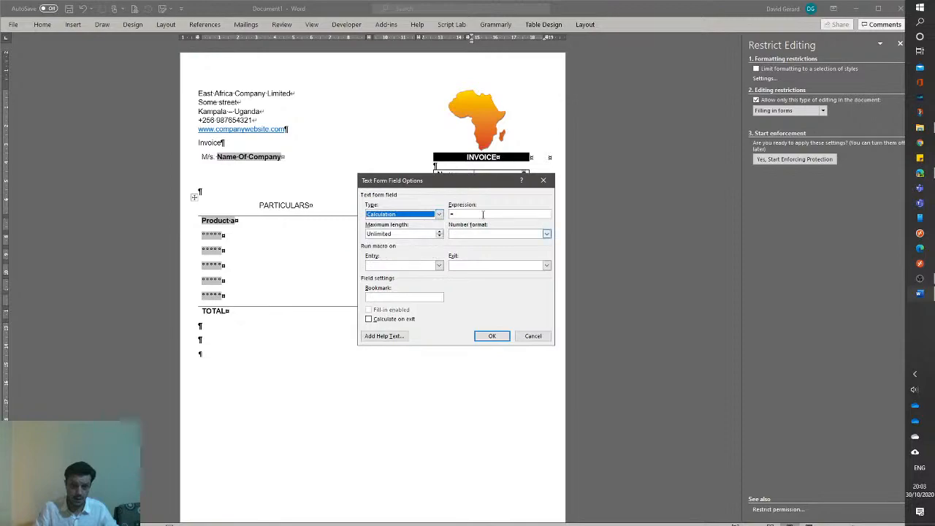
{"action": "left_click", "coordinate": [483, 214]}
{"action": "type", "text": "f"}
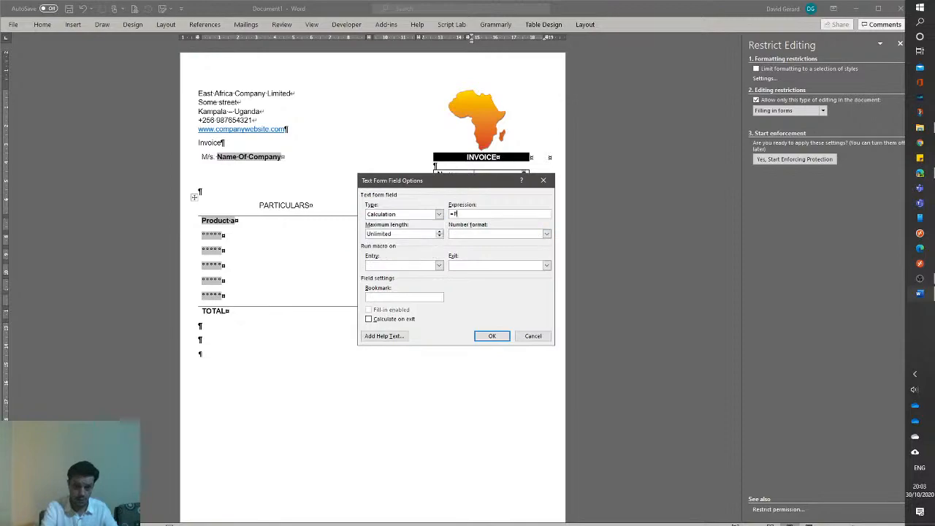
{"action": "key", "text": "BackSpace"}
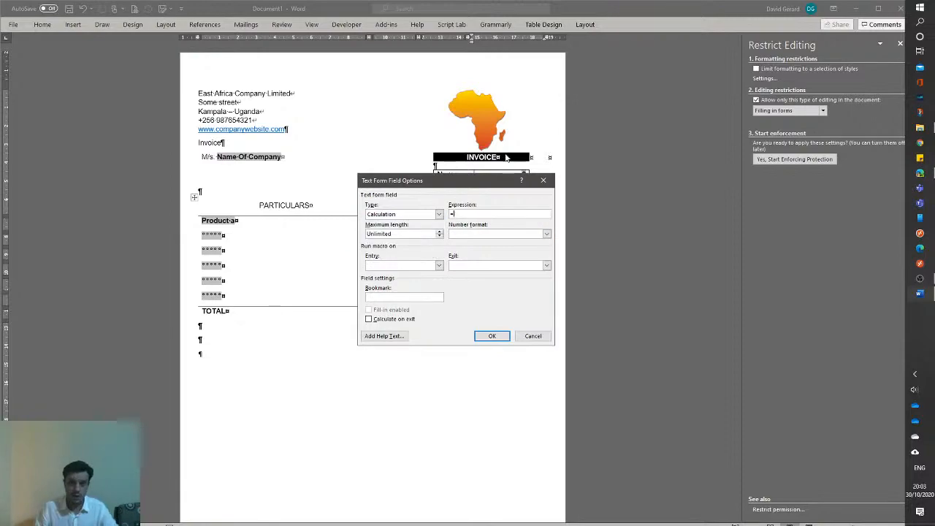
{"action": "left_click_drag", "start_coordinate": [504, 310], "coordinate": [483, 308]}
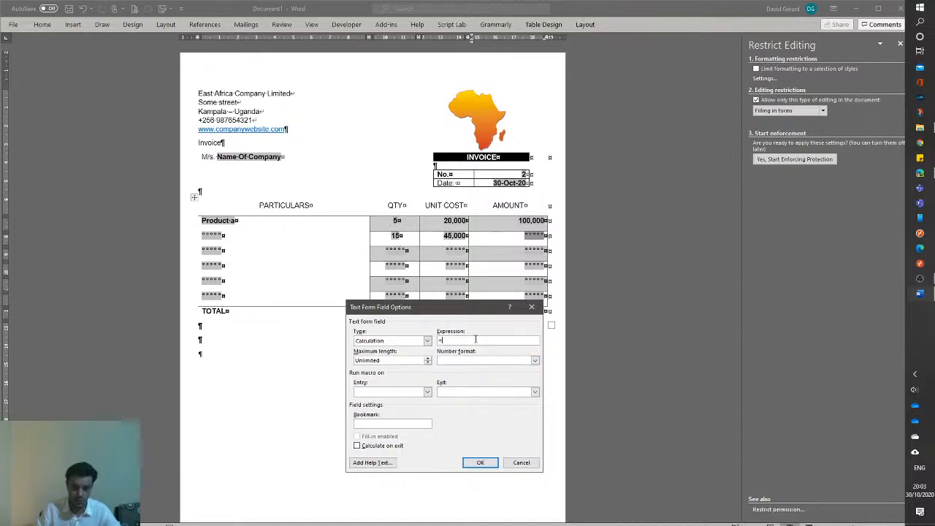
{"action": "type", "text": "B2 "}
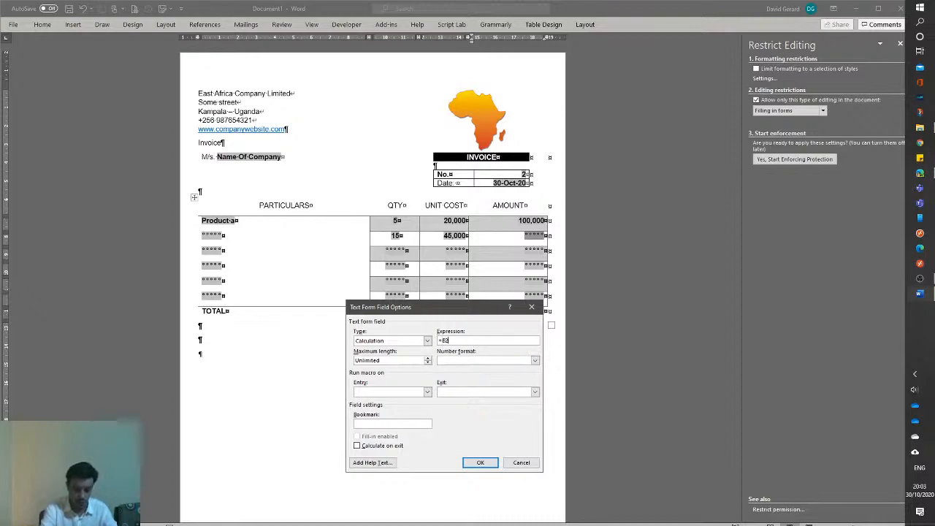
{"action": "type", "text": "* C3"}
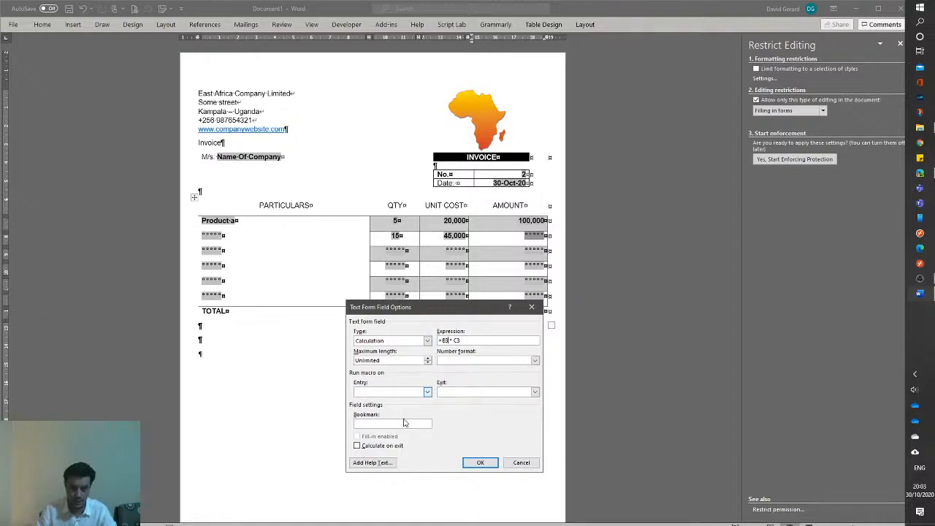
- Give the second item row's AMOUNT field the #,##0 number format and apply the field options
{"action": "left_click", "coordinate": [463, 360]}
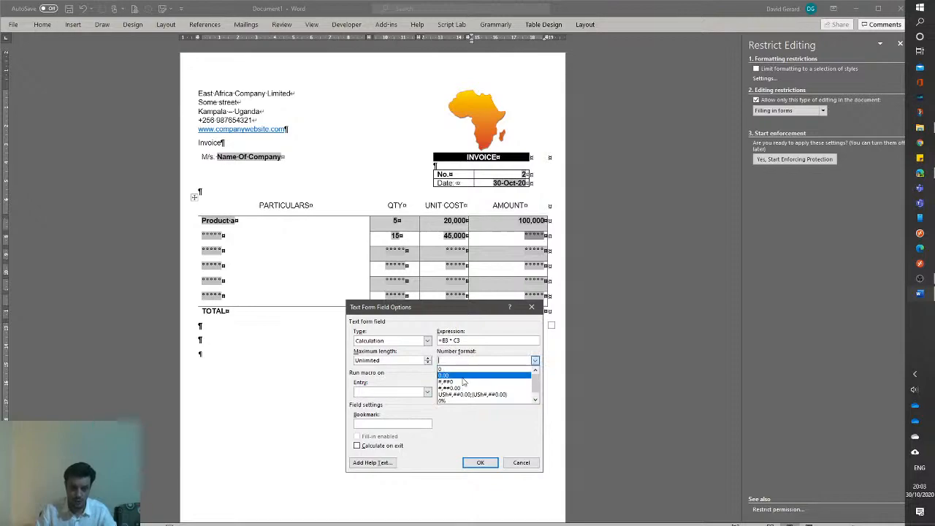
{"action": "left_click", "coordinate": [464, 382]}
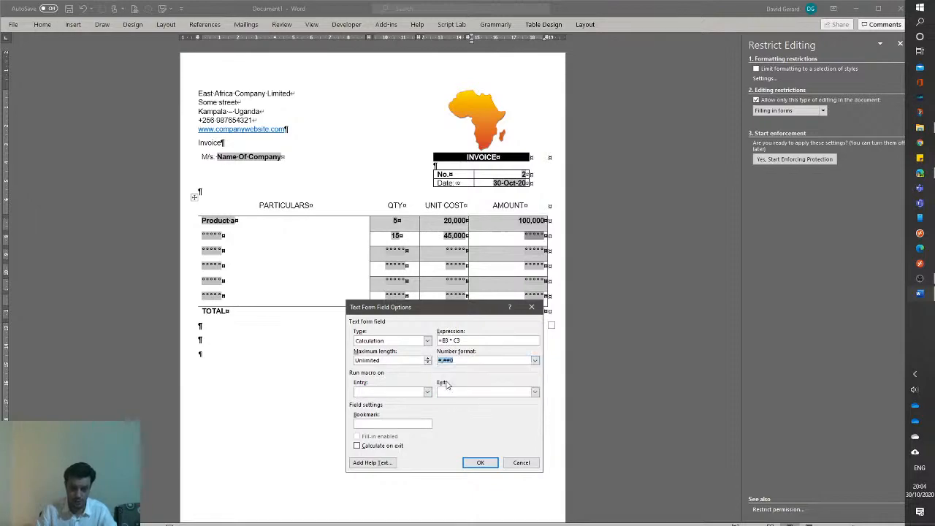
{"action": "left_click", "coordinate": [483, 463]}
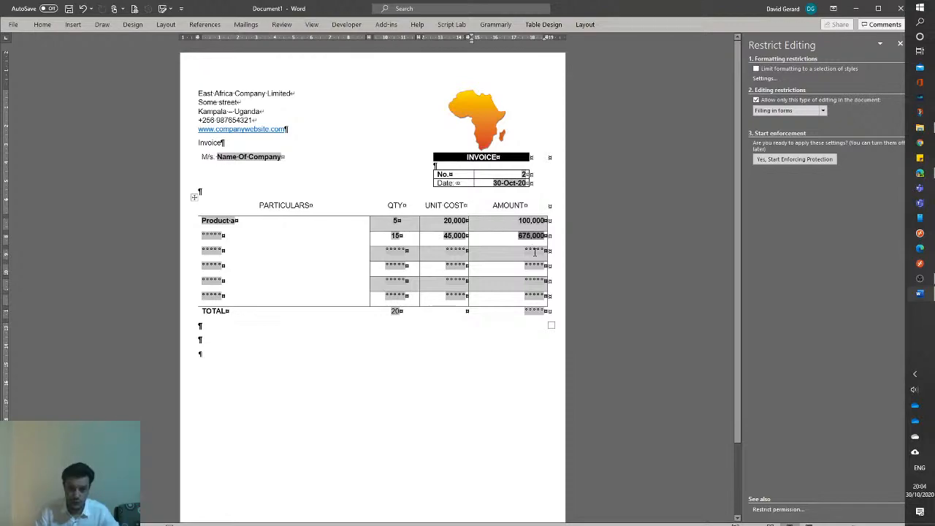
- Change the third item row's AMOUNT form field to the Calculation type with the expression =PRODUCT(LEFT)
{"action": "double_click", "coordinate": [534, 251]}
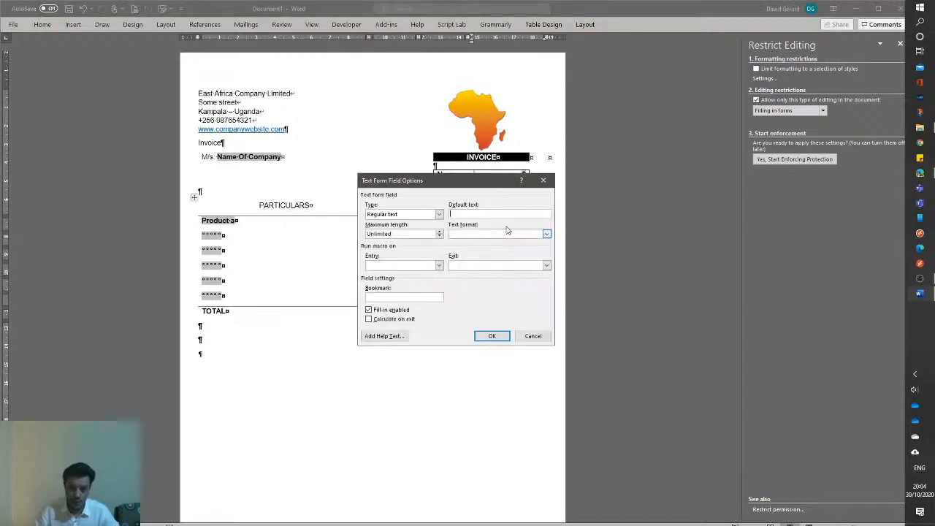
{"action": "left_click", "coordinate": [438, 214]}
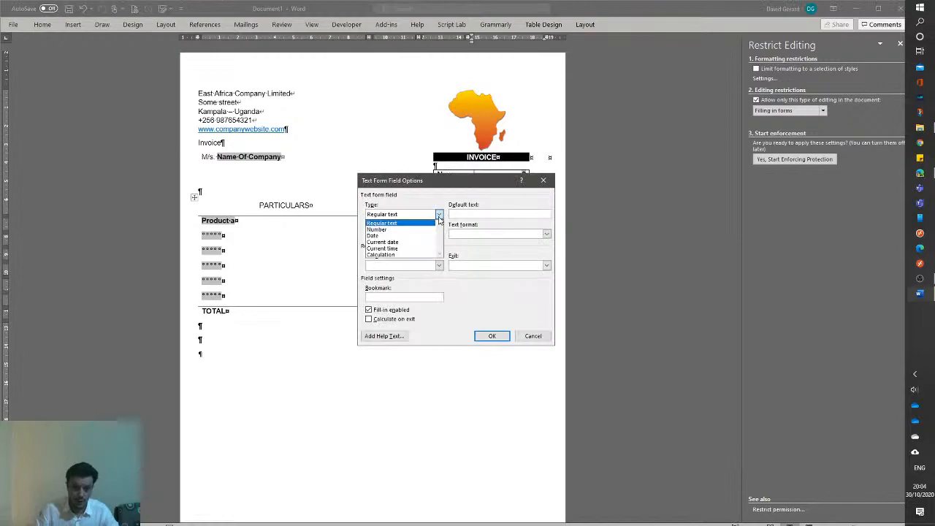
{"action": "left_click", "coordinate": [409, 257]}
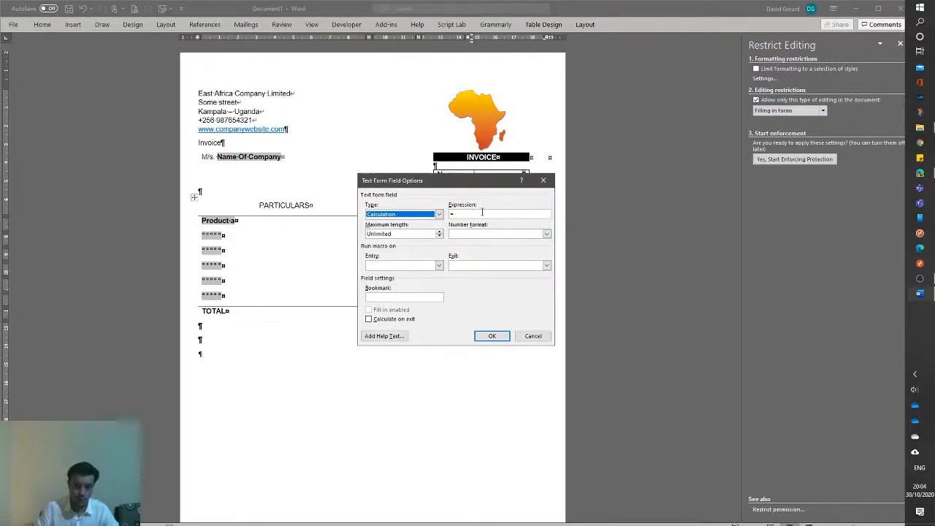
{"action": "left_click", "coordinate": [482, 212]}
{"action": "type", "text": "PROD"}
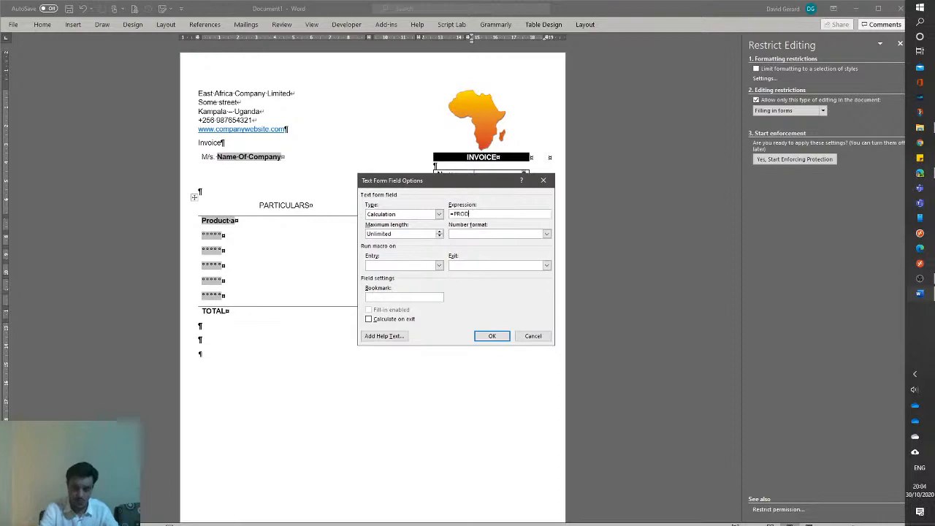
{"action": "type", "text": "UCT(LE"}
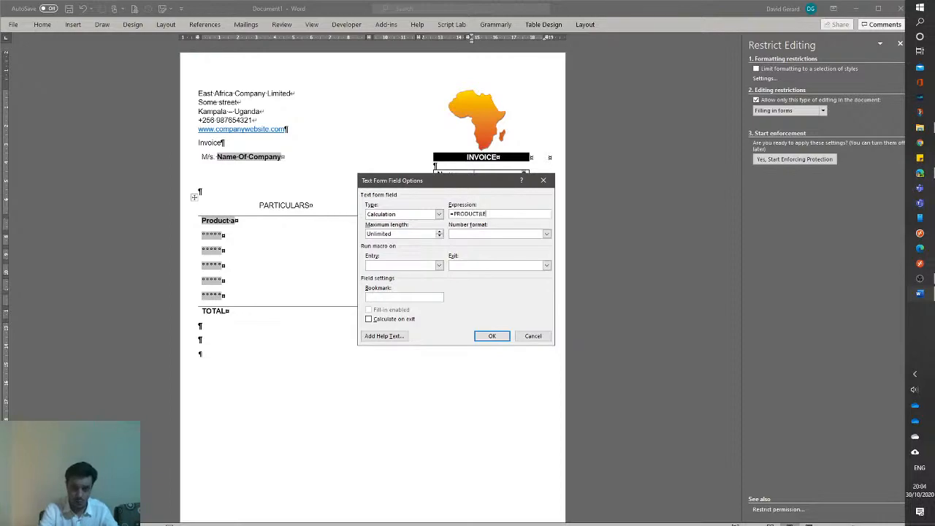
{"action": "type", "text": "FT)"}
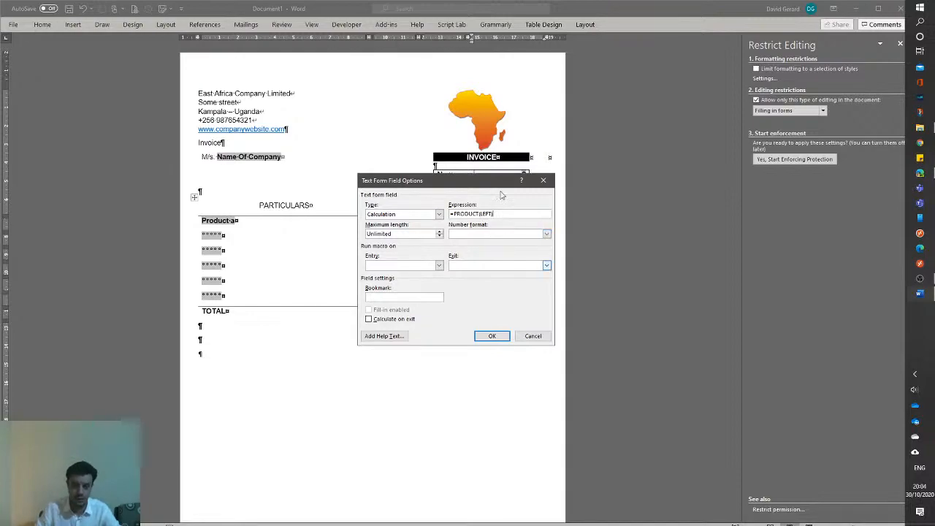
- Set the third item row's AMOUNT field to the #,##0 number format and apply the field options
{"action": "left_click_drag", "start_coordinate": [496, 189], "coordinate": [521, 322]}
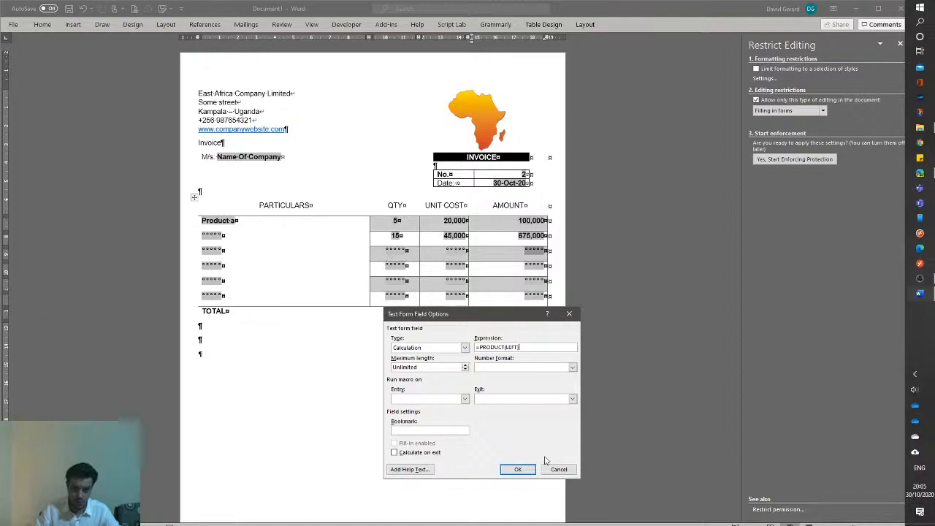
{"action": "left_click", "coordinate": [572, 367]}
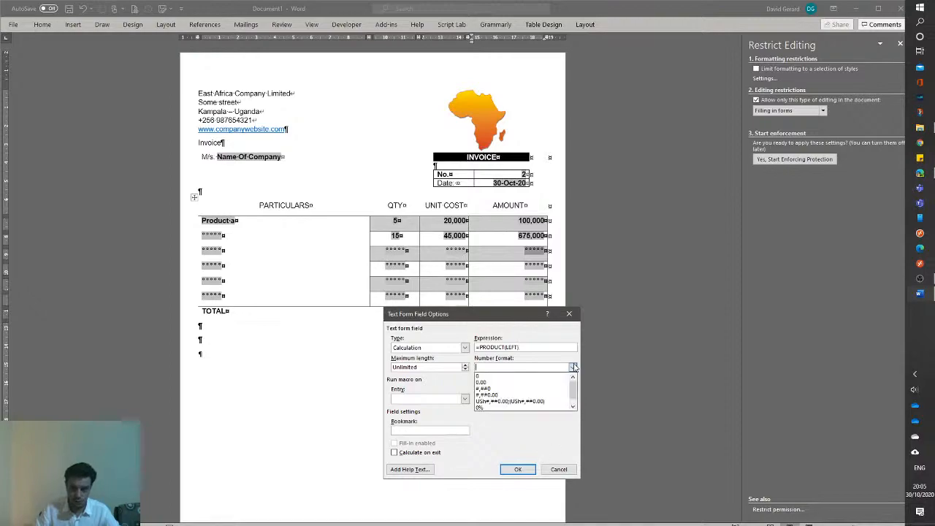
{"action": "left_click", "coordinate": [484, 388]}
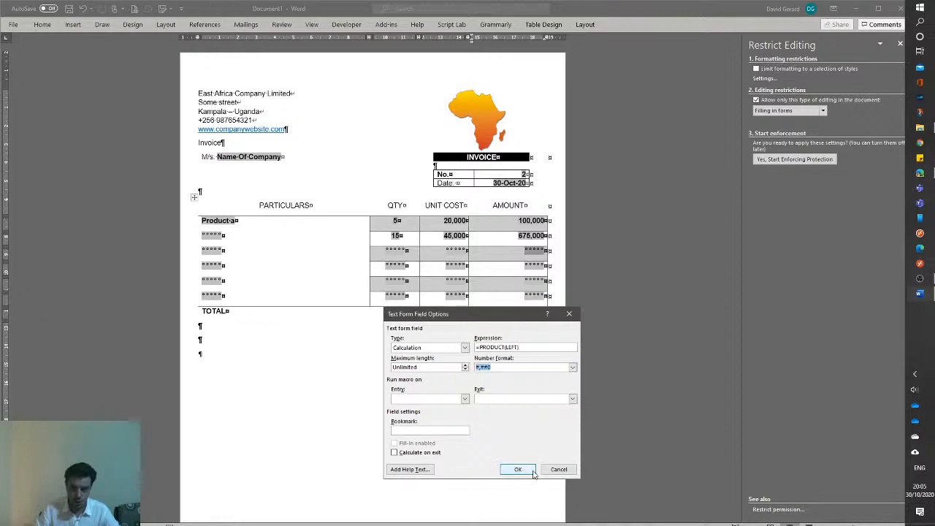
{"action": "left_click", "coordinate": [531, 471]}
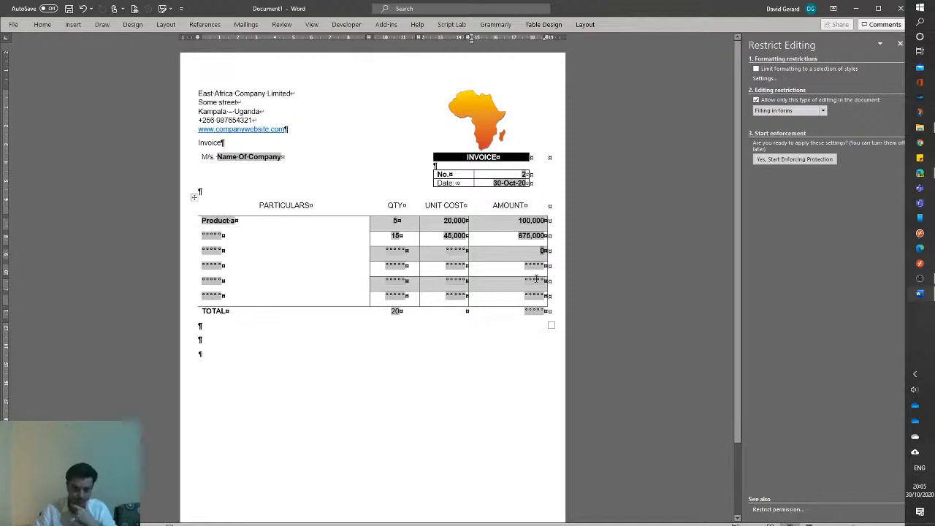
- Start enforcing the form protection and enter "some other product" as the second item row's particulars
{"action": "left_click", "coordinate": [814, 161]}
{"action": "left_click", "coordinate": [686, 331]}
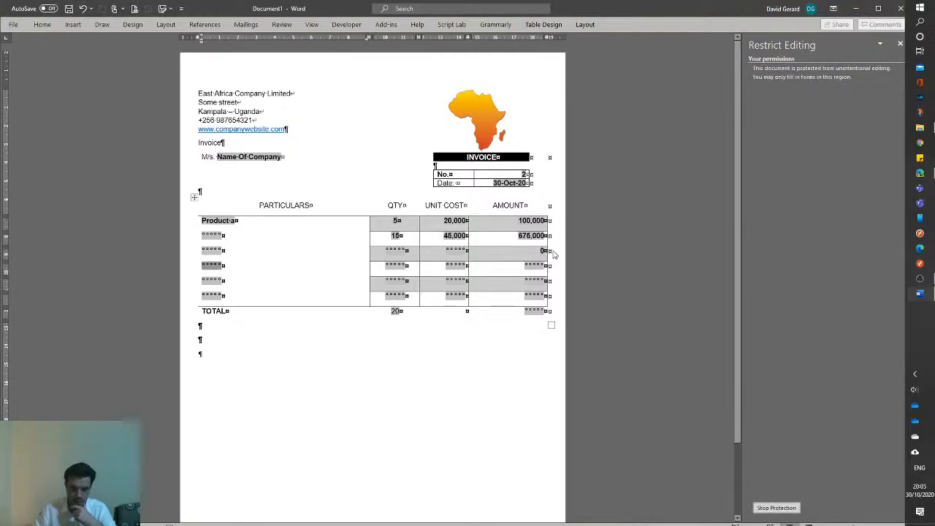
{"action": "left_click", "coordinate": [211, 236]}
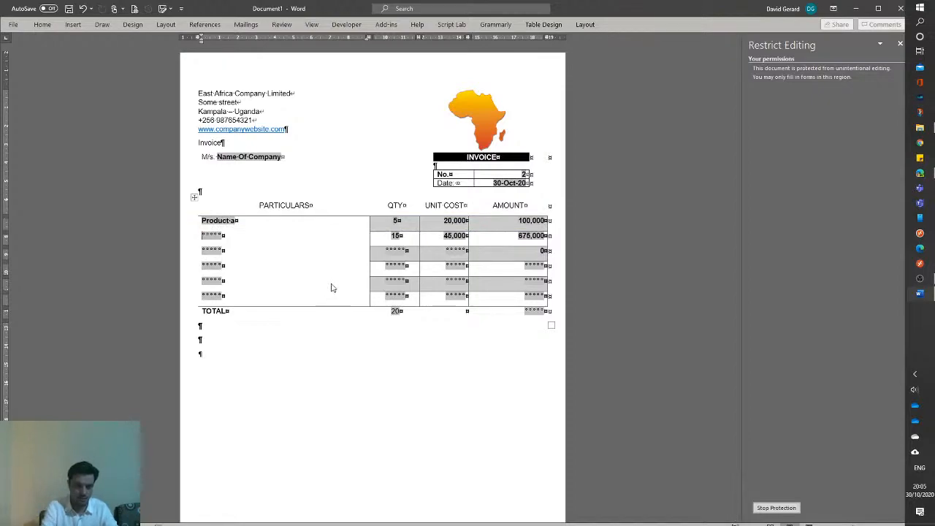
{"action": "type", "text": "some other product"}
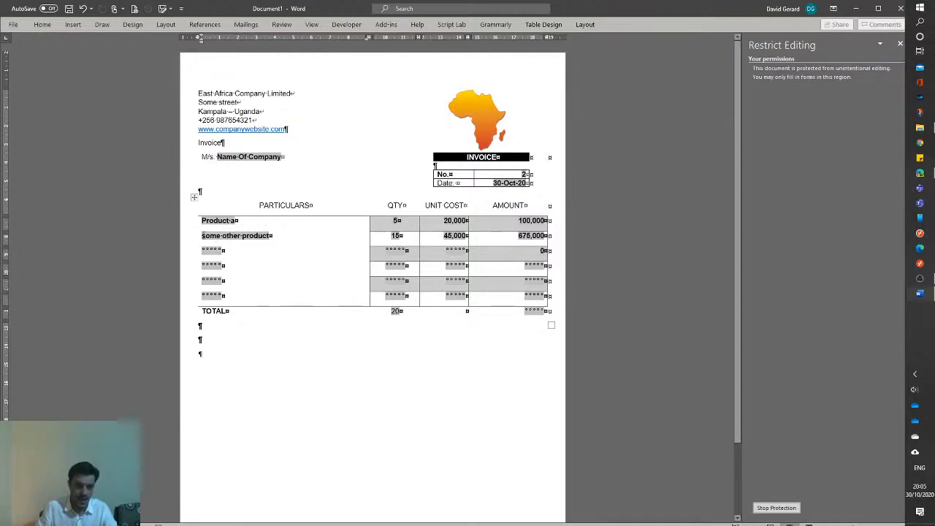
{"action": "key", "text": "Tab"}
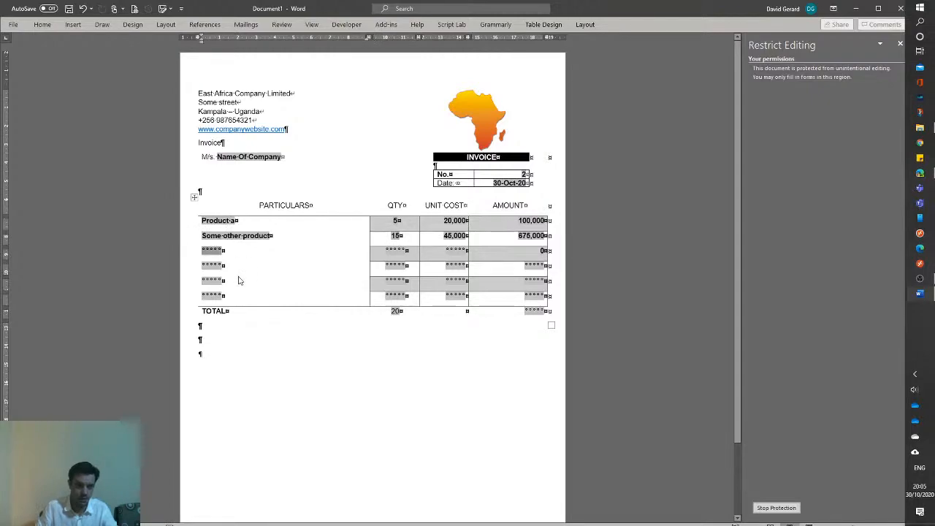
- Fill in the third item row with "and yet another", a quantity of 20 and a unit cost of 100000
{"action": "type", "text": "and yet"}
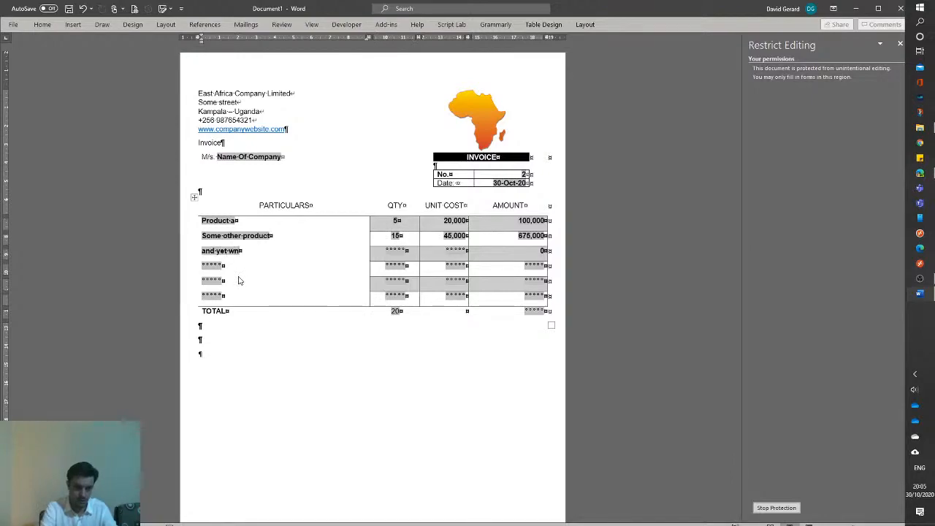
{"action": "type", "text": " another"}
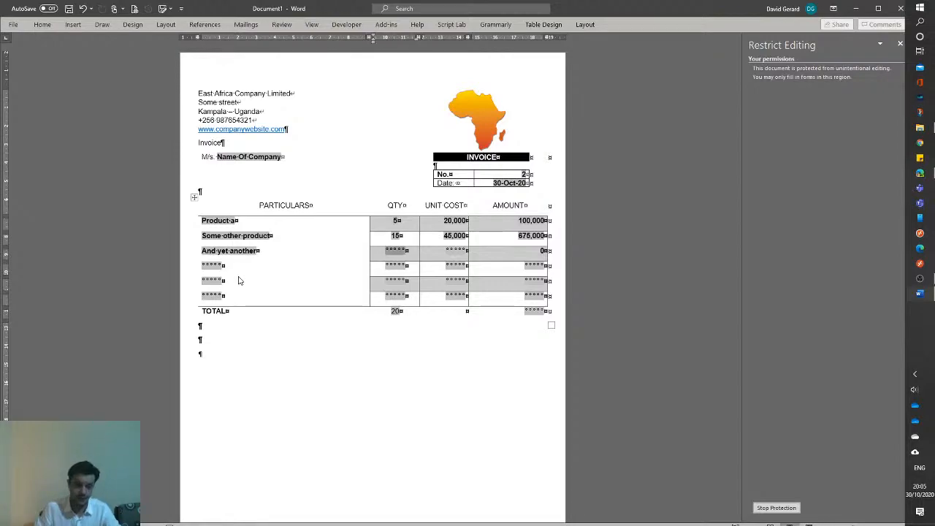
{"action": "key", "text": "Tab"}
{"action": "type", "text": "20"}
{"action": "key", "text": "Tab"}
{"action": "type", "text": "100000"}
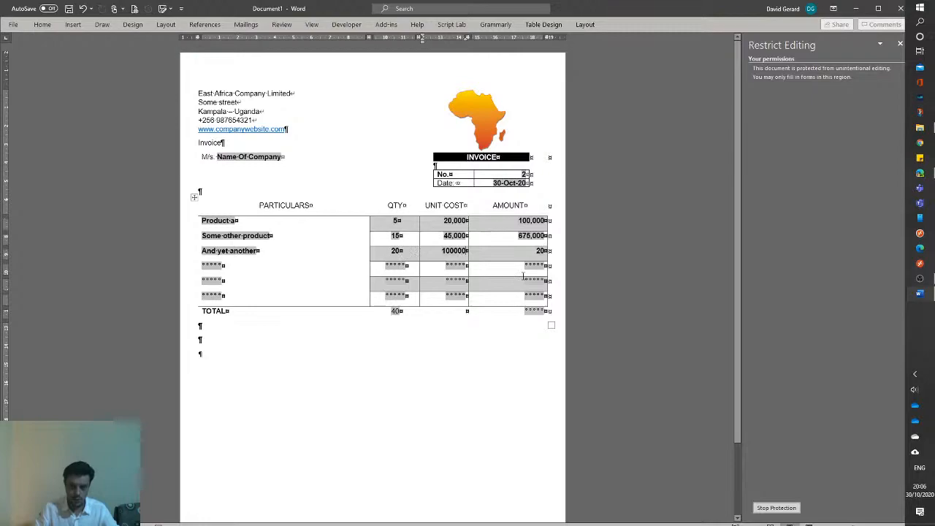
{"action": "key", "text": "Tab"}
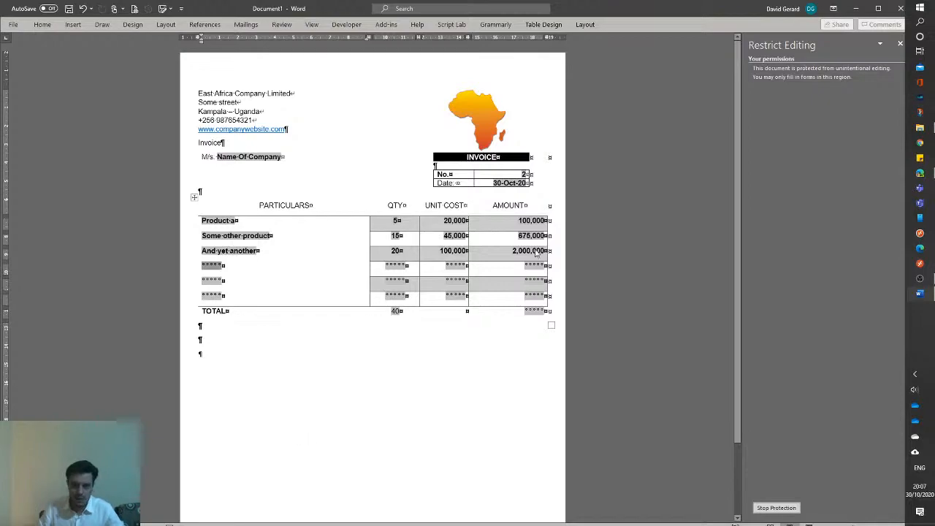
- Stop the document protection and copy the third item row's AMOUNT calculation field into the fourth, fifth and sixth item rows
{"action": "left_click", "coordinate": [776, 508]}
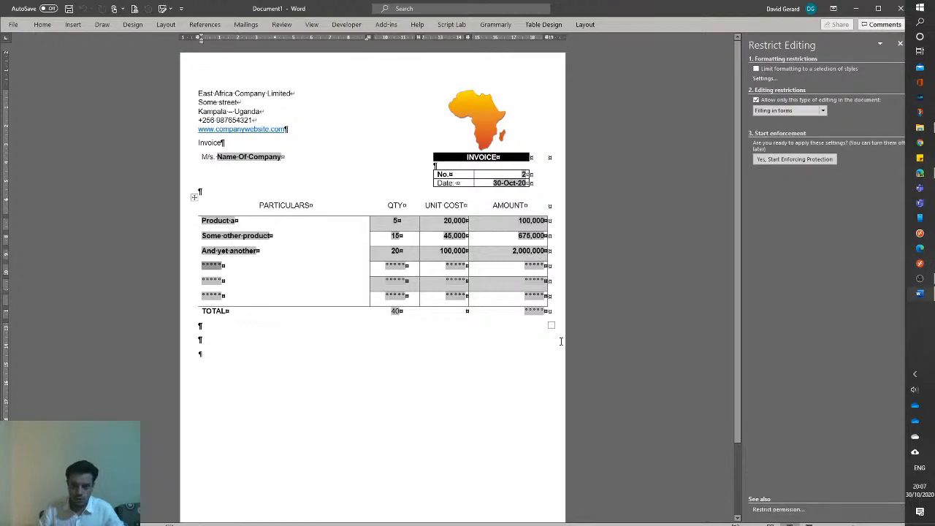
{"action": "double_click", "coordinate": [529, 246]}
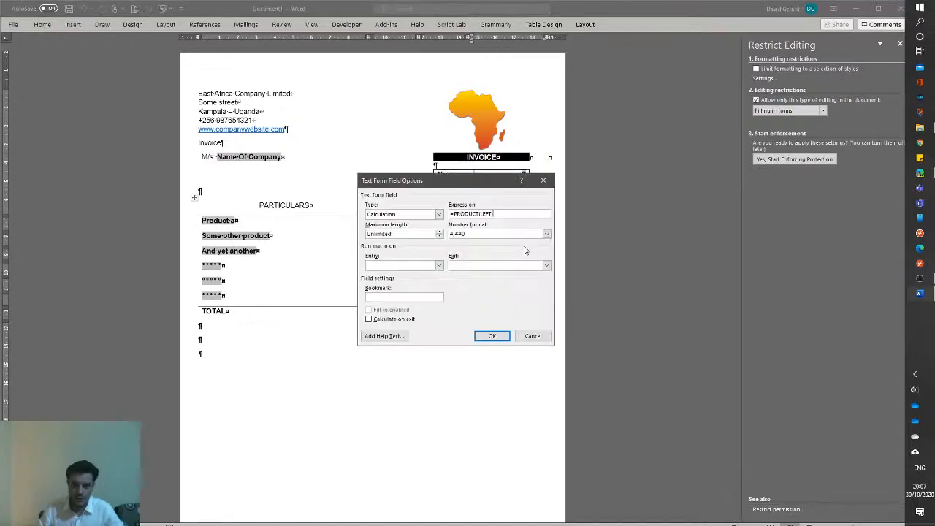
{"action": "key", "text": "Return"}
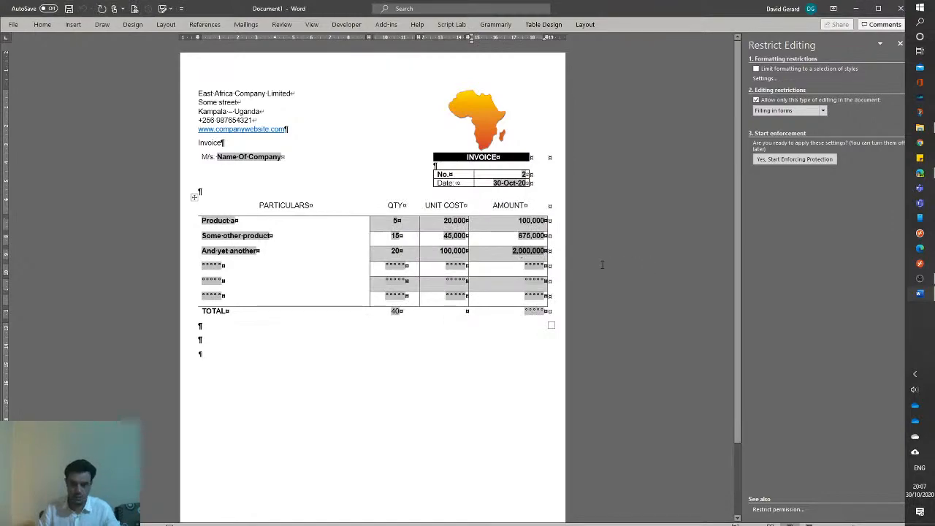
{"action": "left_click", "coordinate": [538, 266]}
{"action": "type", "text": "2,000,000"}
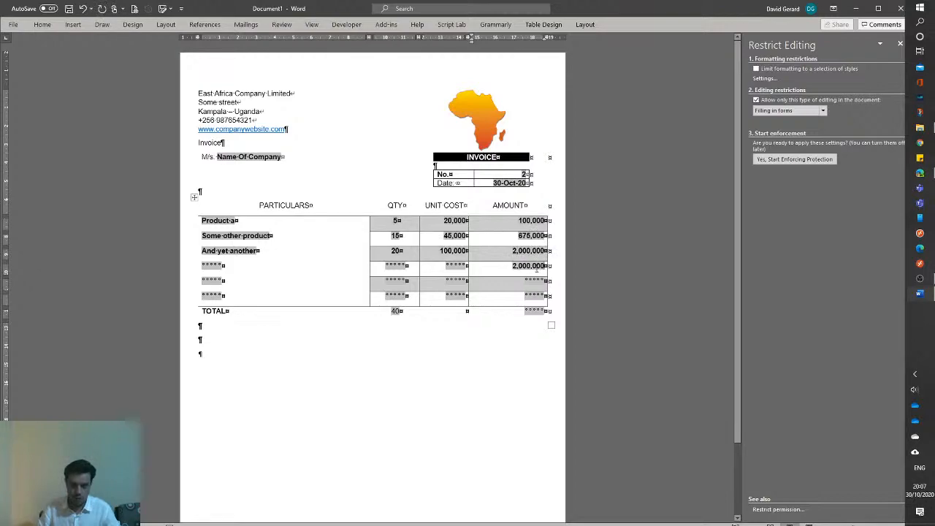
{"action": "left_click", "coordinate": [537, 282]}
{"action": "type", "text": "2,000,000"}
{"action": "left_click", "coordinate": [537, 295]}
{"action": "type", "text": "2,000,000"}
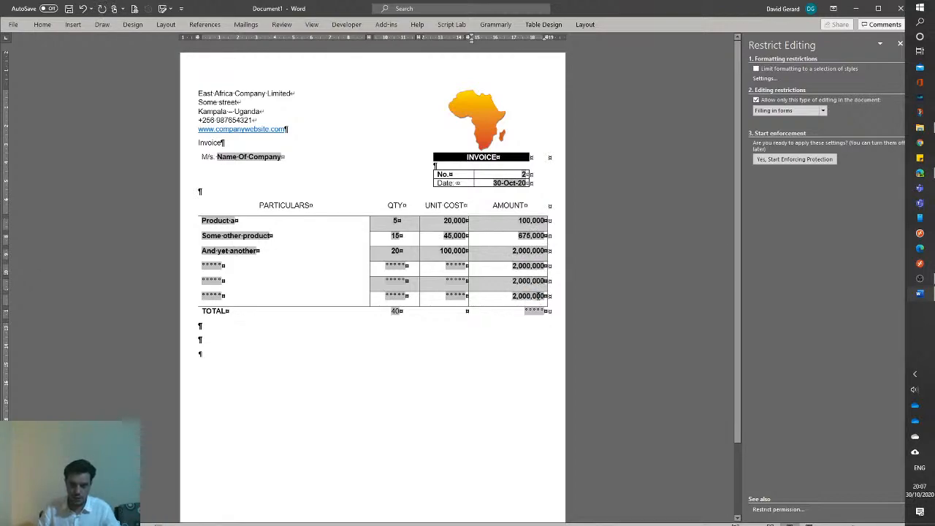
- Select the AMOUNT fields in the fourth to sixth item rows and update them so they recalculate
{"action": "left_click", "coordinate": [535, 267]}
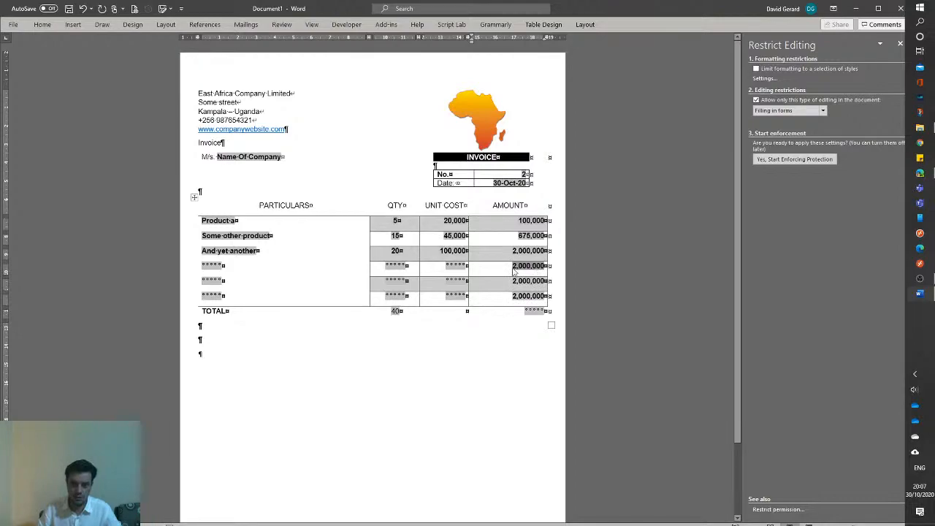
{"action": "left_click", "coordinate": [511, 269]}
{"action": "left_click", "coordinate": [522, 281]}
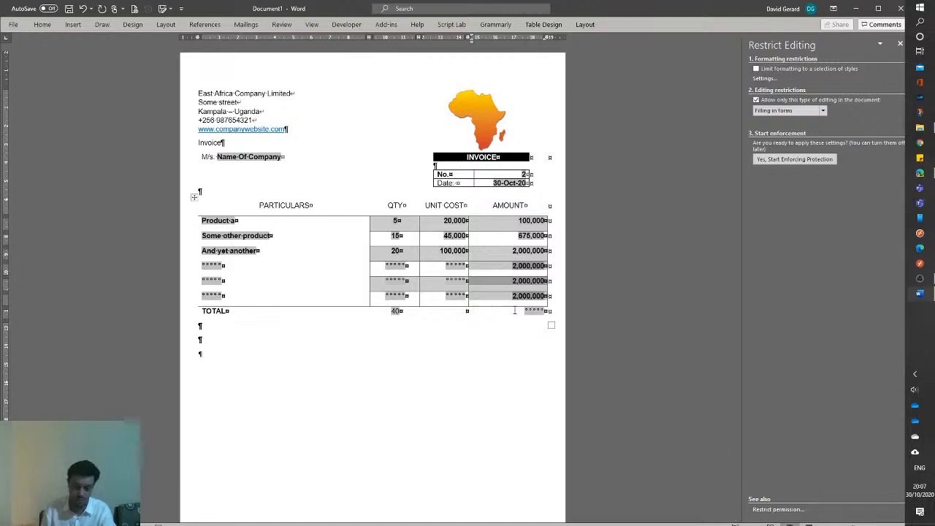
{"action": "key", "text": "F9"}
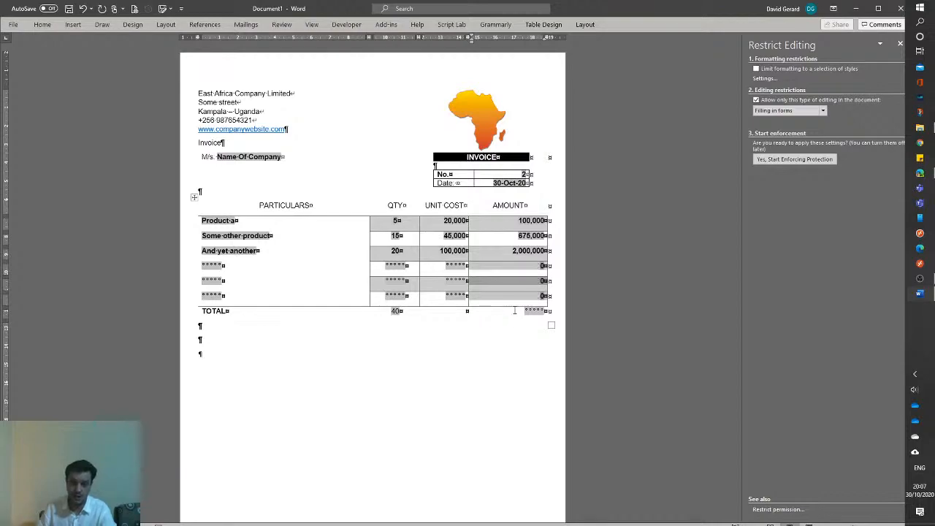
- Check the calculation expression and number format of the AMOUNT field in the fourth item row
{"action": "left_click", "coordinate": [544, 267]}
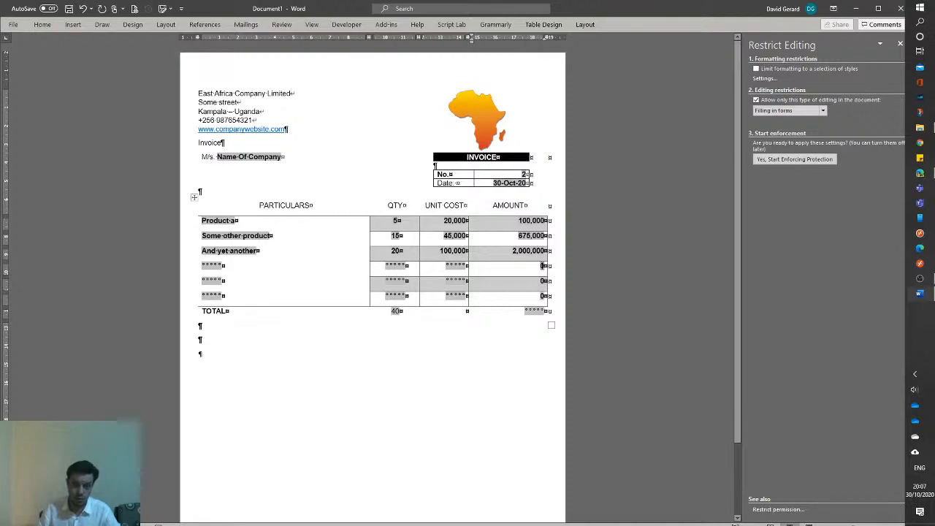
{"action": "double_click", "coordinate": [543, 266]}
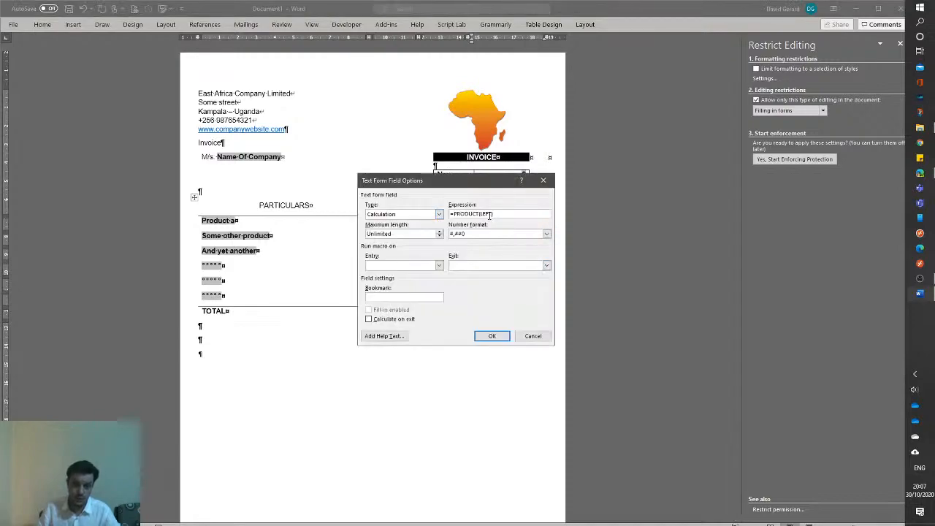
{"action": "left_click", "coordinate": [538, 184]}
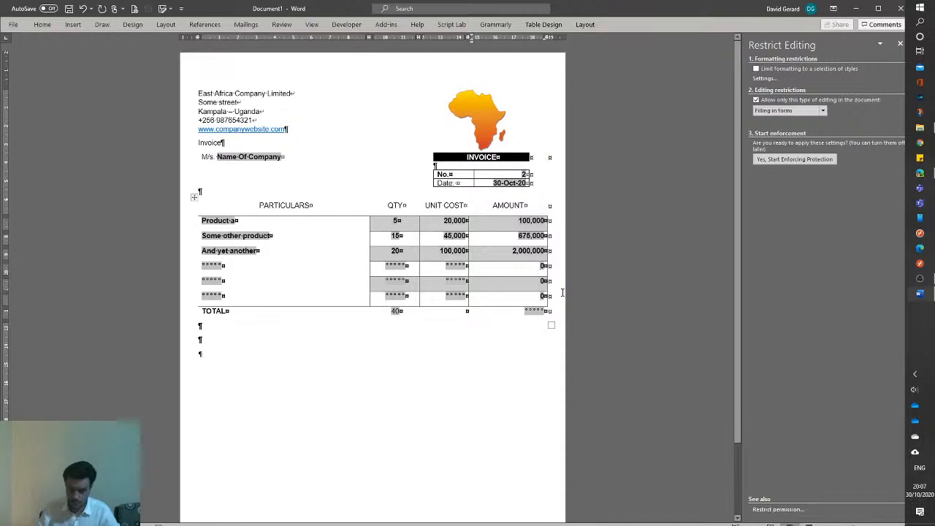
- Set the TOTAL row's AMOUNT field to the Calculation type with the expression =SUM(ABOVE)
{"action": "double_click", "coordinate": [533, 311]}
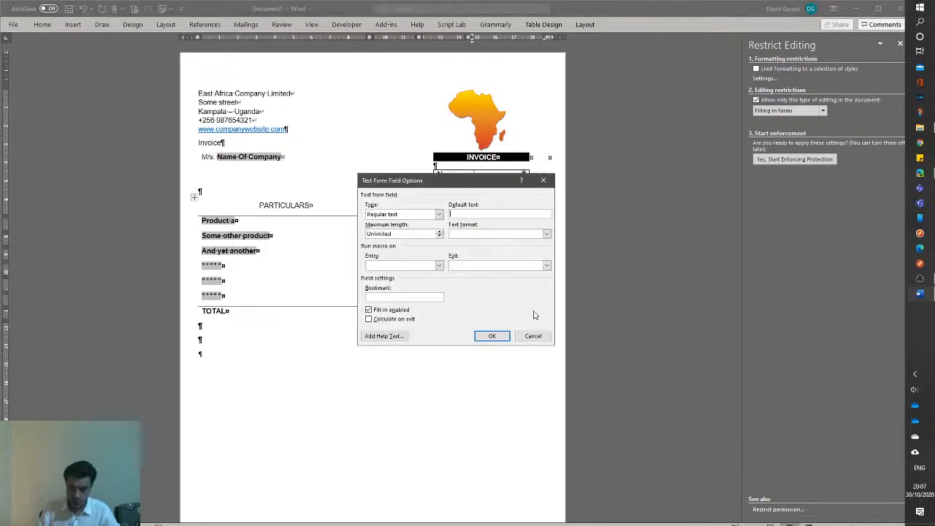
{"action": "left_click", "coordinate": [438, 214]}
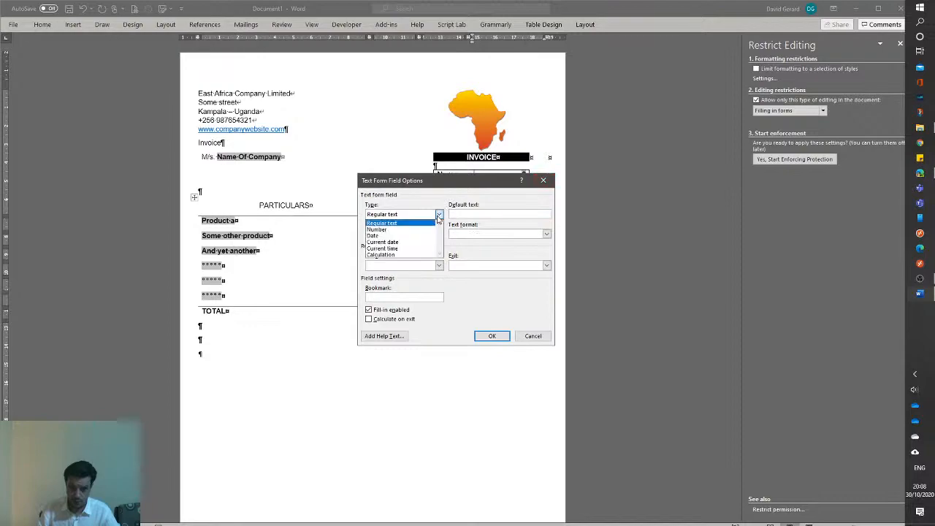
{"action": "left_click", "coordinate": [399, 255]}
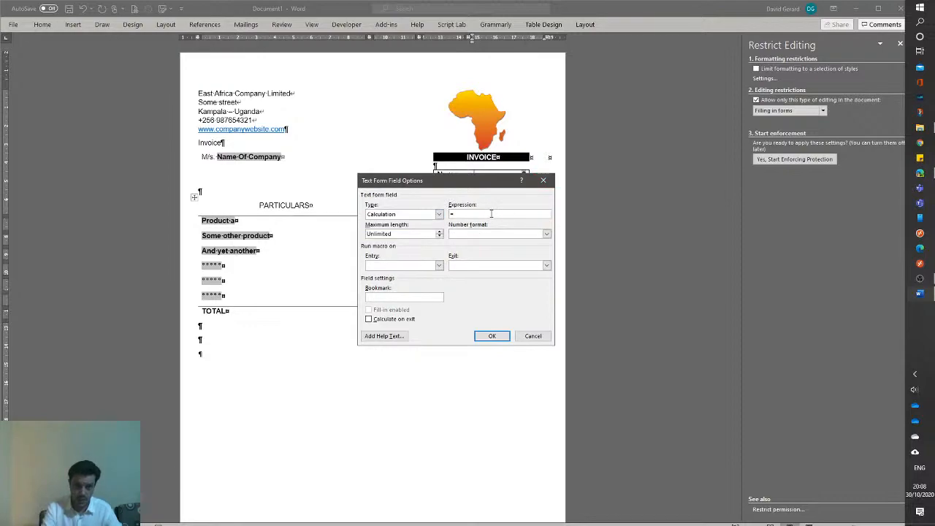
{"action": "type", "text": "SUM(A"}
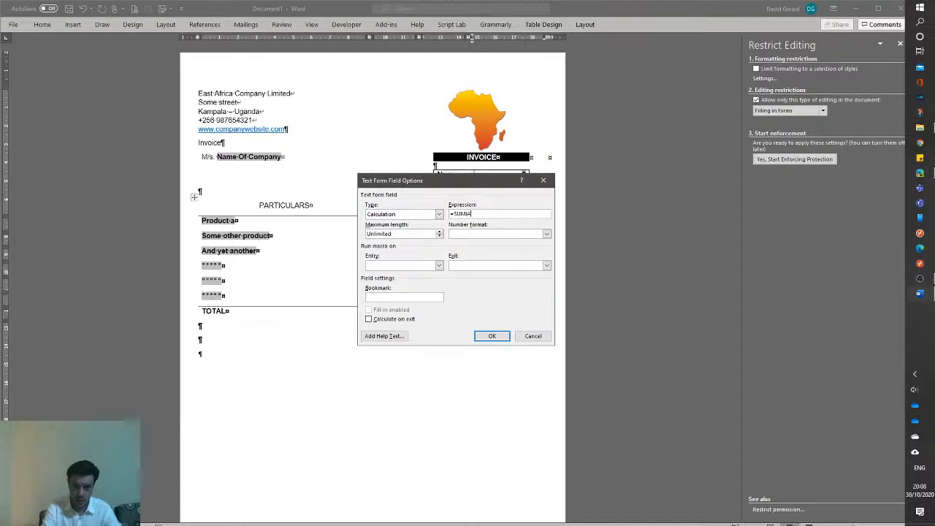
{"action": "type", "text": "BOVE"}
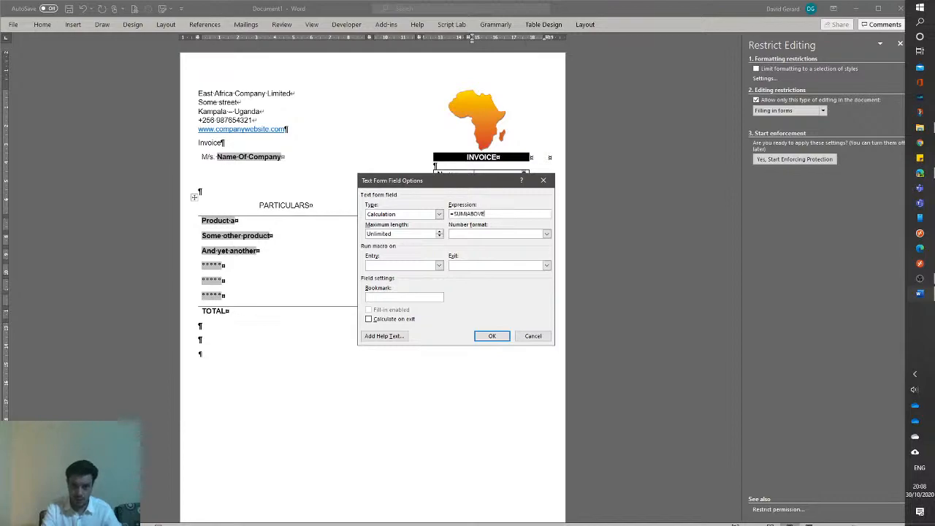
{"action": "type", "text": ")"}
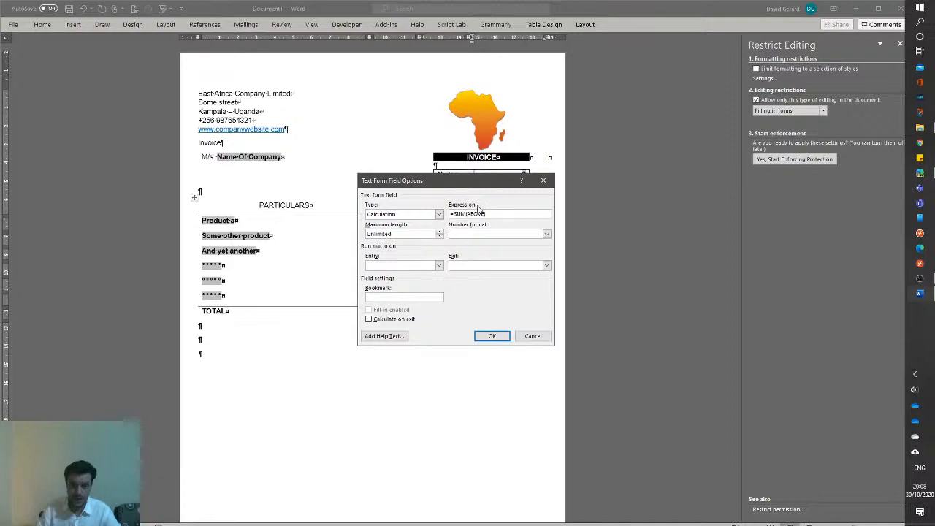
- Try the cell range D2:D7 as the sum argument in the total AMOUNT field's expression
{"action": "left_click_drag", "start_coordinate": [462, 184], "coordinate": [344, 334]}
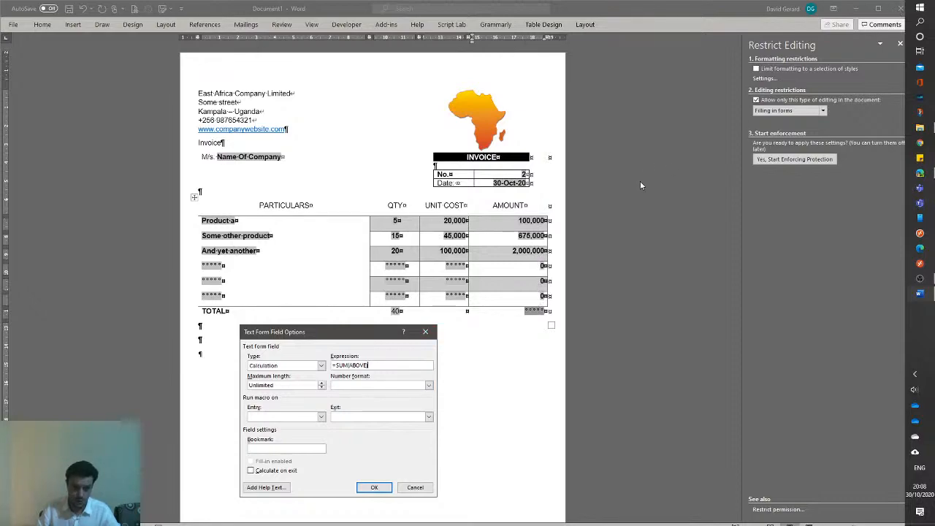
{"action": "left_click_drag", "start_coordinate": [349, 365], "coordinate": [367, 365]}
{"action": "key", "text": "BackSpace"}
{"action": "type", "text": "D2"}
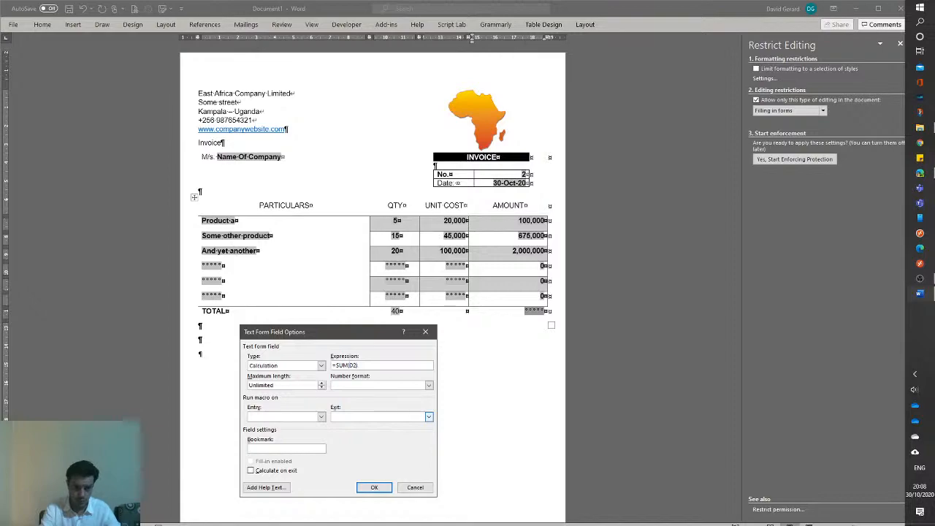
{"action": "type", "text": ":D"}
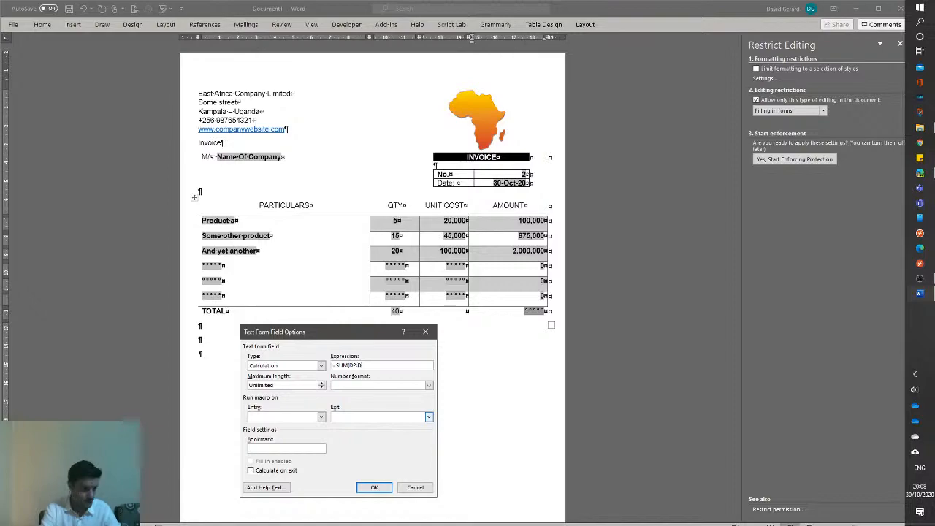
{"action": "type", "text": "7"}
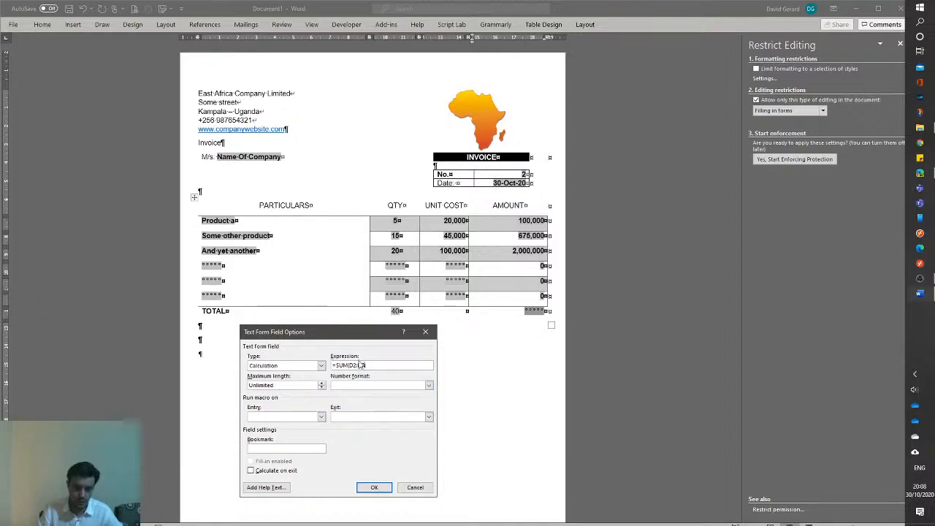
- Restore the total AMOUNT field's expression to =SUM(ABOVE) and apply the field options
{"action": "left_click_drag", "start_coordinate": [348, 365], "coordinate": [364, 365]}
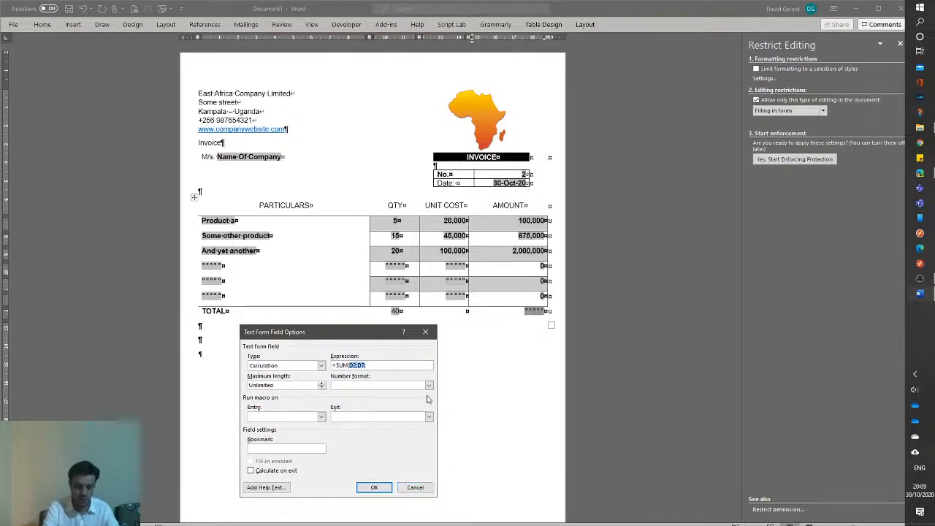
{"action": "type", "text": "ABOVE)"}
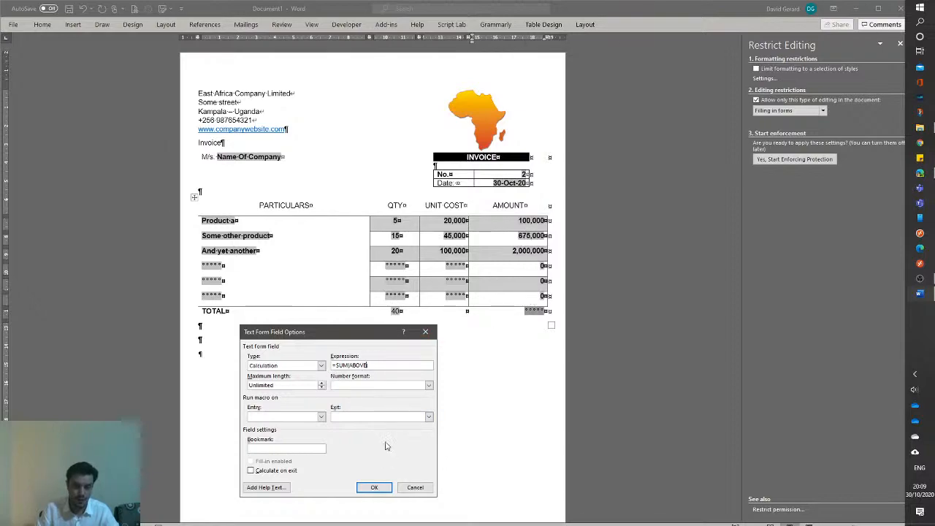
{"action": "left_click", "coordinate": [385, 488]}
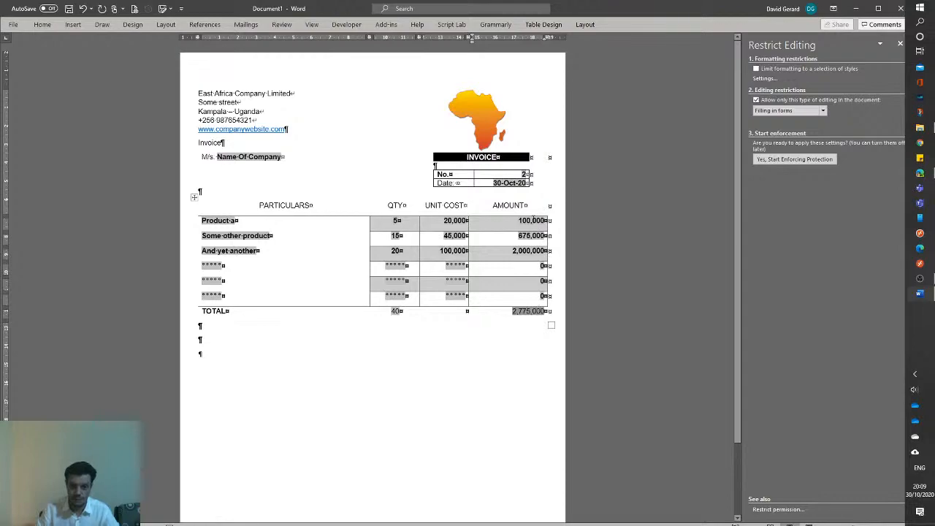
- Review the options of the first item row's AMOUNT field, including its expression and the Calculate on exit setting
{"action": "double_click", "coordinate": [538, 310]}
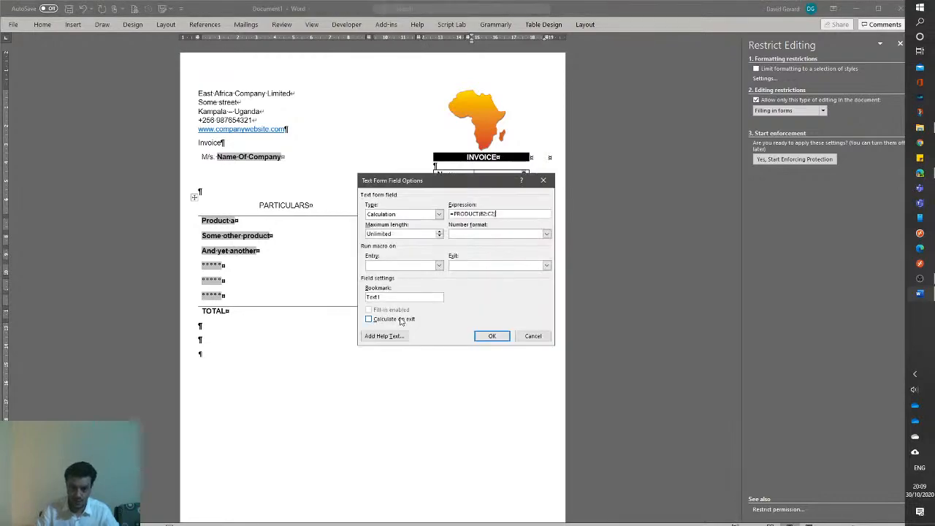
{"action": "left_click", "coordinate": [488, 336]}
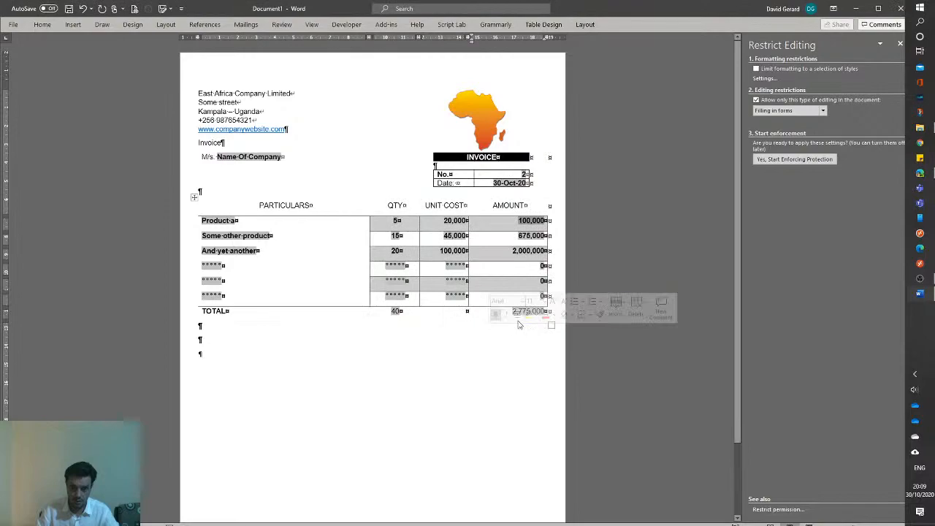
{"action": "double_click", "coordinate": [530, 227]}
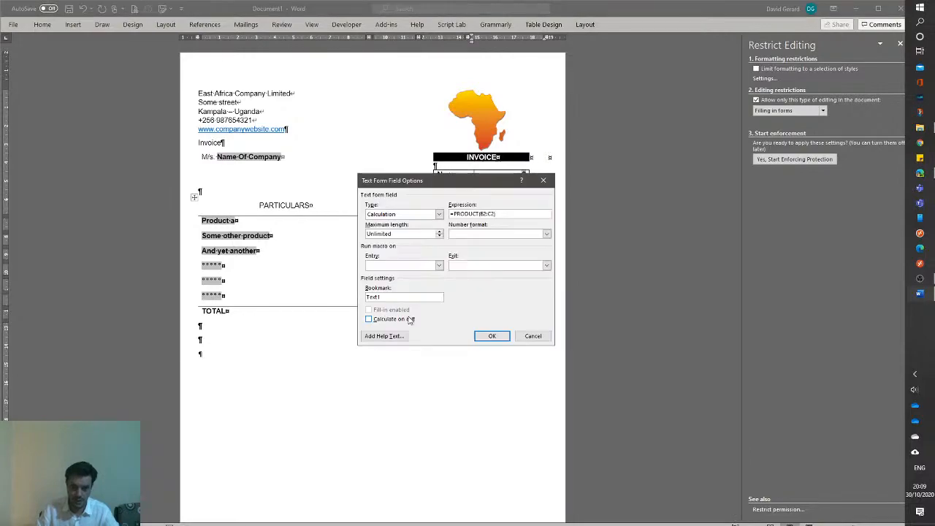
{"action": "left_click", "coordinate": [534, 337]}
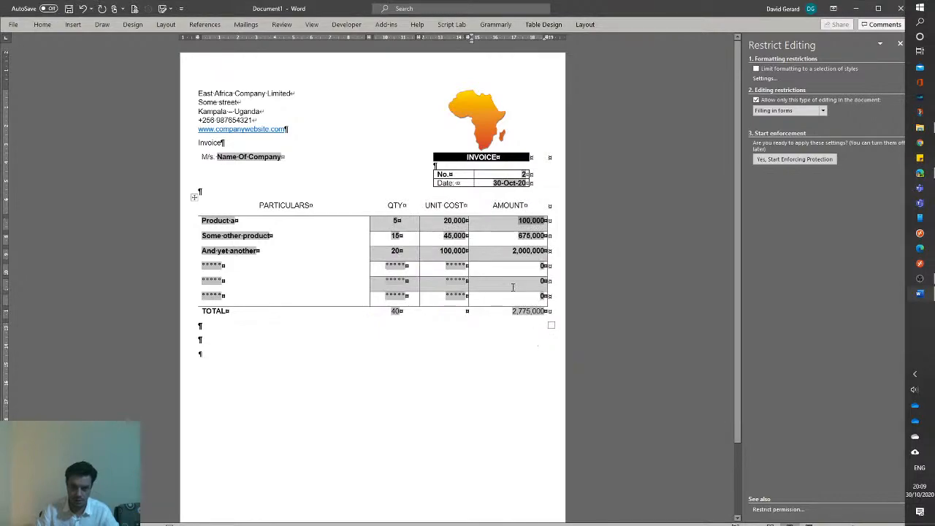
{"action": "double_click", "coordinate": [533, 222]}
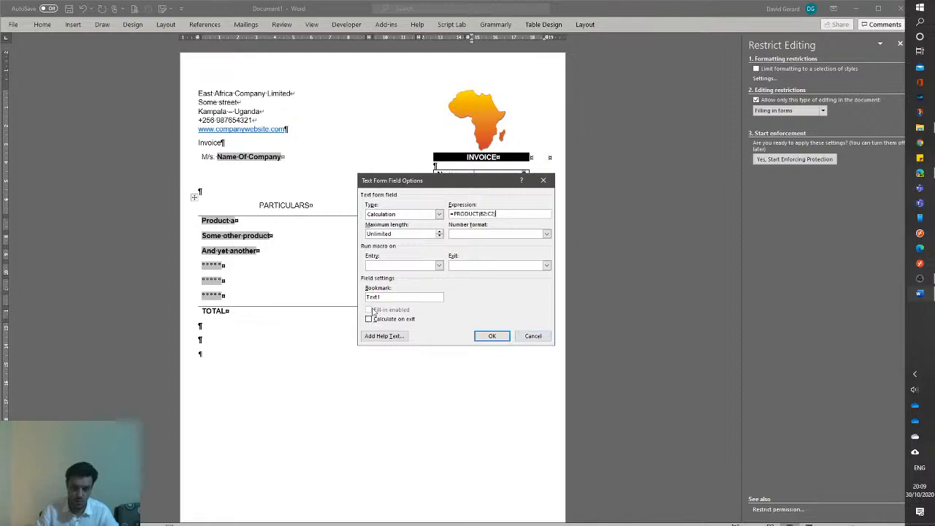
{"action": "left_click", "coordinate": [489, 336]}
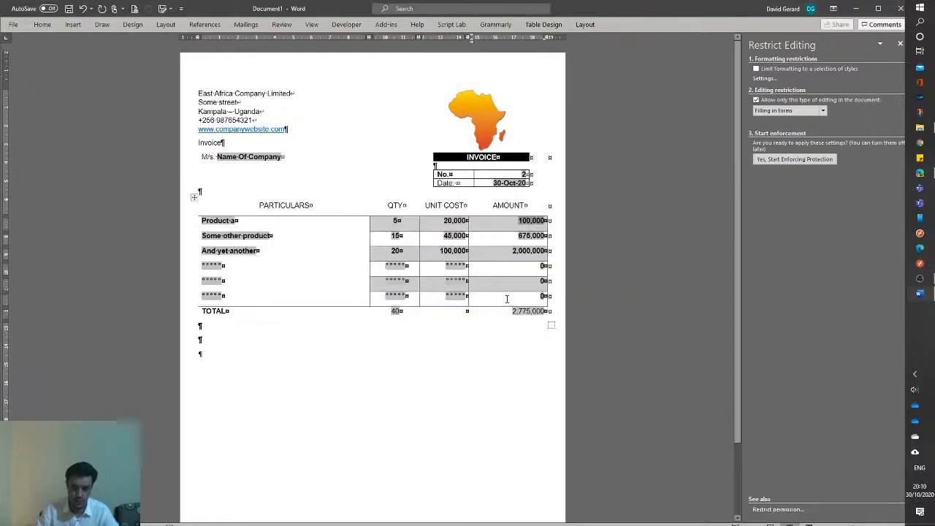
- Start enforcing the form protection without a password, go to the M/s. company field, and stop the protection
{"action": "left_click", "coordinate": [791, 160]}
{"action": "left_click", "coordinate": [685, 330]}
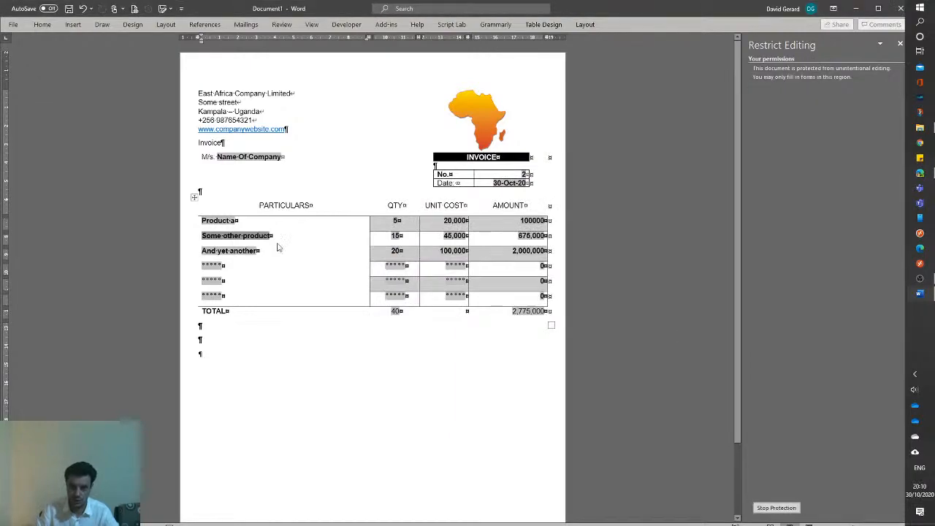
{"action": "left_click", "coordinate": [256, 157]}
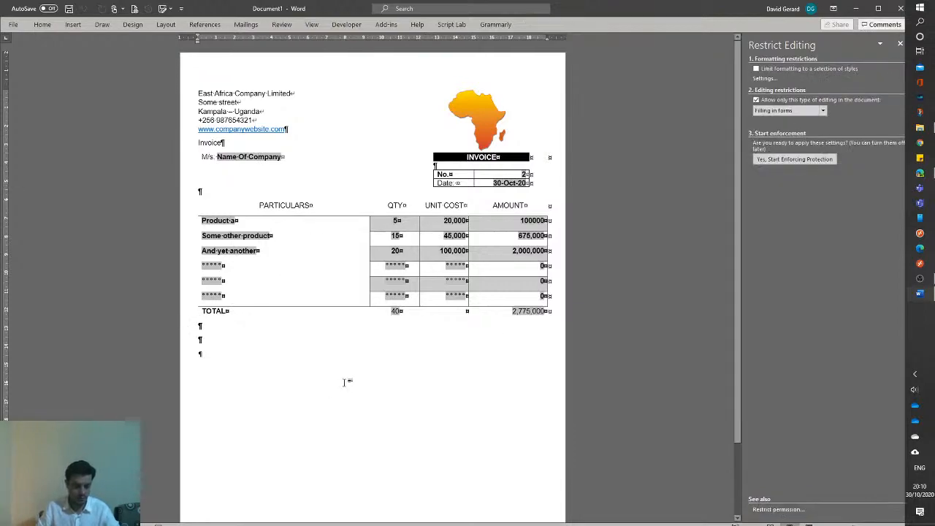
- Select the entire document and update all its fields to reset the form entries
{"action": "key", "text": "ctrl+a"}
{"action": "key", "text": "F9"}
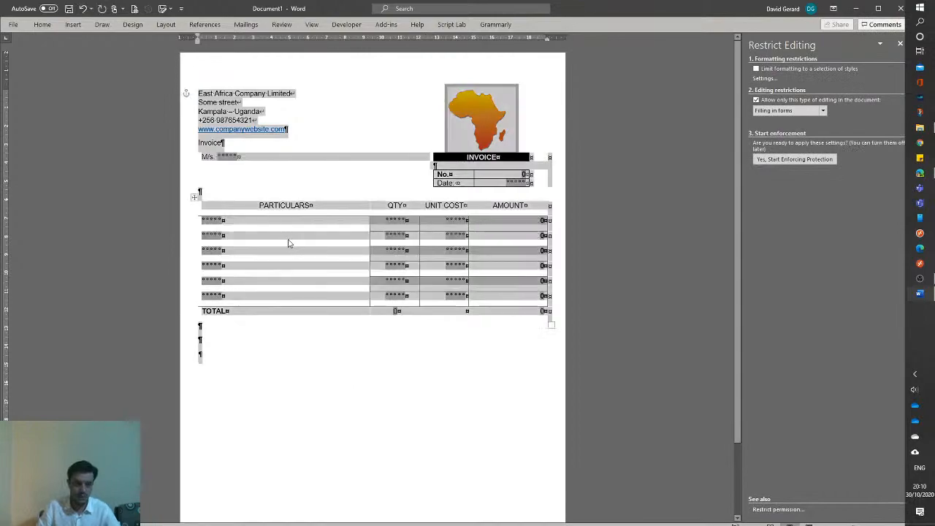
{"action": "left_click", "coordinate": [388, 354]}
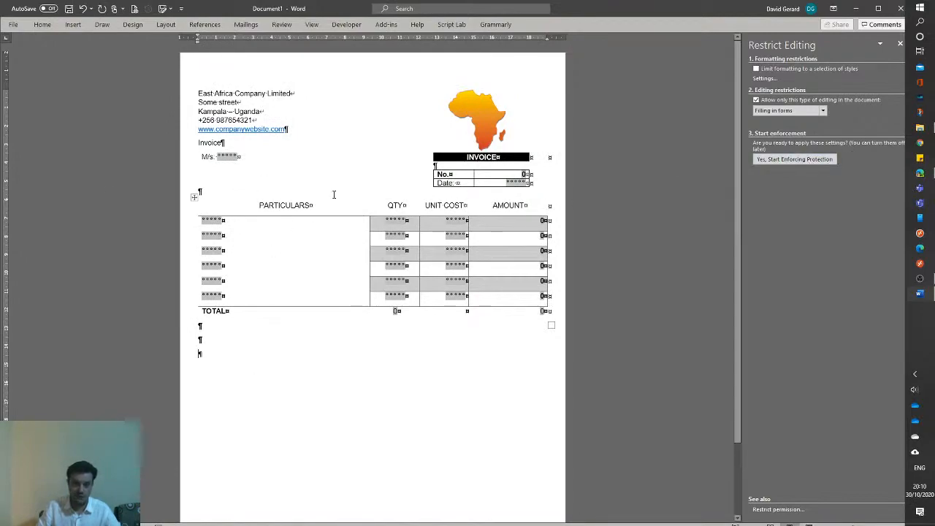
- Start enforcing the form protection without a password and enter "Some company name" in the M/s. field
{"action": "left_click", "coordinate": [815, 159]}
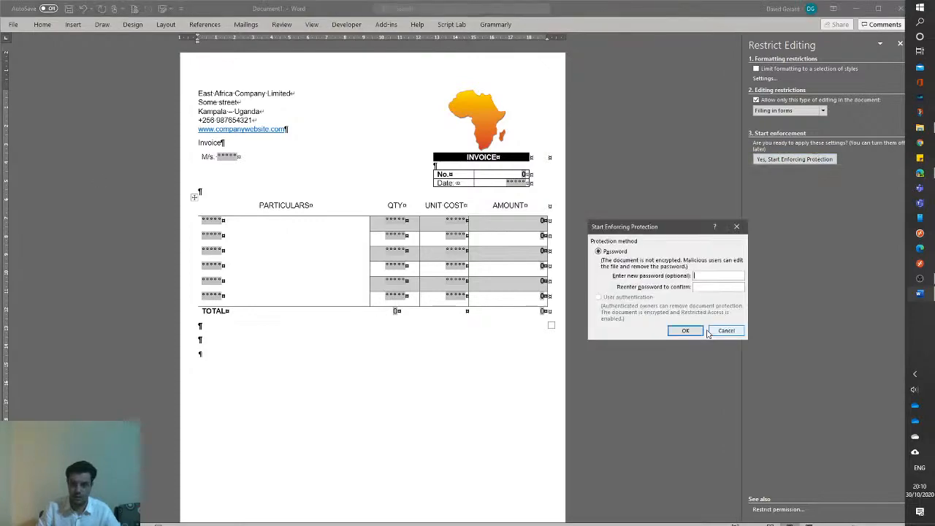
{"action": "left_click", "coordinate": [692, 331]}
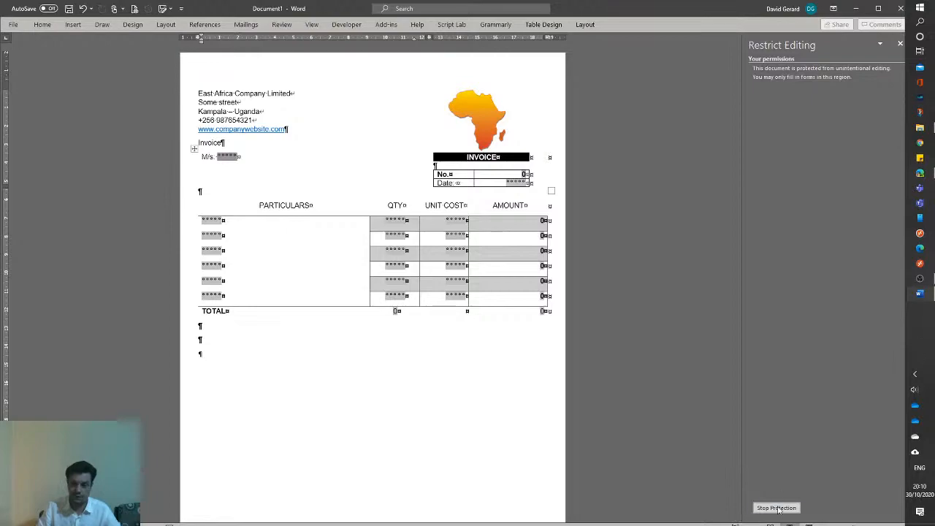
{"action": "left_click", "coordinate": [229, 156]}
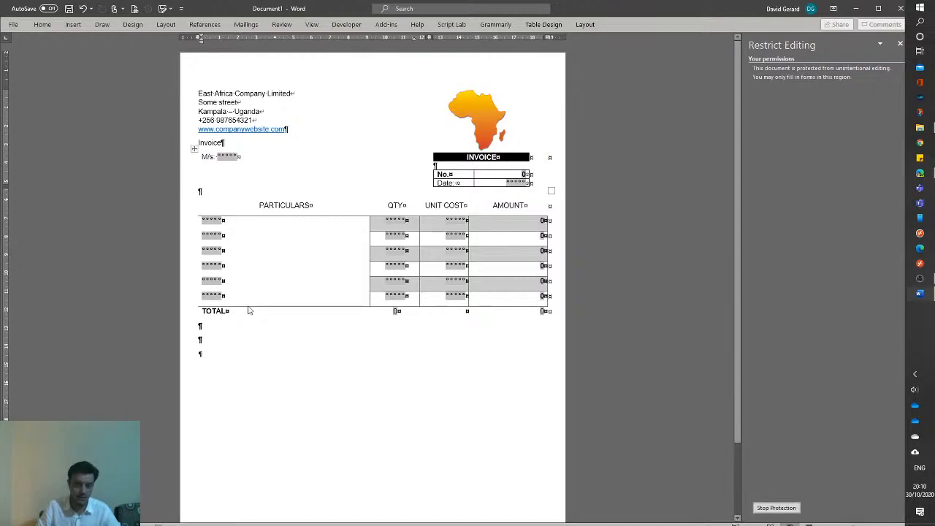
{"action": "left_click", "coordinate": [231, 161]}
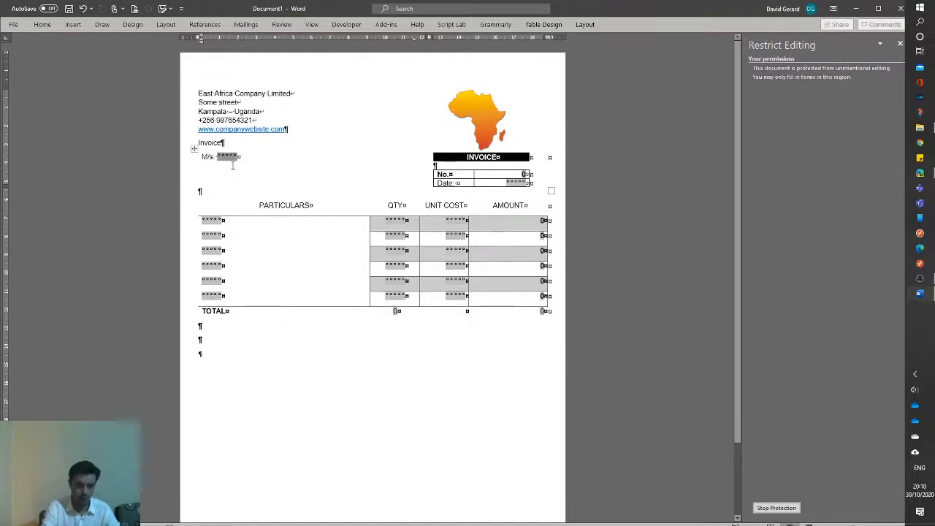
{"action": "type", "text": "Some comp"}
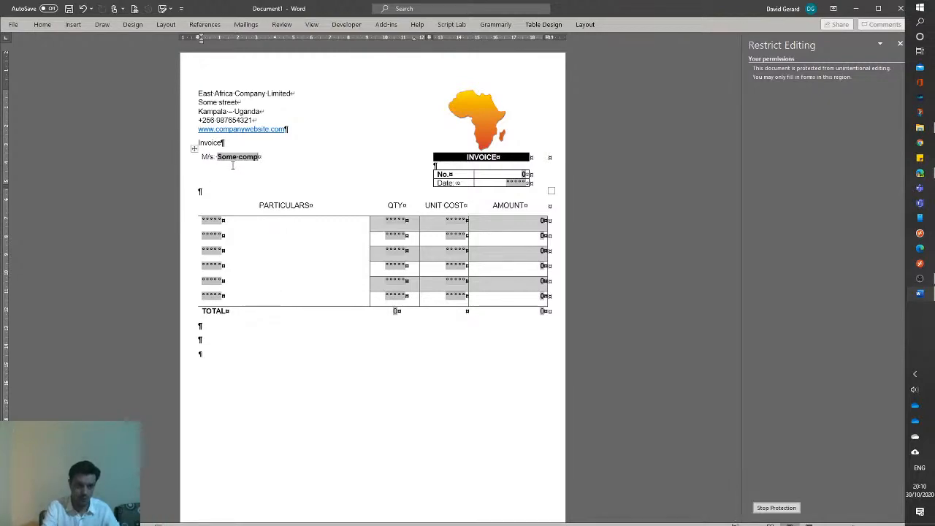
{"action": "type", "text": "any name"}
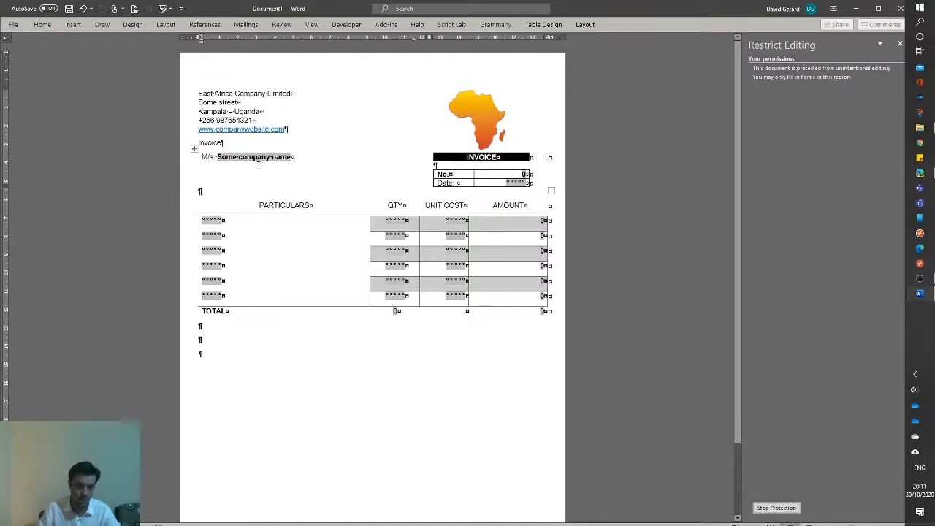
- Fill in the invoice number and enter 30/10/2020 as the invoice date
{"action": "key", "text": "Tab"}
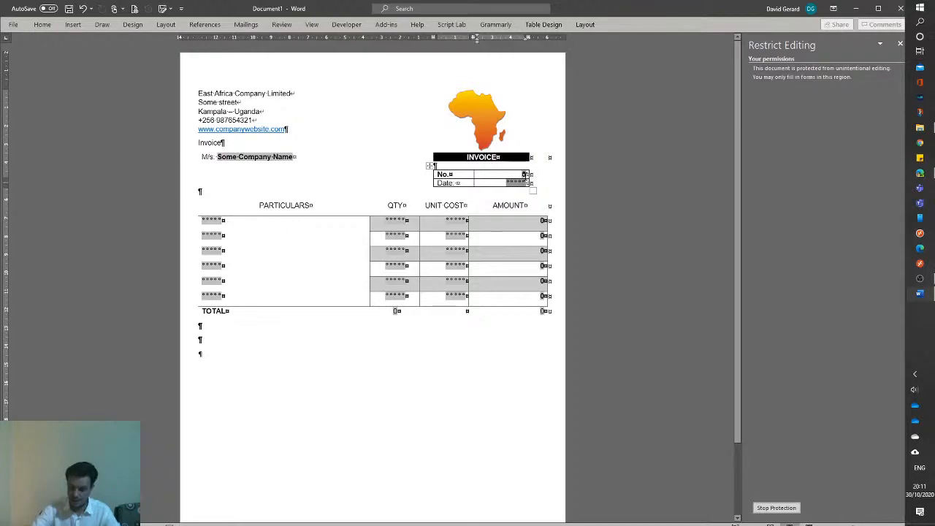
{"action": "type", "text": "30/10/202"}
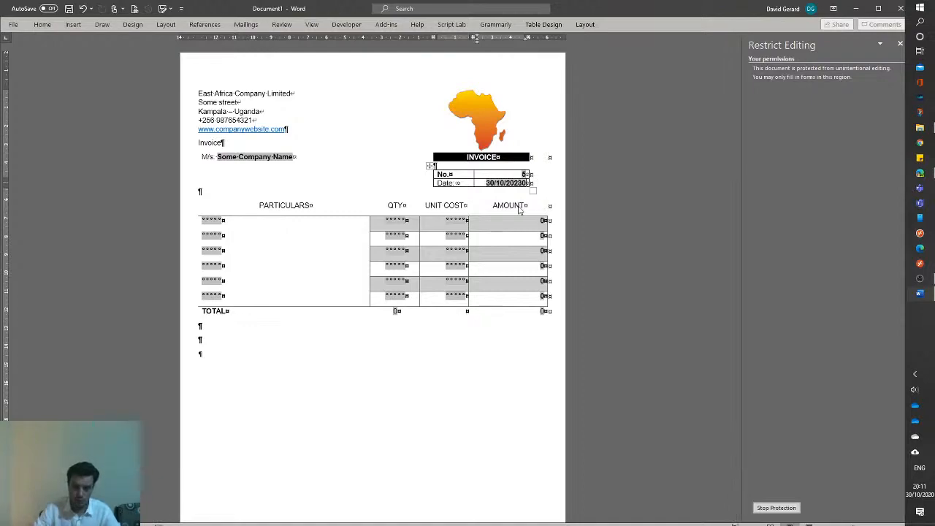
{"action": "type", "text": "0"}
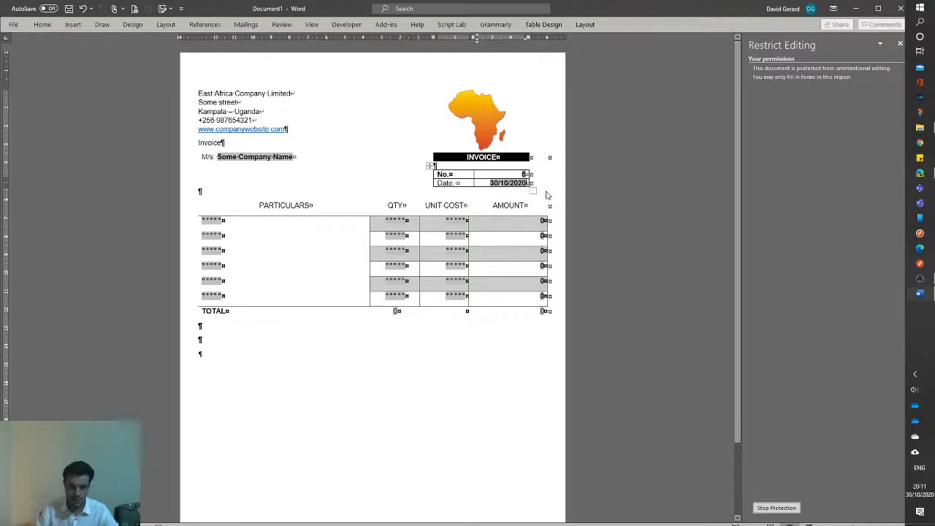
- Fill in the first invoice line with "my first product", quantity 20 and unit cost 15,000
{"action": "key", "text": "Tab"}
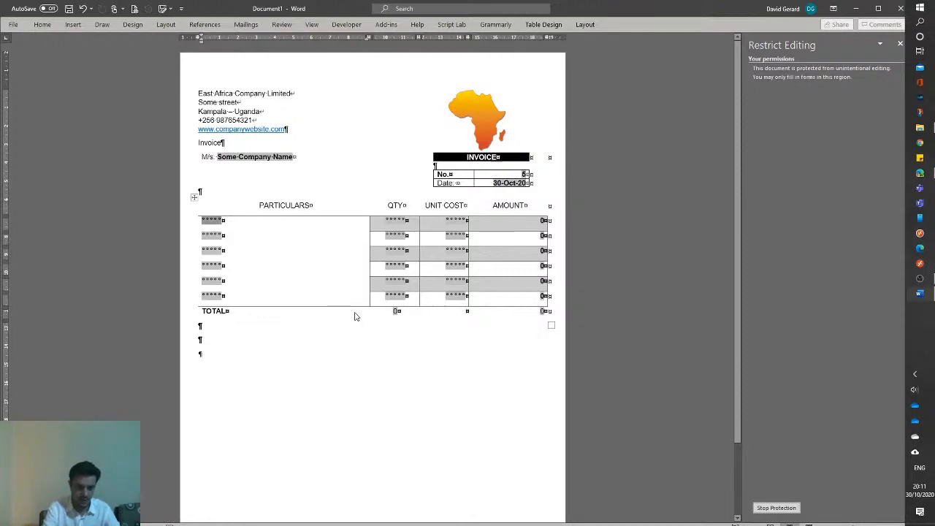
{"action": "type", "text": "my"}
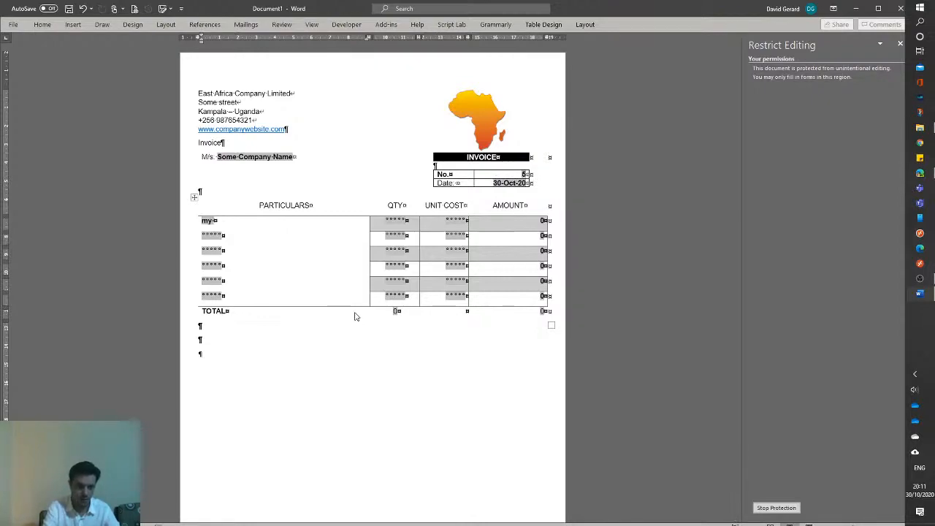
{"action": "type", "text": " first product"}
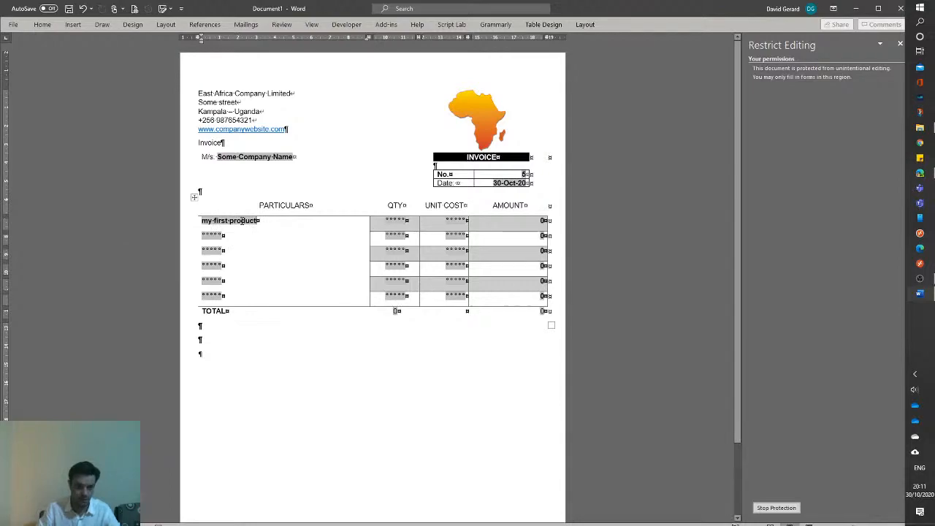
{"action": "key", "text": "Tab"}
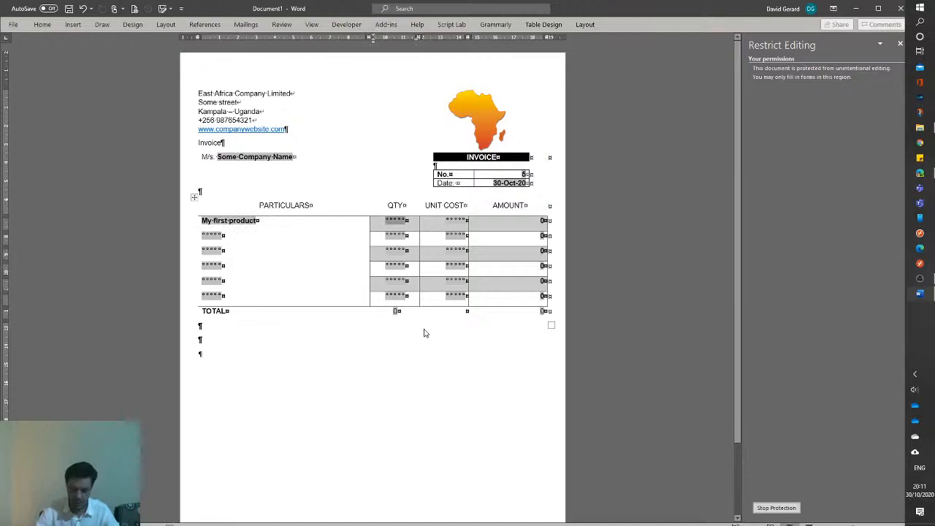
{"action": "type", "text": "20"}
{"action": "key", "text": "Tab"}
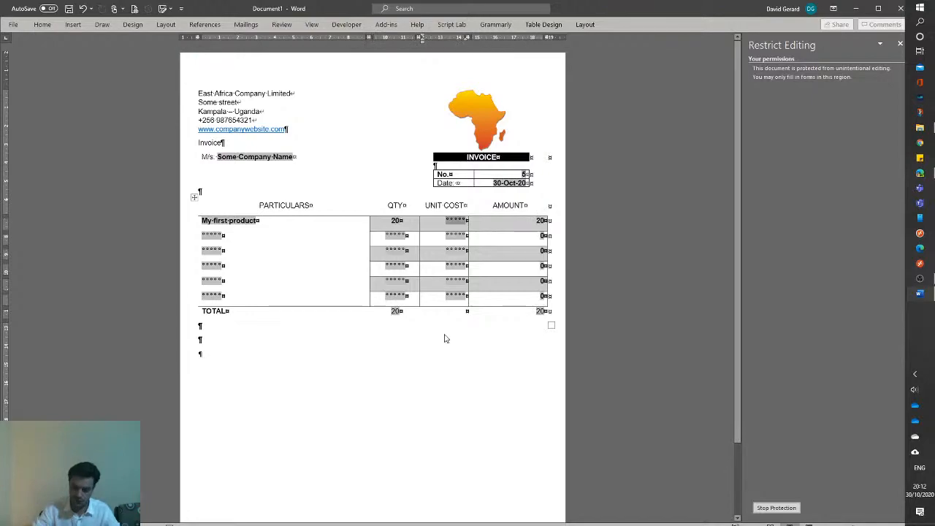
{"action": "type", "text": "15,0"}
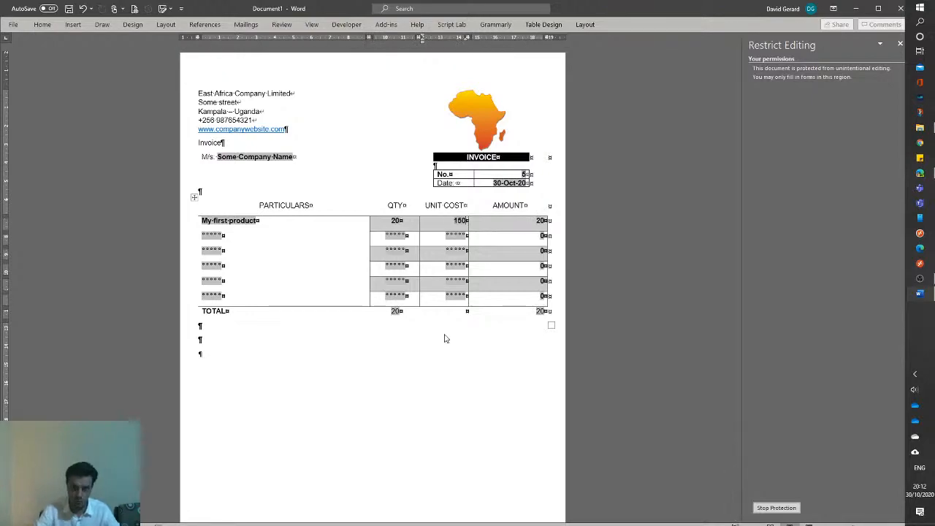
{"action": "type", "text": "00"}
{"action": "key", "text": "Tab"}
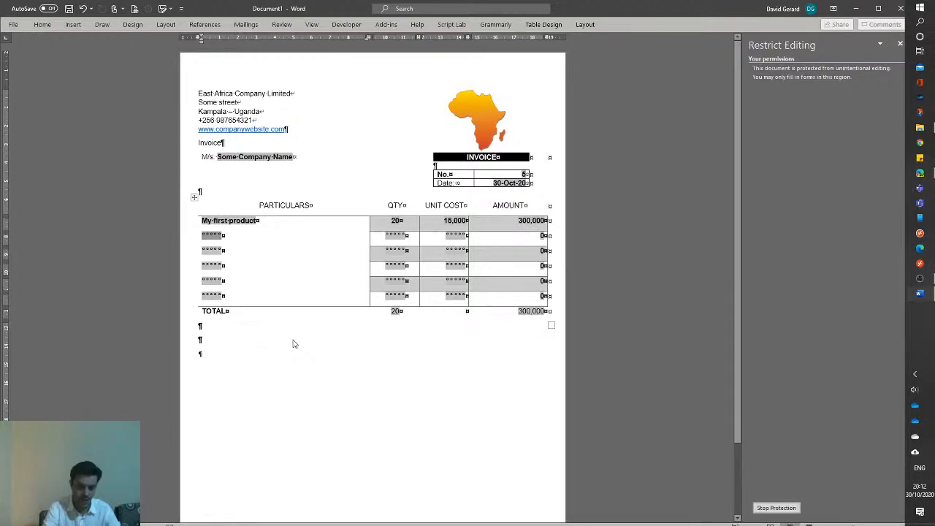
- Fill in the second invoice line with "My second product", quantity 30 and unit cost 102000
{"action": "type", "text": "My se"}
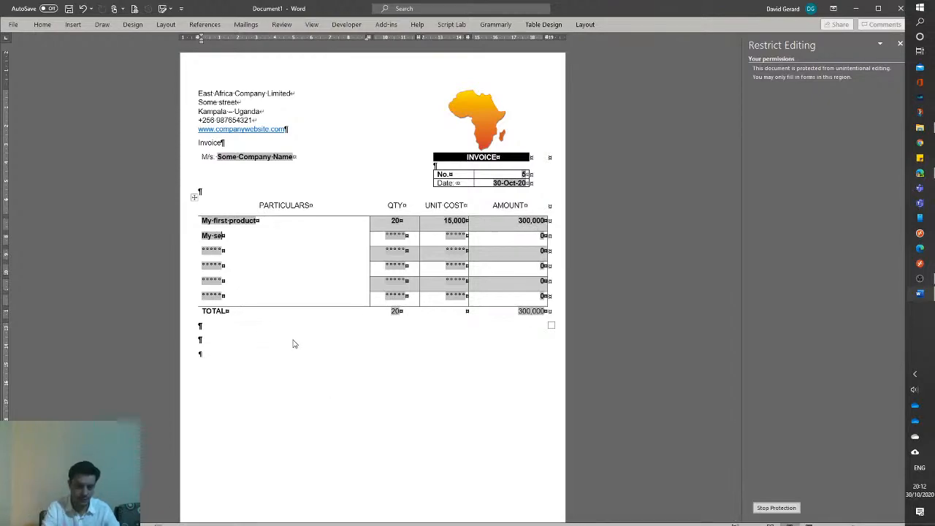
{"action": "type", "text": "cond product"}
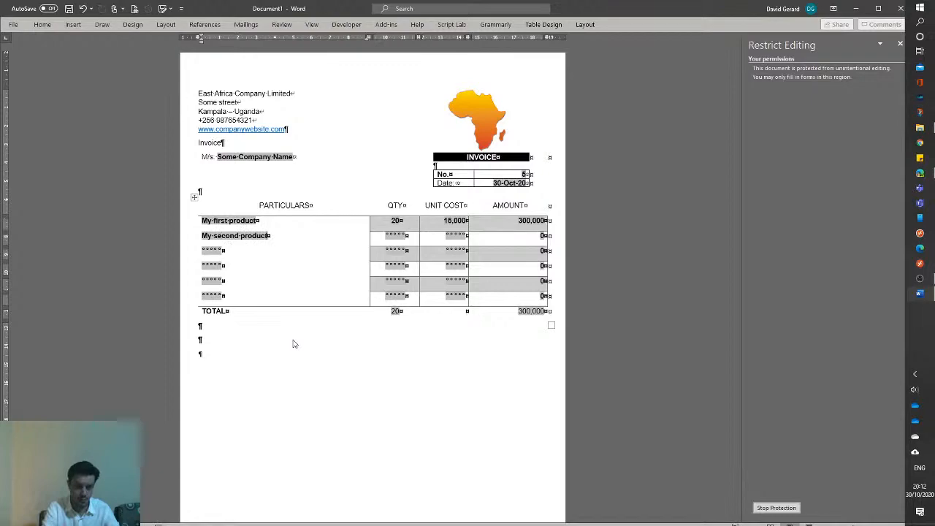
{"action": "key", "text": "Tab"}
{"action": "type", "text": "30"}
{"action": "key", "text": "Tab"}
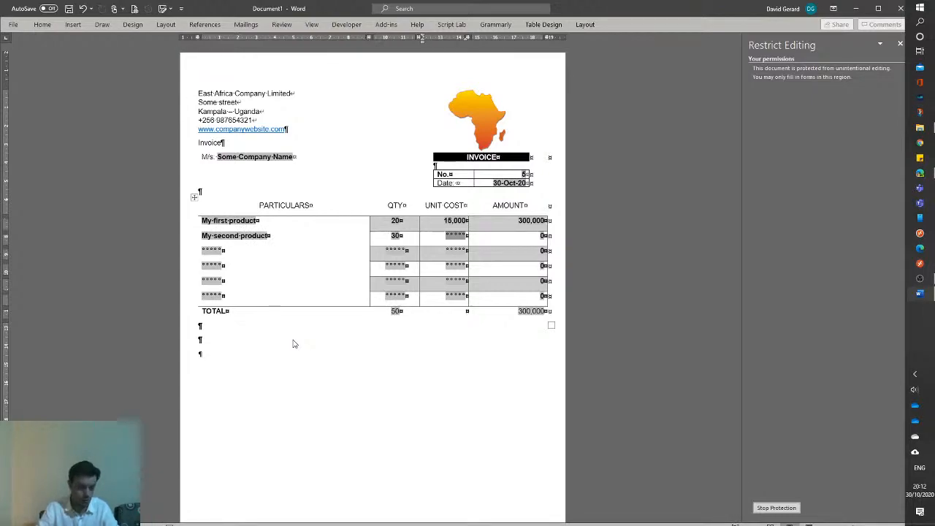
{"action": "type", "text": "10"}
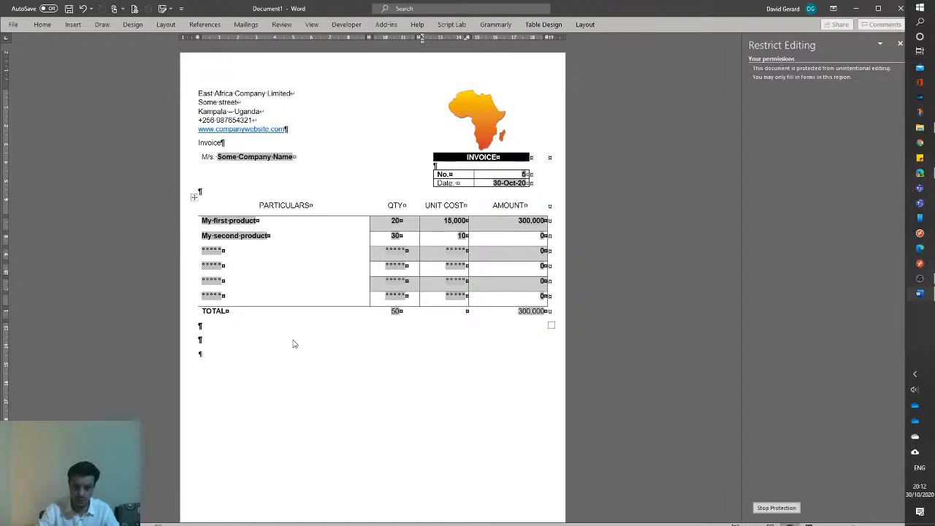
{"action": "type", "text": "2000"}
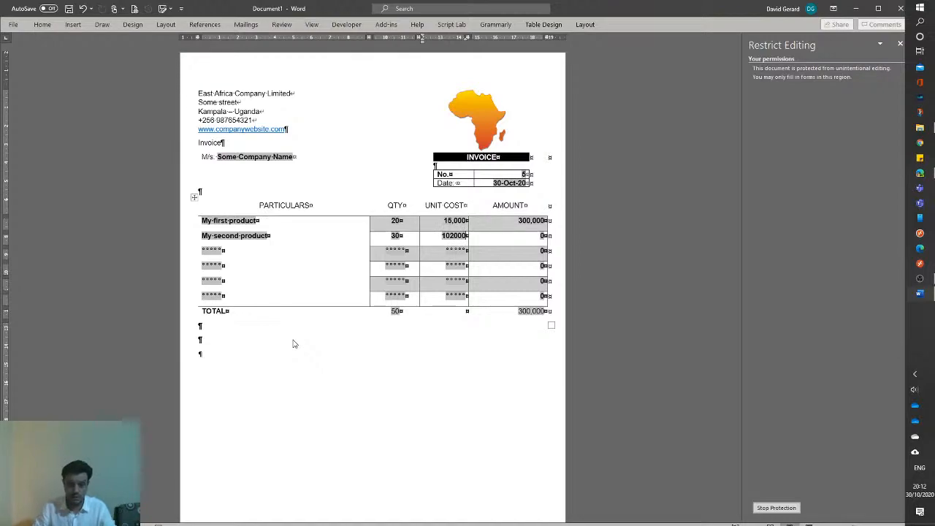
{"action": "key", "text": "Tab"}
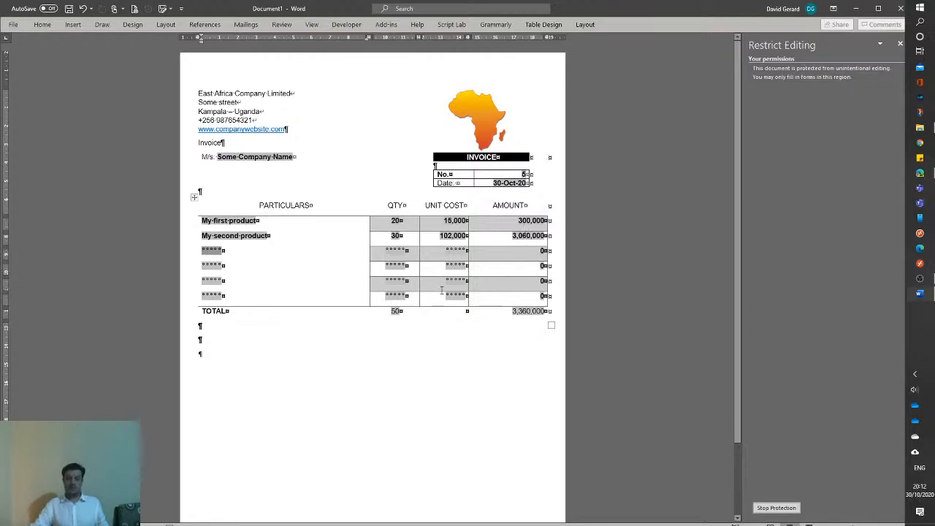
- Fill in the last invoice line above the total with "Some other product", quantity 60 and unit cost 85,000
{"action": "left_click", "coordinate": [216, 298]}
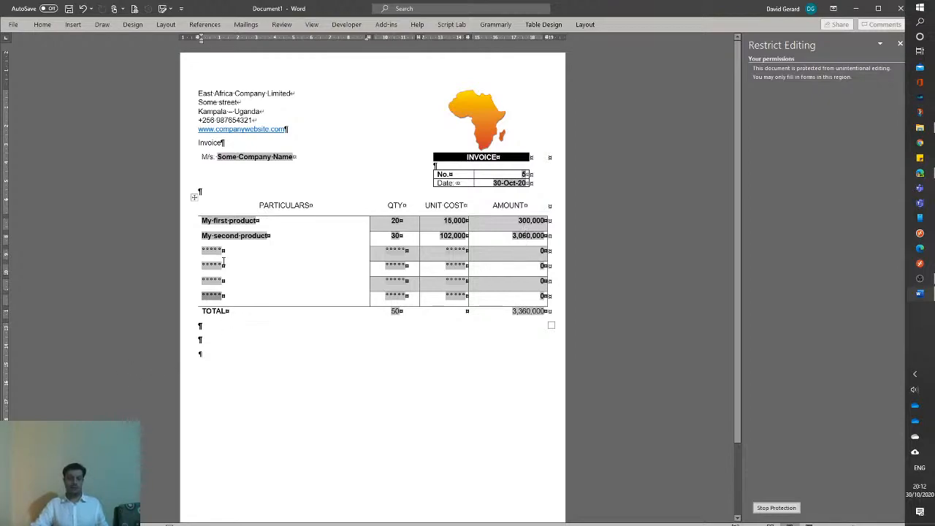
{"action": "type", "text": "Some other product"}
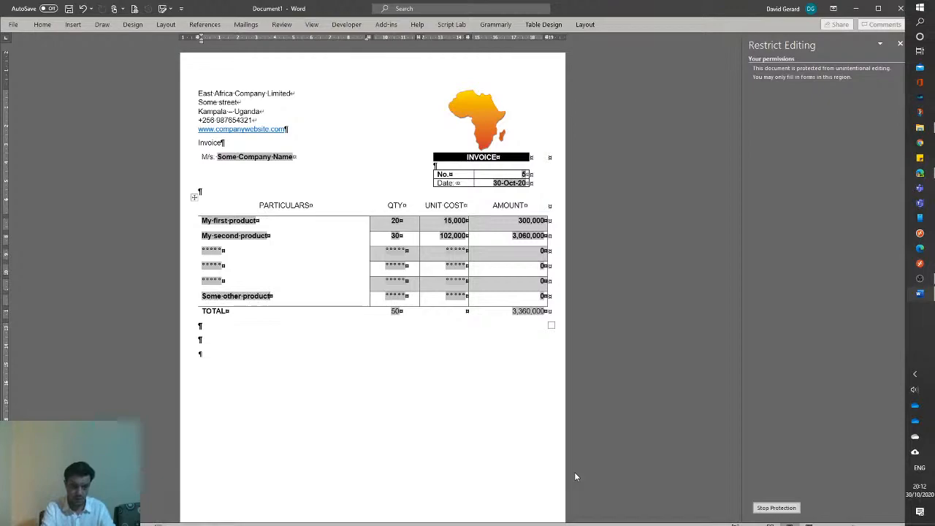
{"action": "key", "text": "Tab"}
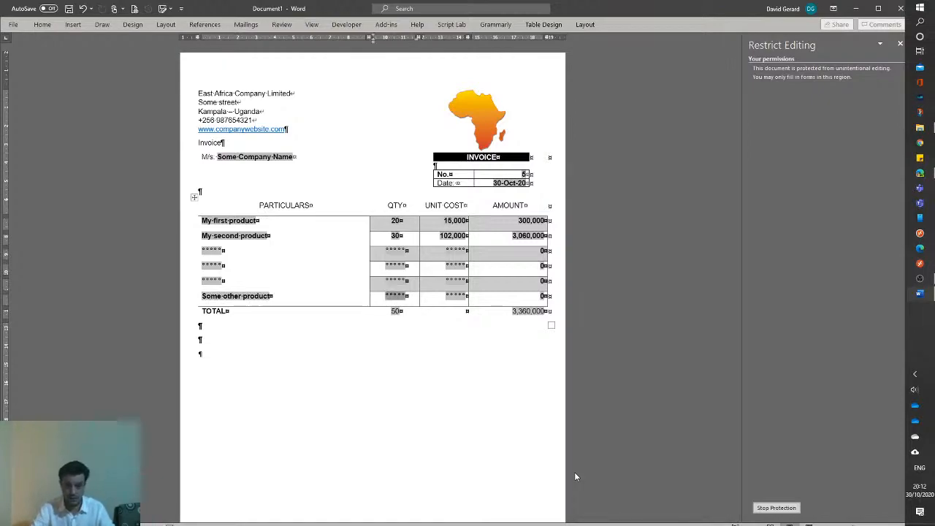
{"action": "type", "text": "60"}
{"action": "key", "text": "Tab"}
{"action": "type", "text": "85,0"}
{"action": "type", "text": "0"}
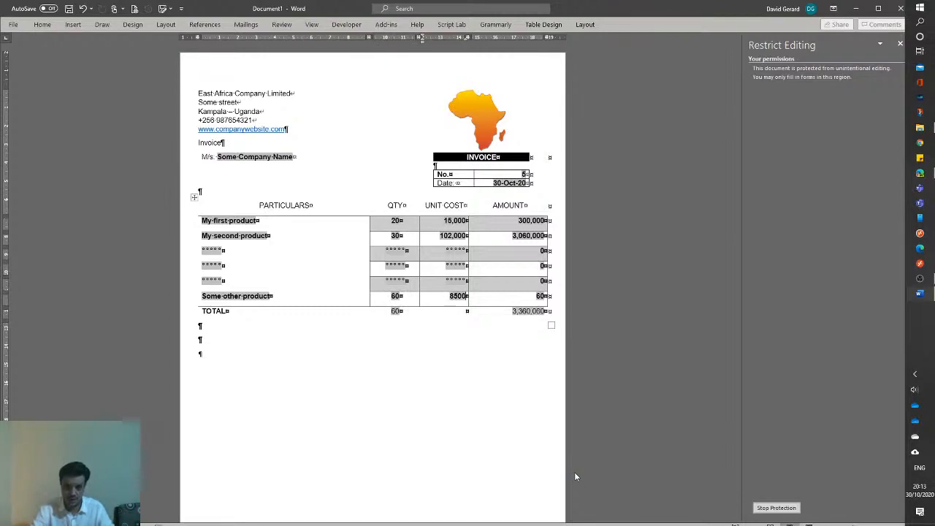
{"action": "type", "text": "0"}
{"action": "key", "text": "Tab"}
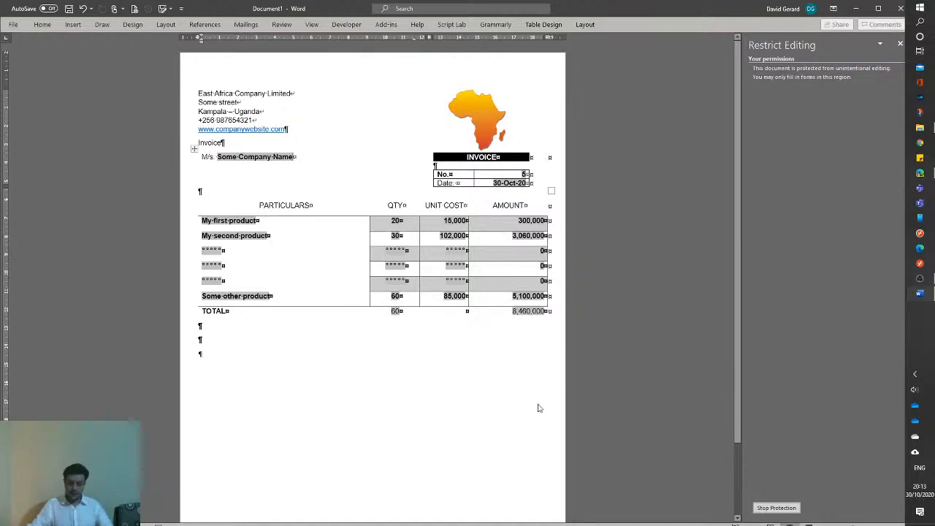
- Stop the form protection and choose the USh currency number format with two decimals for the AMOUNT column's total field
{"action": "left_click", "coordinate": [776, 507]}
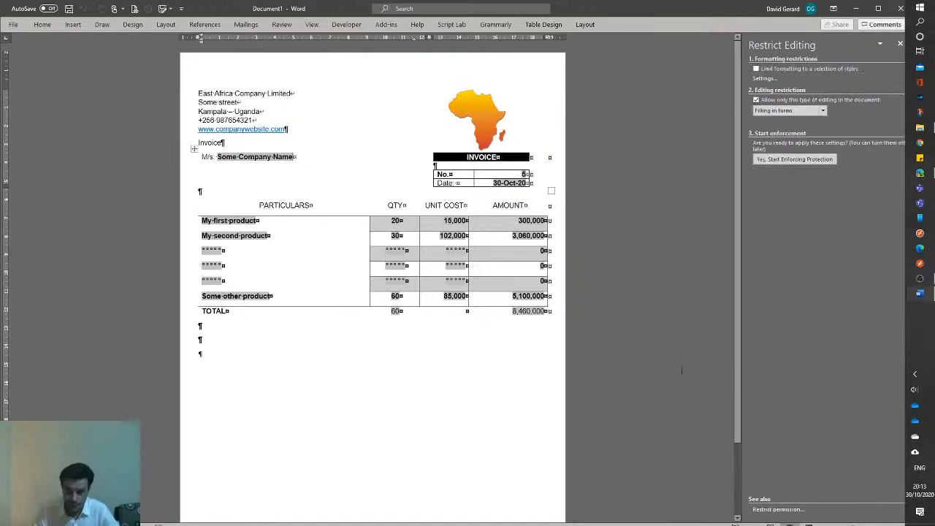
{"action": "double_click", "coordinate": [529, 313]}
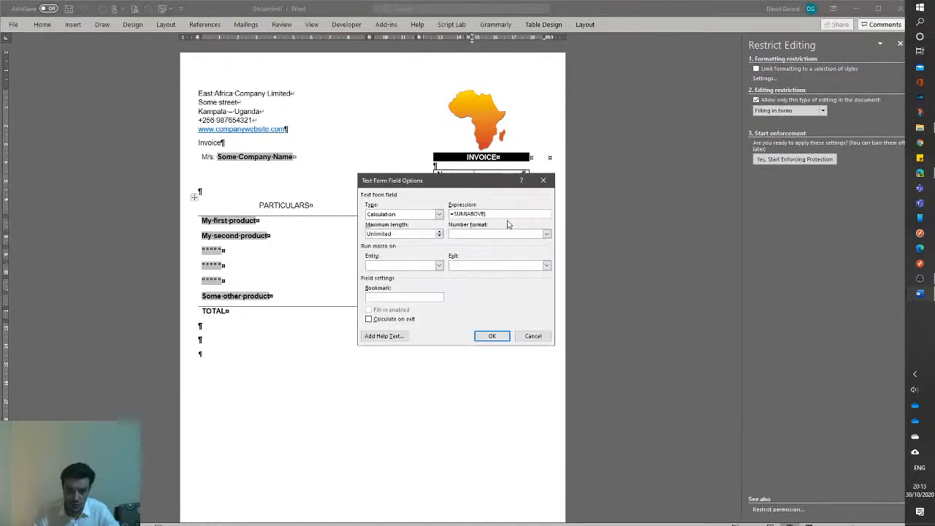
{"action": "left_click", "coordinate": [546, 234]}
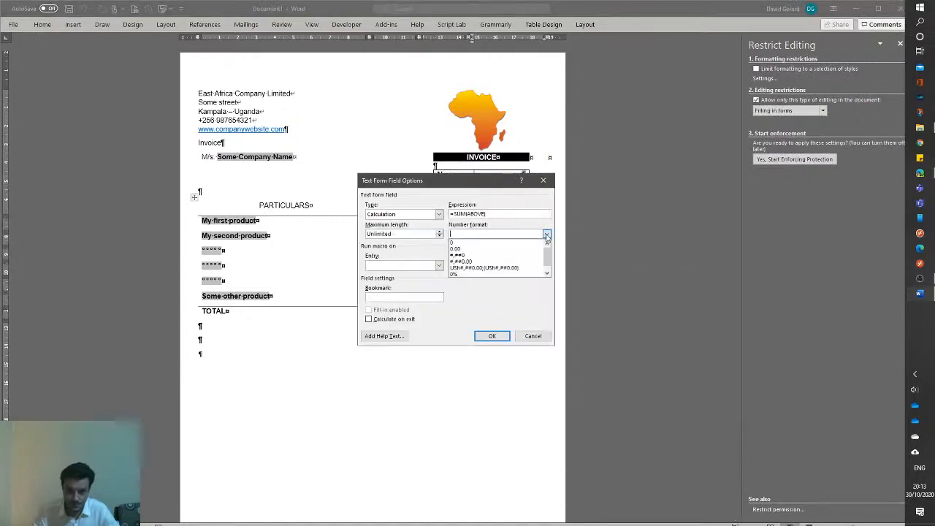
{"action": "left_click", "coordinate": [469, 269]}
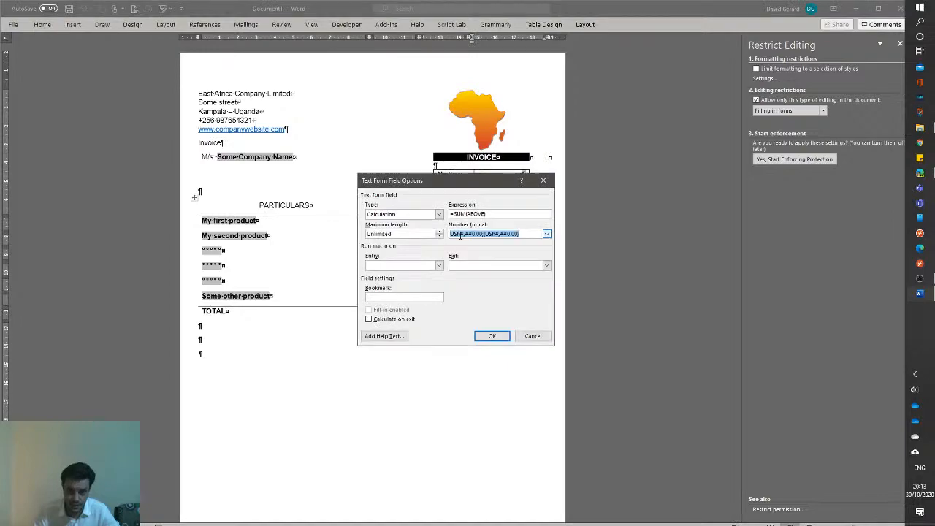
- Replace both USh prefixes in the total's number format with UGX, giving UGX#,##0.00;(UGX#,##0.00)
{"action": "left_click", "coordinate": [462, 233]}
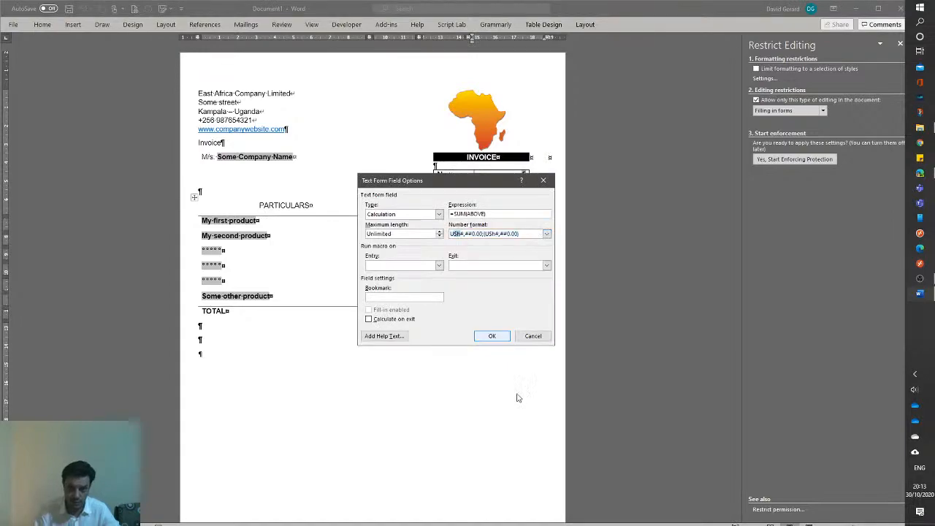
{"action": "type", "text": "UX"}
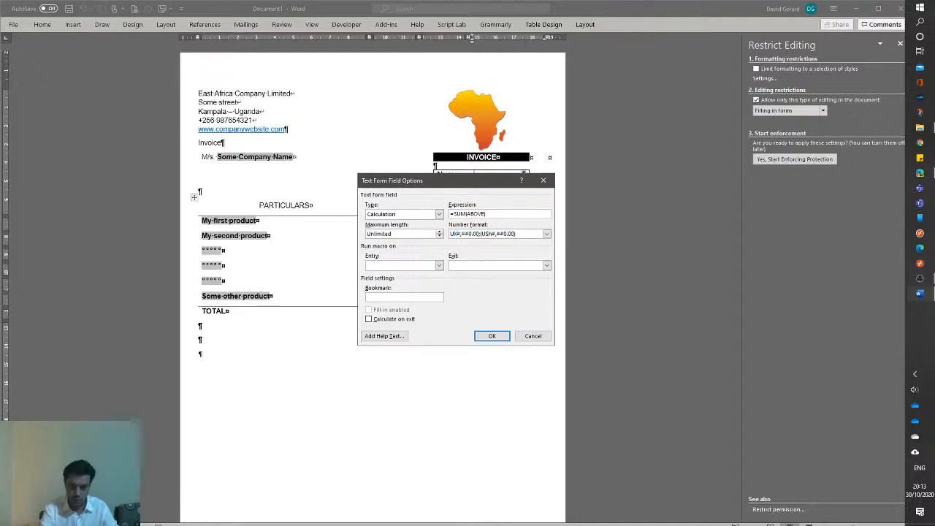
{"action": "type", "text": "G"}
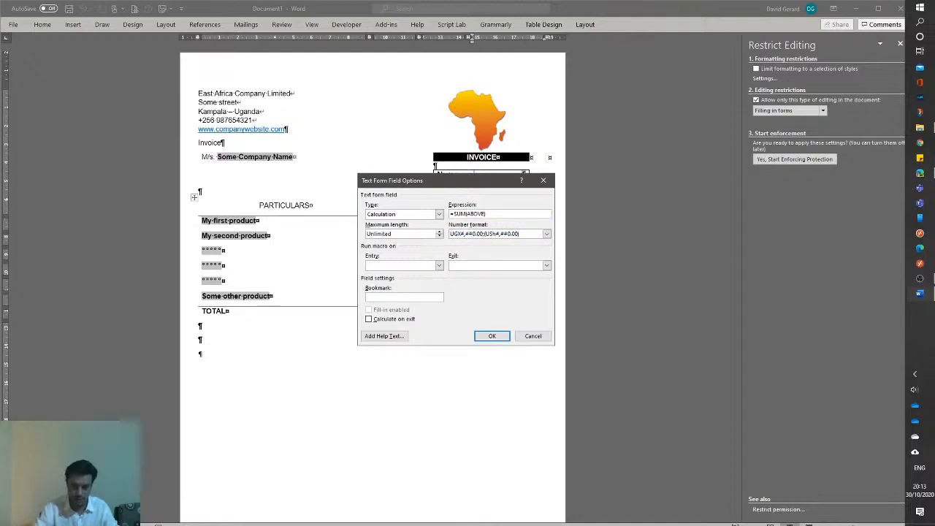
{"action": "left_click_drag", "start_coordinate": [484, 233], "coordinate": [496, 235]}
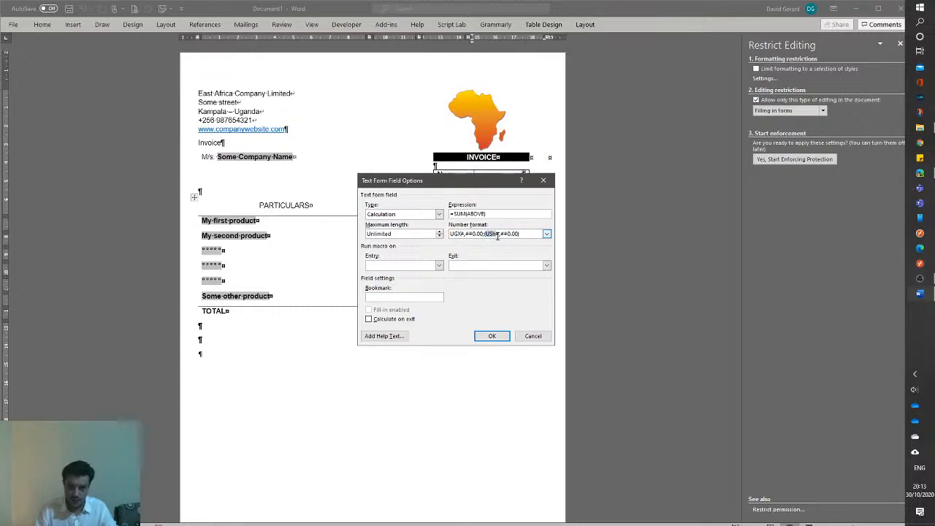
{"action": "type", "text": "UGX"}
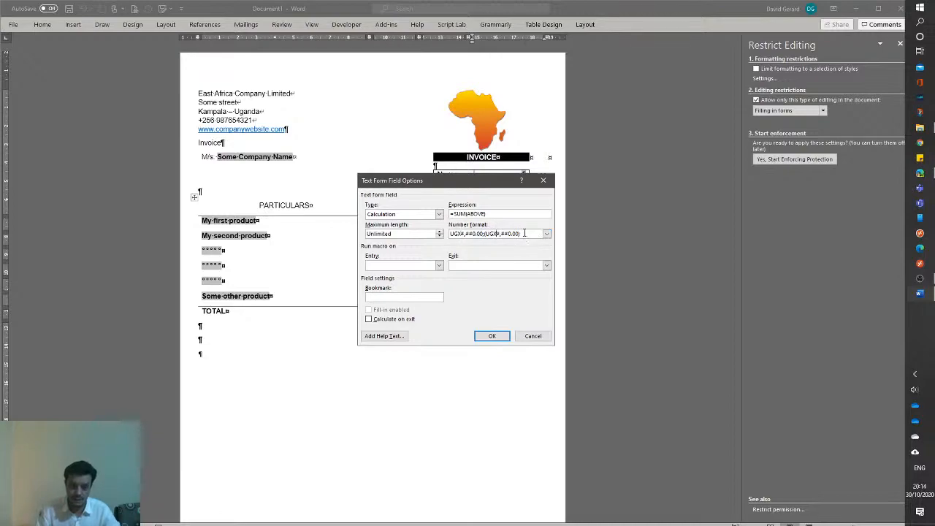
- Check the positive and negative sections of the UGX number format and apply the options to the total field
{"action": "left_click_drag", "start_coordinate": [524, 234], "coordinate": [449, 234]}
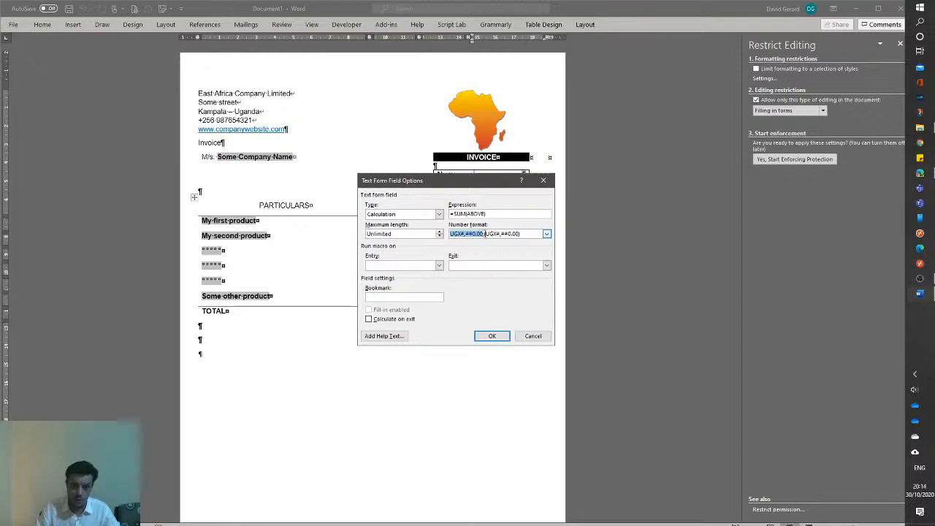
{"action": "left_click", "coordinate": [485, 233]}
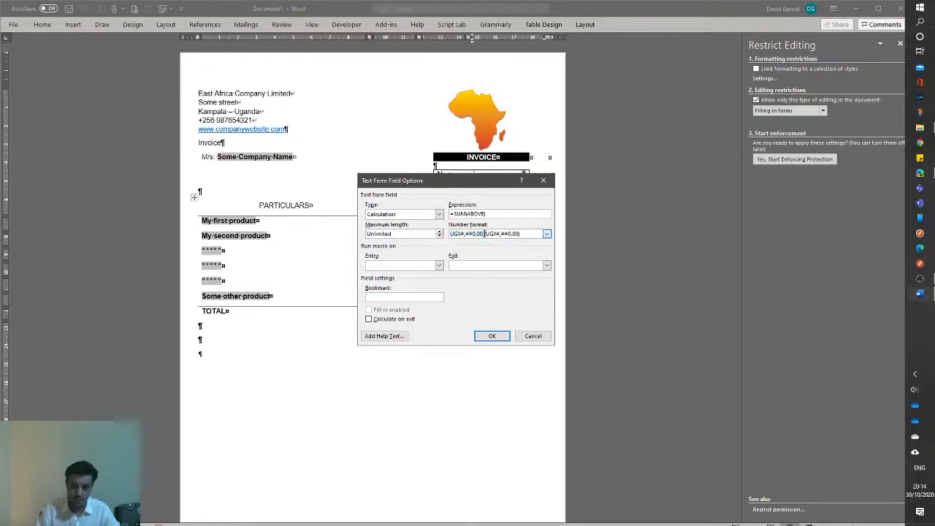
{"action": "left_click_drag", "start_coordinate": [485, 234], "coordinate": [523, 234]}
{"action": "left_click", "coordinate": [525, 233]}
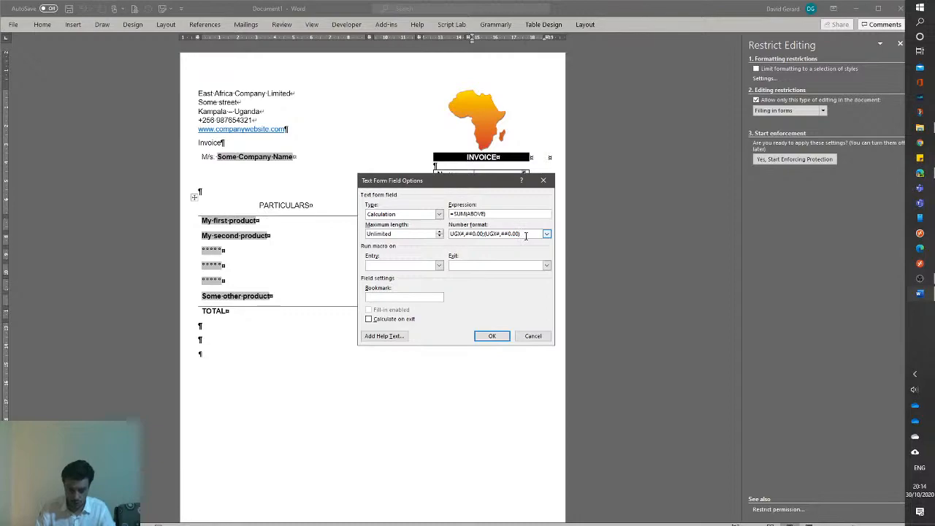
{"action": "type", "text": ";;"}
{"action": "key", "text": "BackSpace"}
{"action": "key", "text": "BackSpace"}
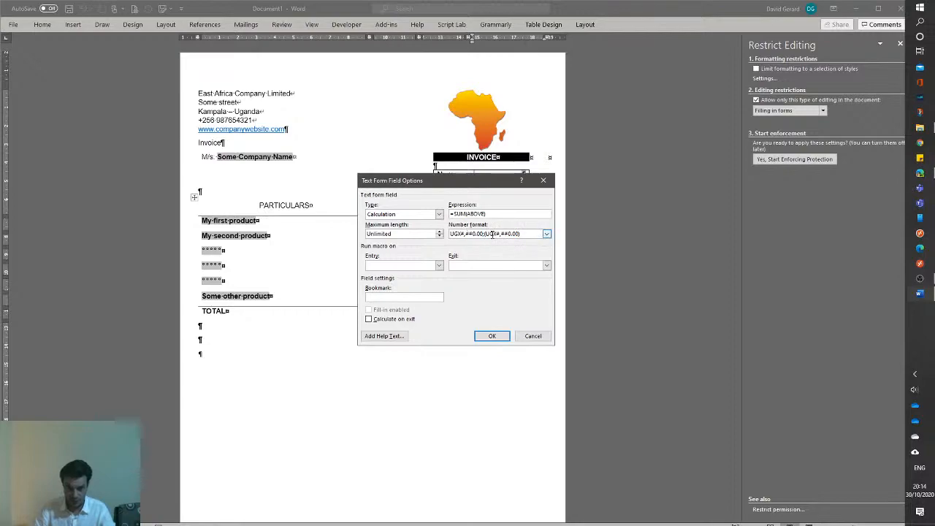
{"action": "left_click", "coordinate": [492, 336]}
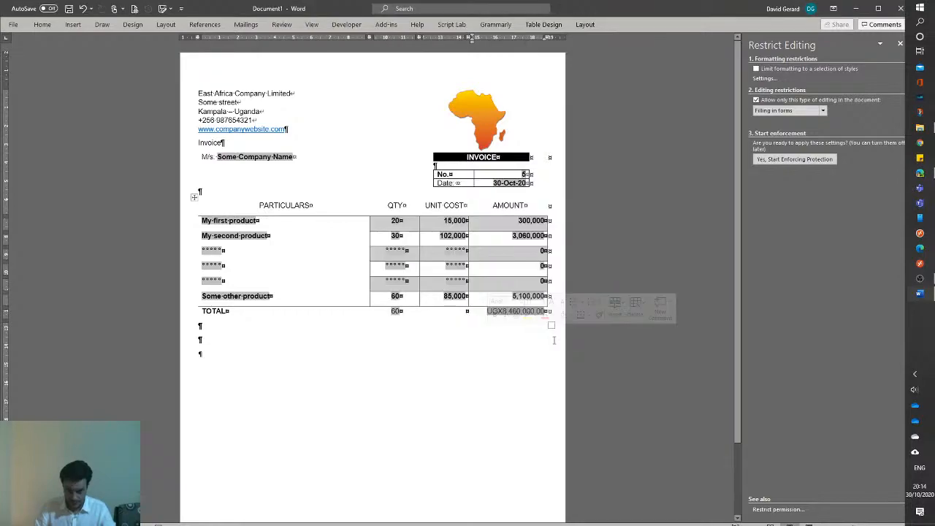
- Start enforcing the form protection, and switch to the Demo-Invoice_UG.dotm document with nothing selected in it
{"action": "left_click", "coordinate": [523, 432]}
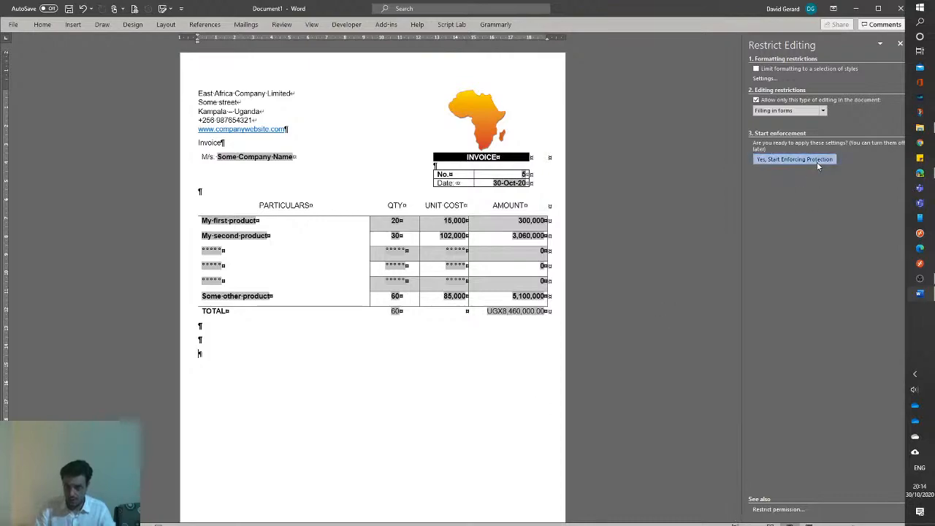
{"action": "left_click", "coordinate": [793, 158]}
{"action": "left_click", "coordinate": [685, 330]}
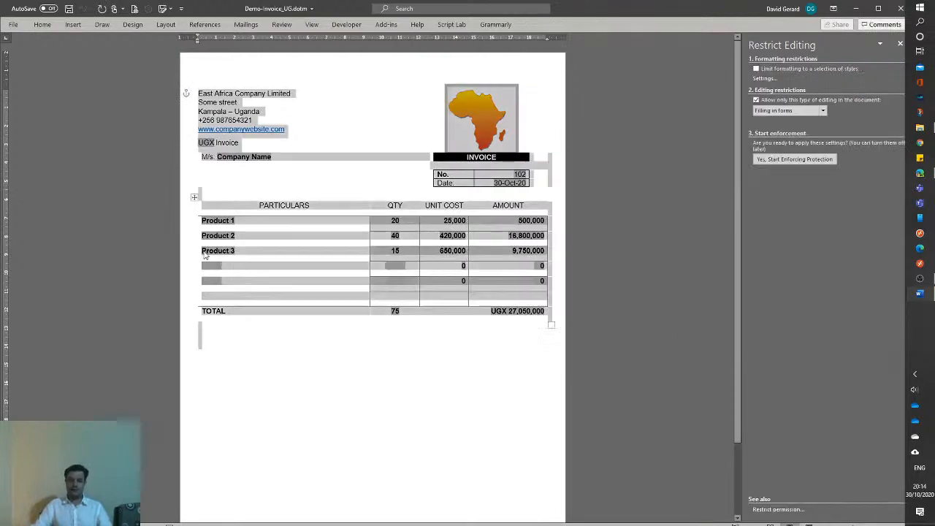
{"action": "left_click", "coordinate": [417, 234]}
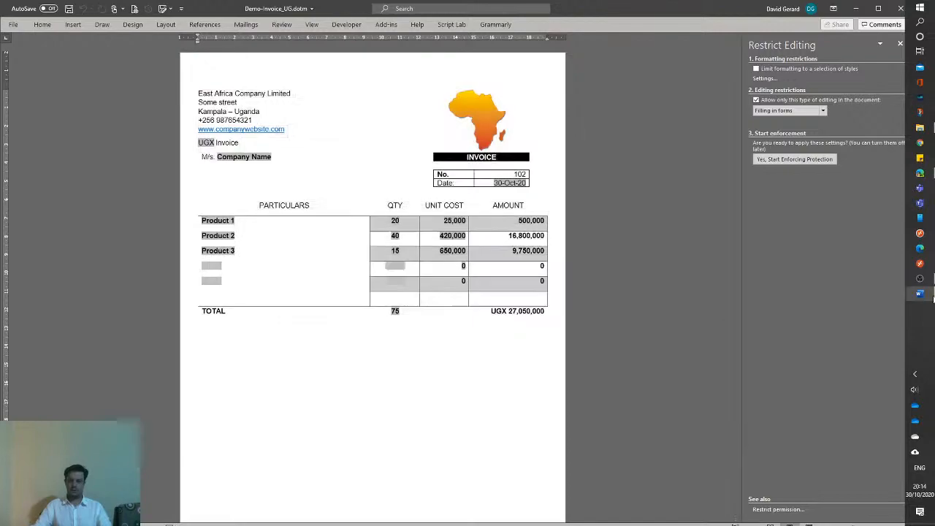
- Return to the Document1 invoice, check the availability of the mail merge commands under protection, and stop the form protection
{"action": "left_click", "coordinate": [932, 294]}
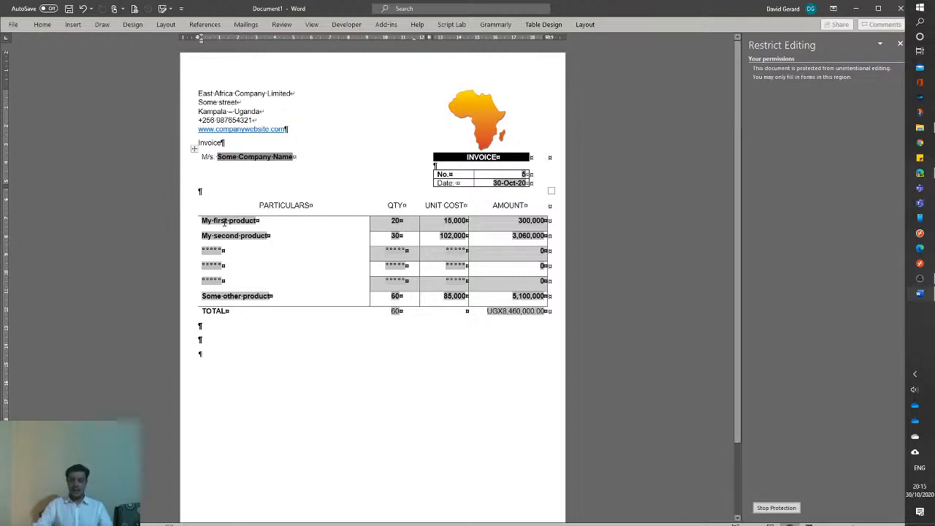
{"action": "left_click", "coordinate": [511, 184]}
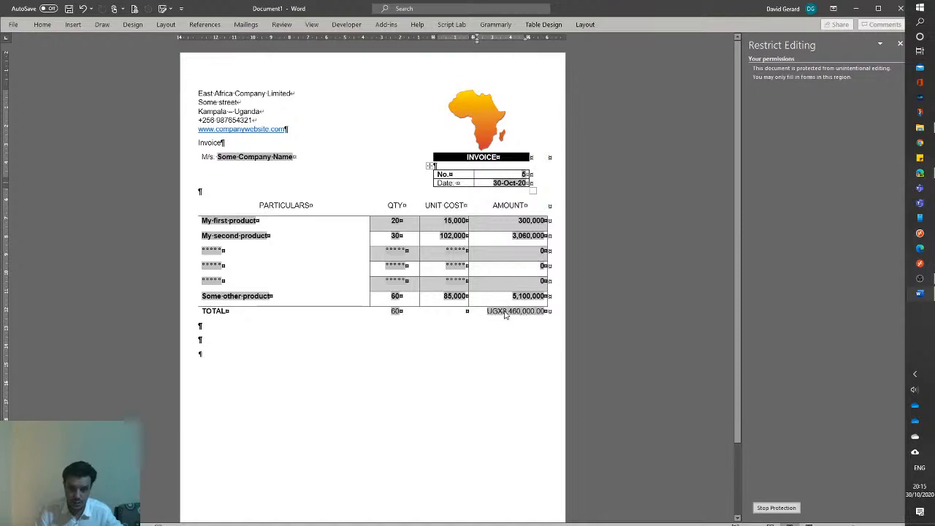
{"action": "left_click", "coordinate": [469, 336]}
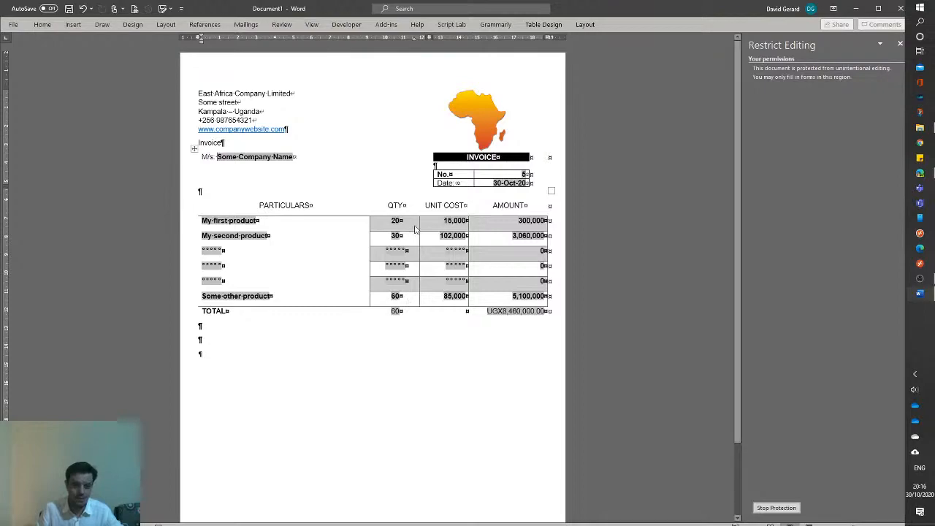
{"action": "left_click", "coordinate": [247, 25]}
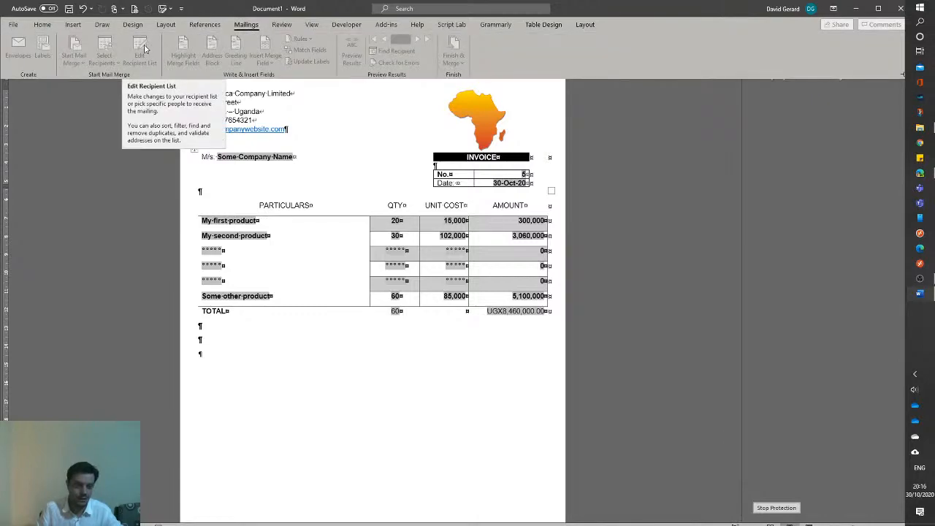
{"action": "left_click", "coordinate": [395, 171]}
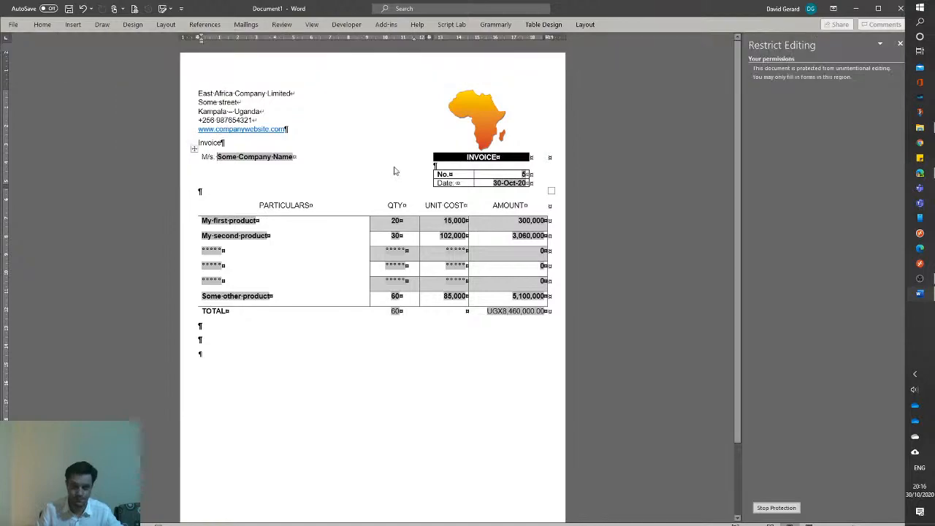
{"action": "left_click", "coordinate": [776, 508]}
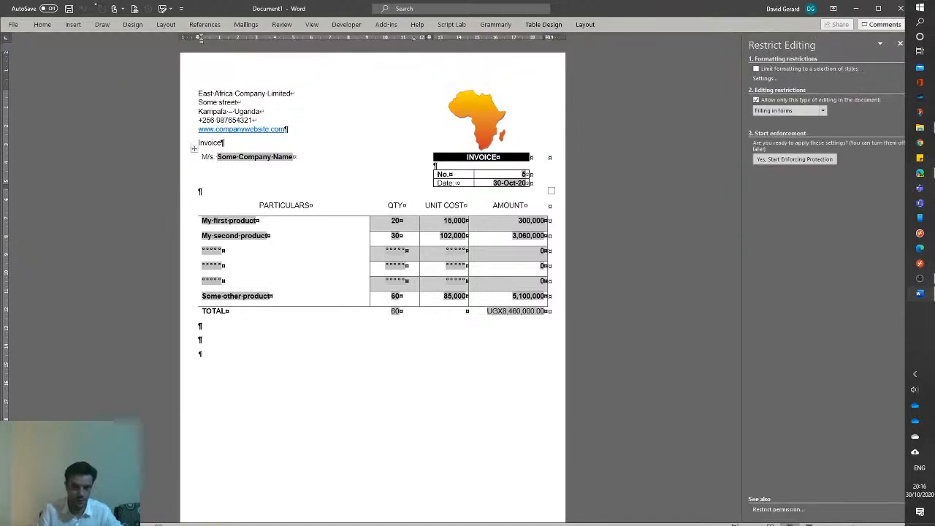
- Review the file types accepted for an existing mail merge recipient list, and leave the data source selection without choosing a file
{"action": "left_click", "coordinate": [246, 24]}
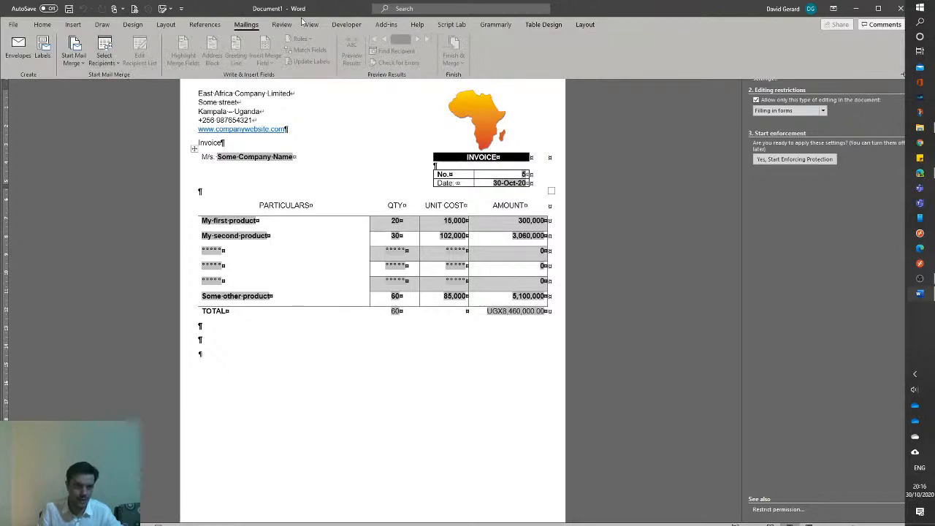
{"action": "left_click", "coordinate": [104, 58]}
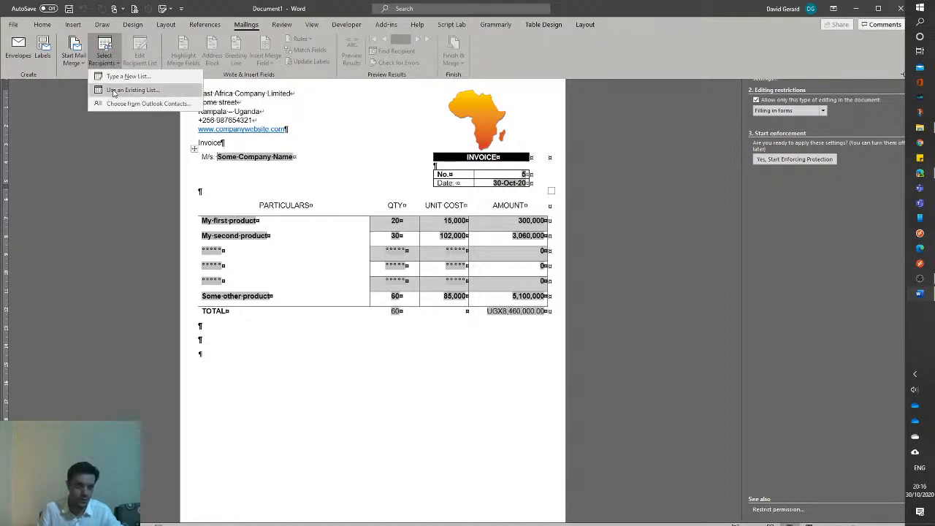
{"action": "left_click", "coordinate": [114, 90]}
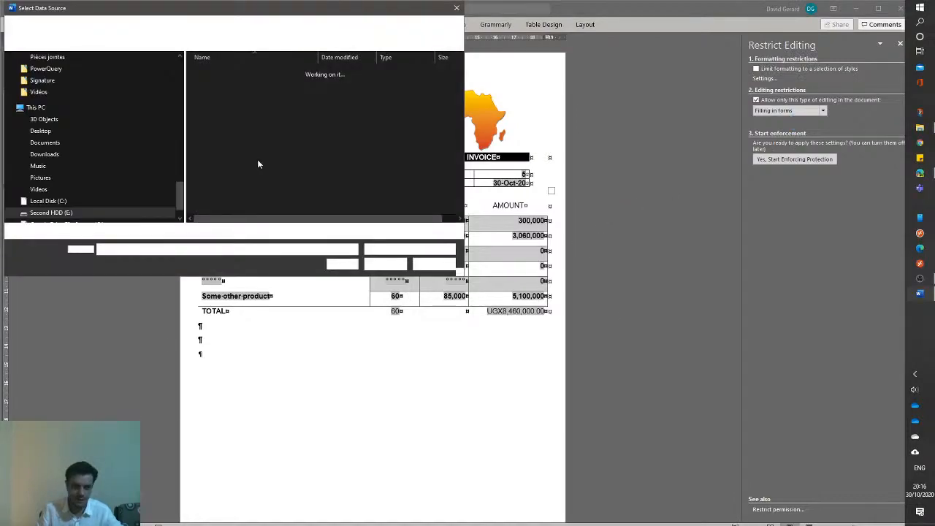
{"action": "left_click", "coordinate": [431, 249]}
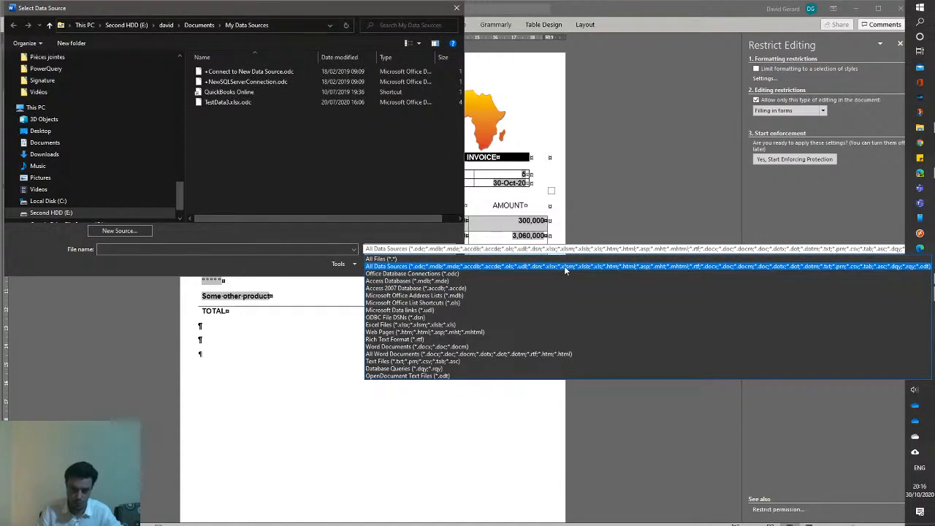
{"action": "left_click", "coordinate": [564, 265]}
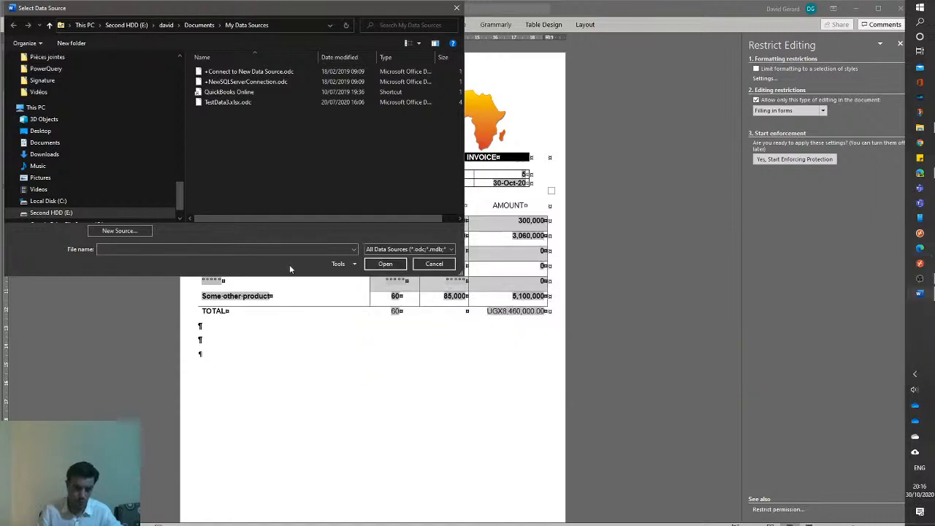
{"action": "left_click", "coordinate": [434, 265]}
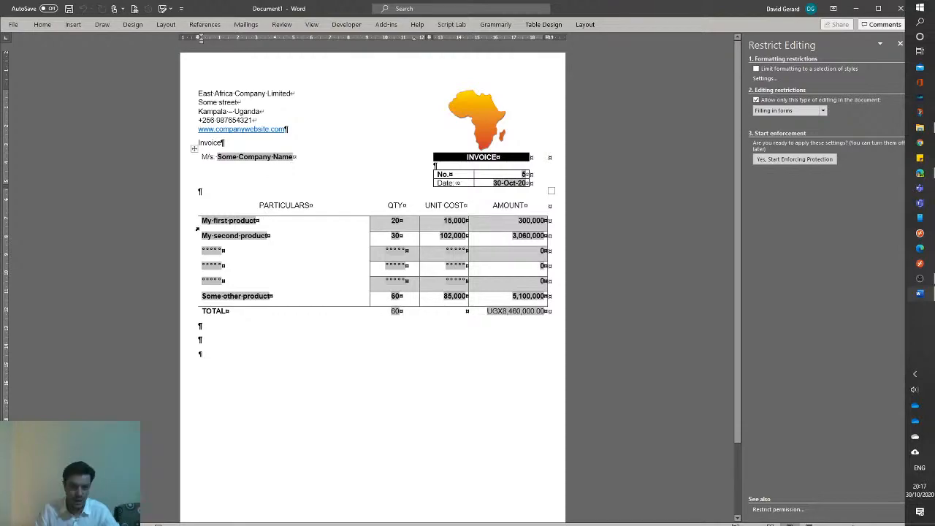
{"action": "left_click_drag", "start_coordinate": [197, 228], "coordinate": [197, 296]}
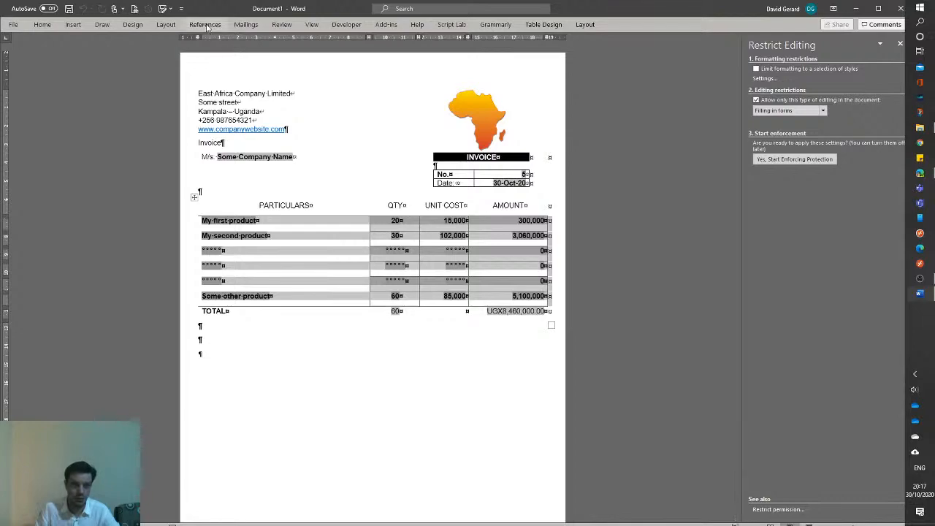
{"action": "left_click", "coordinate": [74, 25]}
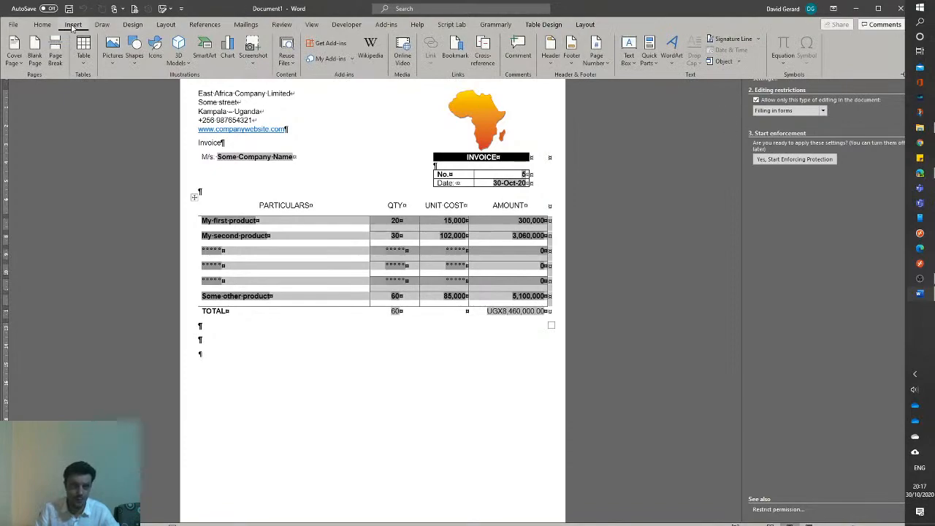
{"action": "left_click", "coordinate": [647, 60]}
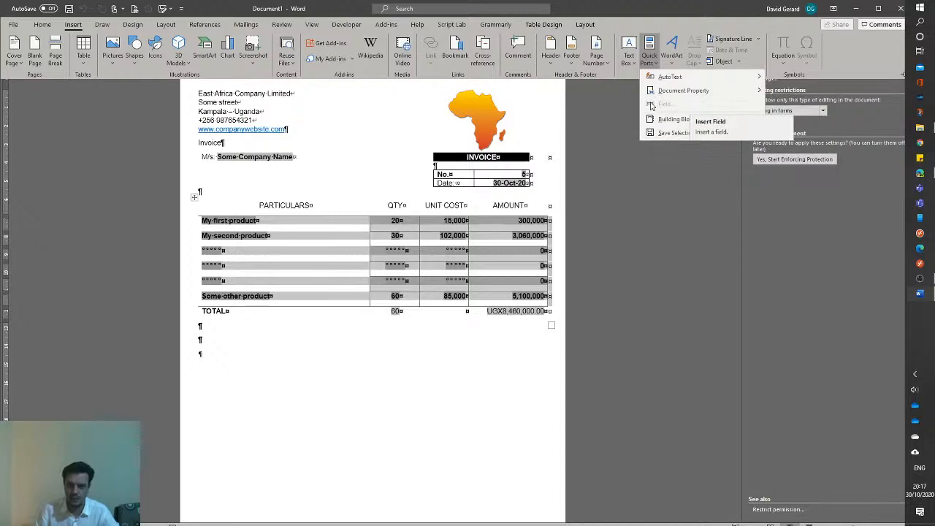
- Place the cursor after the word Invoice above the M/s. line and open the Field dialog from Quick Parts
{"action": "left_click", "coordinate": [261, 148]}
{"action": "left_click", "coordinate": [218, 148]}
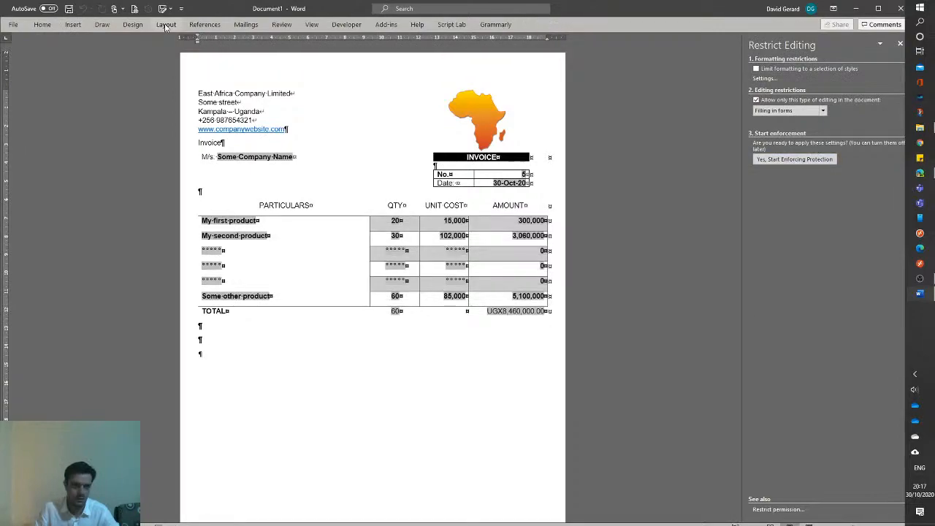
{"action": "left_click", "coordinate": [73, 25]}
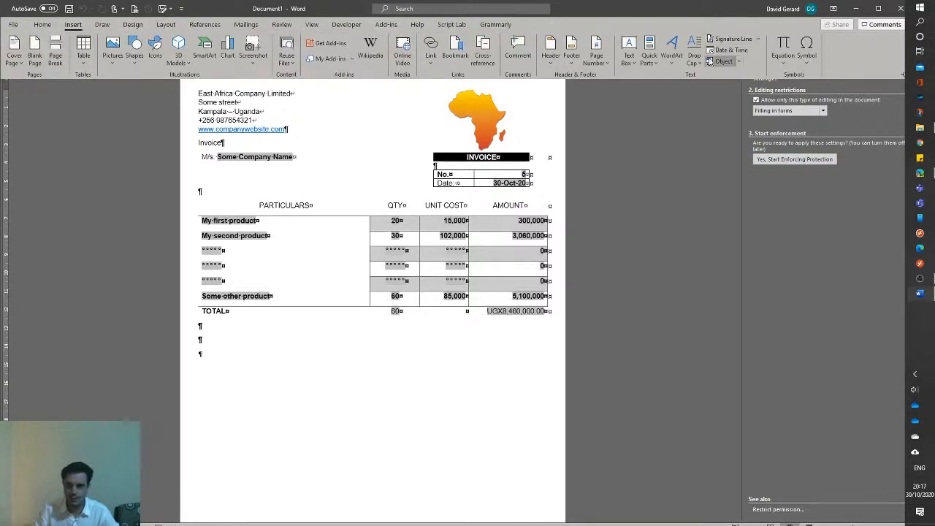
{"action": "left_click", "coordinate": [628, 57]}
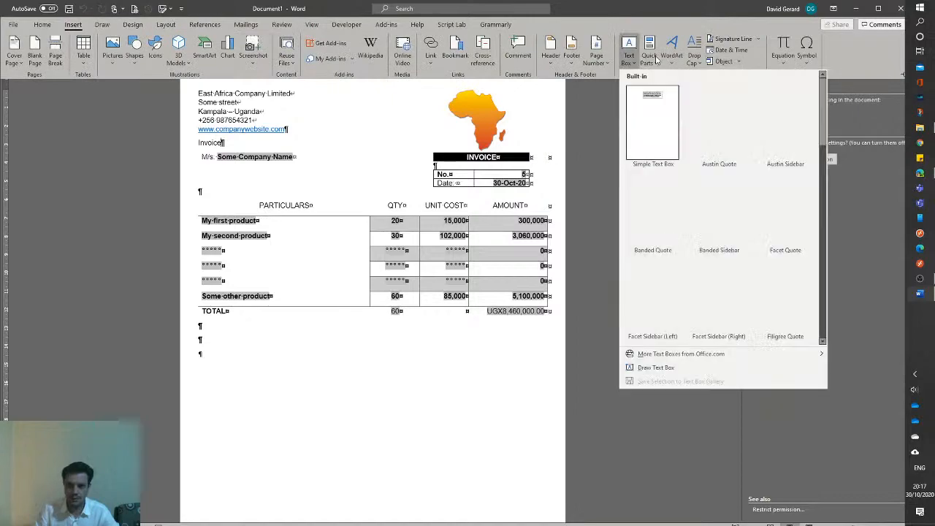
{"action": "left_click", "coordinate": [651, 59]}
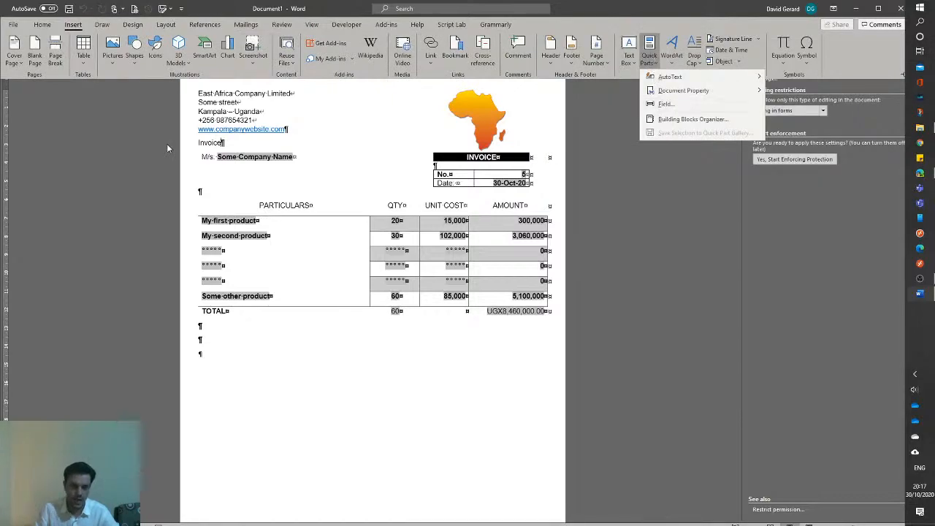
{"action": "left_click", "coordinate": [690, 104]}
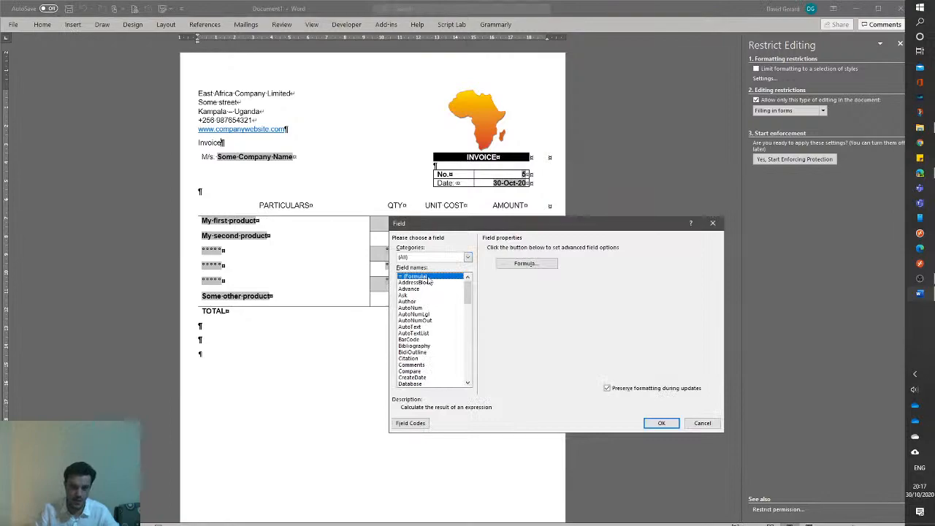
- Examine the properties of the Advance, Ask, Author, AutoNum, AutoNumOut and BidiOutline fields
{"action": "left_click", "coordinate": [414, 290]}
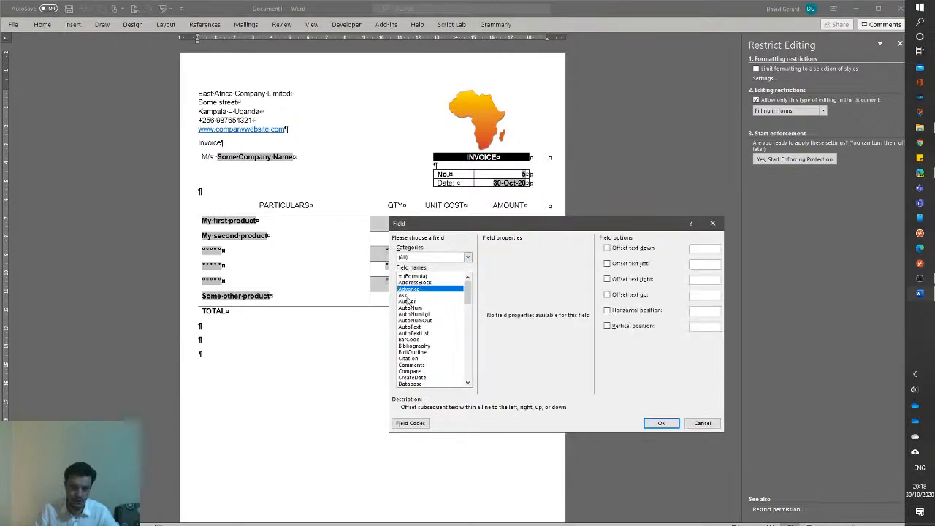
{"action": "left_click", "coordinate": [408, 295]}
{"action": "left_click", "coordinate": [407, 301]}
{"action": "left_click", "coordinate": [408, 308]}
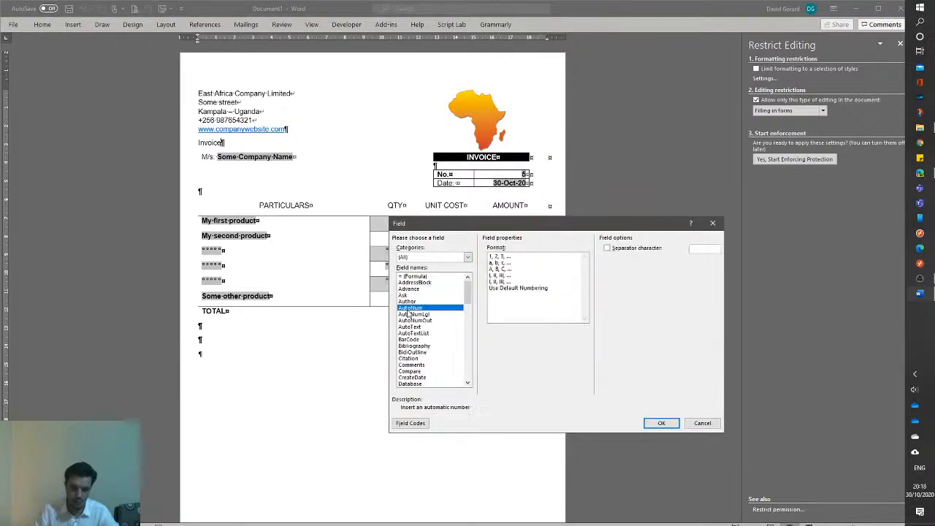
{"action": "left_click", "coordinate": [409, 321]}
{"action": "left_click", "coordinate": [416, 352]}
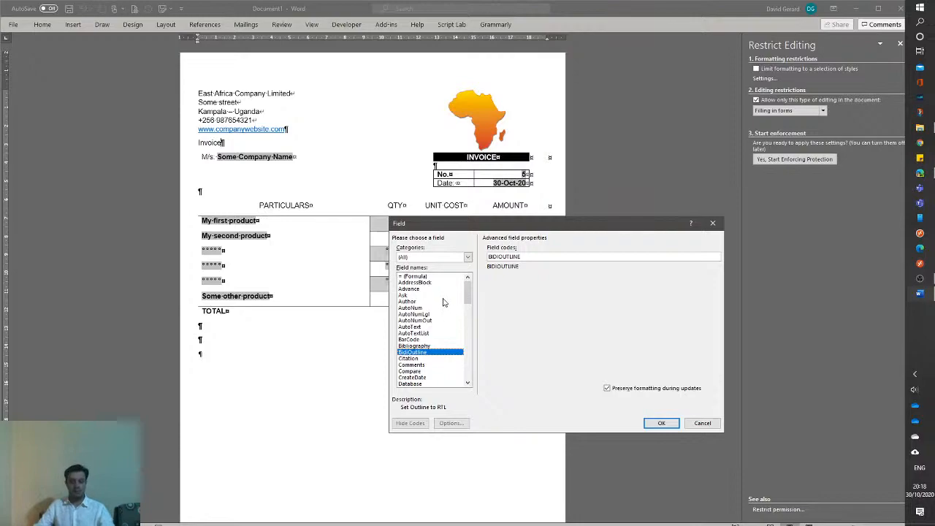
- Examine the TOC, Time, Seq and SaveDate fields, look through the other field names, and move the Field dialog off the table
{"action": "scroll", "coordinate": [447, 336], "scroll_direction": "down", "scroll_amount": 15}
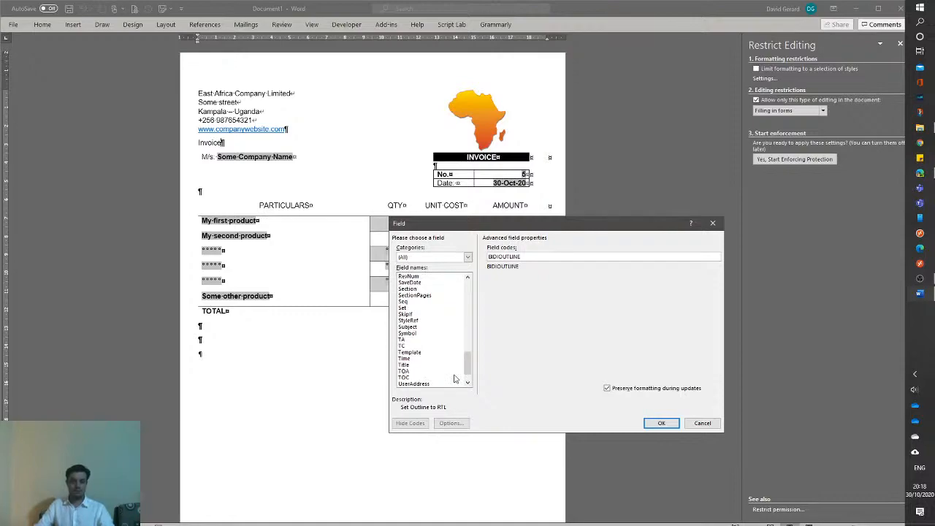
{"action": "left_click", "coordinate": [404, 377]}
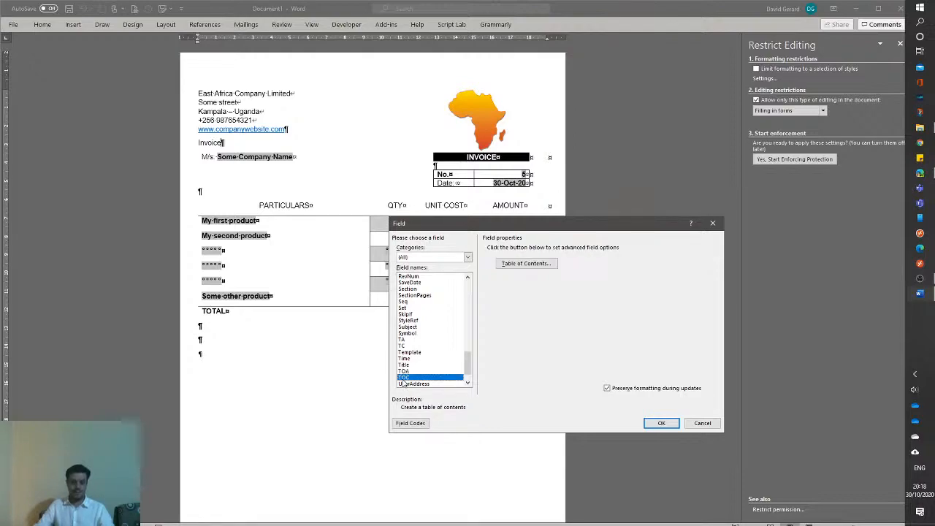
{"action": "left_click", "coordinate": [411, 359]}
{"action": "left_click", "coordinate": [418, 302]}
{"action": "left_click", "coordinate": [416, 282]}
{"action": "scroll", "coordinate": [425, 343], "scroll_direction": "up", "scroll_amount": 9}
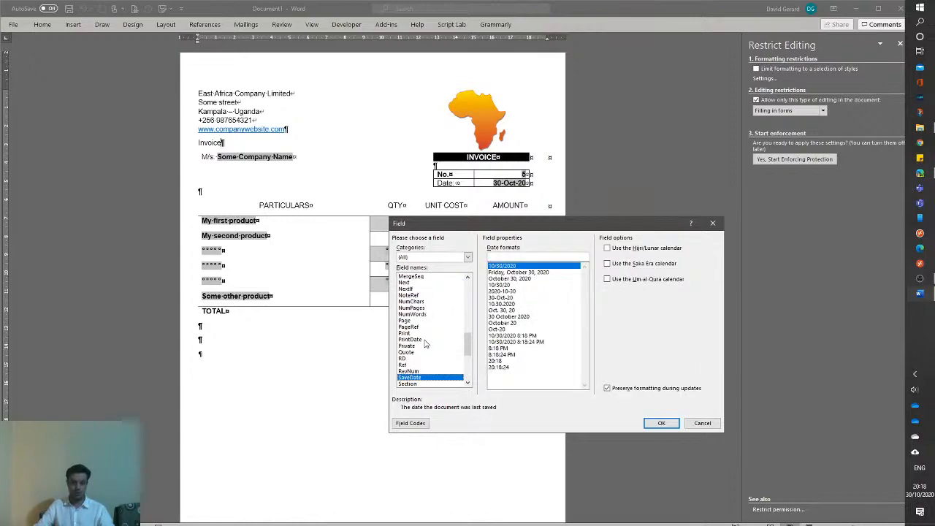
{"action": "scroll", "coordinate": [426, 343], "scroll_direction": "up", "scroll_amount": 6}
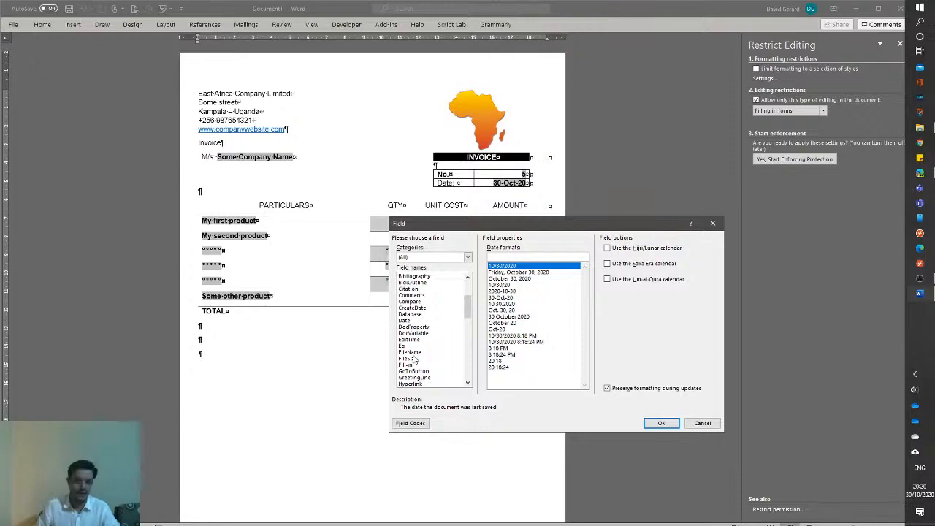
{"action": "left_click_drag", "start_coordinate": [595, 227], "coordinate": [640, 124]}
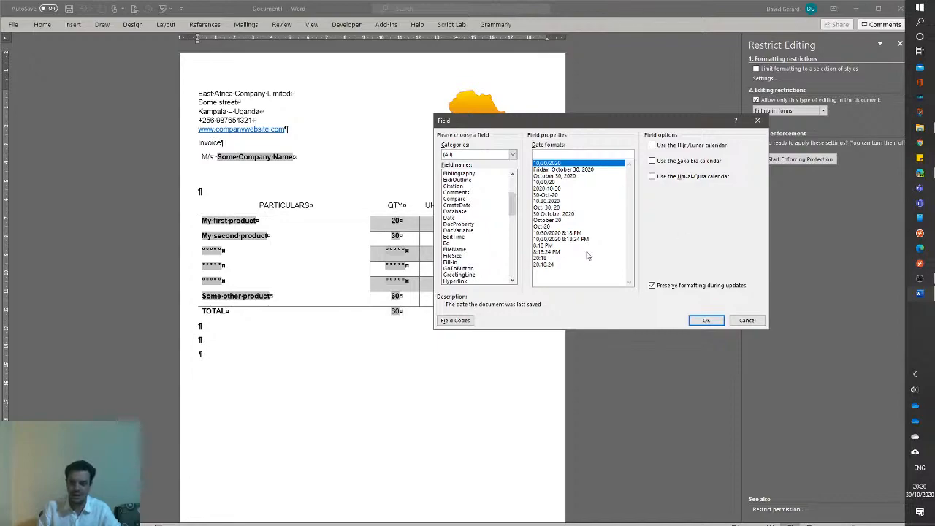
- Switch to Microsoft Edge and look over the Meetup page of the Microsoft 365 - Office productivity - Uganda Group
{"action": "left_click", "coordinate": [926, 176]}
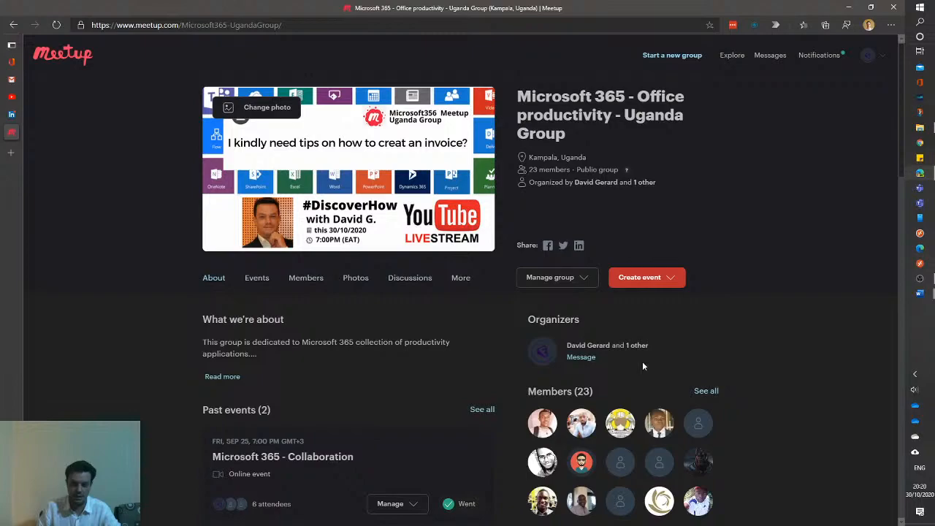
{"action": "scroll", "coordinate": [790, 321], "scroll_direction": "down", "scroll_amount": 1}
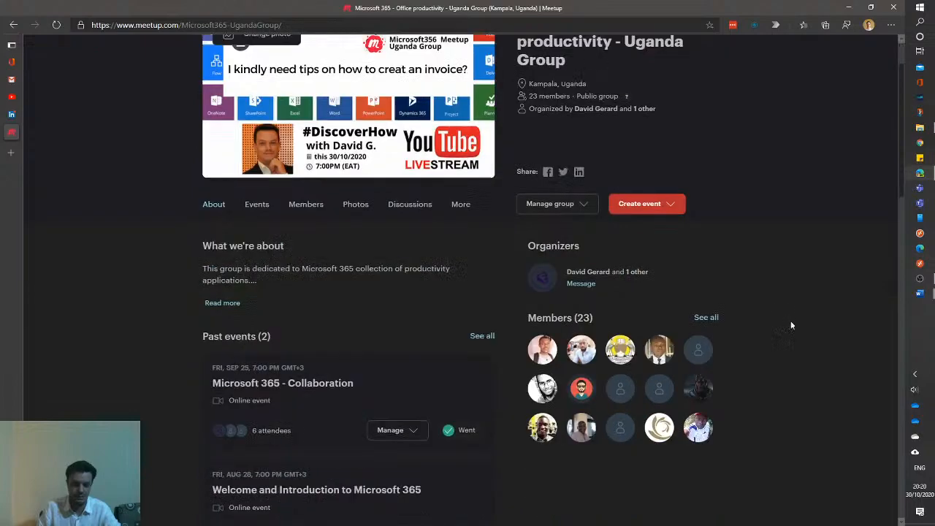
{"action": "scroll", "coordinate": [790, 320], "scroll_direction": "down", "scroll_amount": 6}
{"action": "scroll", "coordinate": [791, 324], "scroll_direction": "up", "scroll_amount": 7}
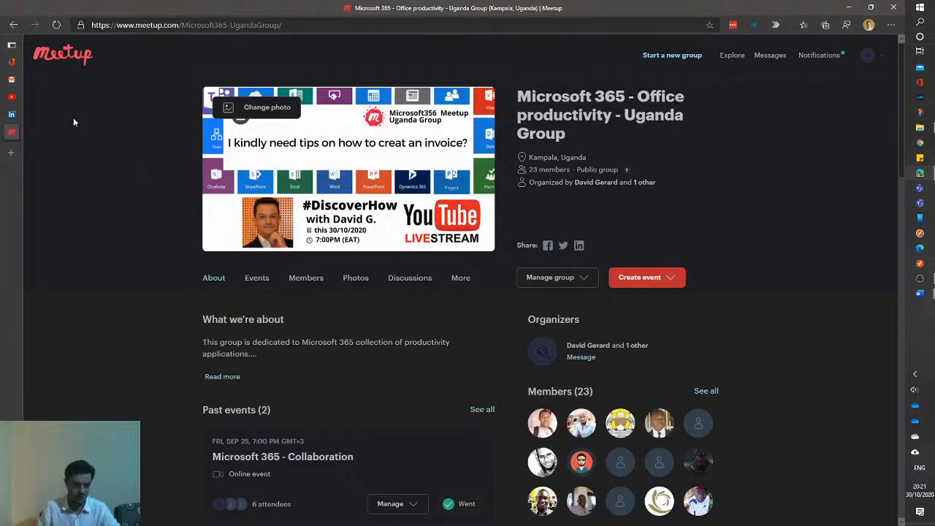
- Open the Live streaming page in YouTube Studio and request the end of the running stream
{"action": "mouse_move", "coordinate": [11, 116]}
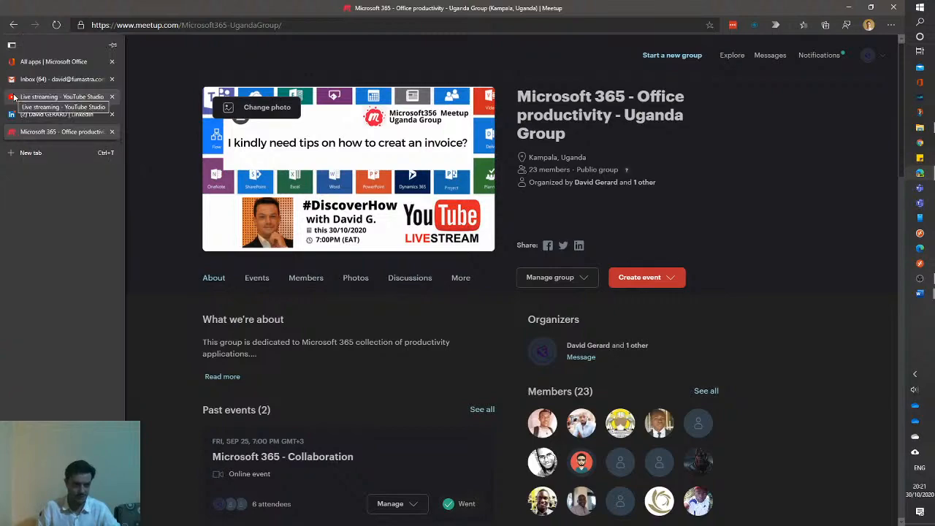
{"action": "left_click", "coordinate": [59, 97]}
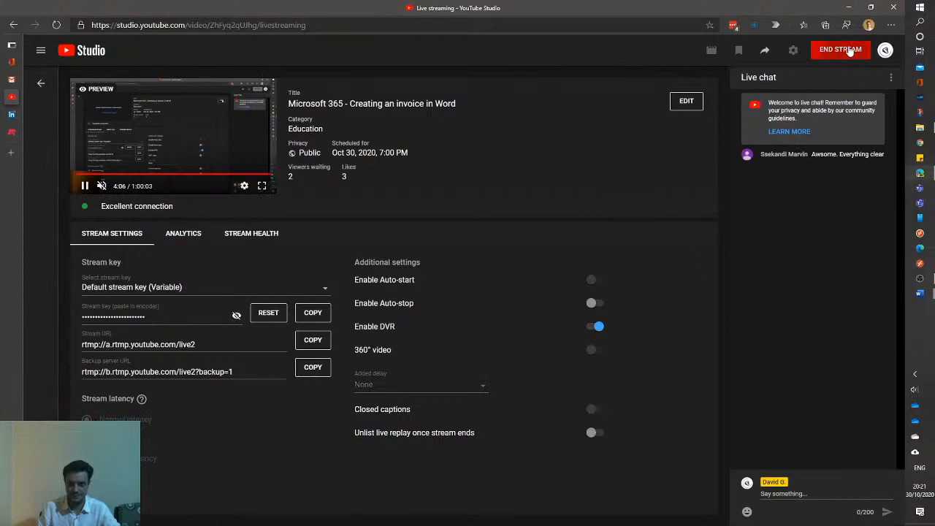
{"action": "left_click", "coordinate": [840, 50]}
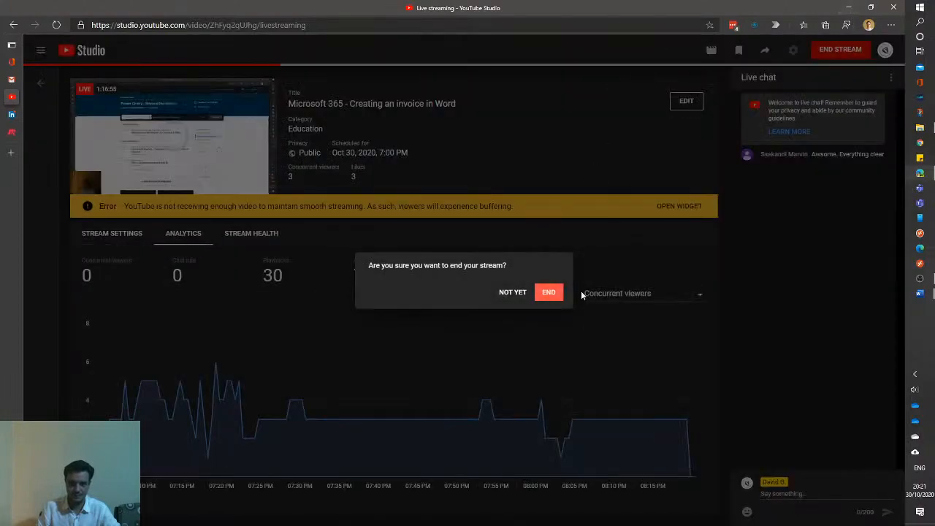